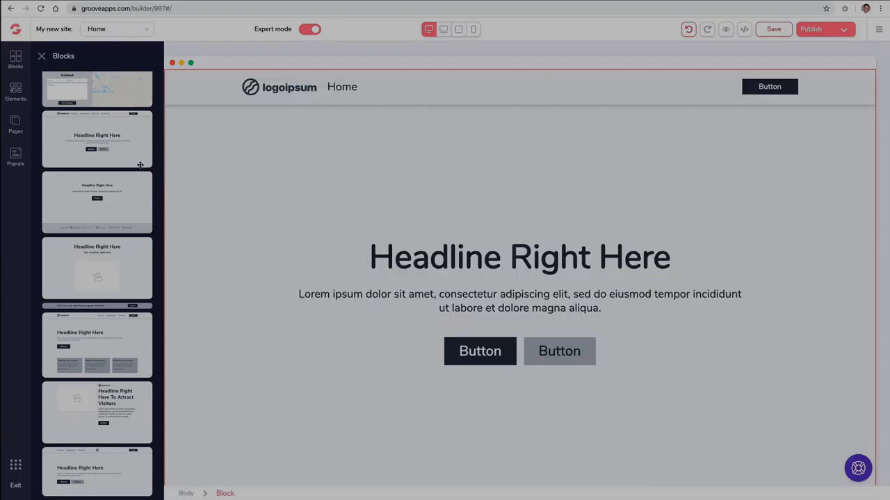
- Delete the block holding the navigation bar and centred headline from the Home page
scroll(112, 190, up, 2)
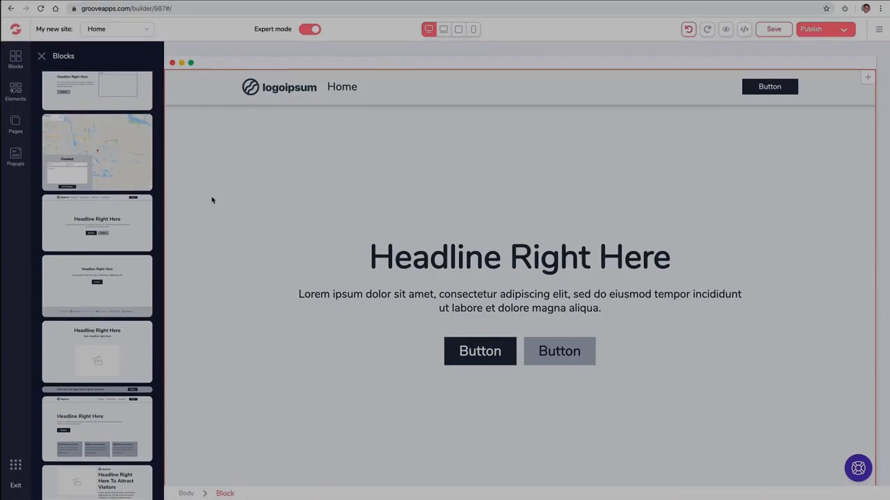
click(249, 178)
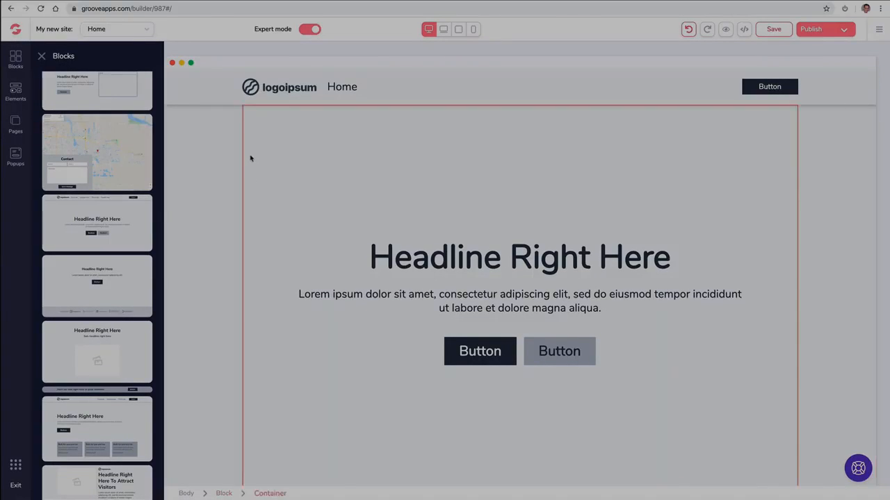
click(87, 87)
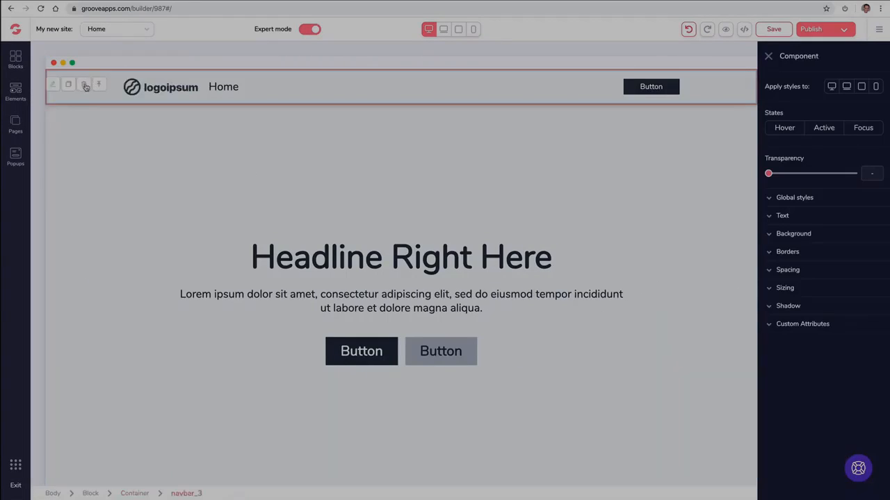
click(83, 85)
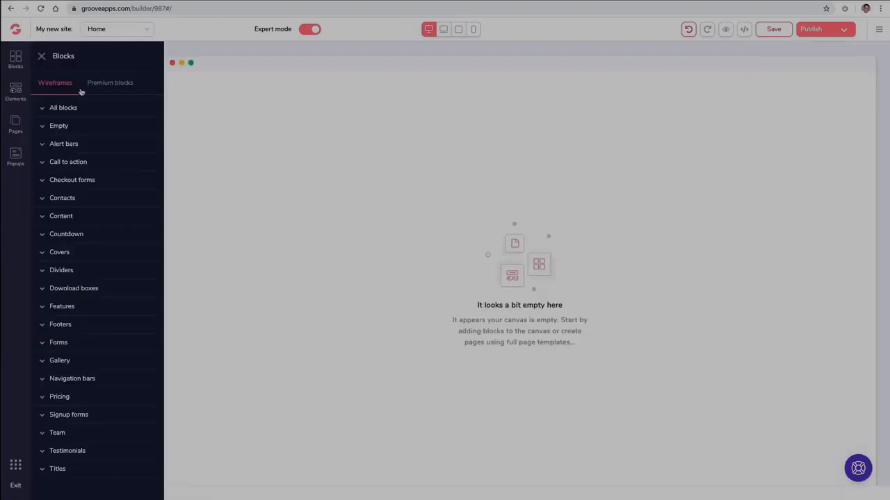
- Add the premium block with the blue desk background, headline, sub-headline and dashboard image to the empty canvas
click(92, 89)
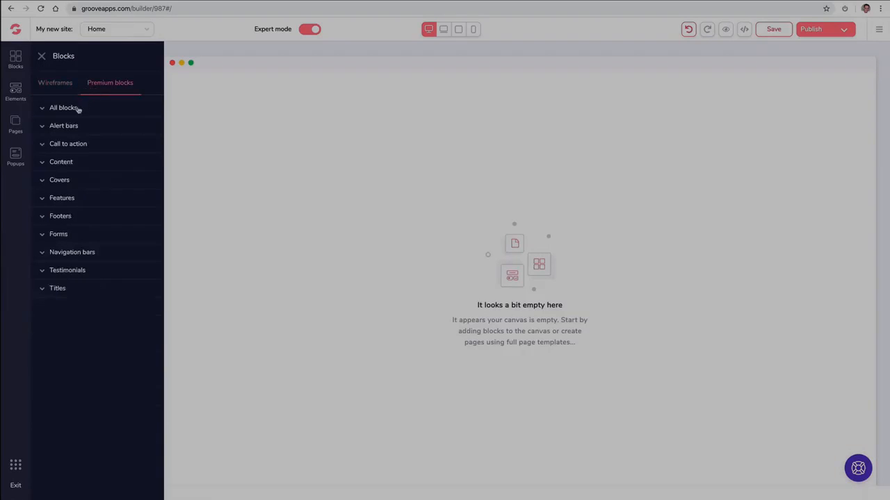
click(79, 109)
scroll(104, 199, down, 1)
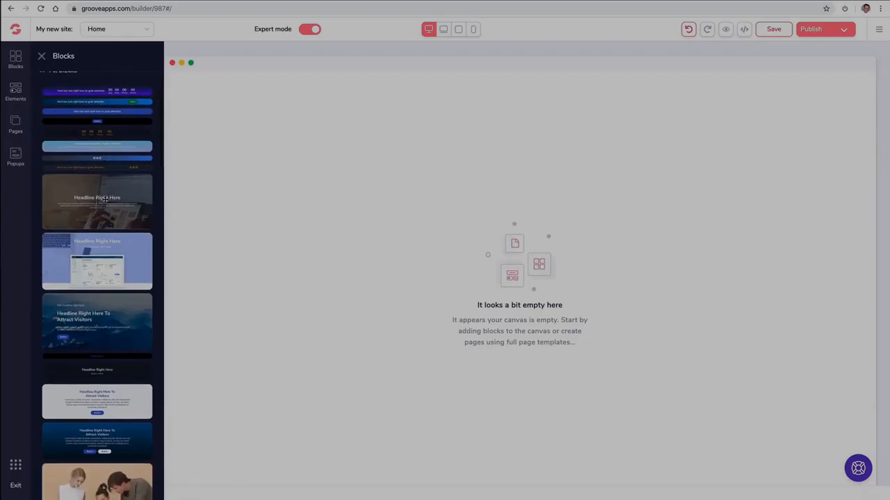
drag(96, 240, 326, 125)
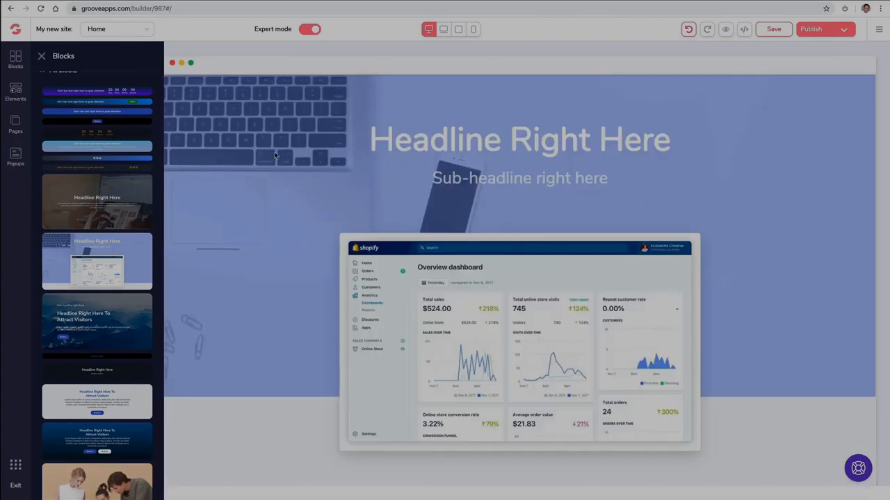
- Look through the full collection of premium blocks
scroll(97, 195, down, 6)
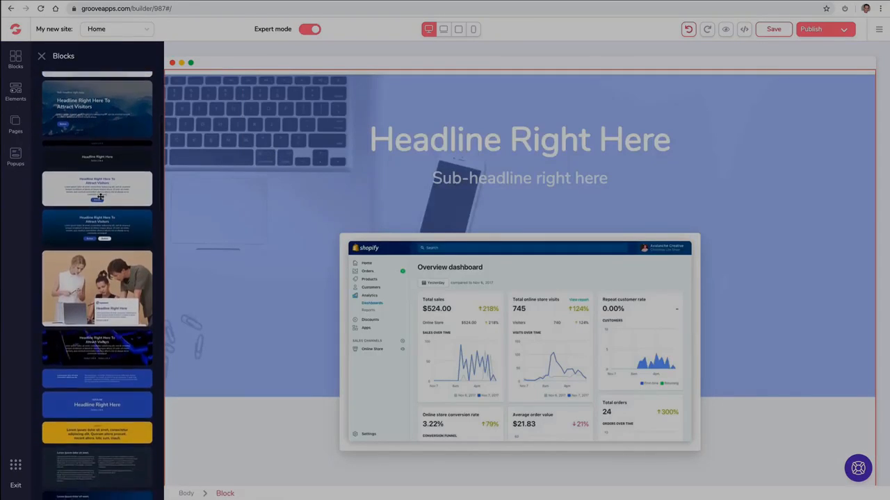
scroll(100, 197, down, 5)
scroll(102, 191, up, 10)
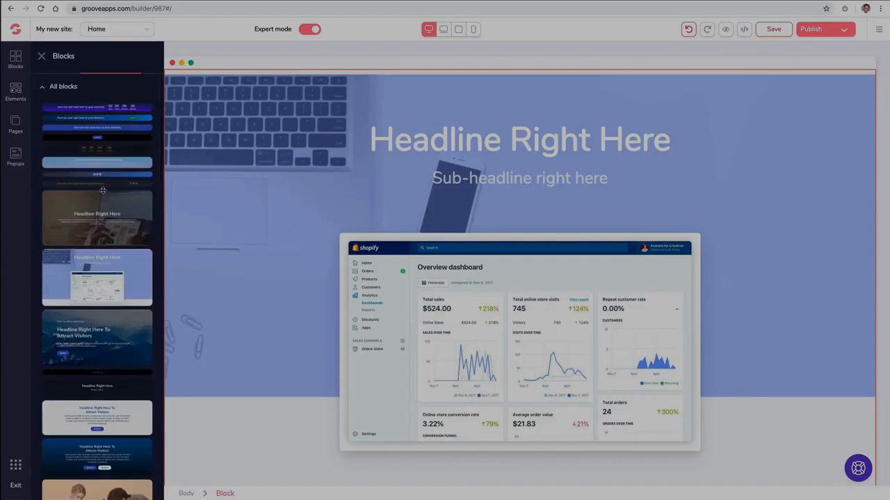
scroll(102, 189, up, 2)
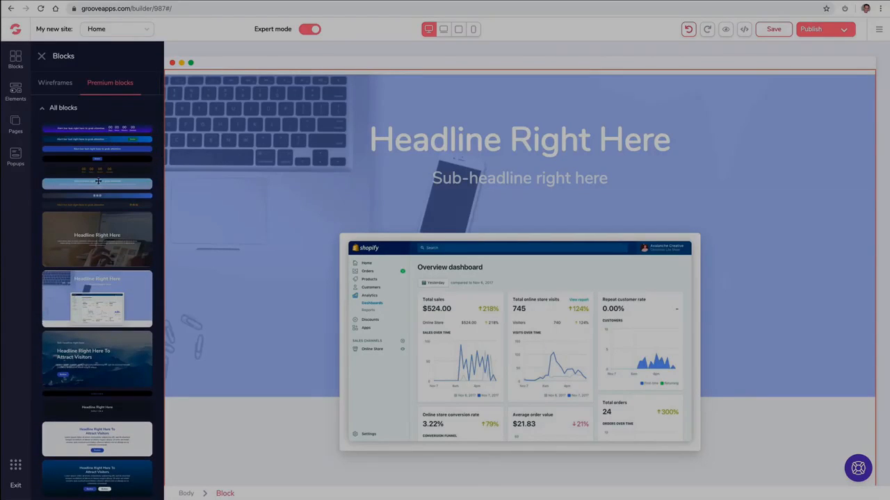
click(200, 102)
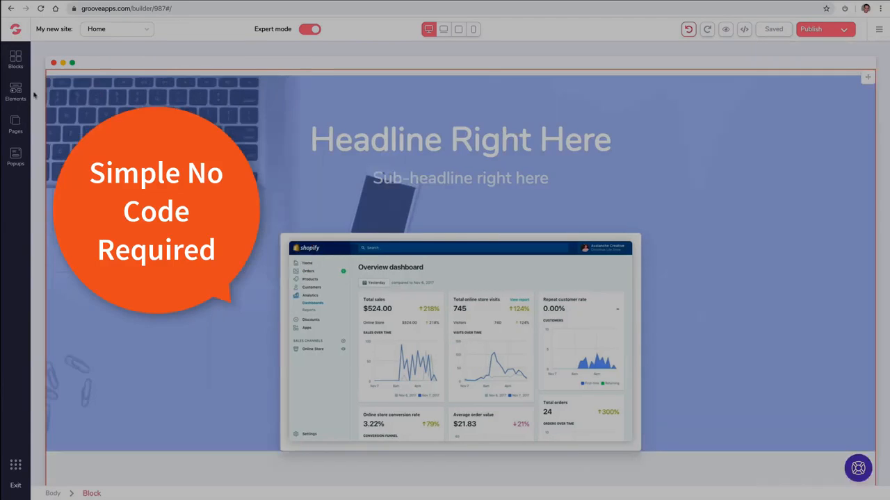
- Examine the premium and wireframe block categories and the available page elements, from layout to navigation bars
click(18, 61)
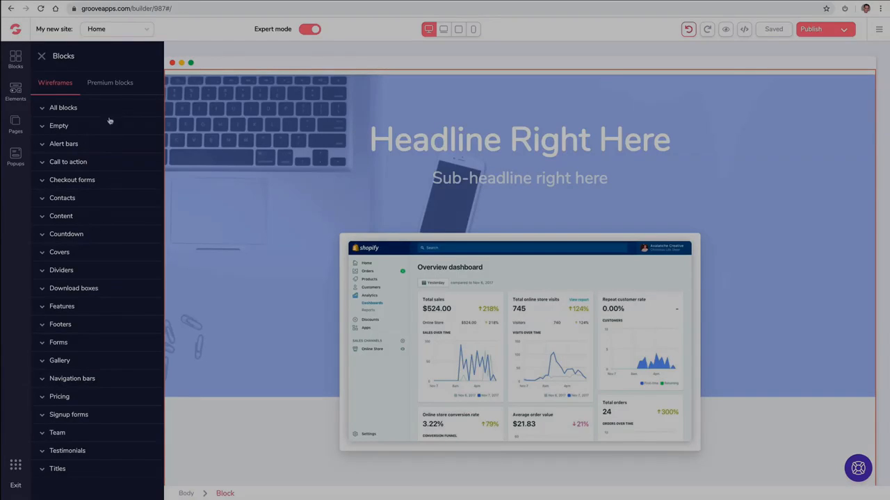
click(91, 84)
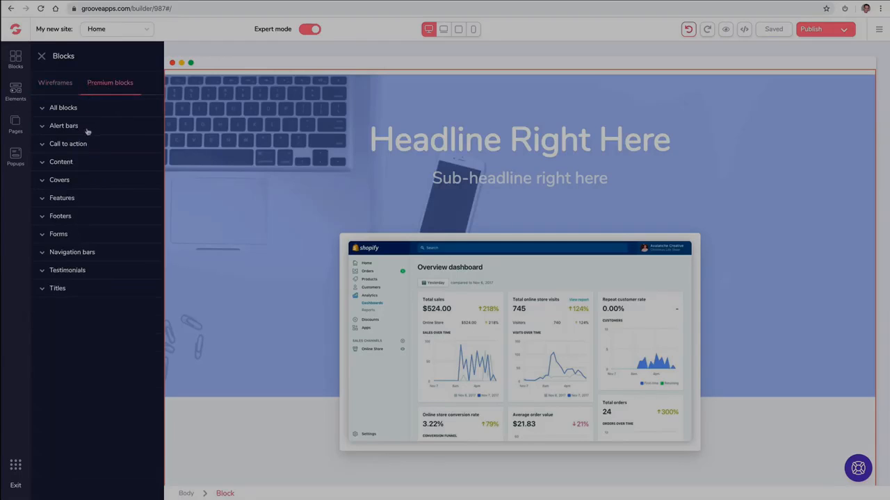
click(78, 143)
click(51, 83)
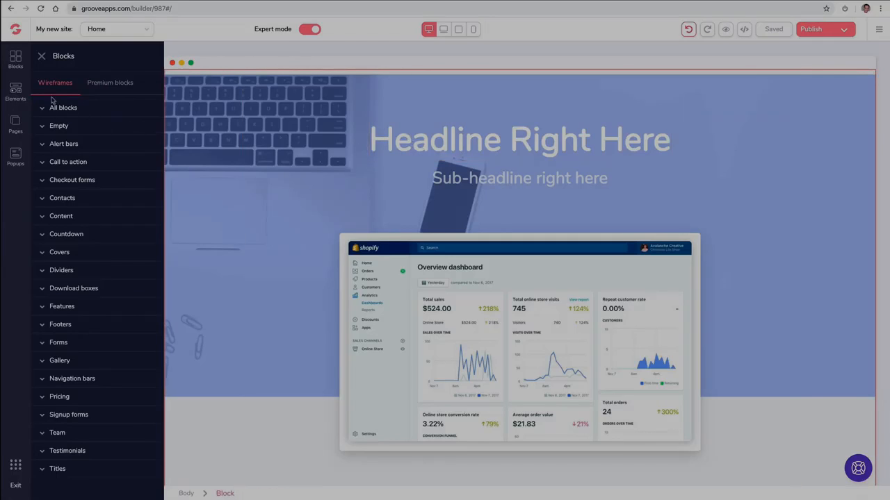
click(15, 90)
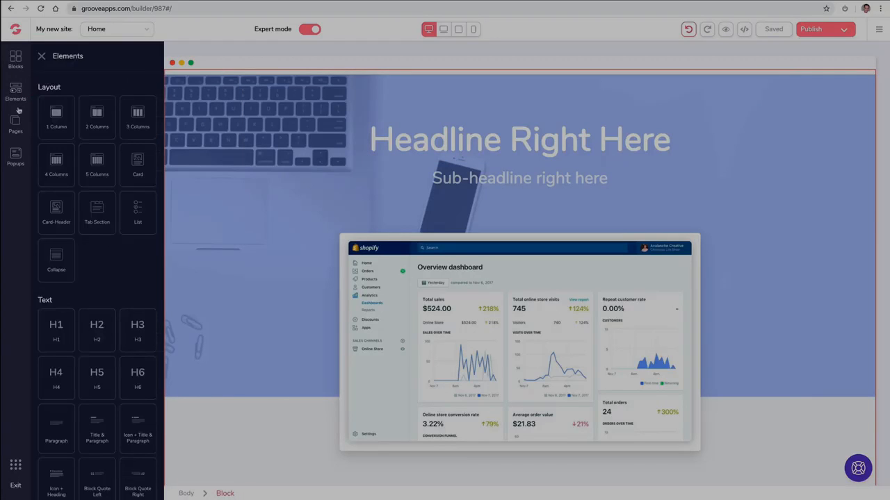
scroll(69, 166, down, 1)
scroll(69, 166, down, 8)
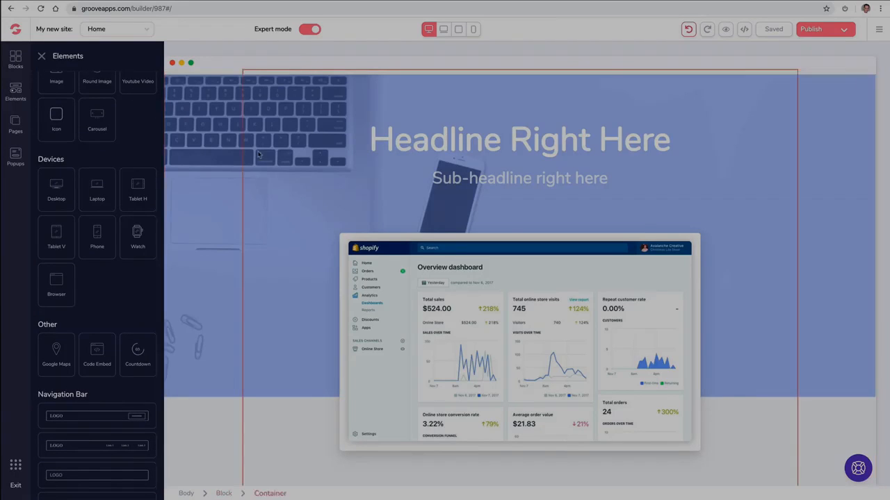
- Inspect the text and background style options of the container in the desk-background block
click(258, 155)
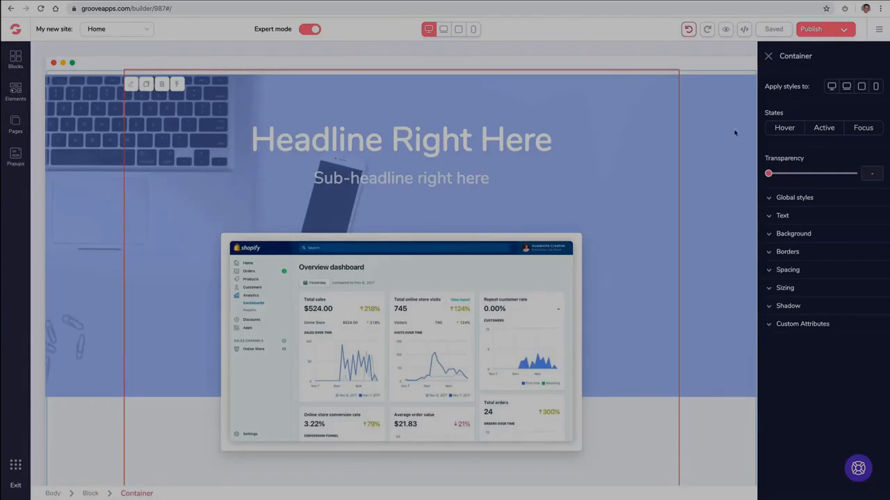
click(768, 218)
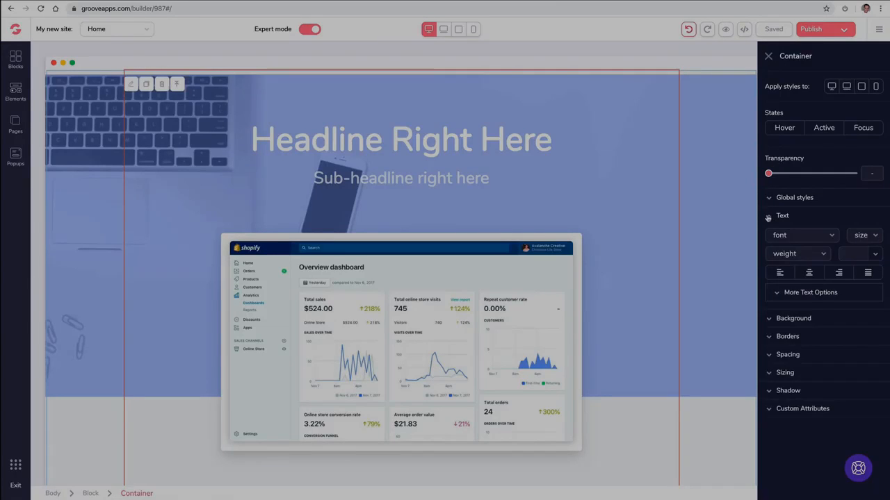
click(768, 218)
click(768, 235)
click(768, 235)
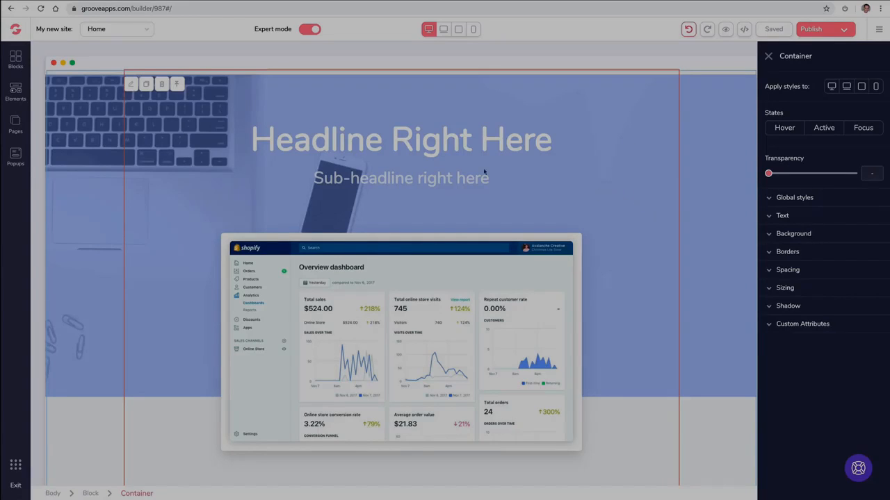
- Delete the desk-background headline block from the Home page
click(95, 96)
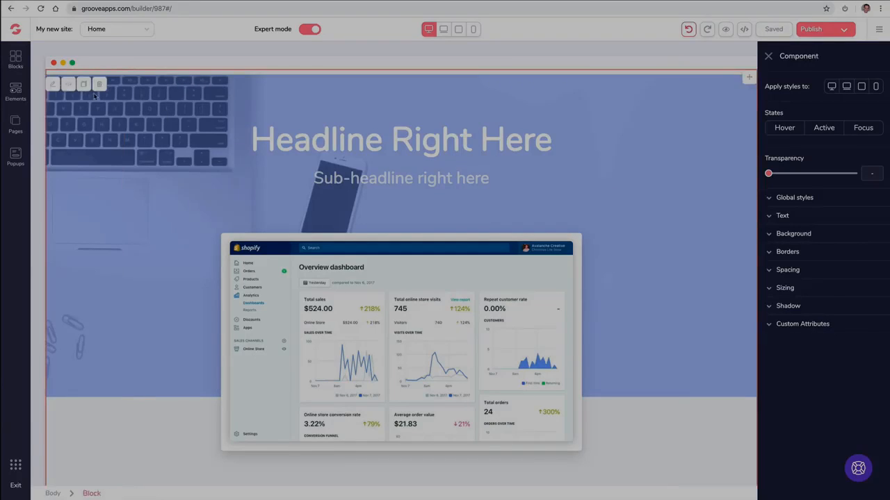
click(99, 85)
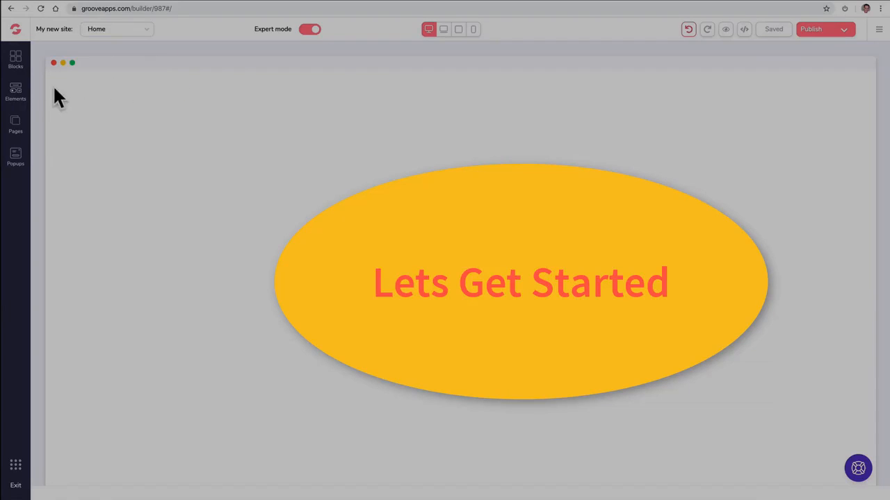
- Add a new page from the blank canvas template and rename it About
click(22, 125)
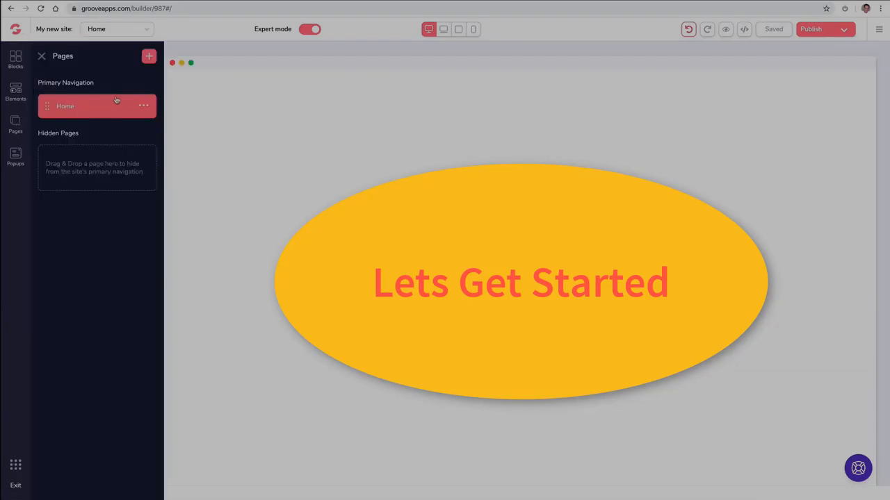
click(149, 57)
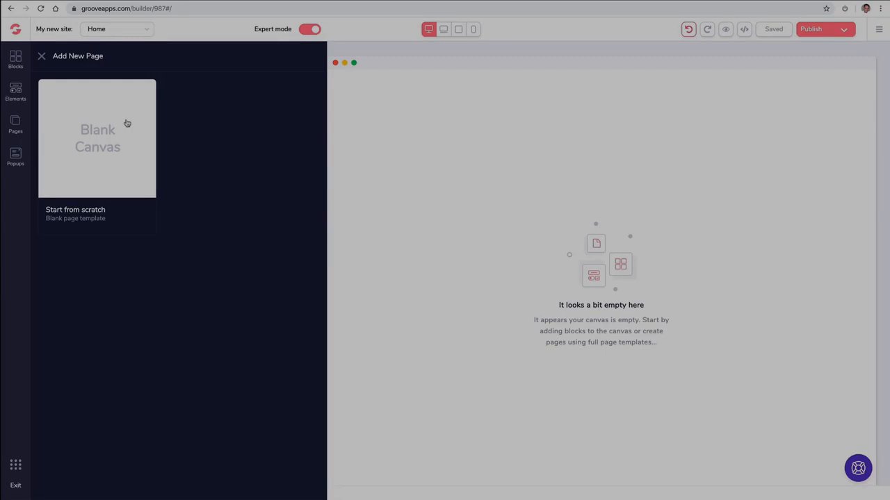
click(127, 123)
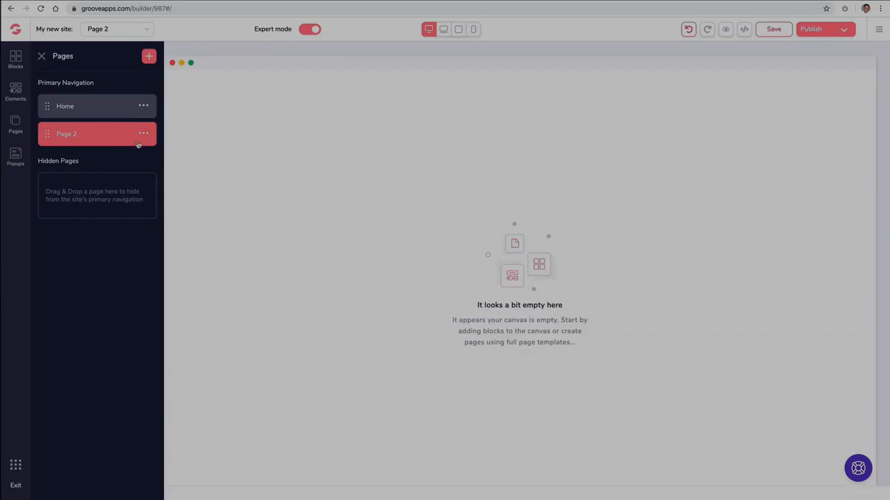
click(144, 135)
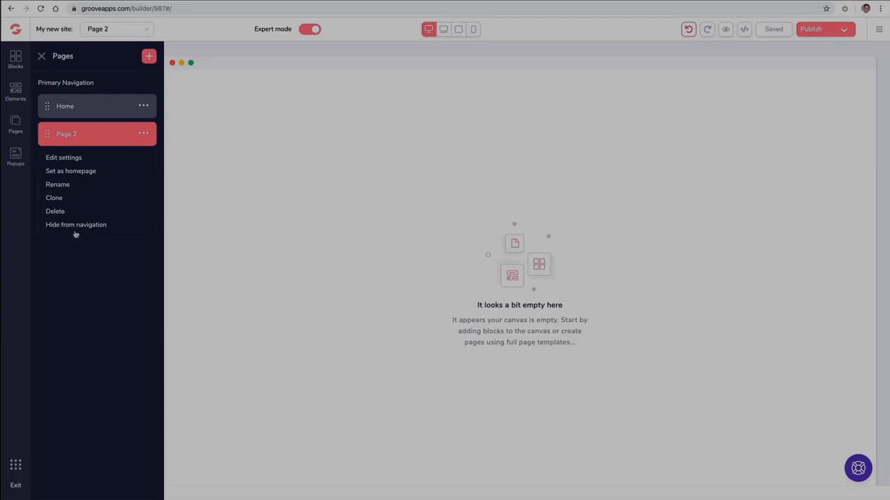
click(65, 185)
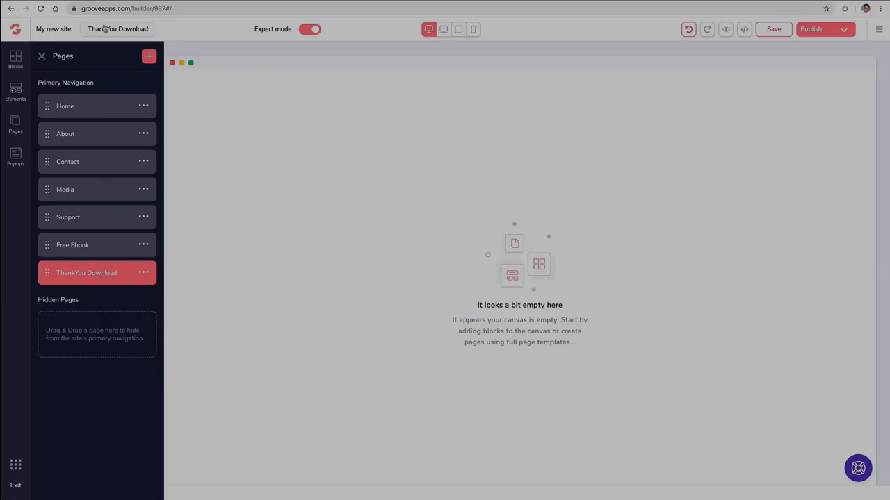
- Switch from the ThankYou Download page to the About page
click(104, 27)
click(104, 60)
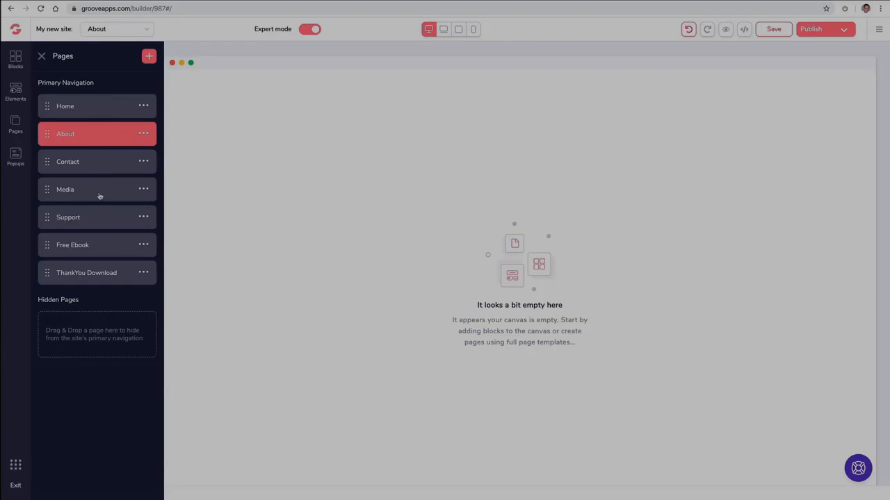
- Move the Free Ebook and ThankYou Download pages into the hidden pages, and open ThankYou Download
click(49, 245)
drag(49, 248, 50, 267)
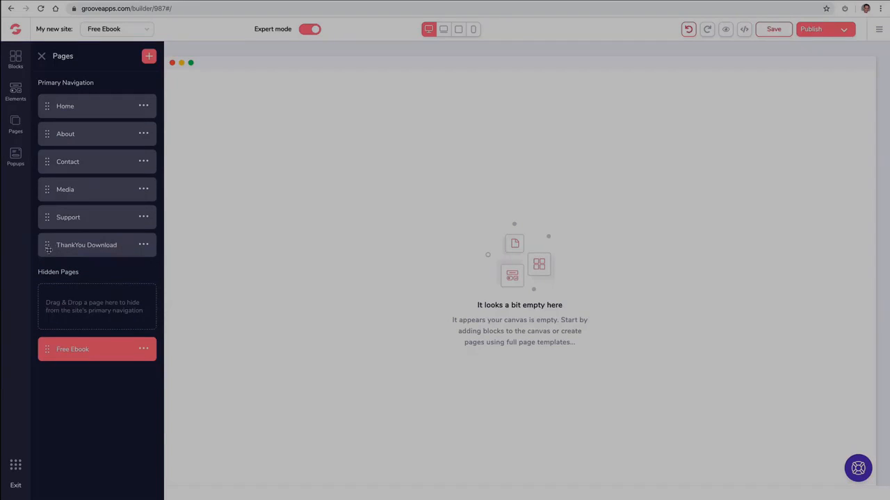
drag(47, 248, 54, 359)
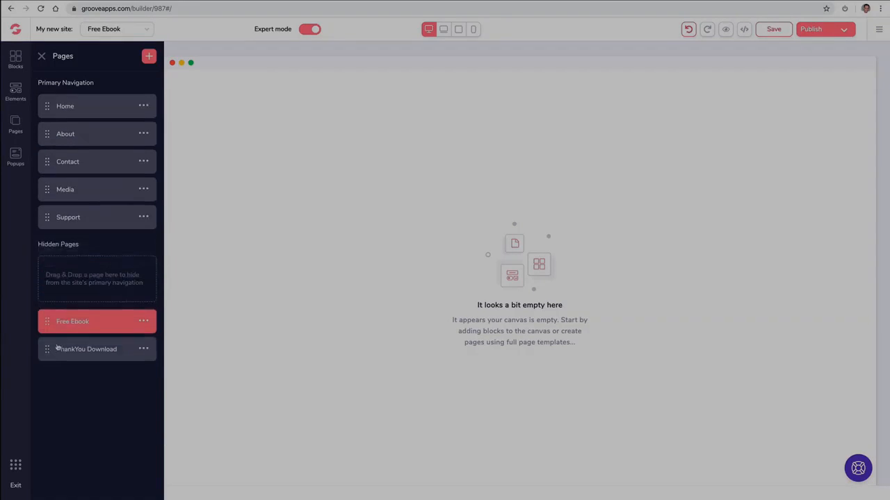
click(83, 350)
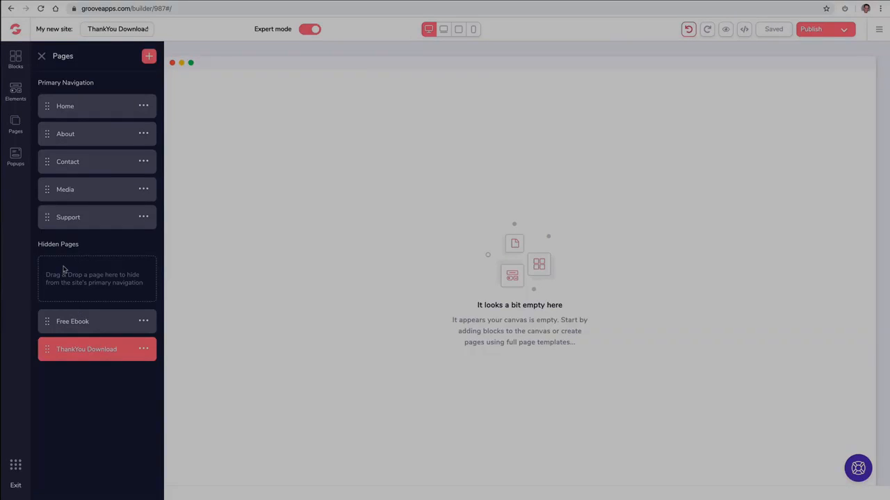
- Add the wireframe navigation bar with logo, page links and social icons to the top of the ThankYou Download page
click(16, 60)
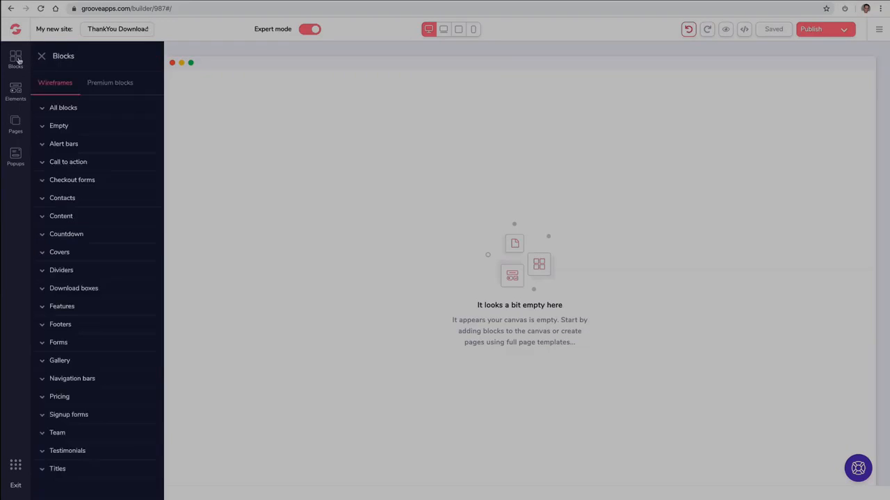
click(105, 87)
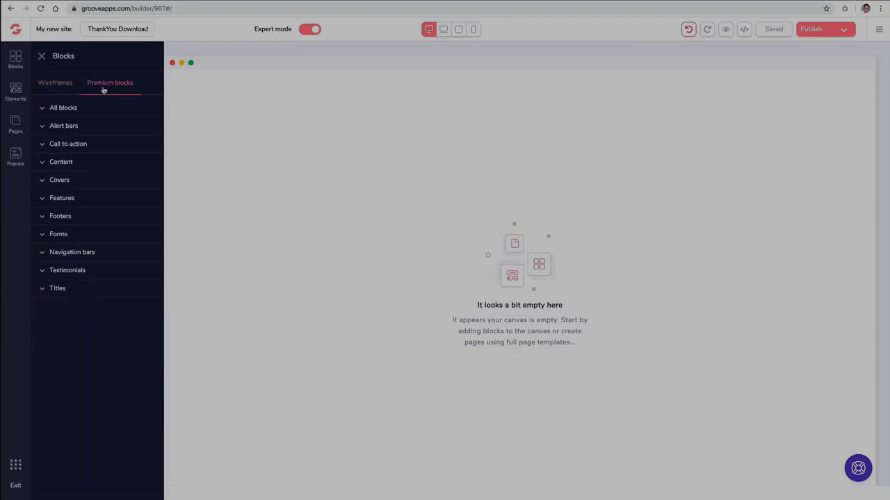
click(81, 259)
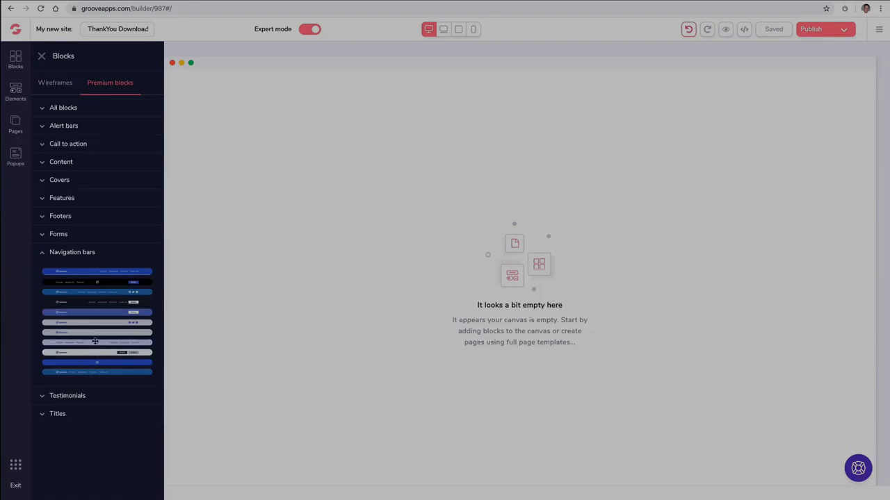
click(62, 83)
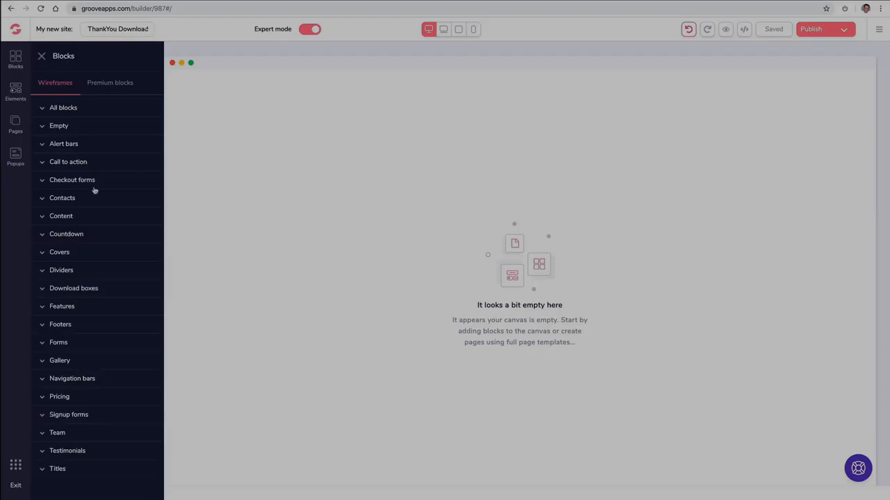
click(75, 380)
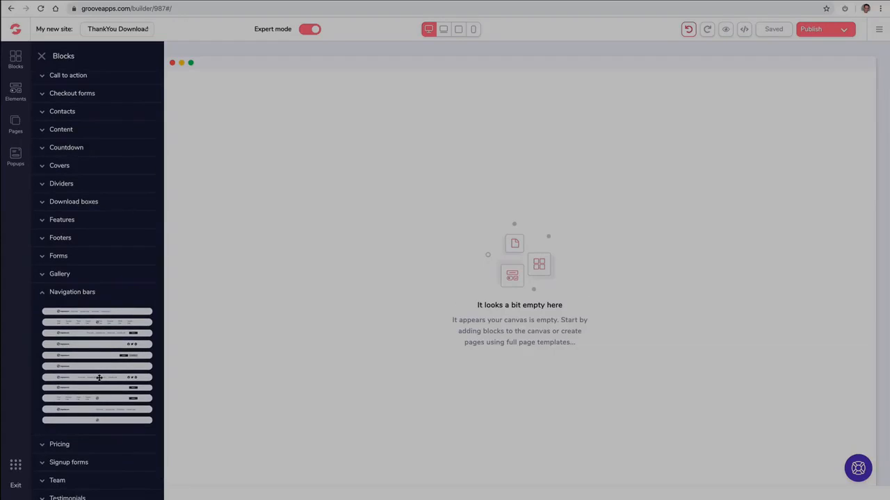
drag(99, 378, 435, 97)
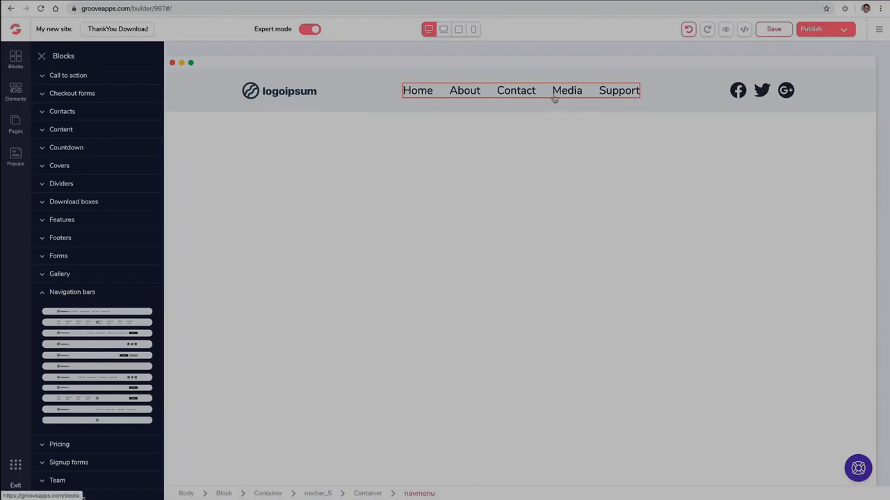
- Nest the Media page under Contact in the primary navigation
click(15, 124)
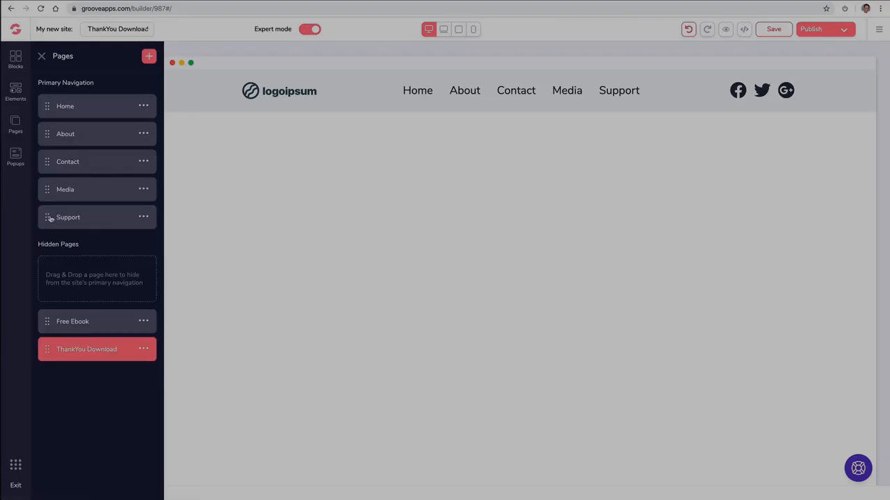
drag(49, 218, 48, 184)
drag(47, 215, 48, 185)
drag(47, 189, 77, 176)
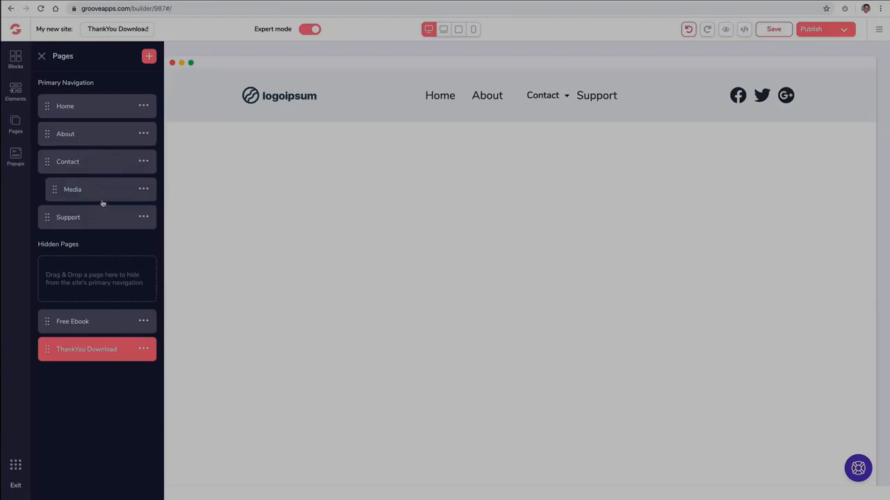
click(592, 97)
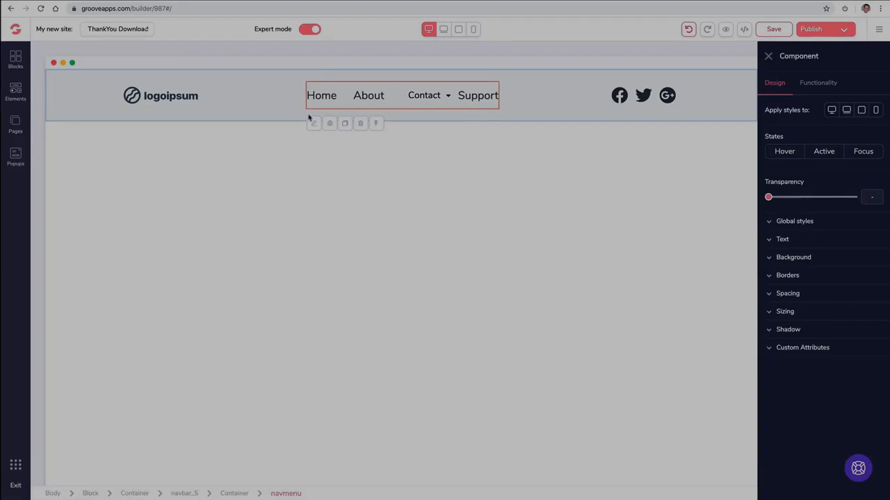
click(769, 57)
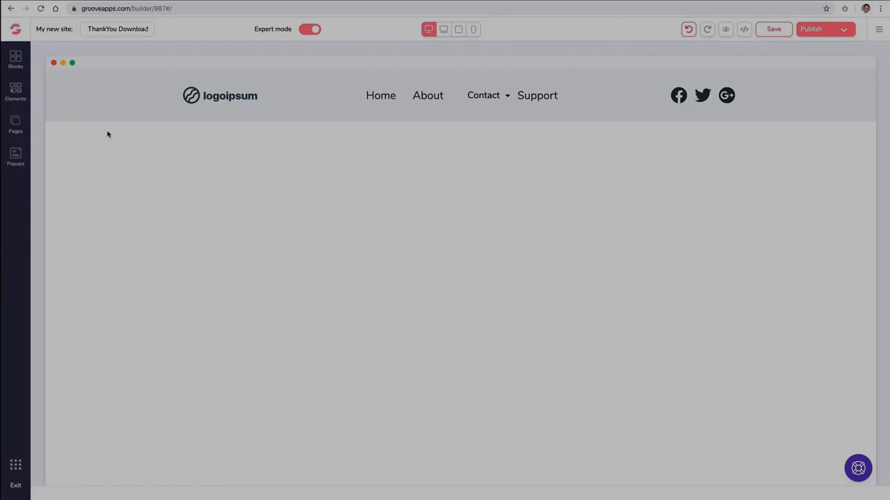
click(14, 125)
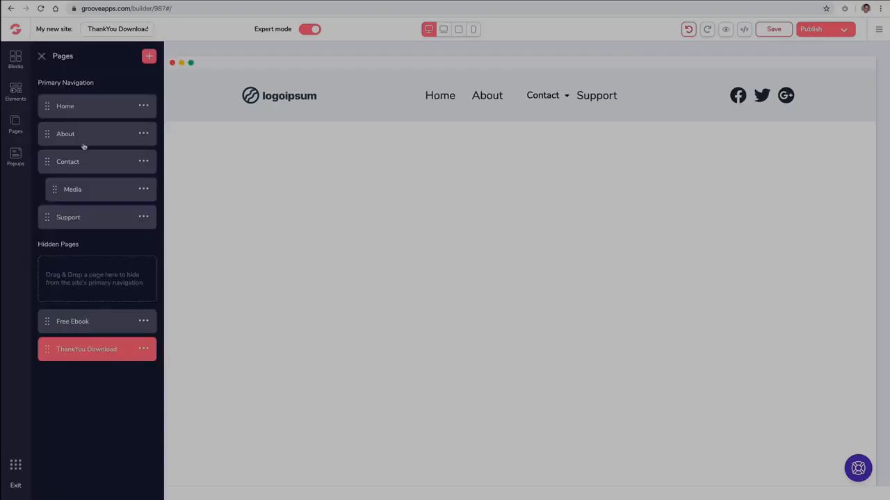
- Search the computer for "logo", upload the GroovePages logo image and use it to replace the navigation bar's placeholder logo
click(283, 98)
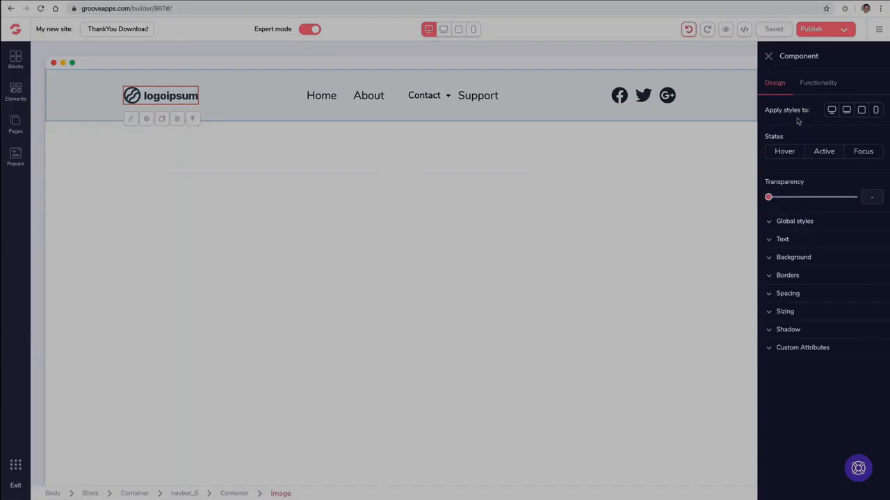
click(820, 89)
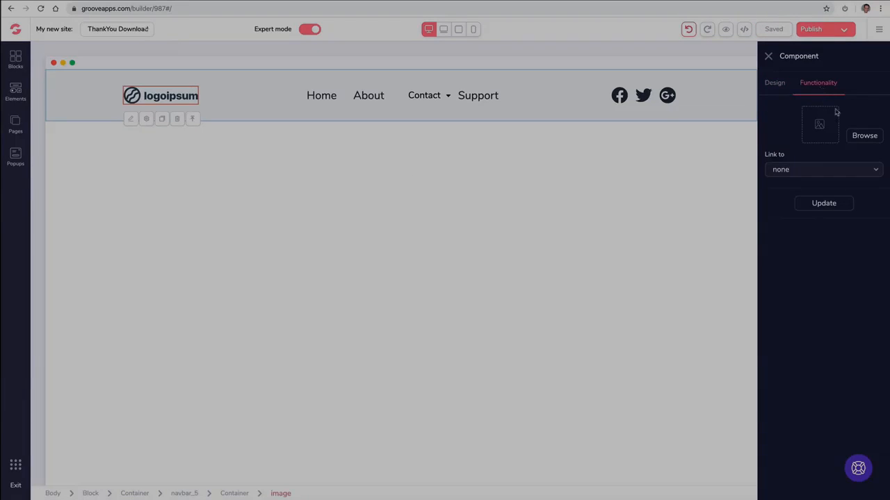
click(864, 136)
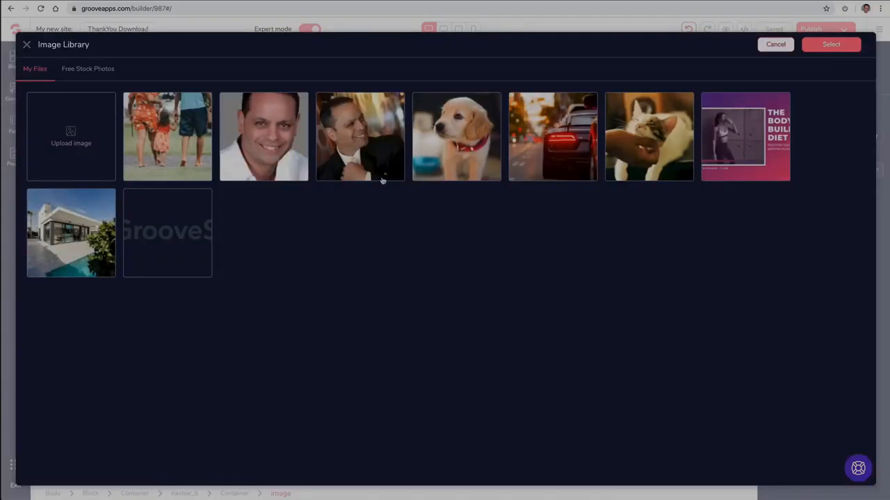
click(90, 143)
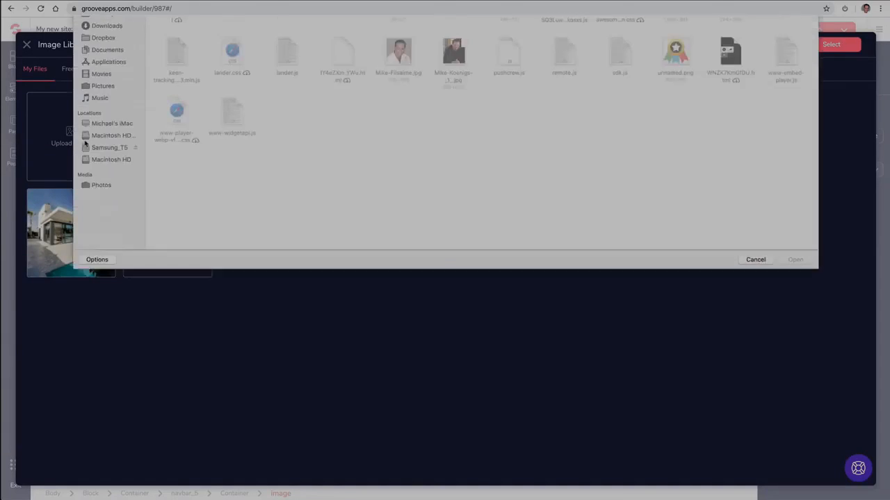
click(734, 25)
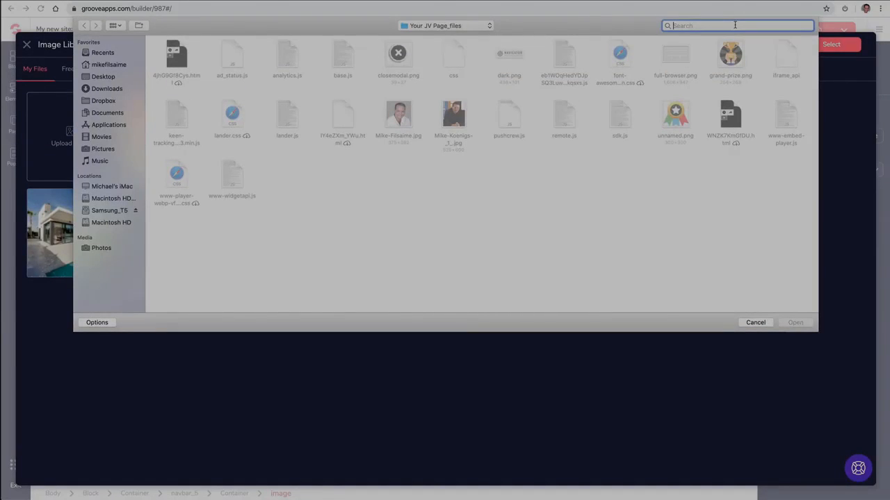
text(logo)
click(231, 164)
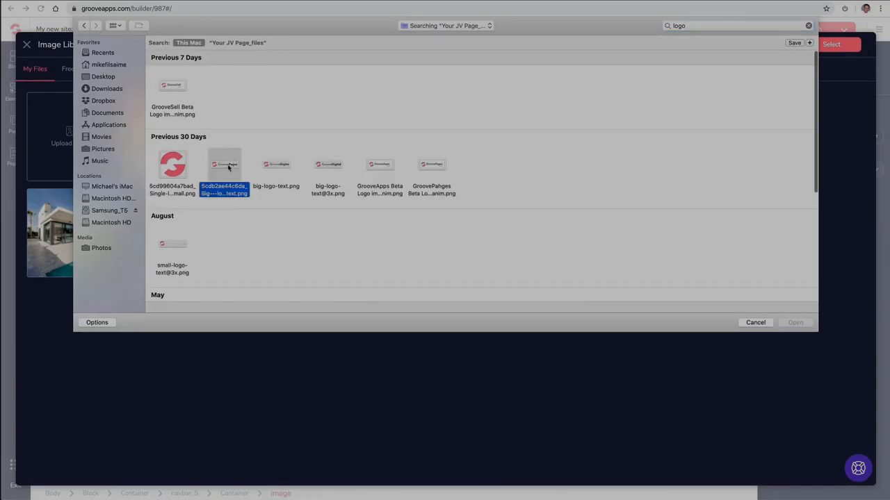
click(793, 322)
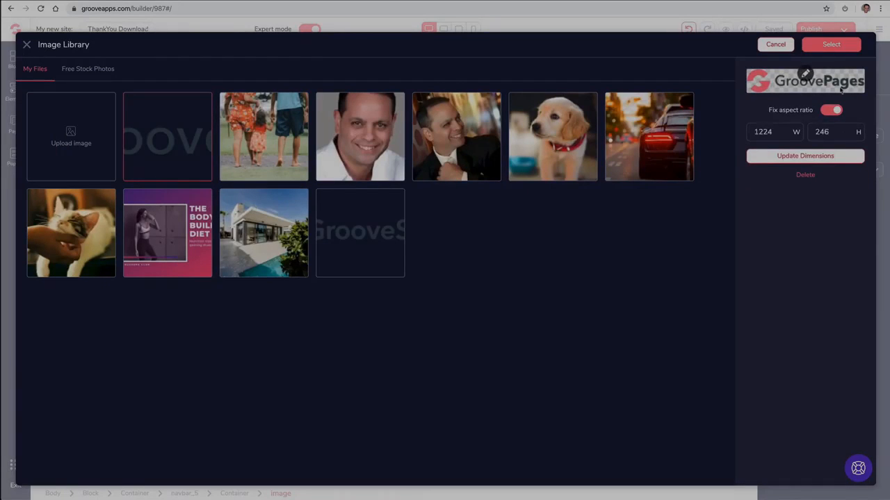
click(837, 48)
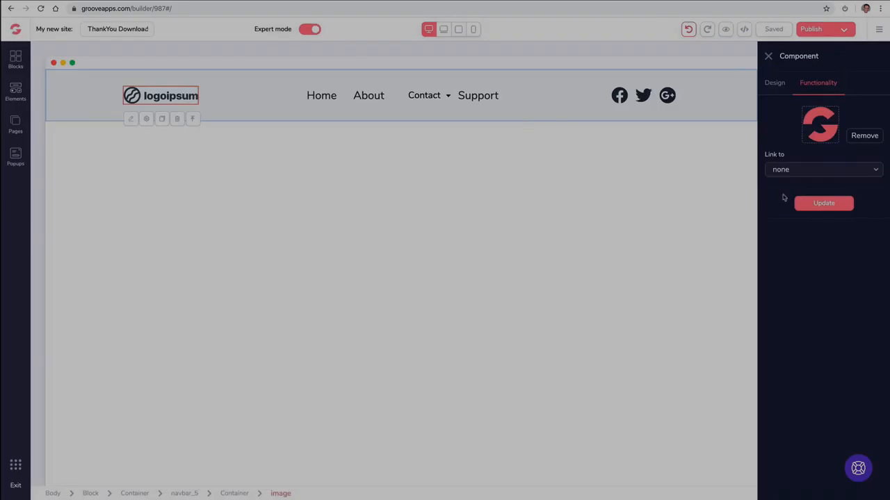
click(817, 205)
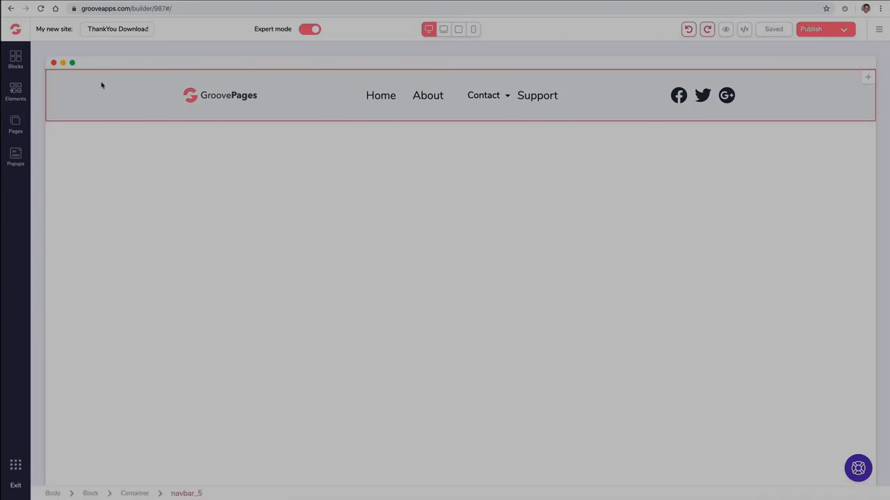
- Set the navigation bar's background to a light pink shade
click(74, 88)
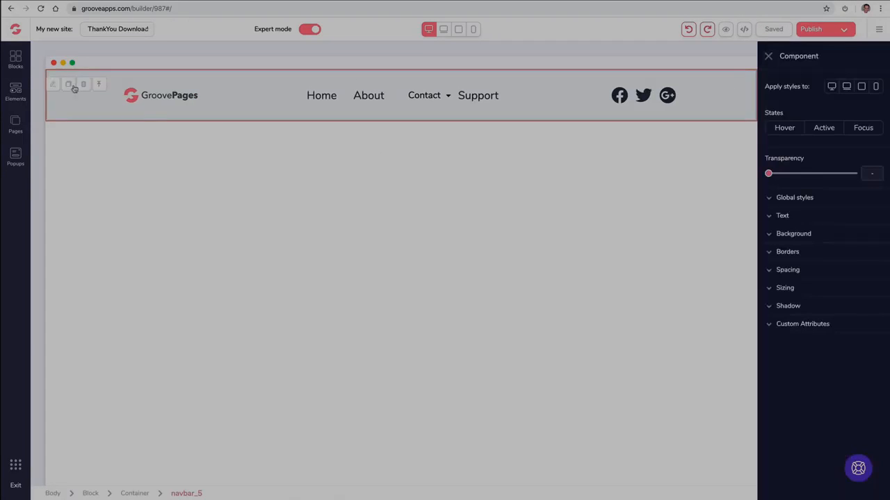
click(770, 235)
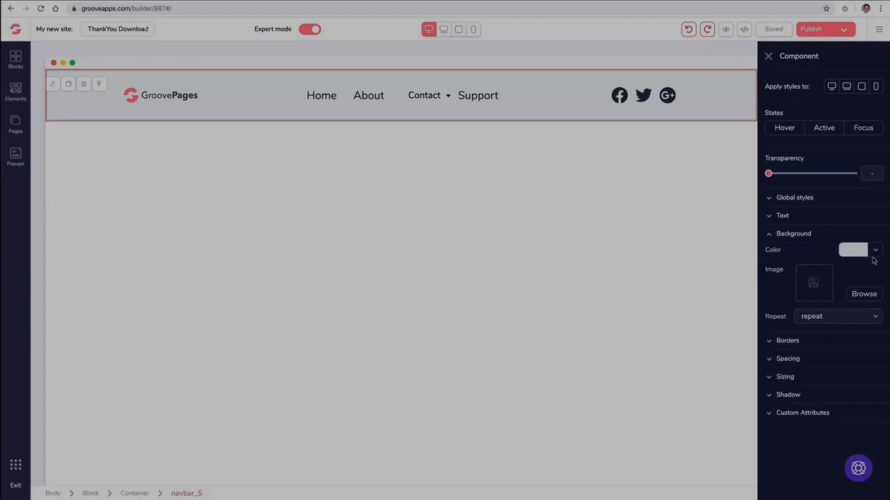
click(875, 250)
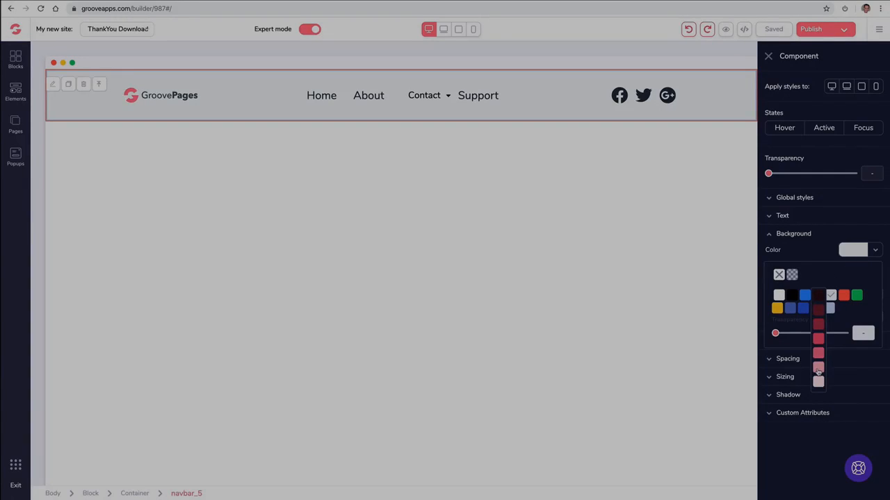
click(818, 369)
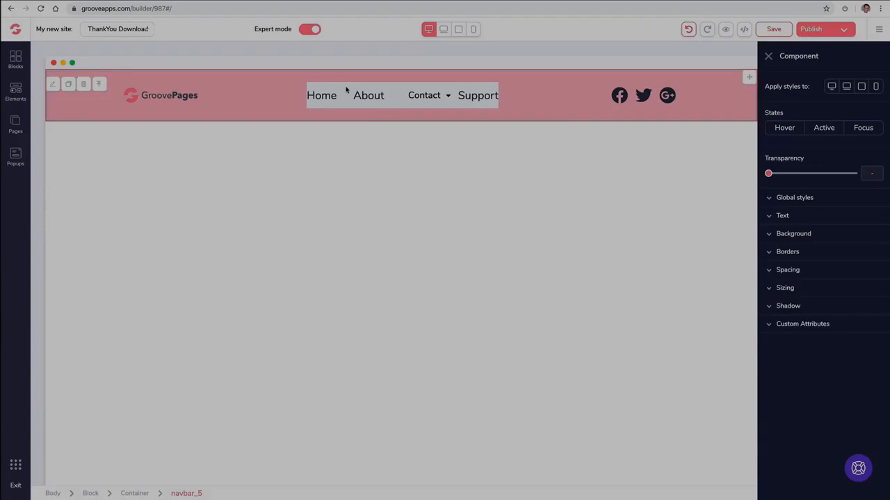
- Set the background of the page links menu to the same light pink as the navigation bar
click(431, 94)
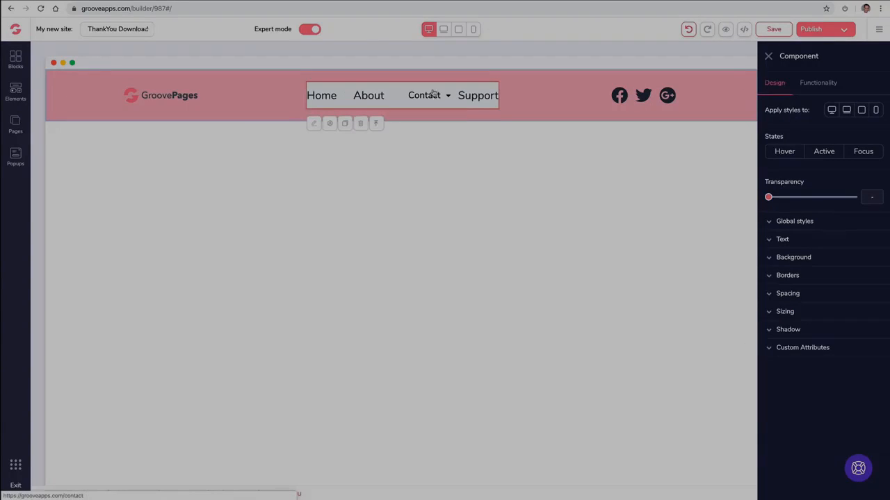
click(794, 258)
click(857, 275)
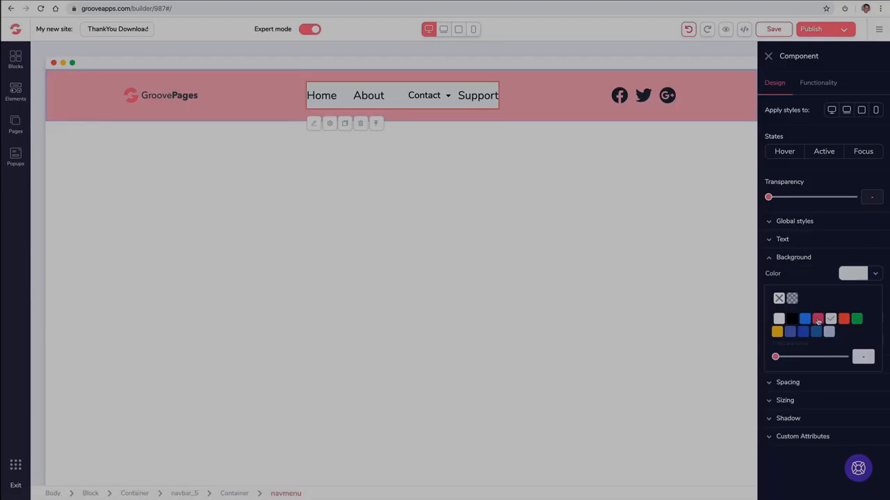
mouse_move(818, 326)
click(819, 392)
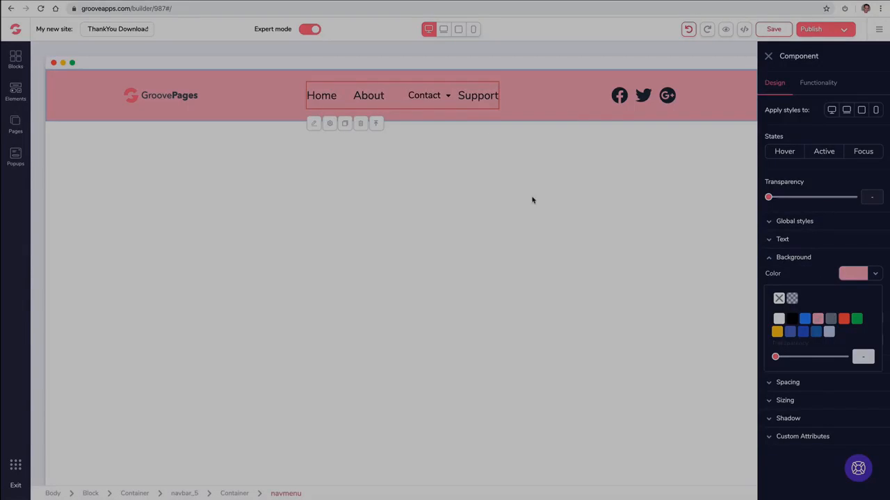
click(768, 57)
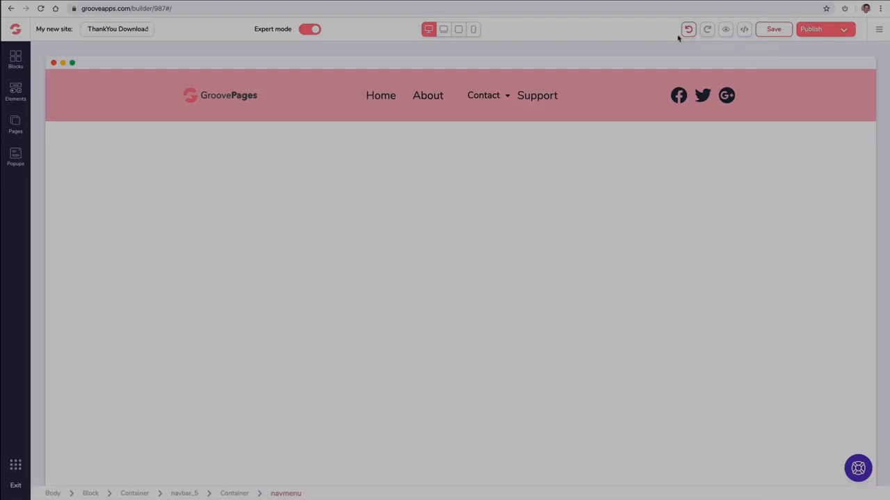
- Undo the pink background changes on the links menu and the navigation bar
click(687, 30)
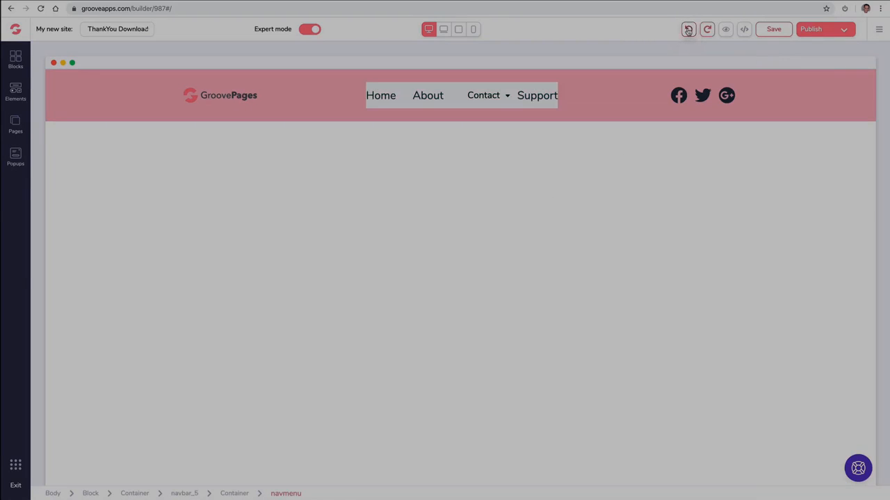
click(687, 30)
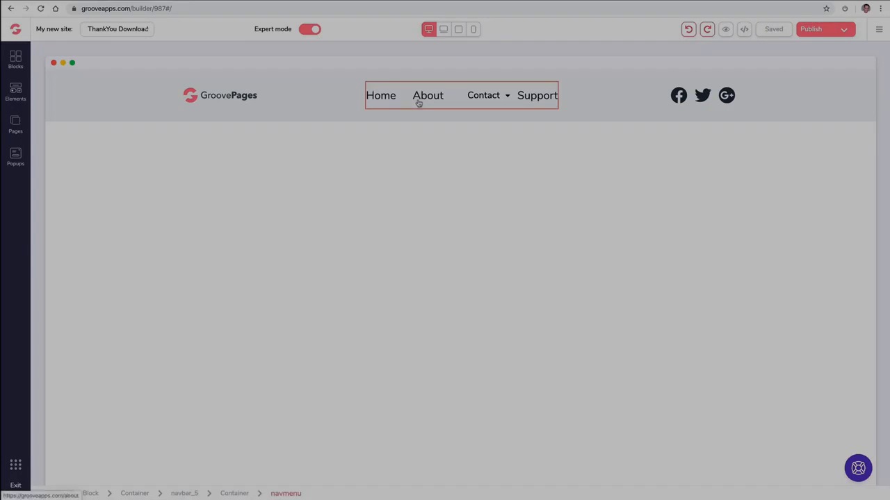
click(472, 103)
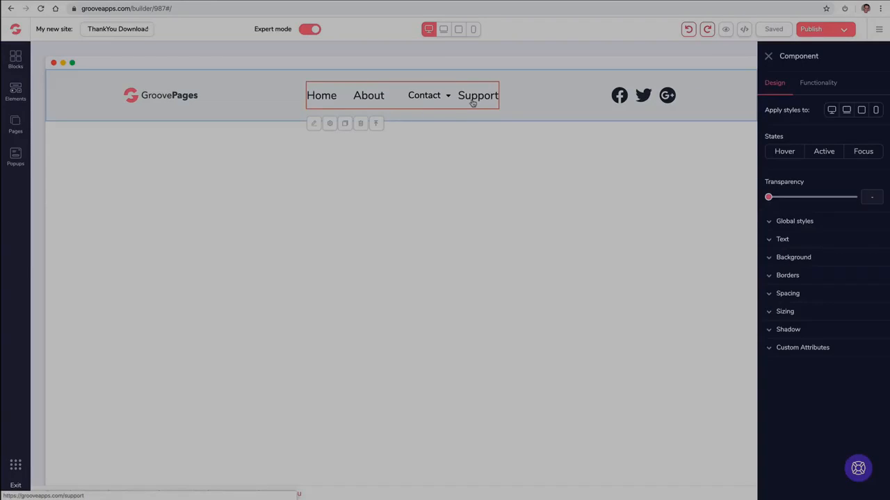
- Delete the Support page from the primary navigation, confirming the deletion, and close the page list
click(15, 123)
click(144, 217)
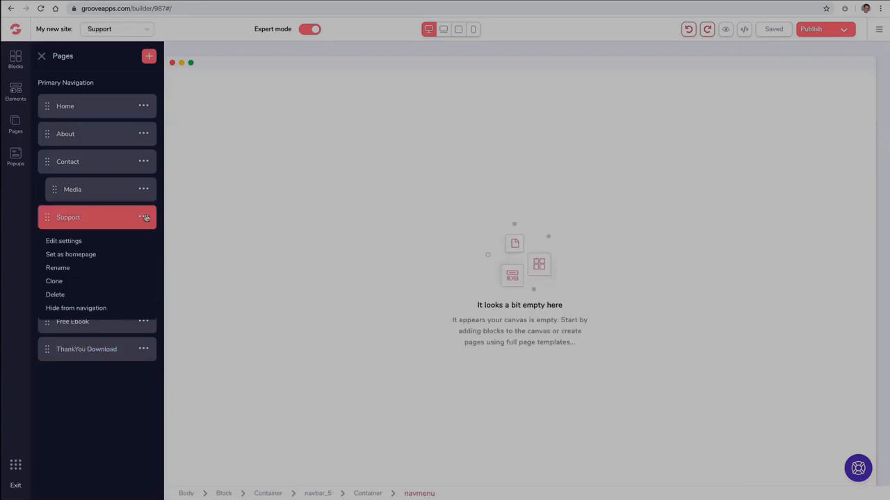
click(60, 296)
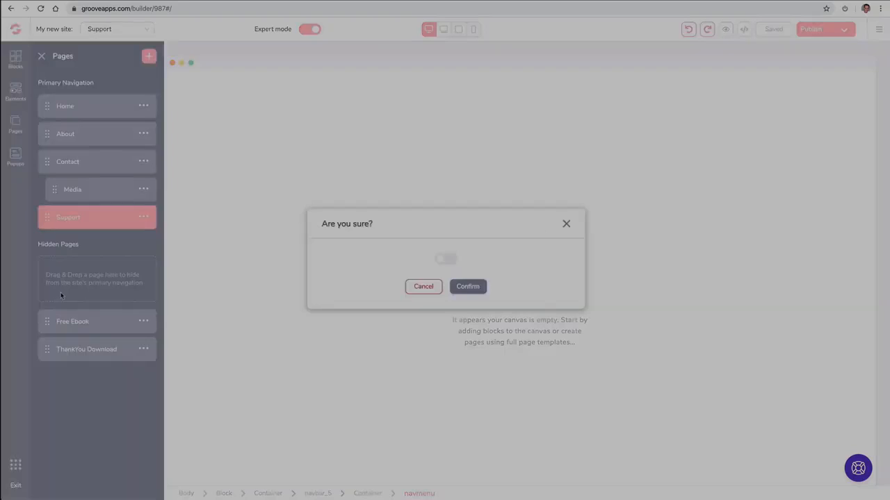
click(452, 262)
click(467, 286)
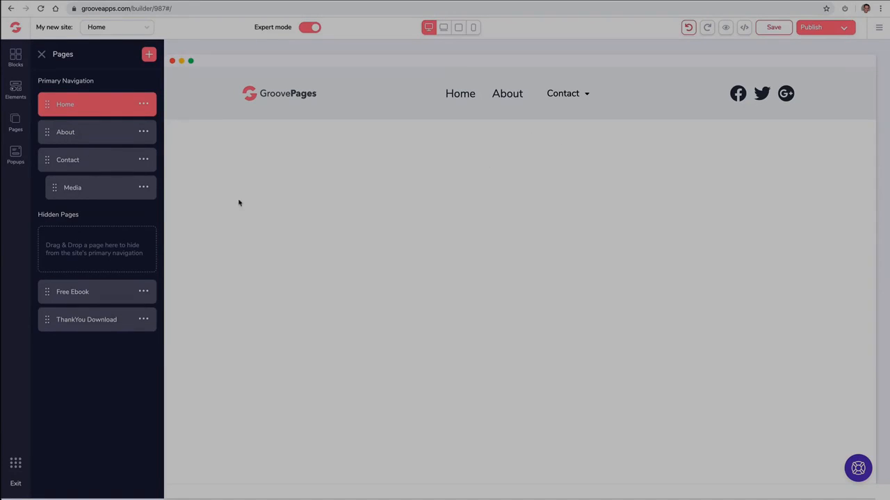
click(43, 54)
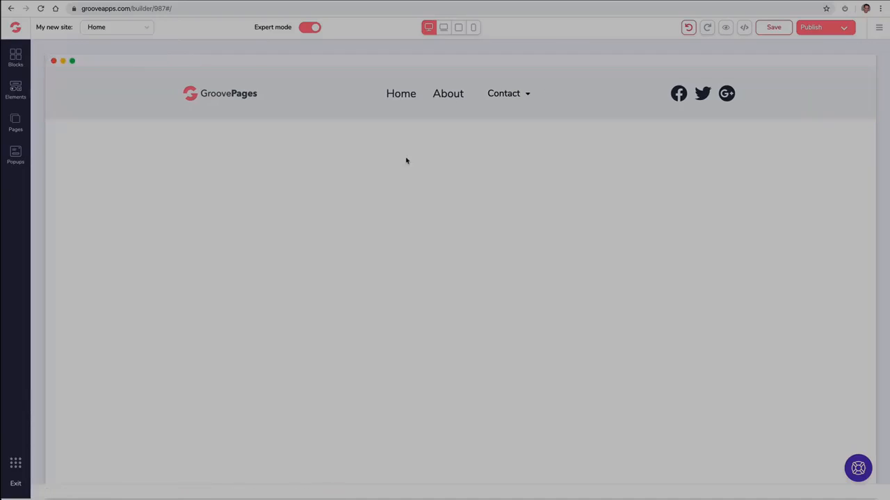
- Open the functionality settings of the navigation bar's page links menu and set the number of external links to 1
click(453, 101)
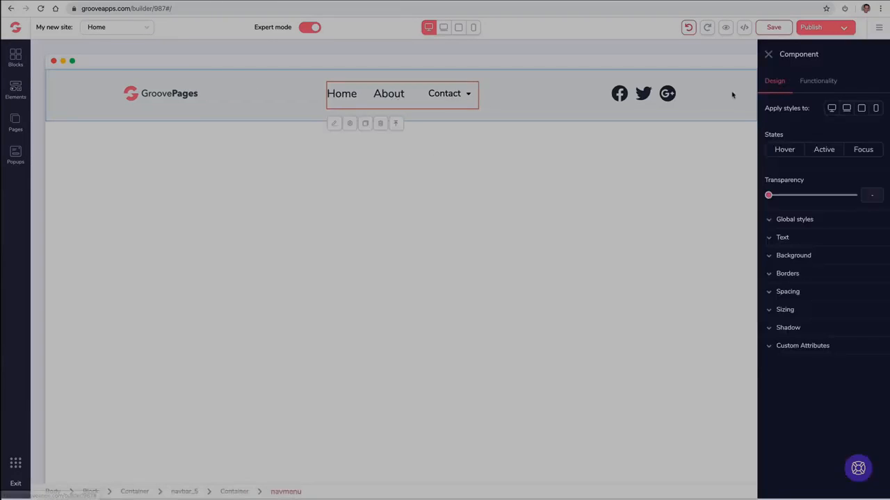
click(819, 82)
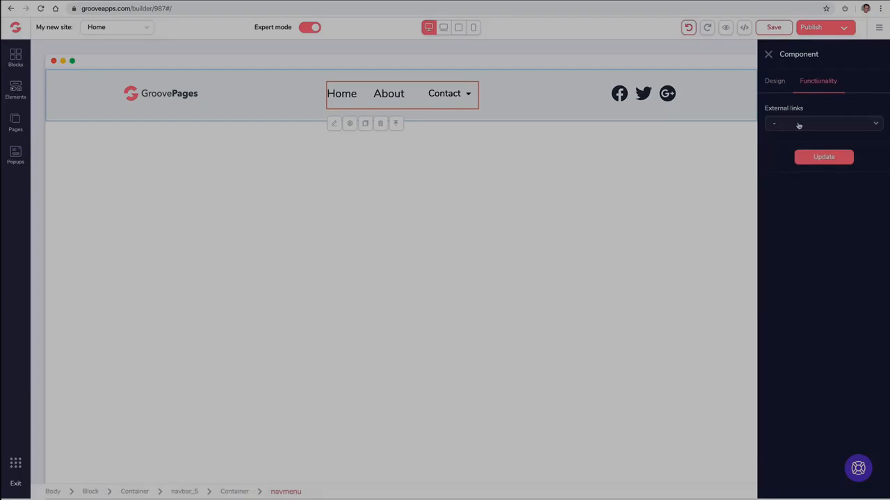
click(799, 126)
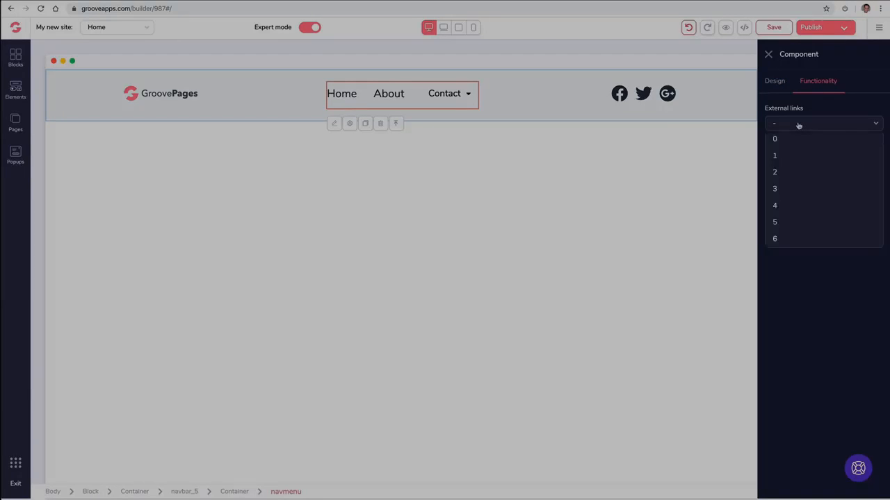
click(790, 171)
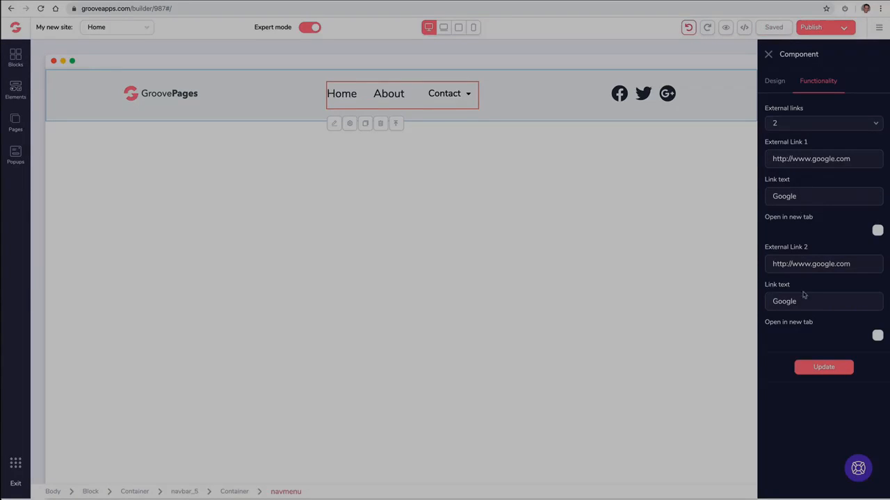
click(790, 126)
click(785, 154)
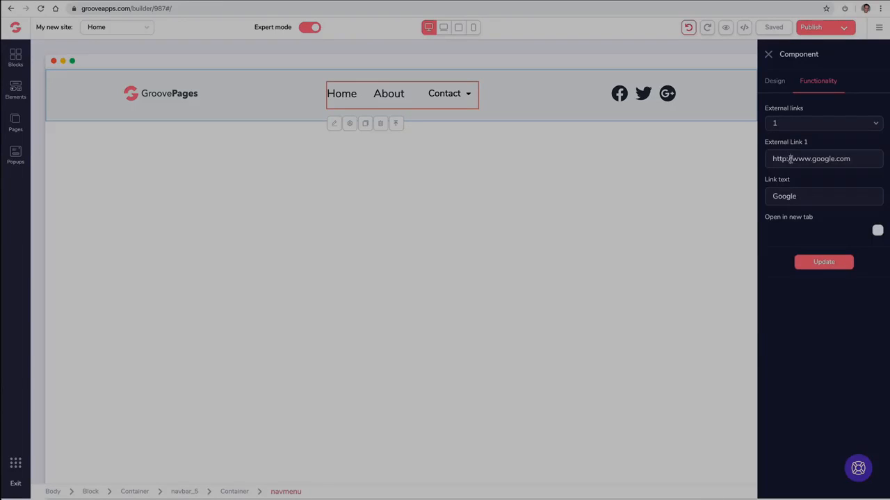
triple_click(790, 159)
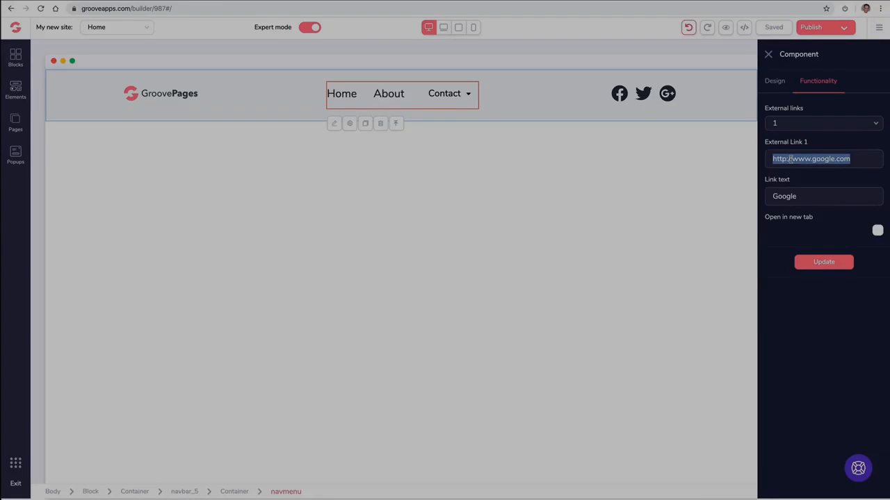
key(ctrl+v)
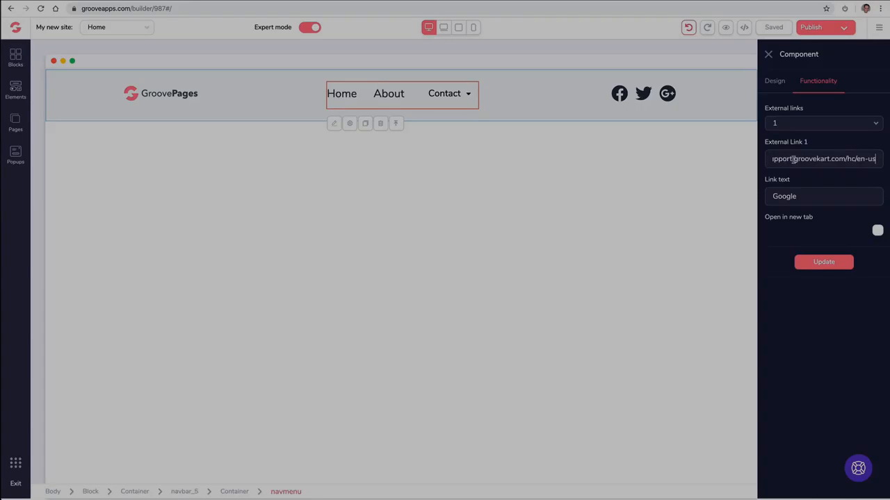
double_click(796, 197)
text(Support)
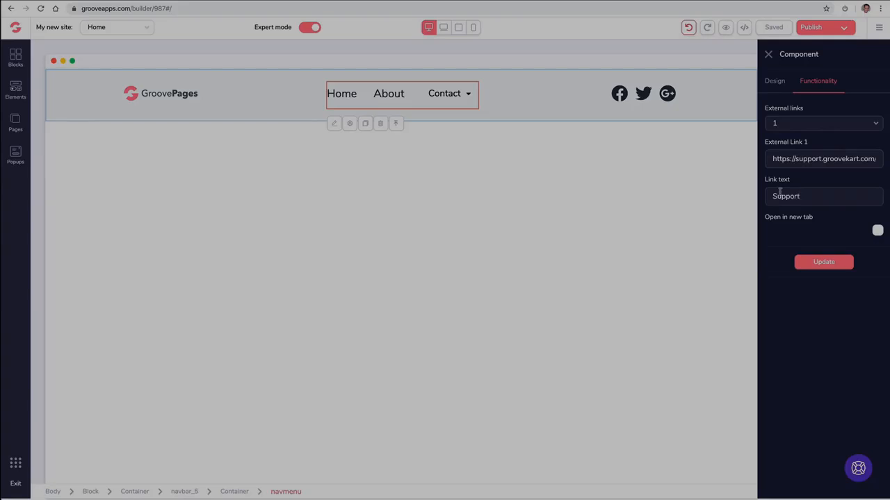
click(877, 230)
click(822, 262)
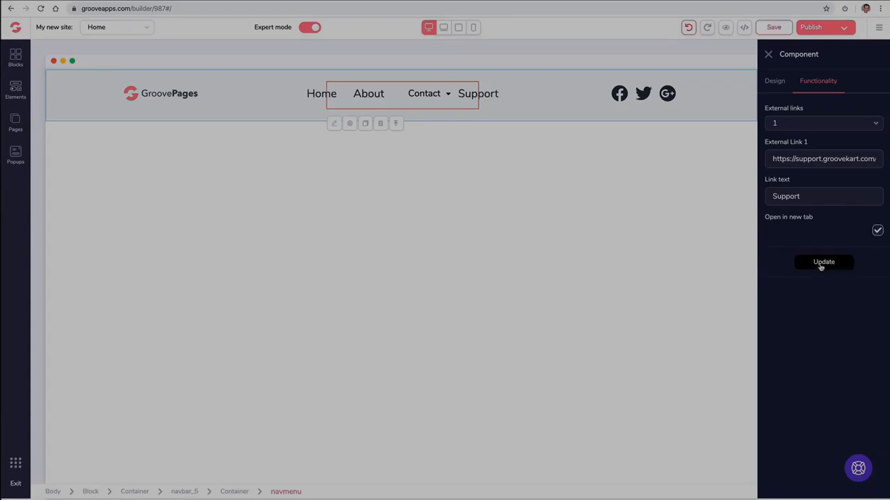
click(768, 55)
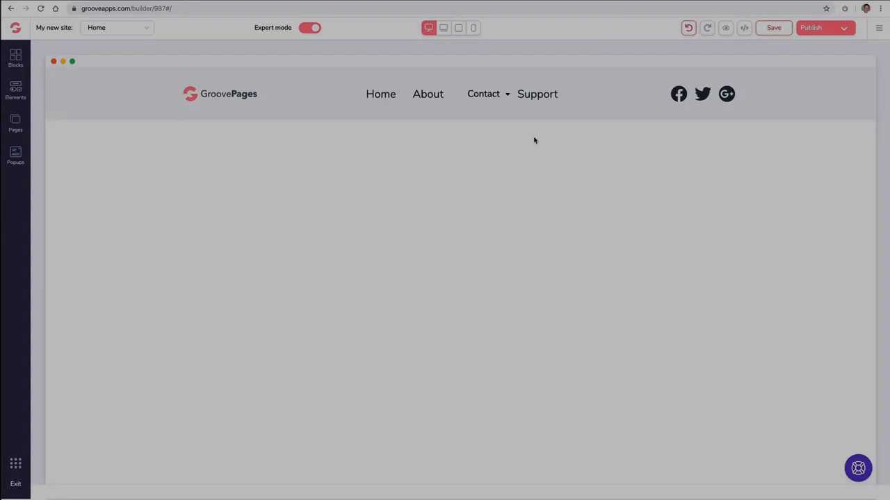
- Examine the text, custom attribute and external link settings of the page links menu, and close its settings
click(380, 102)
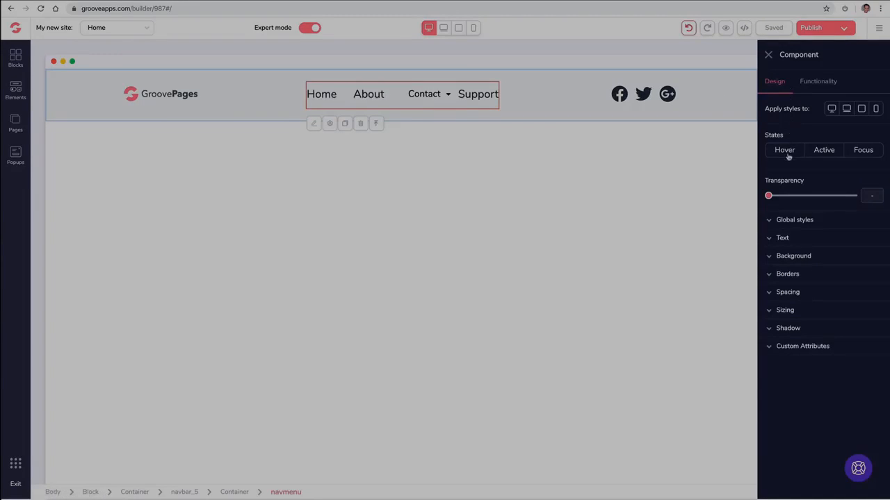
click(776, 238)
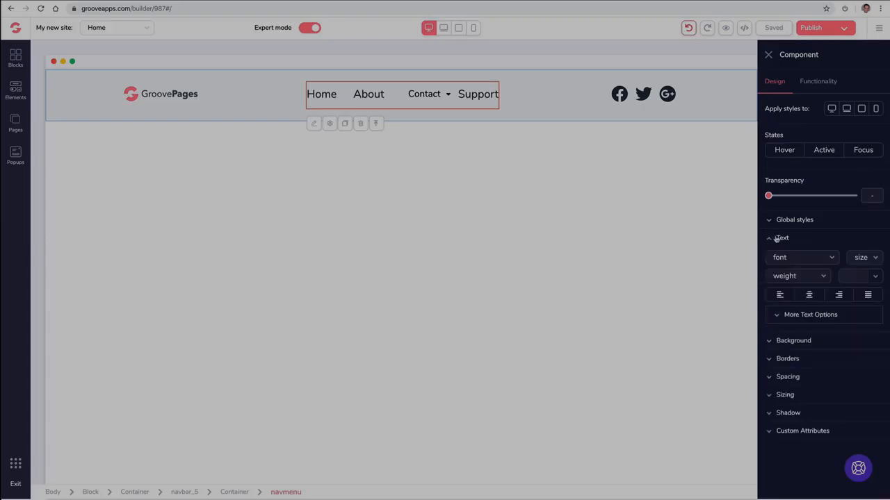
click(779, 239)
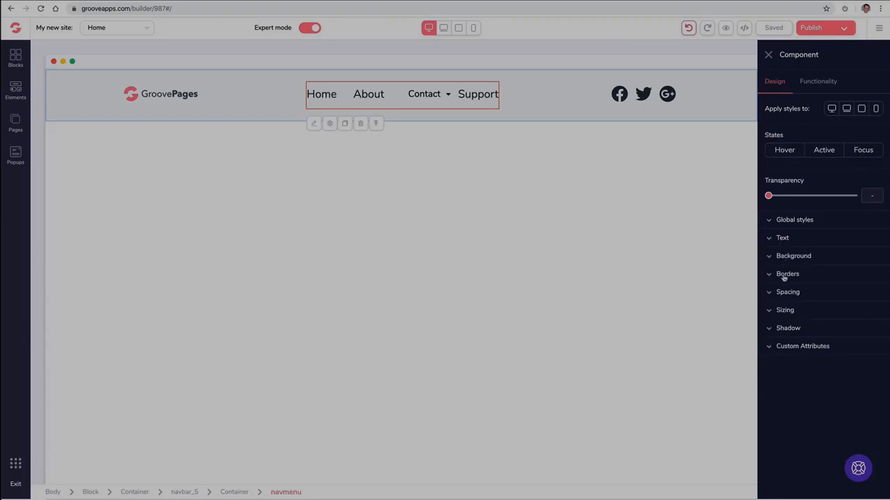
click(792, 346)
click(793, 347)
click(806, 84)
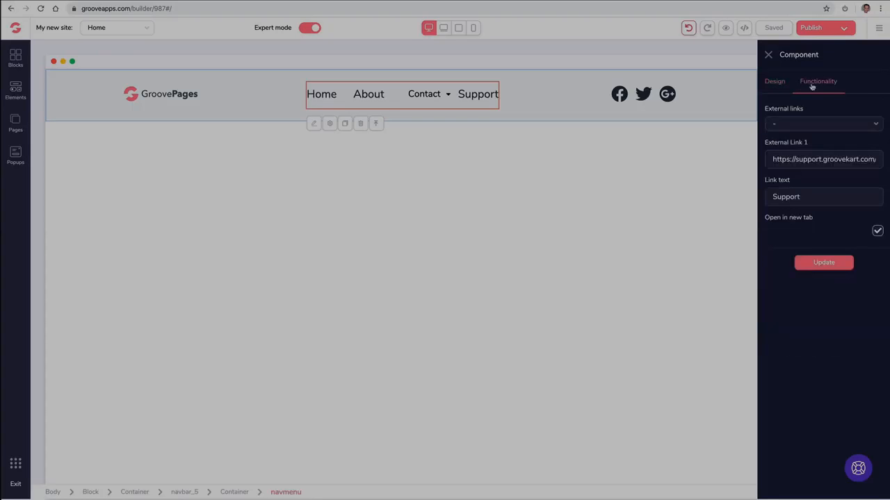
click(773, 82)
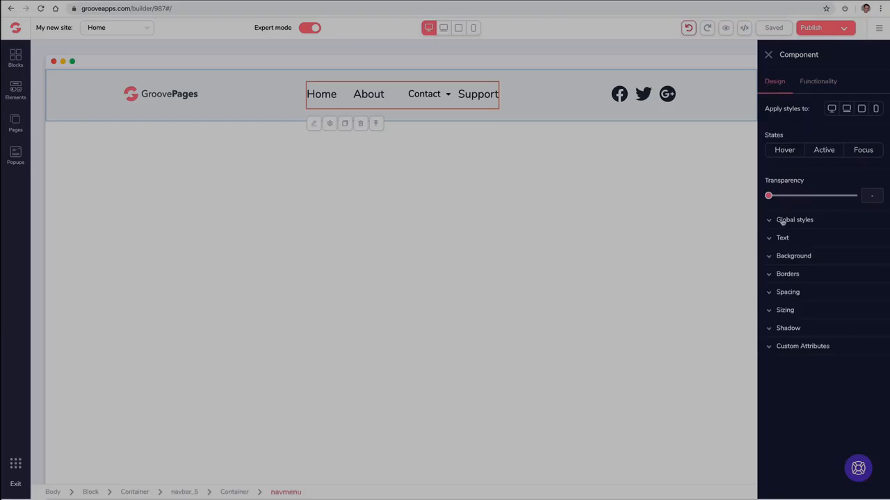
click(809, 84)
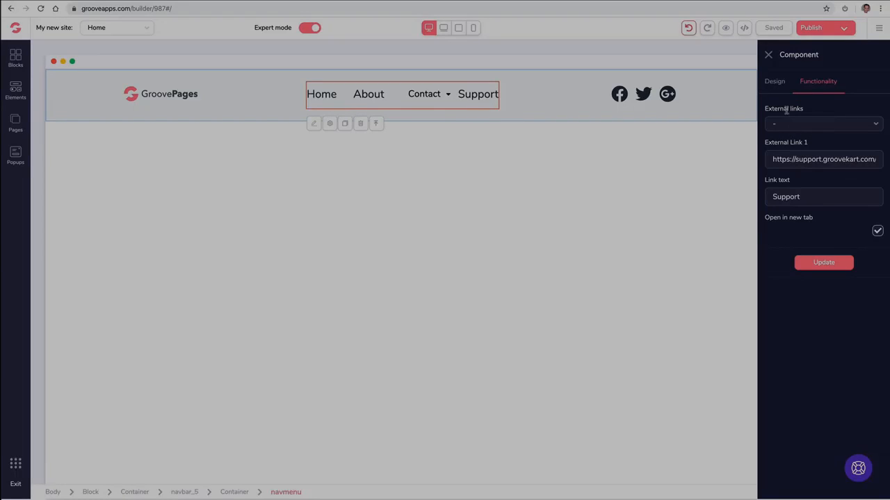
click(768, 55)
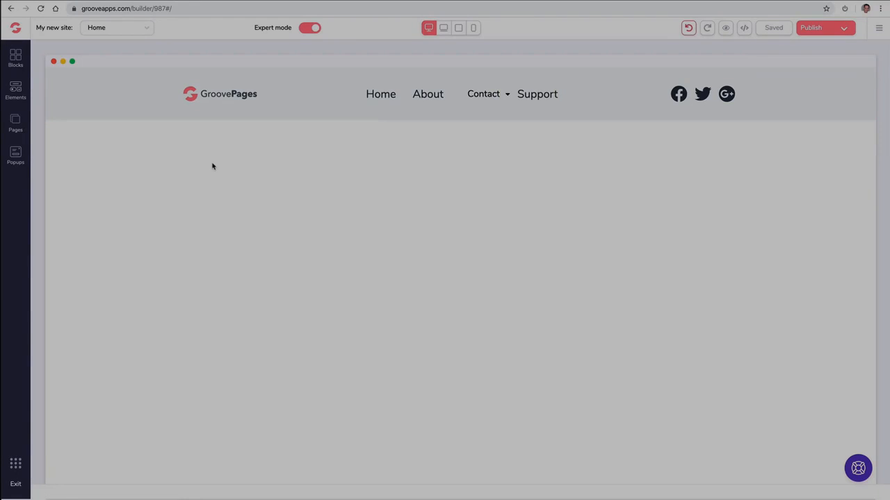
- Look through the wireframe block categories and the available countdown designs
click(16, 57)
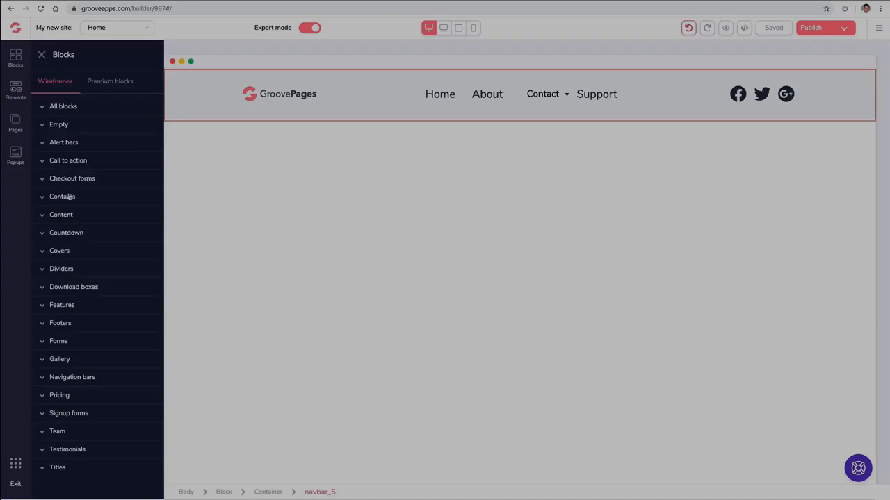
click(88, 234)
scroll(88, 234, down, 4)
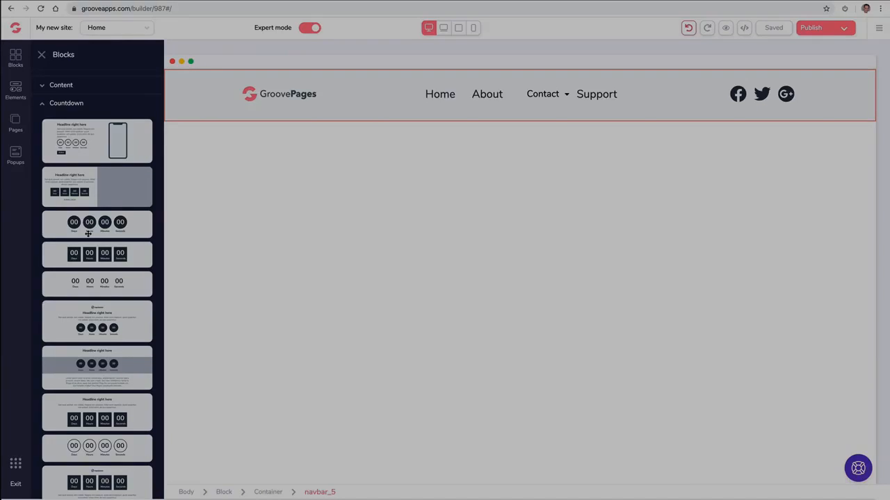
scroll(88, 234, up, 4)
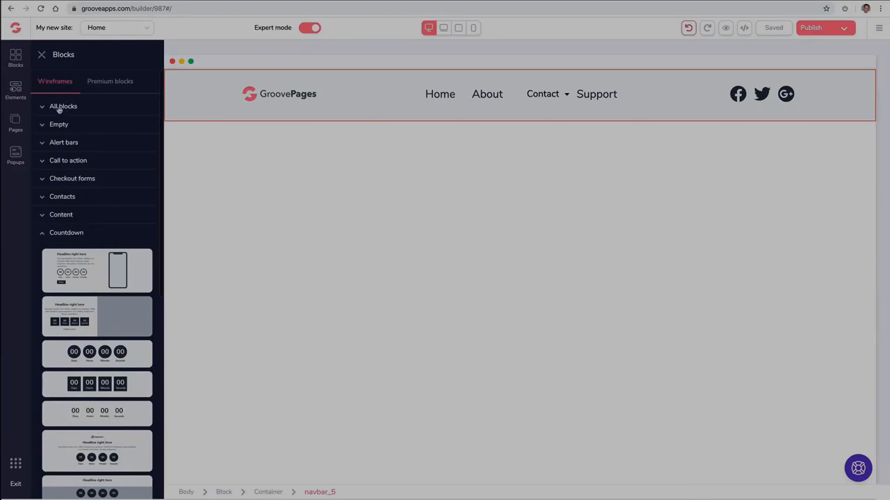
click(52, 235)
- Add the premium purple alert bar with a countdown timer above the navigation bar
click(108, 86)
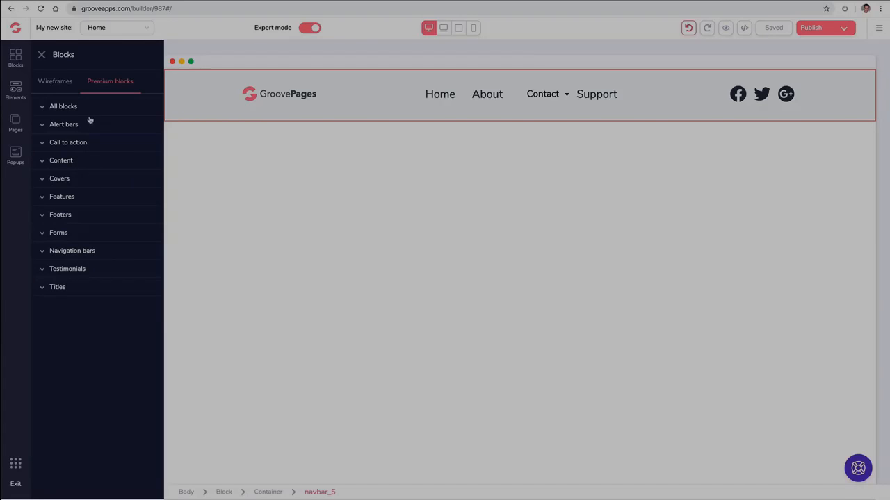
click(85, 128)
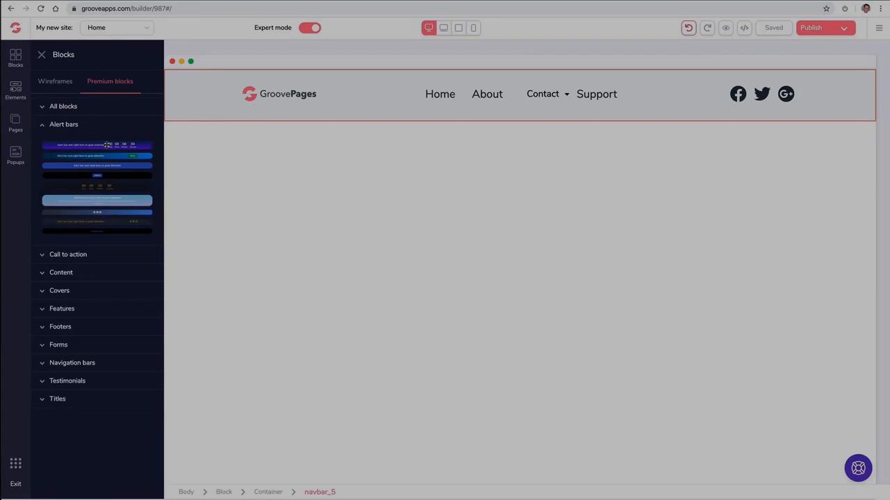
drag(107, 145, 379, 77)
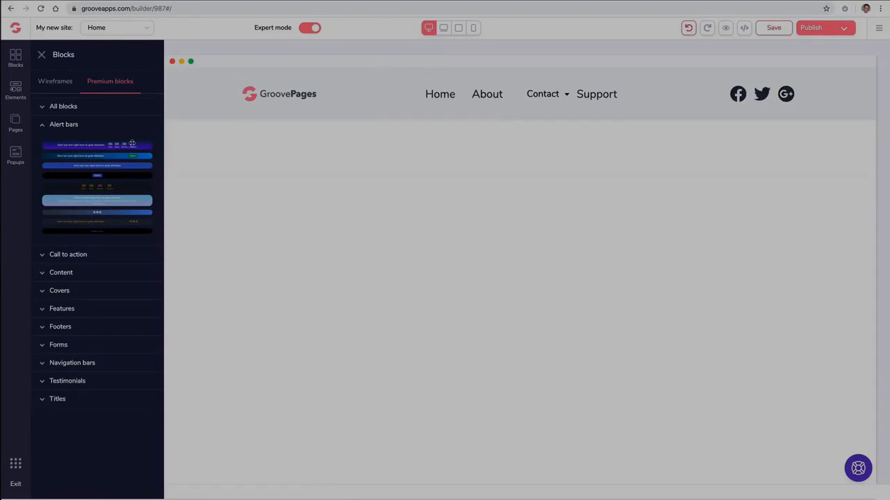
drag(132, 143, 434, 74)
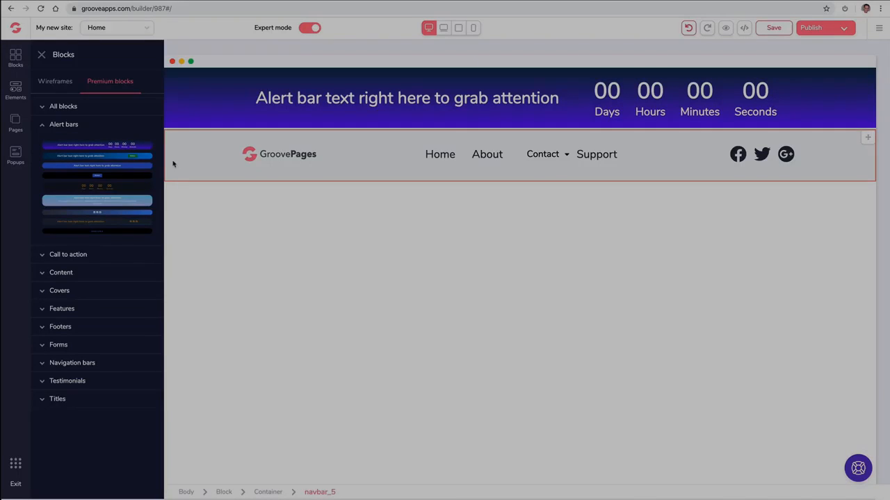
click(64, 124)
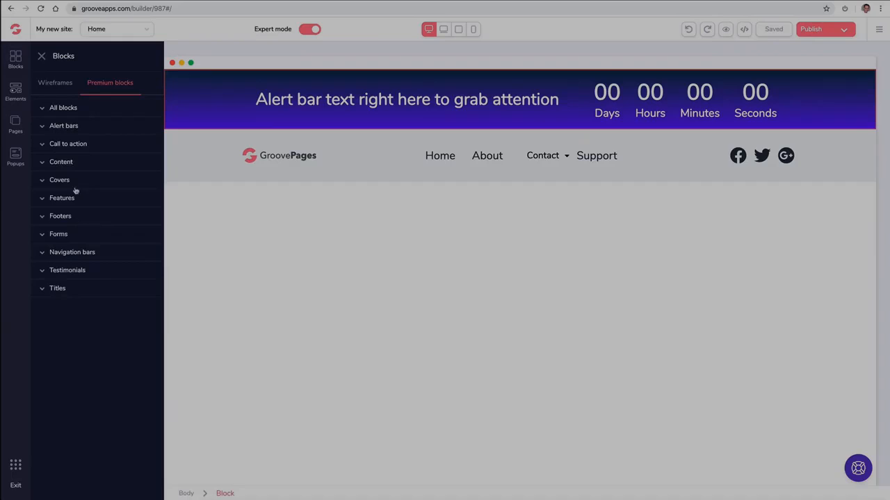
- Add the premium cover with the code-screen background and white headline box below the navigation bar
click(73, 183)
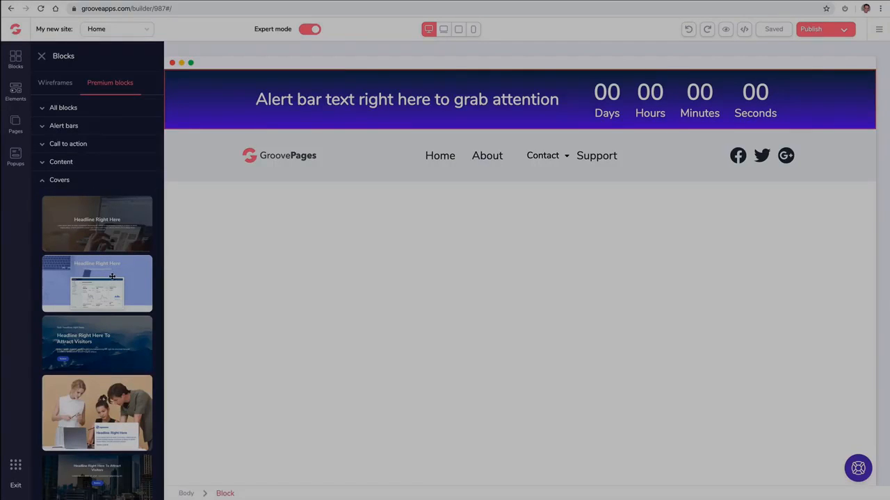
scroll(112, 277, down, 5)
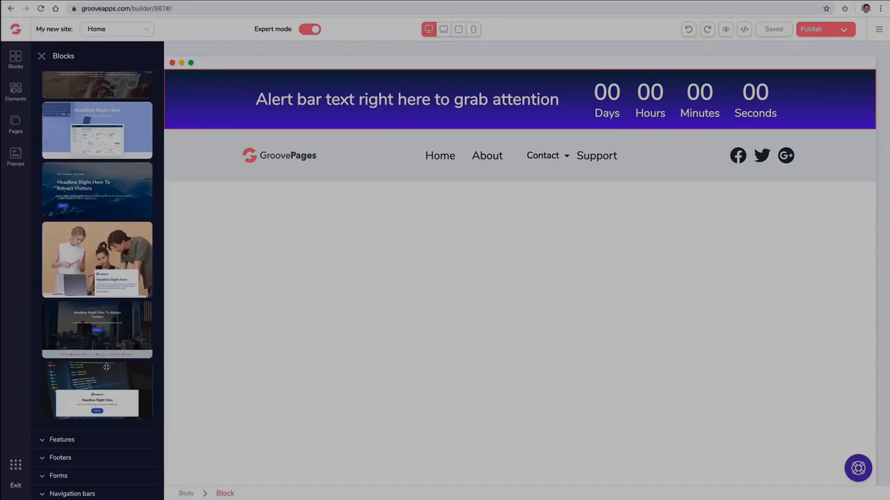
drag(107, 367, 389, 219)
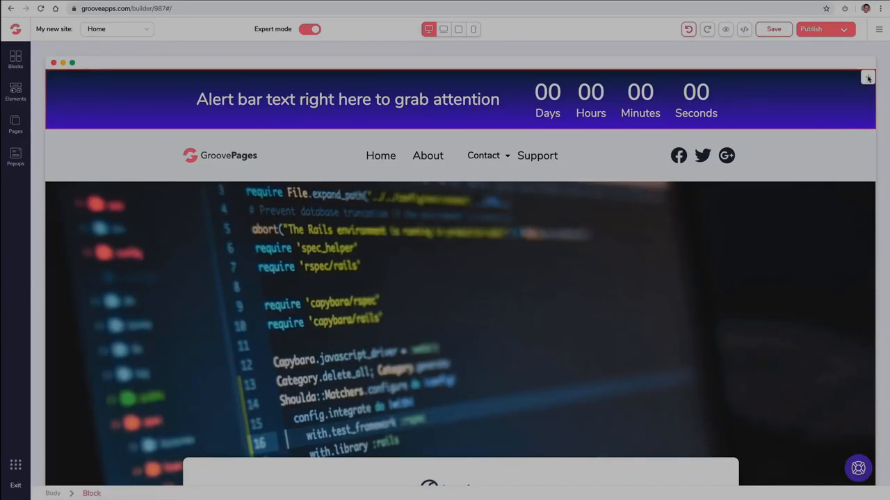
- Move the alert bar below the navigation bar and back above it
drag(867, 79, 845, 135)
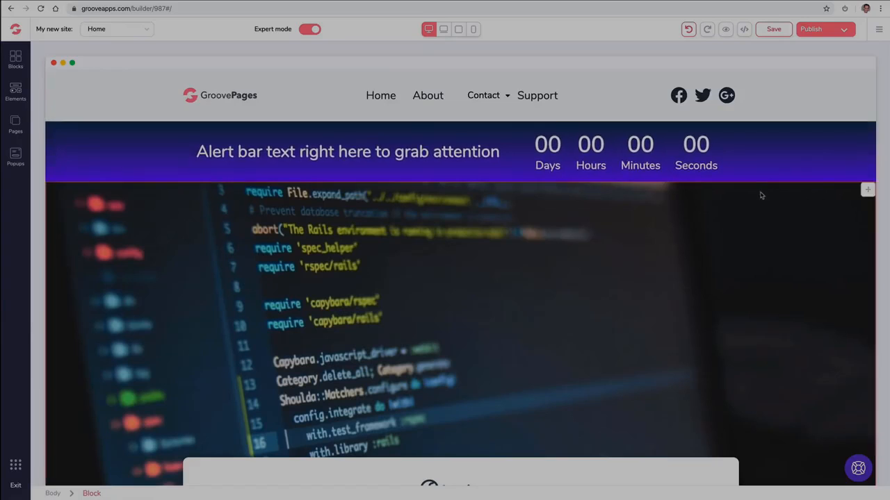
drag(868, 132, 865, 78)
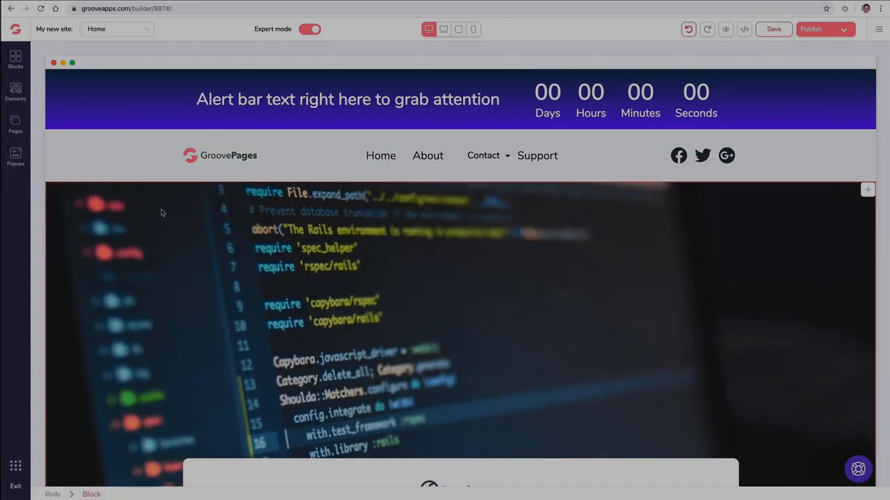
- Add the wireframe footer with intro text, a button and three link columns below the cover
scroll(83, 156, down, 3)
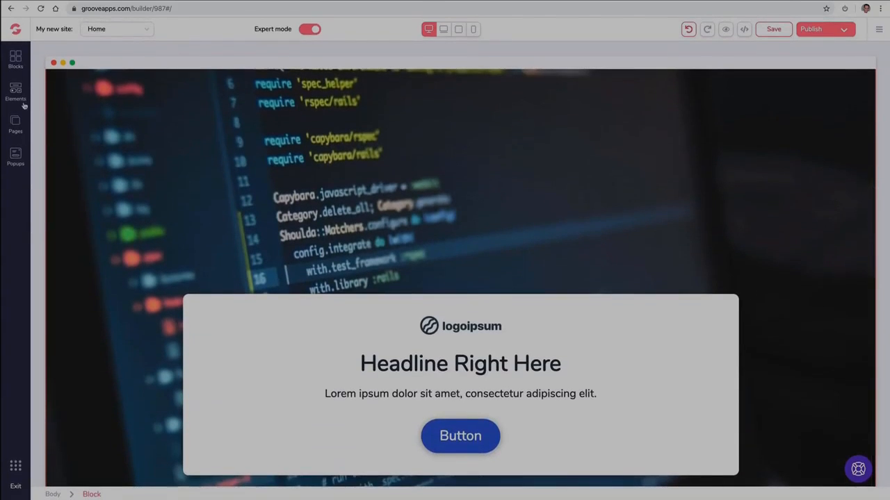
click(20, 62)
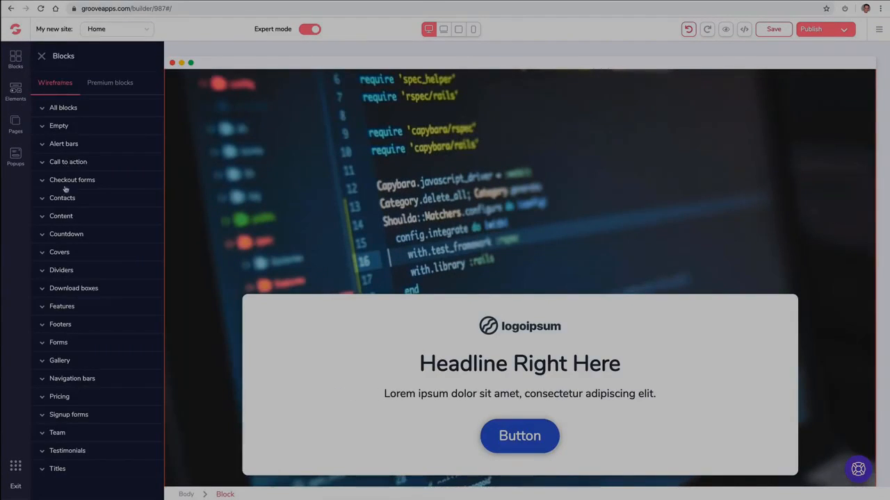
click(69, 326)
scroll(95, 311, down, 3)
scroll(95, 311, down, 3)
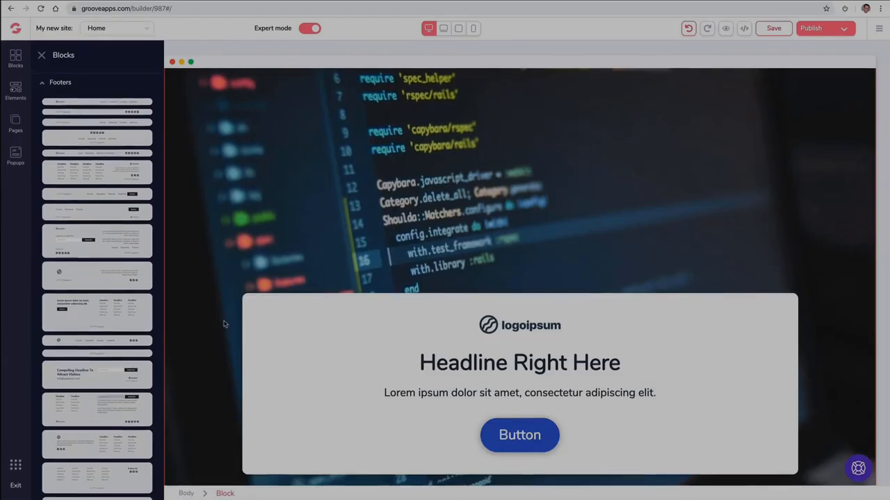
drag(267, 378, 314, 474)
scroll(310, 332, down, 4)
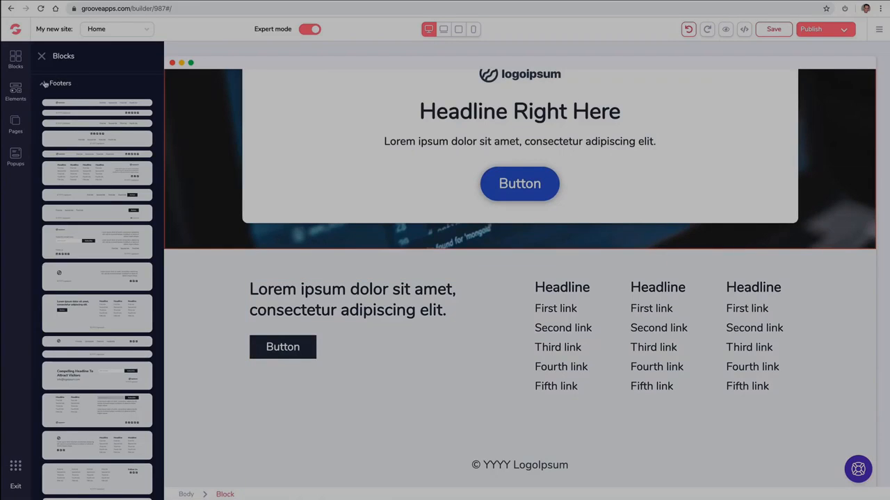
- Replace the wireframe footer with the premium blue gradient footer that has centered social icons, four links and a copyright line
click(44, 84)
click(113, 84)
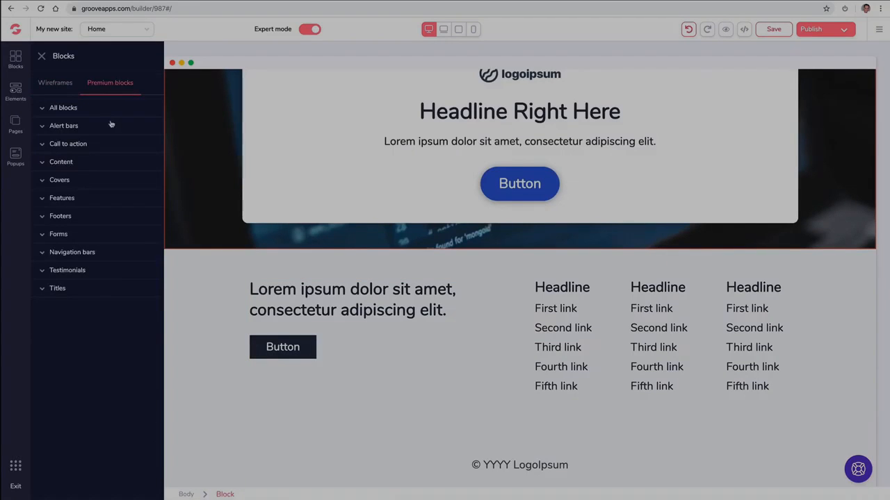
click(78, 199)
click(79, 204)
click(80, 216)
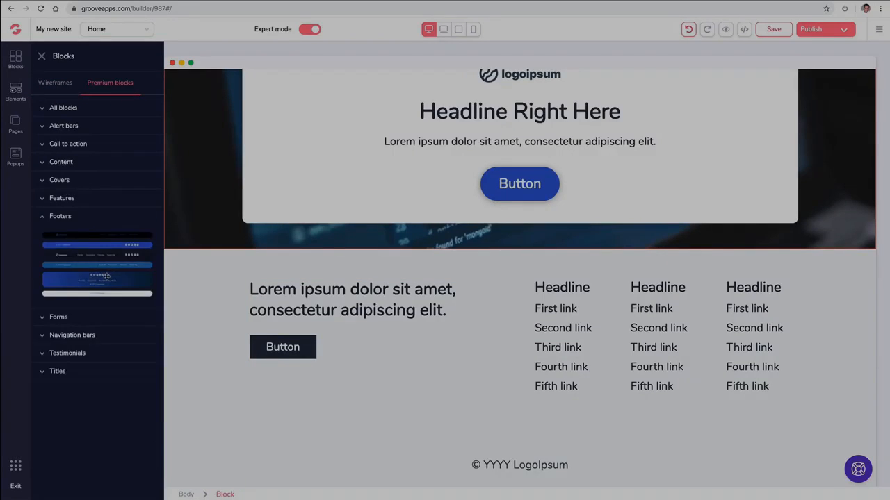
drag(107, 276, 407, 278)
scroll(360, 296, down, 2)
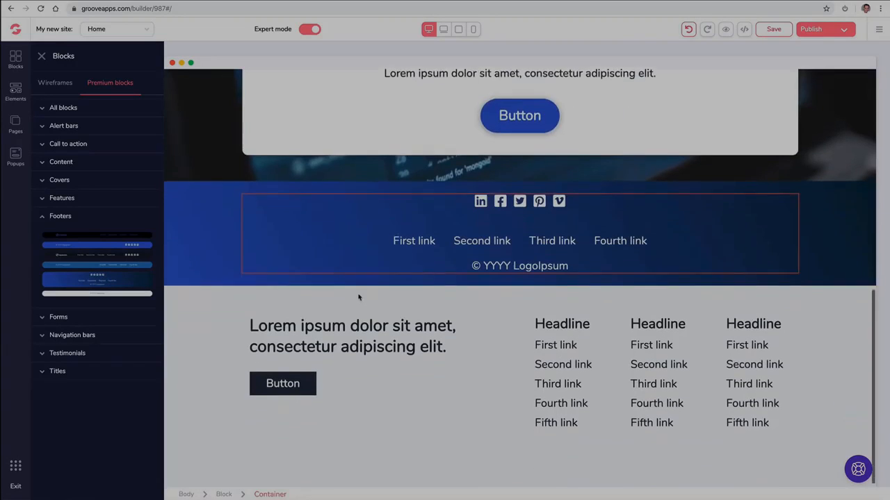
click(229, 312)
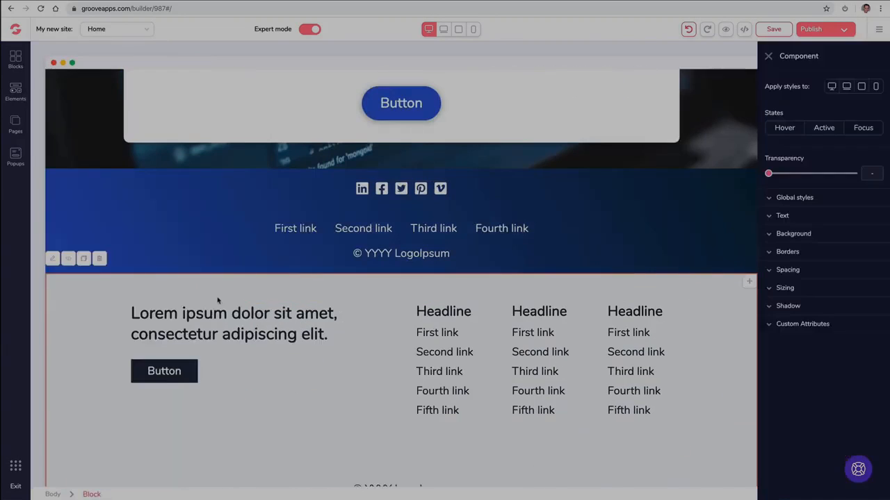
click(100, 259)
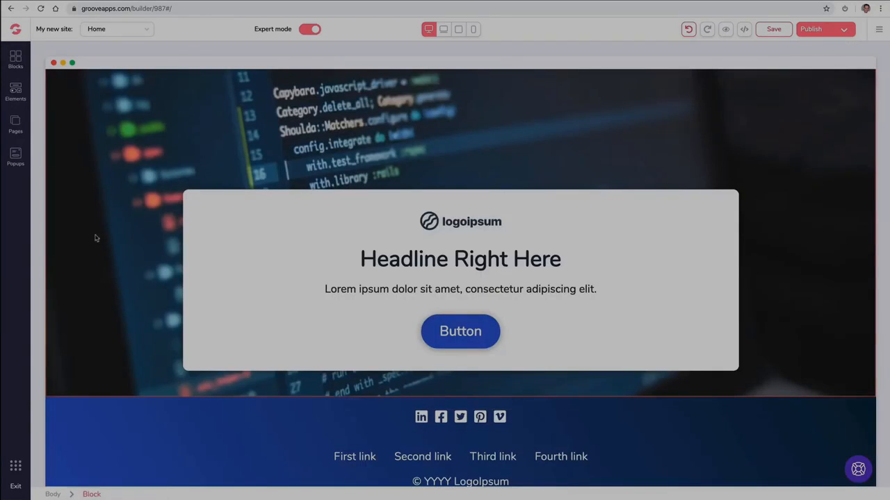
- Add two wireframe call-to-action blocks below the cover: the image-left one with a button, above the image-right one with a button and action link
click(16, 61)
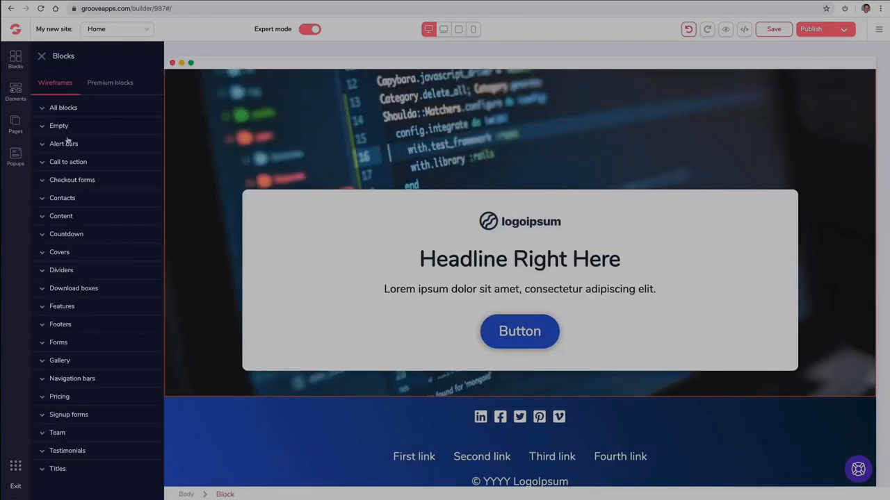
click(98, 164)
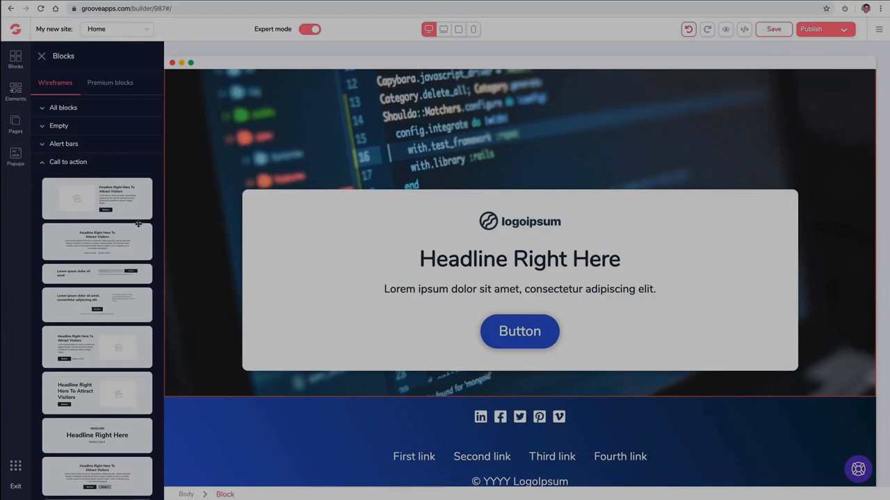
scroll(260, 278, up, 2)
scroll(261, 278, down, 2)
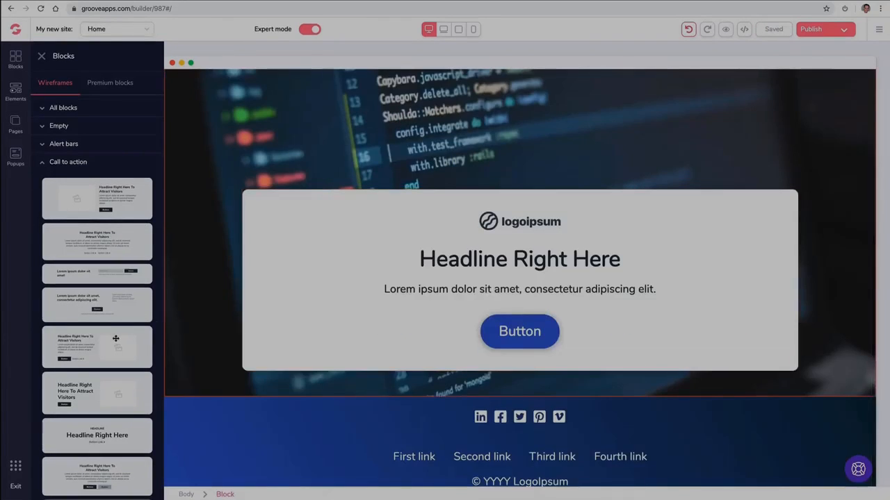
drag(116, 338, 437, 412)
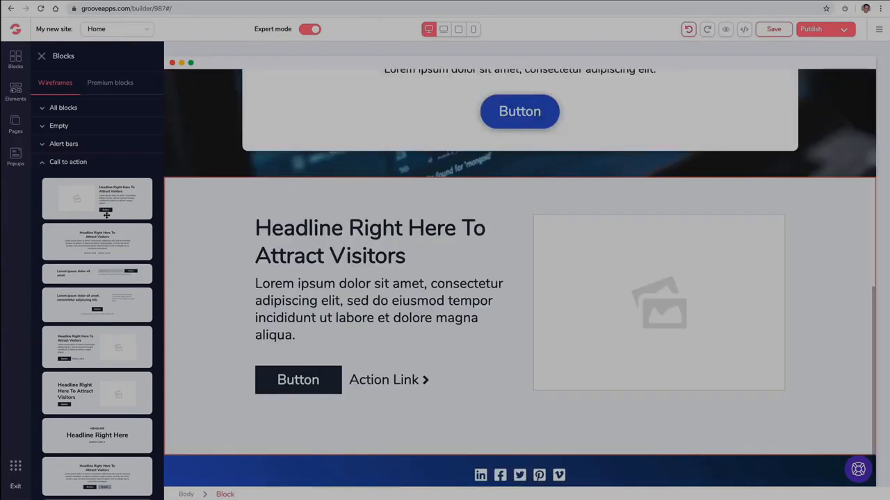
drag(120, 207, 344, 215)
- Add the premium white six-feature block with blue headings between the cover and the call-to-action blocks
click(109, 83)
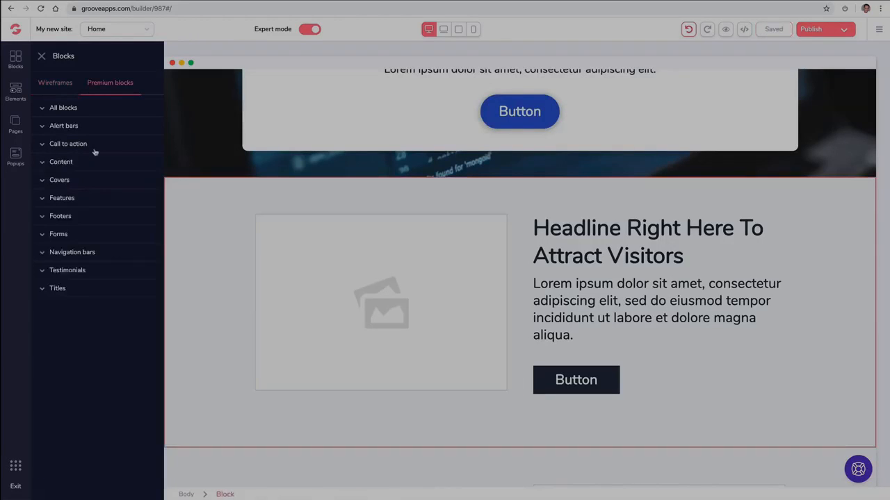
click(90, 197)
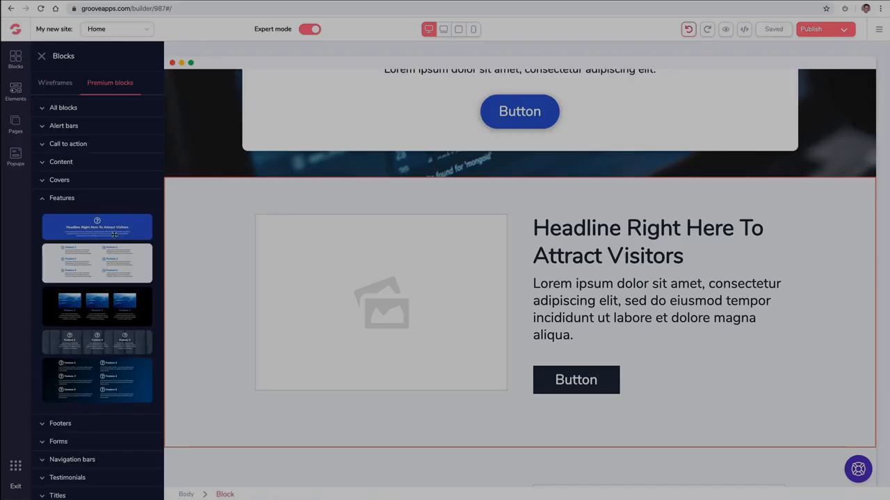
drag(239, 240, 560, 197)
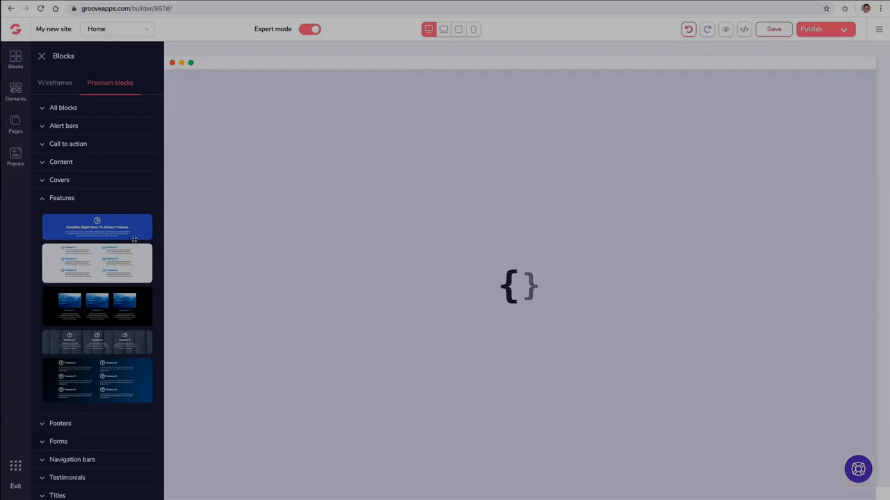
- Add the premium white three-column testimonials and the blue "What people say" testimonial between the cover and the features block
click(46, 201)
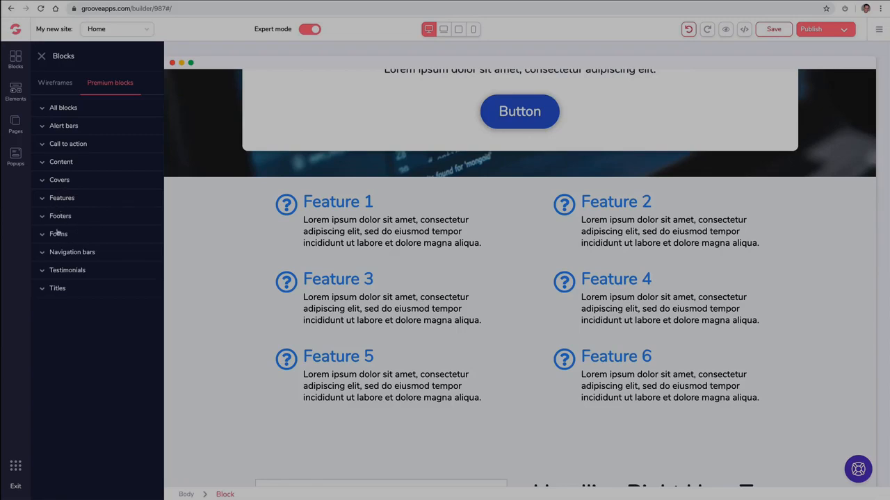
click(67, 270)
scroll(122, 274, down, 1)
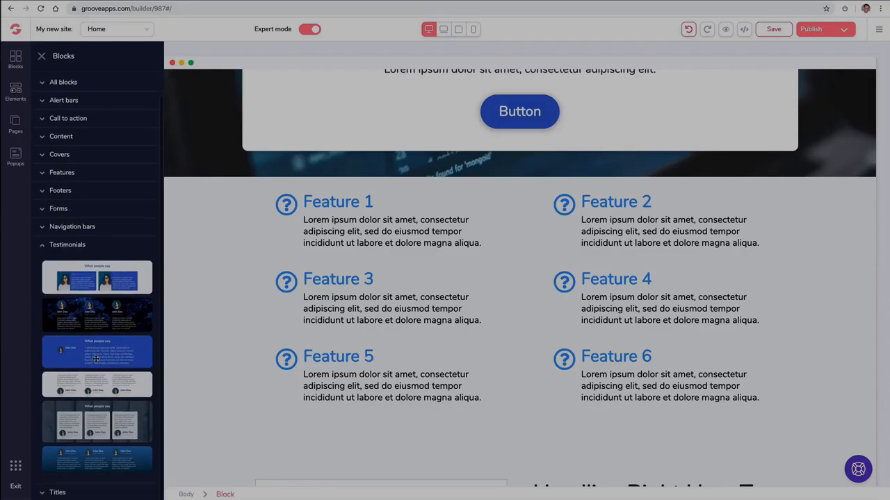
drag(96, 358, 385, 229)
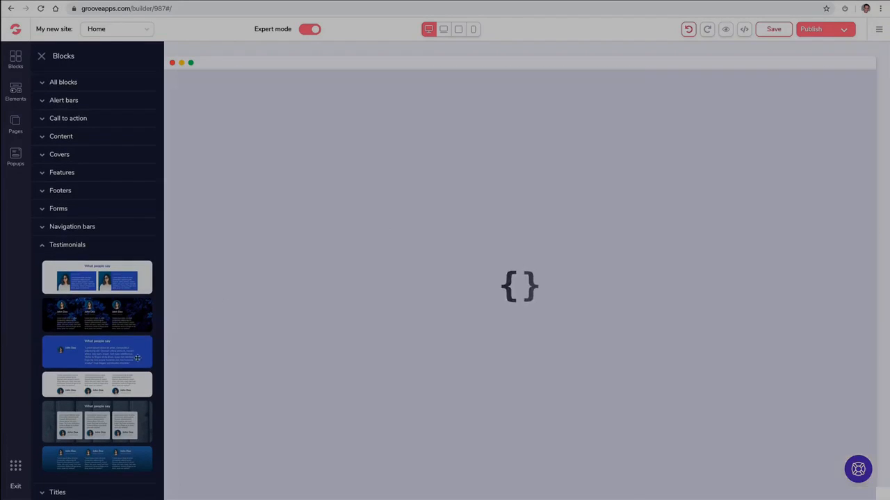
scroll(279, 327, up, 1)
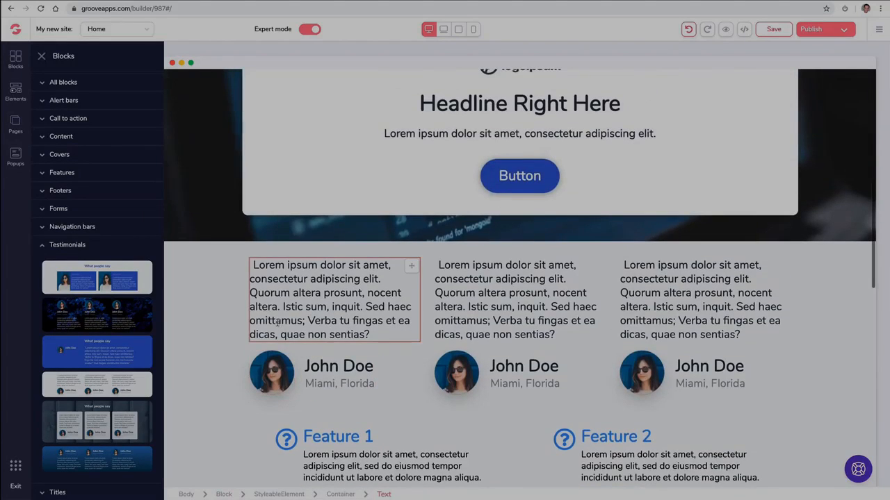
scroll(243, 368, down, 1)
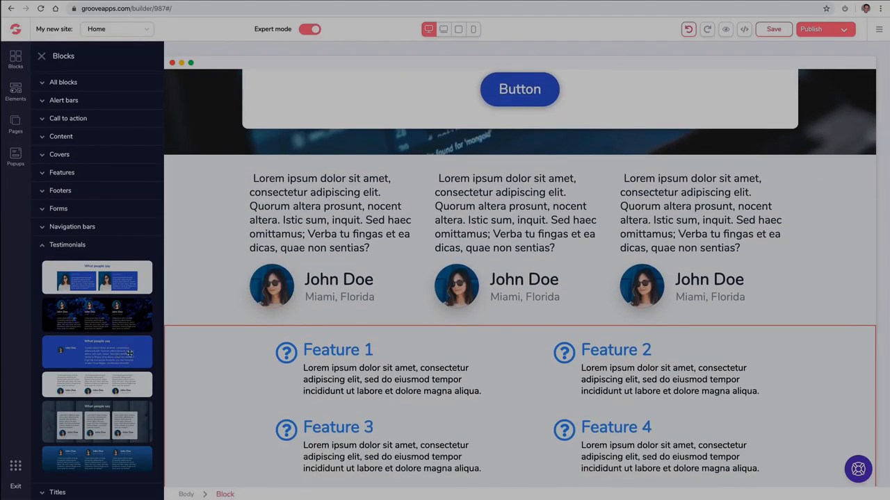
drag(129, 353, 382, 357)
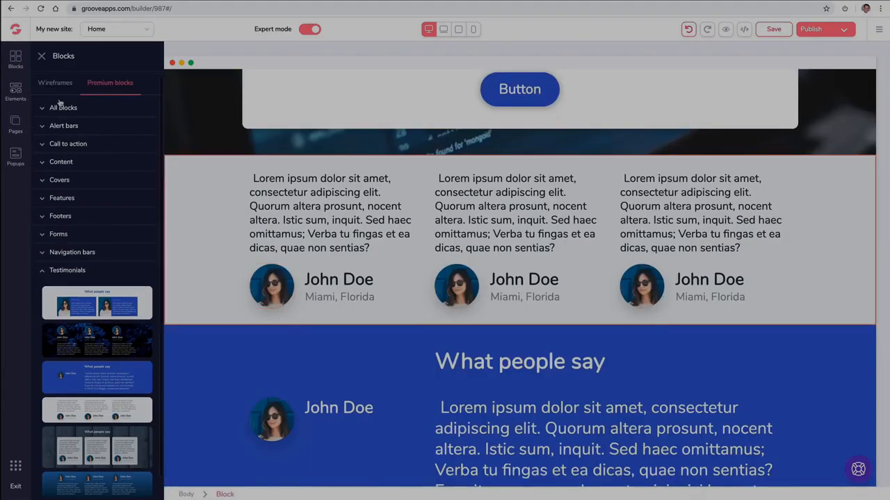
- Add the wireframe contact block with a map, contact details and message form directly below the cover
click(68, 85)
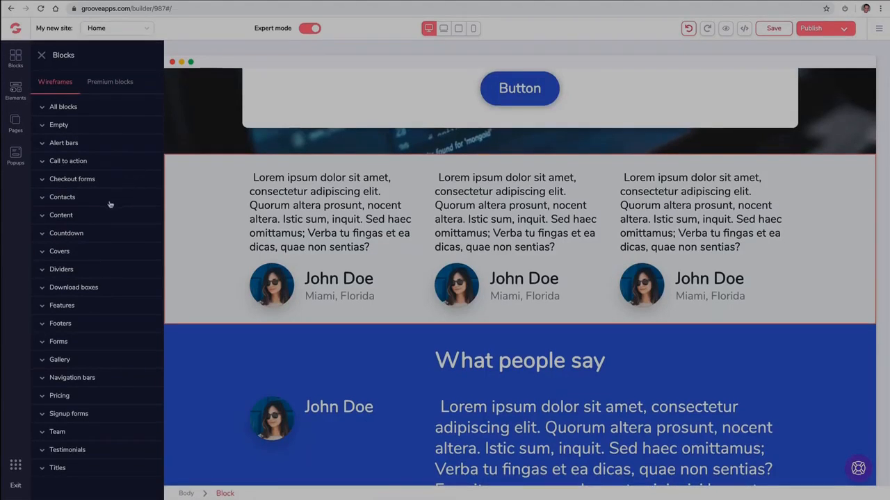
click(82, 199)
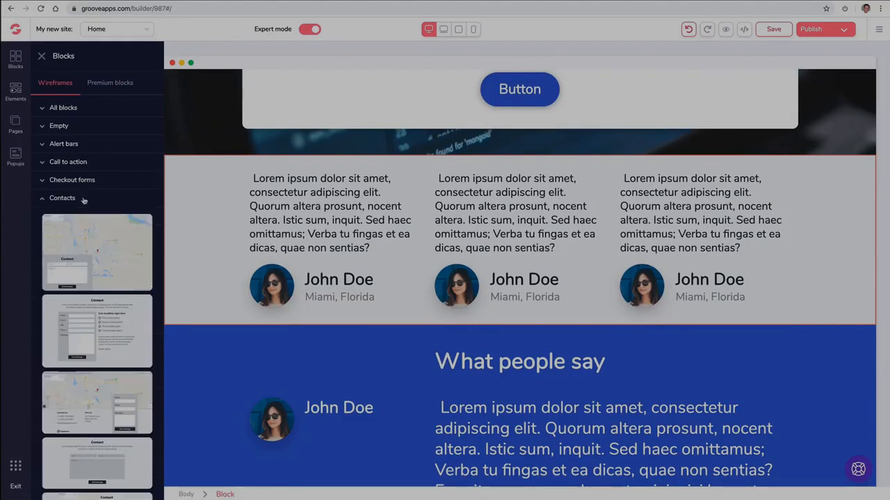
scroll(115, 310, down, 2)
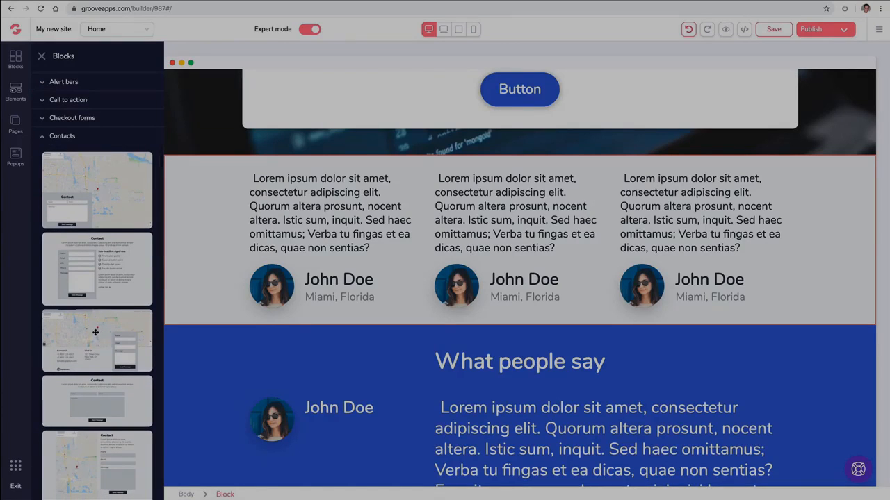
drag(95, 332, 409, 206)
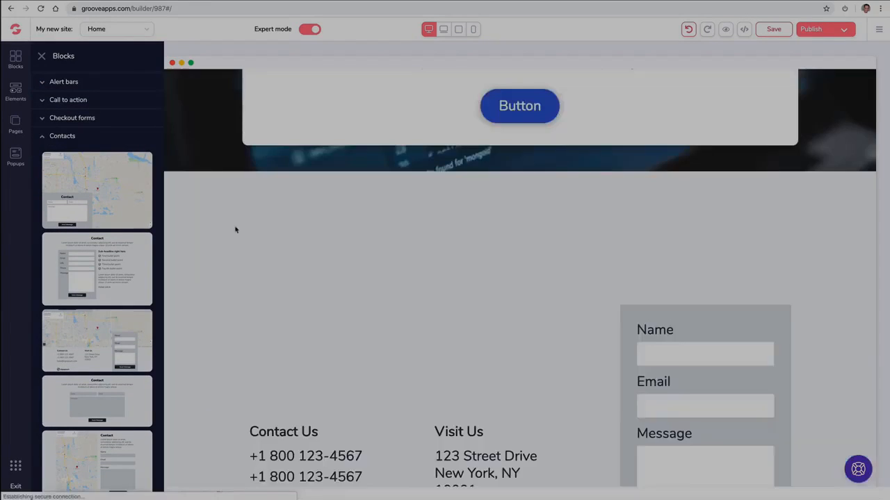
scroll(561, 268, down, 2)
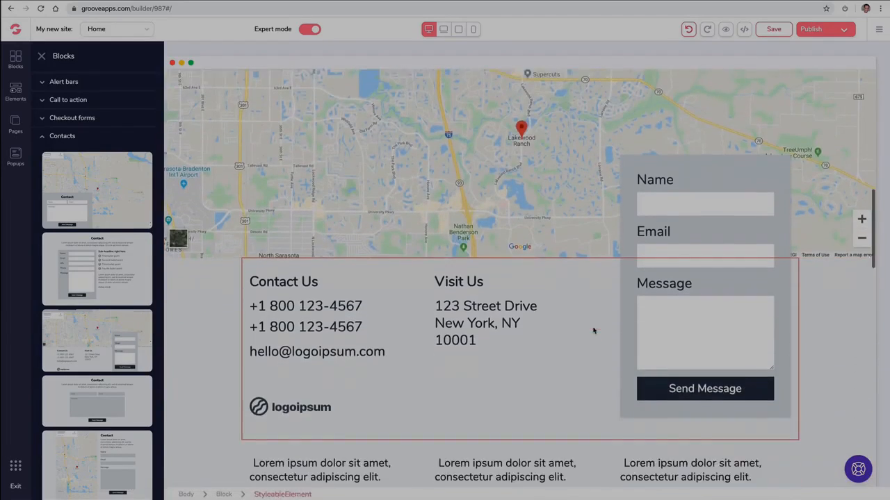
scroll(593, 331, down, 2)
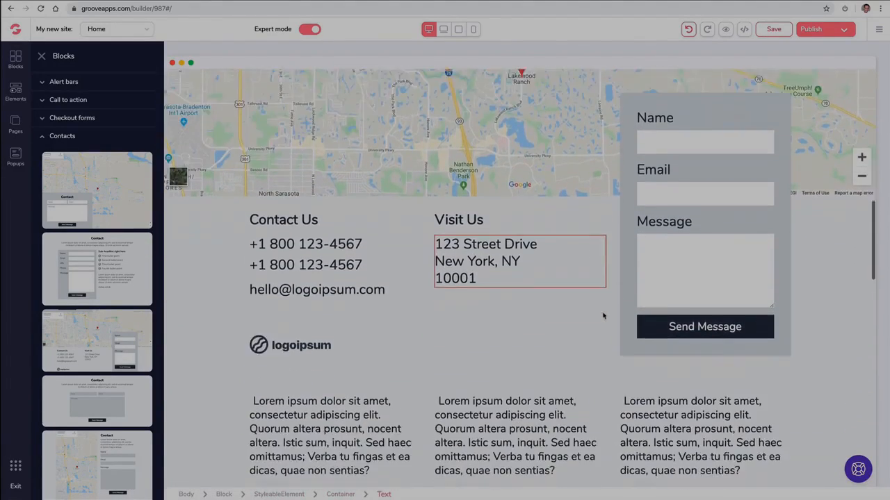
scroll(603, 315, down, 5)
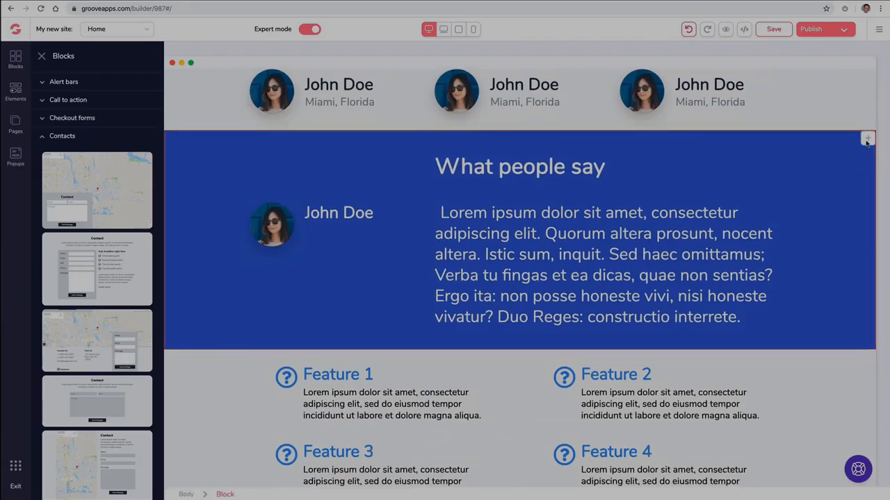
- Add the wireframe pricing block with Starter, Pro and Unlimited feature lists between the two call-to-action blocks
click(42, 57)
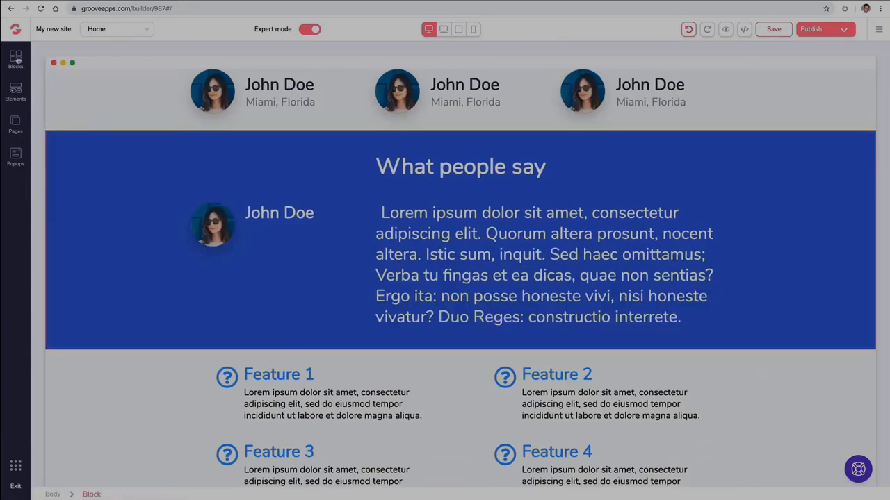
click(16, 58)
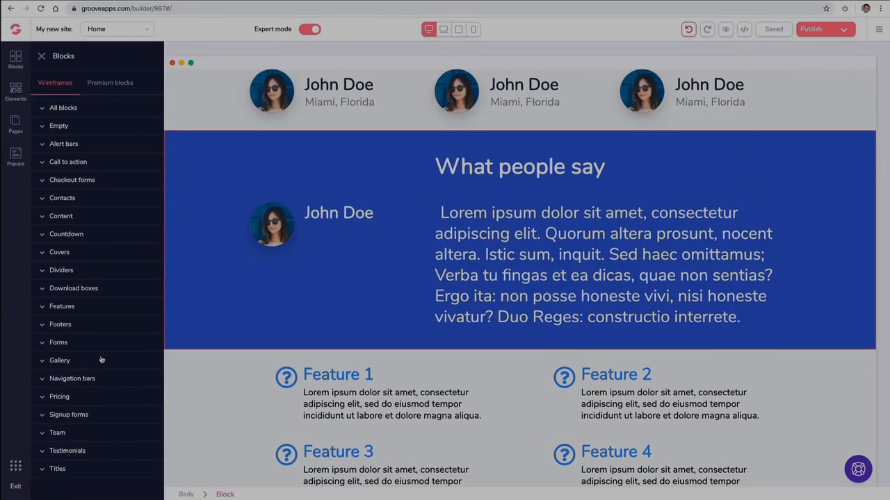
scroll(236, 349, down, 8)
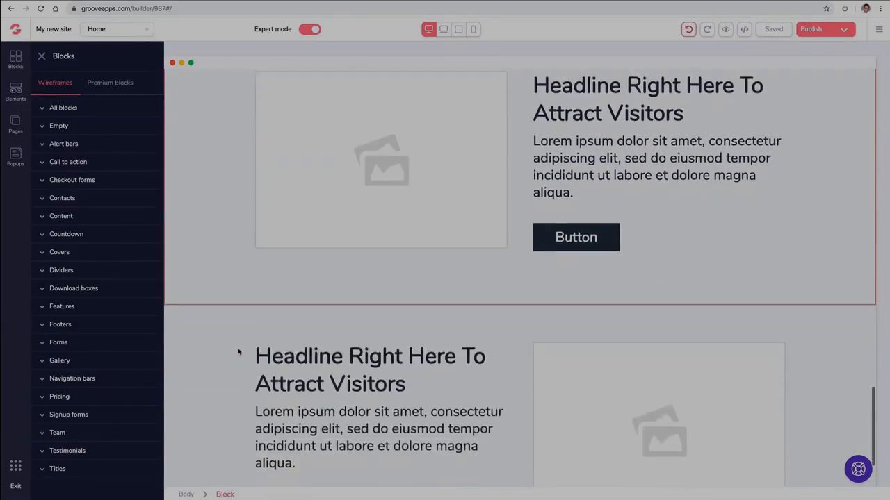
scroll(237, 352, down, 3)
click(82, 401)
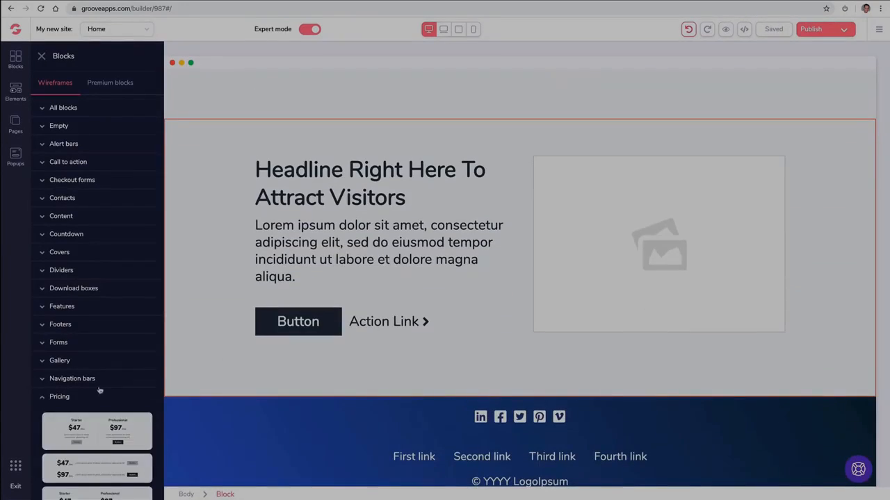
scroll(111, 347, down, 5)
scroll(116, 335, down, 2)
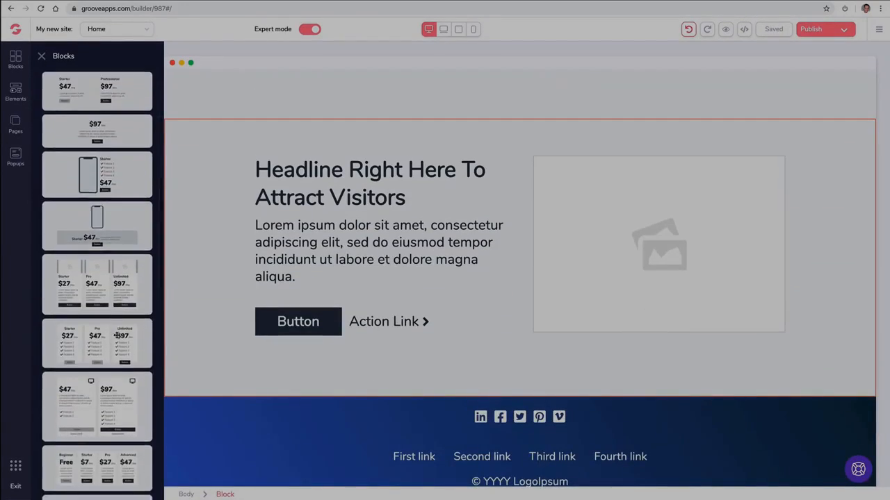
drag(104, 291, 436, 172)
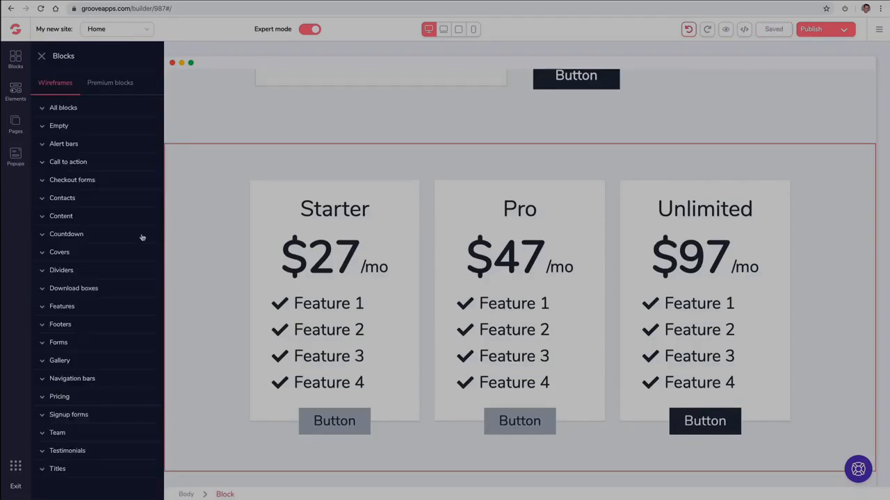
- Add the wireframe countdown with four dark circles between the six-feature block and the image-left call-to-action block
click(84, 237)
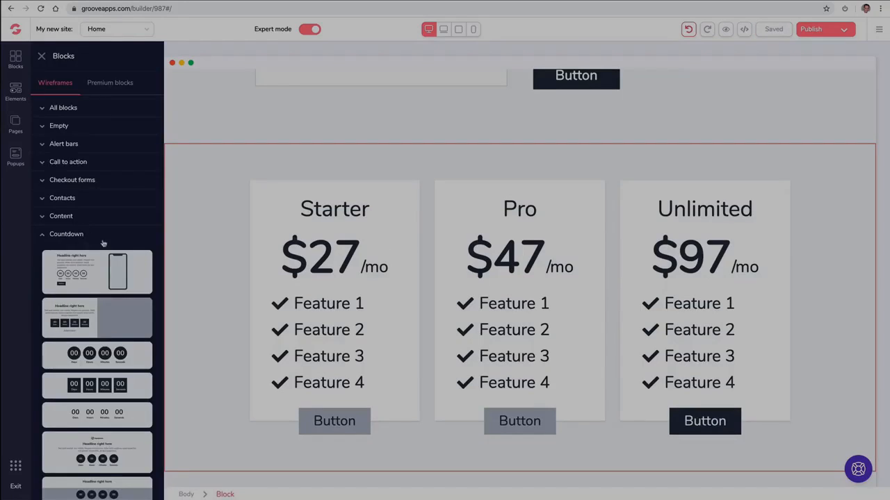
scroll(101, 245, down, 2)
drag(101, 247, 419, 192)
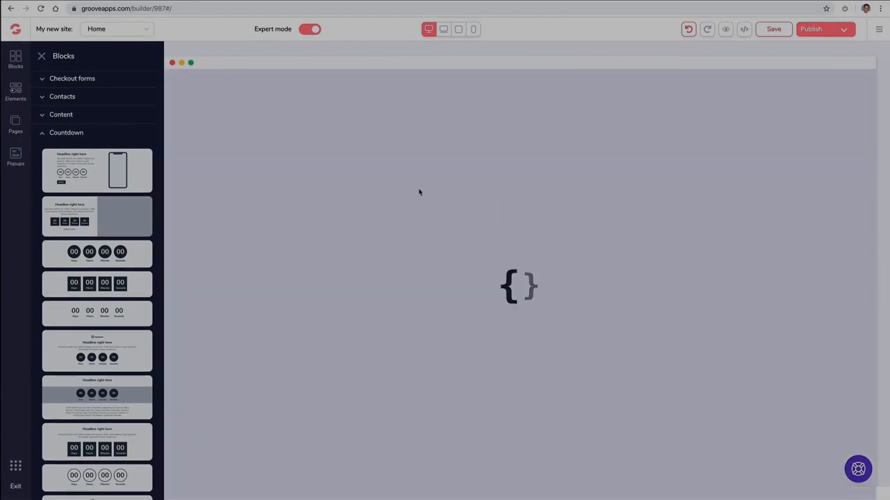
- Add the wireframe form block with a headline beside an inline signup form between the countdown and the image-left call-to-action block
click(85, 343)
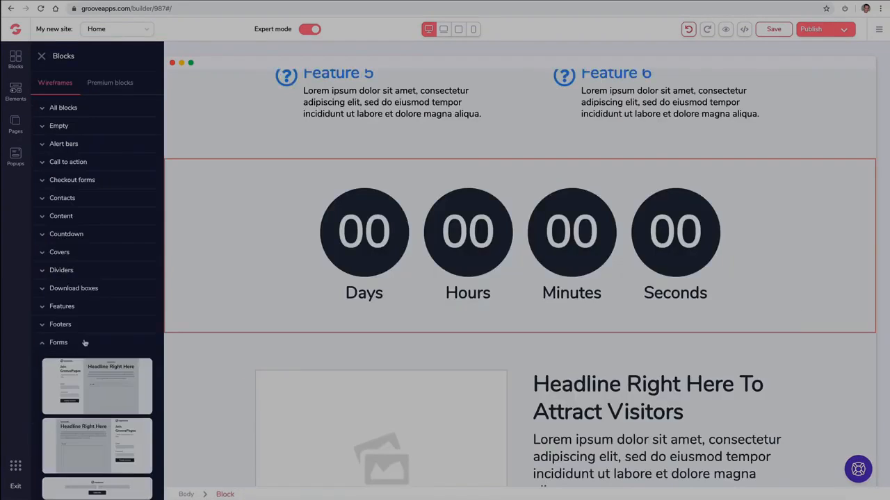
scroll(121, 394, down, 2)
scroll(120, 363, down, 3)
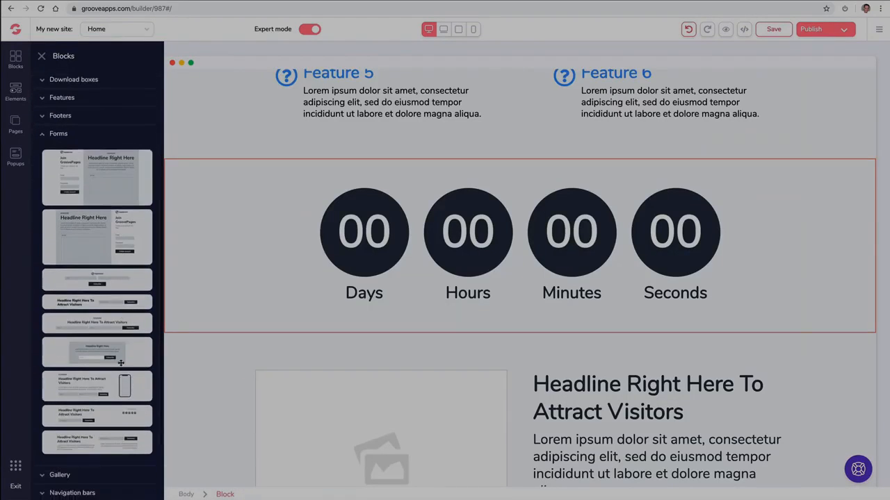
drag(124, 303, 549, 352)
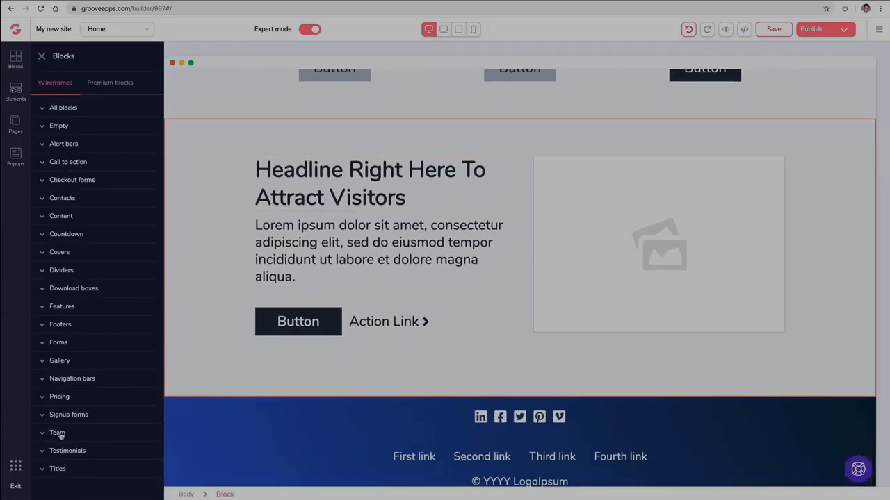
- Add the wireframe Our Team block with three member columns near the footer, after the last call-to-action block
click(57, 432)
scroll(83, 407, down, 3)
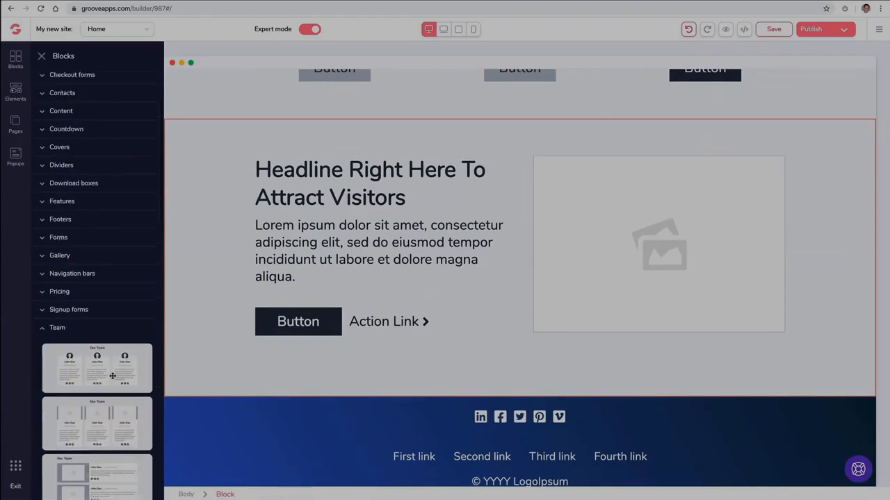
drag(112, 342, 480, 487)
- Change the contact block's map location to the San Diego street address and update the map
scroll(769, 234, up, 10)
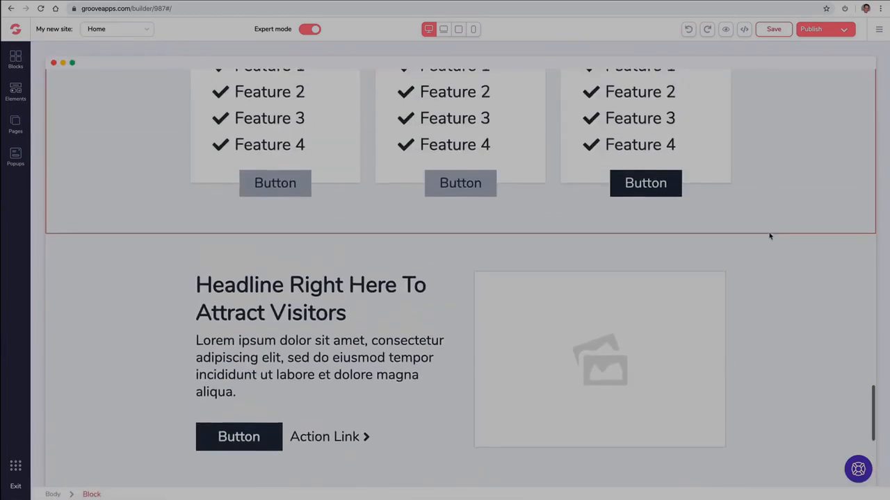
scroll(736, 229, up, 20)
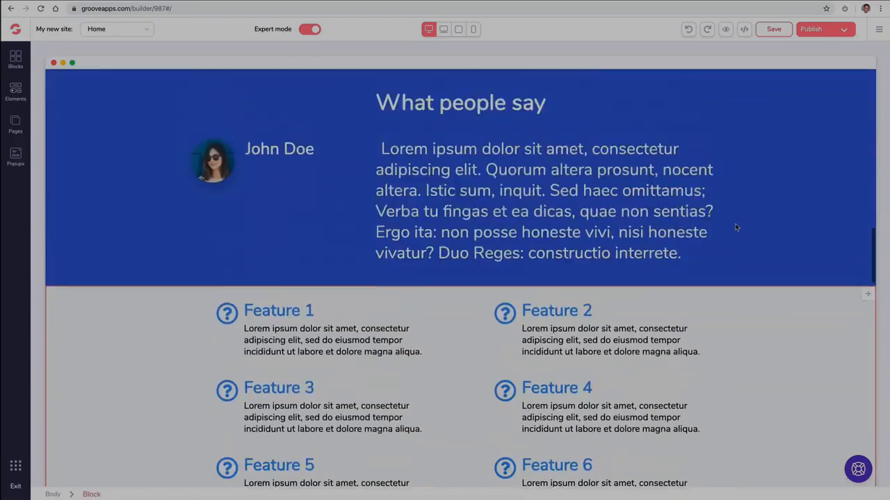
scroll(736, 227, up, 8)
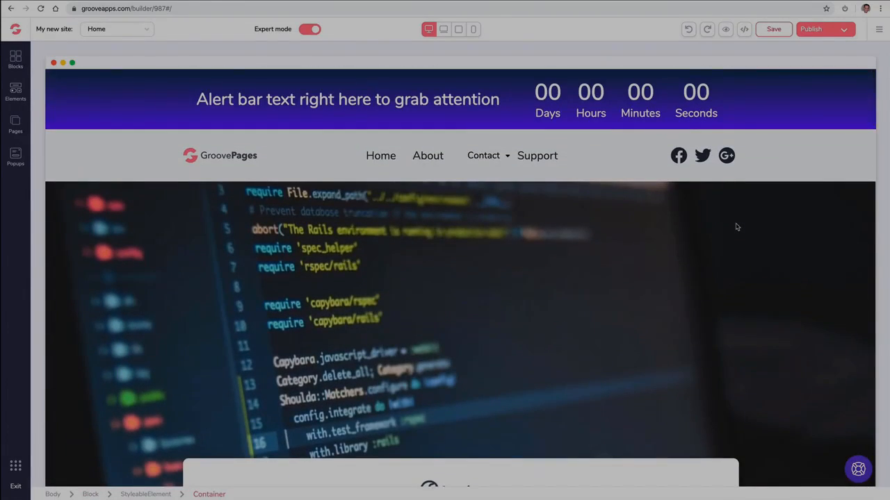
scroll(737, 227, down, 8)
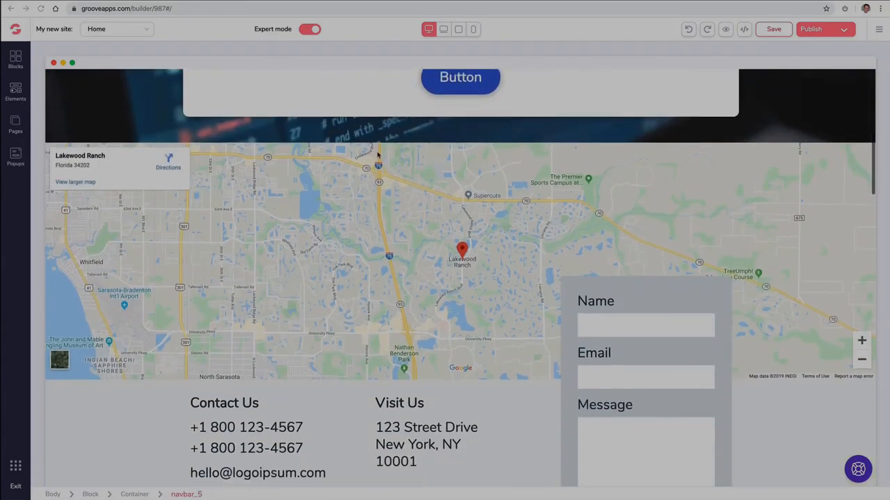
click(358, 187)
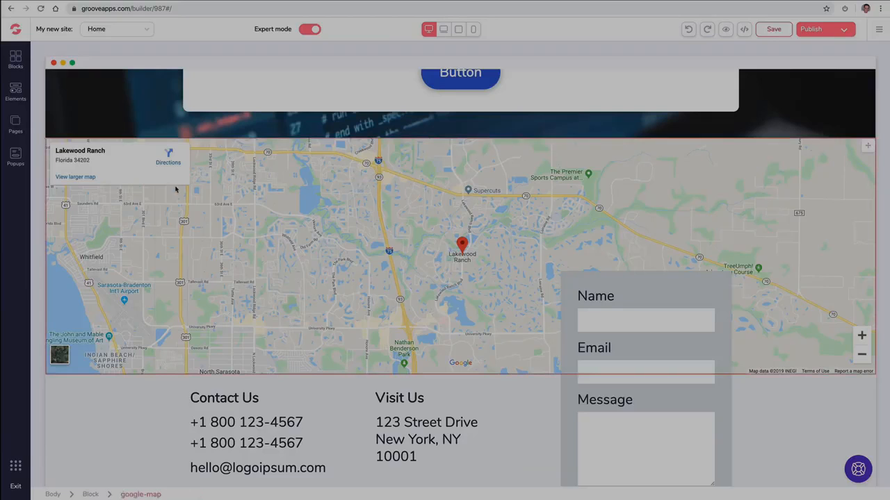
click(194, 208)
click(819, 84)
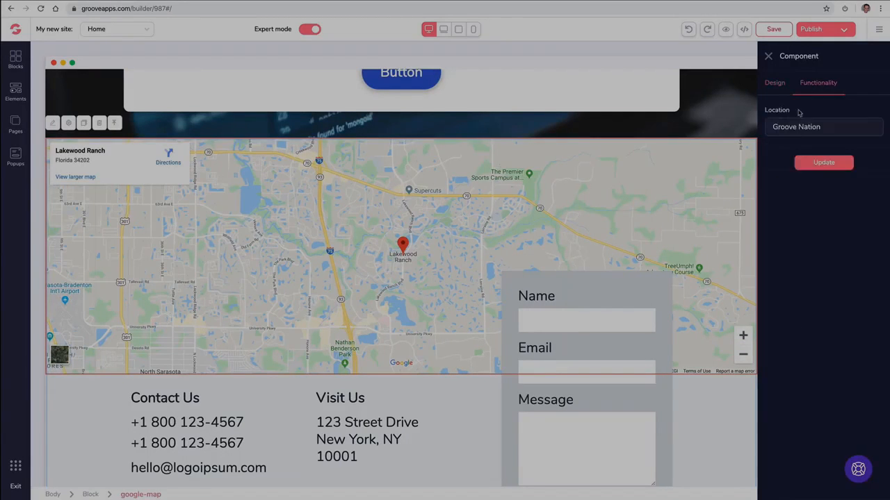
triple_click(793, 129)
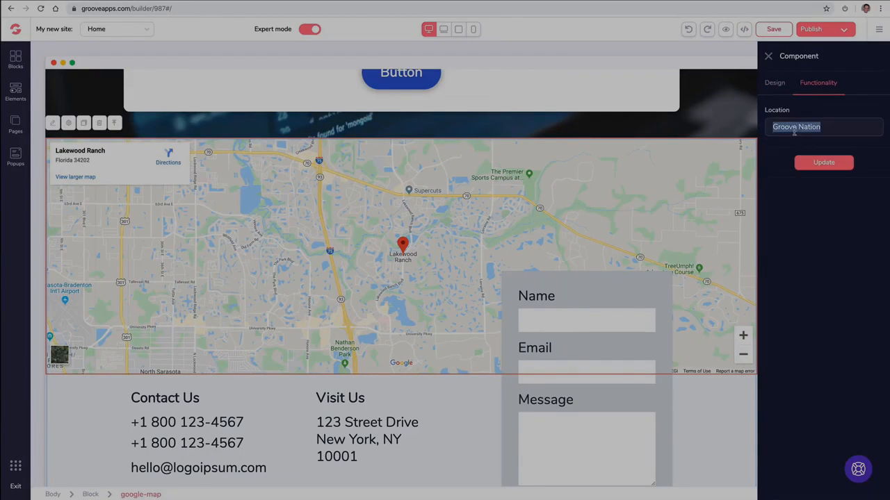
text(877)
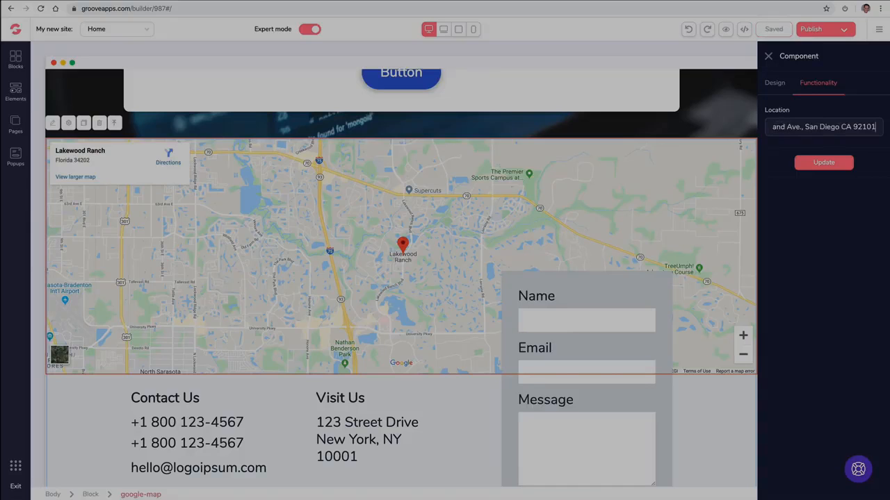
click(823, 162)
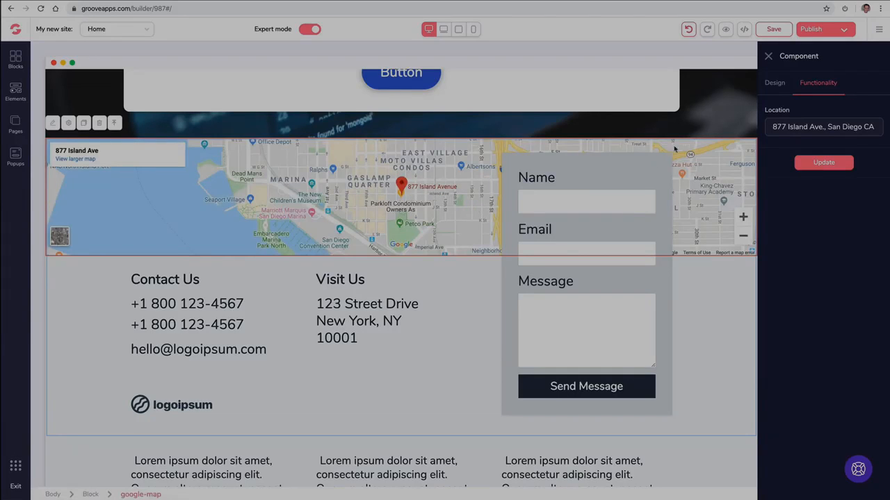
click(766, 55)
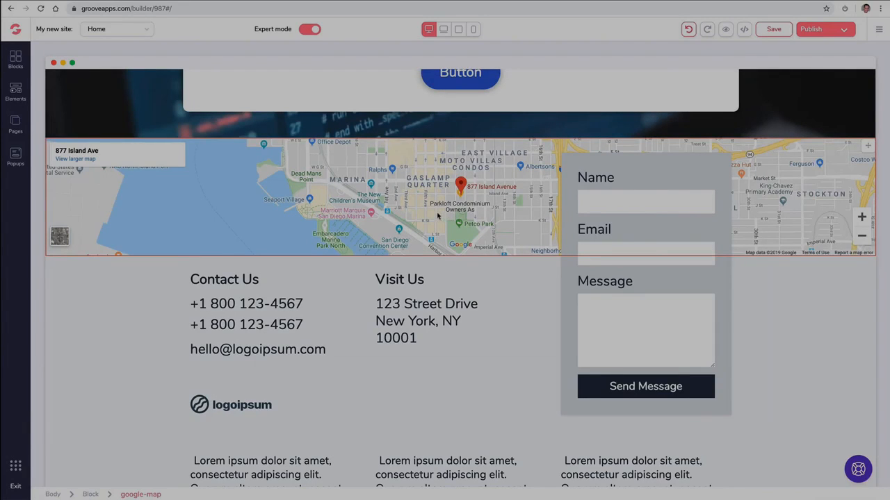
- Try a blue background on the three-column testimonials block, then set its background color to white
scroll(427, 226, down, 6)
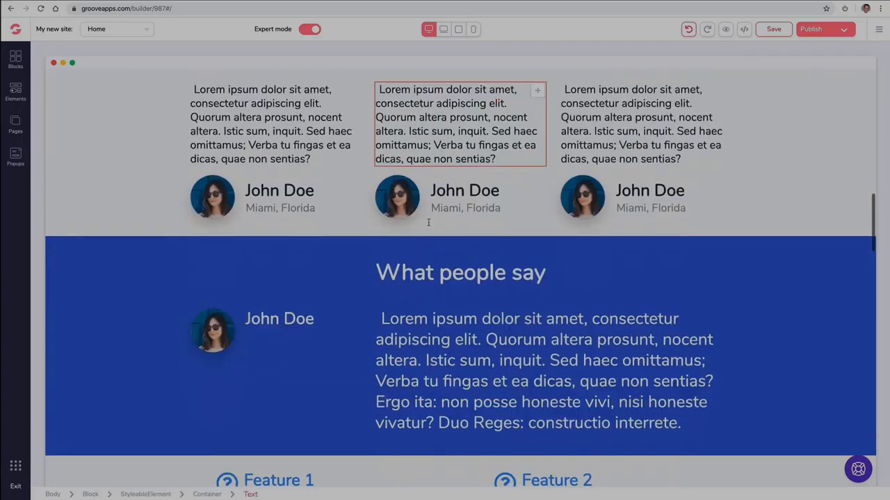
scroll(429, 225, up, 2)
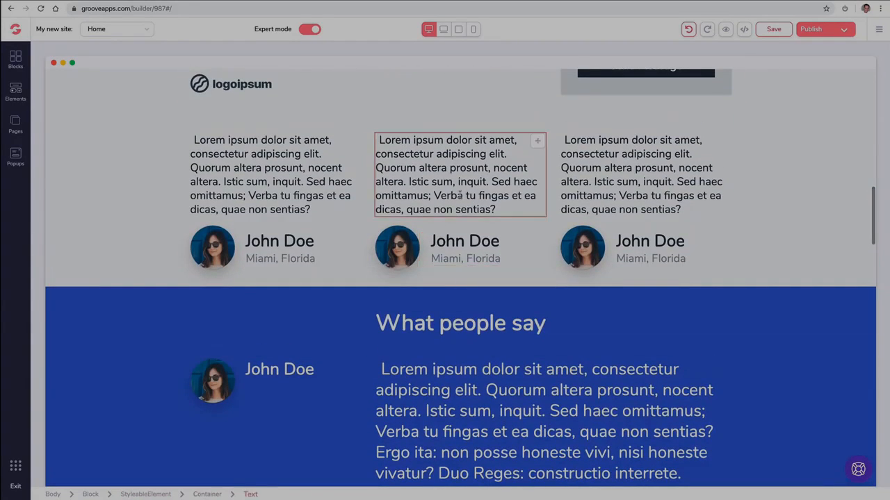
scroll(292, 210, down, 2)
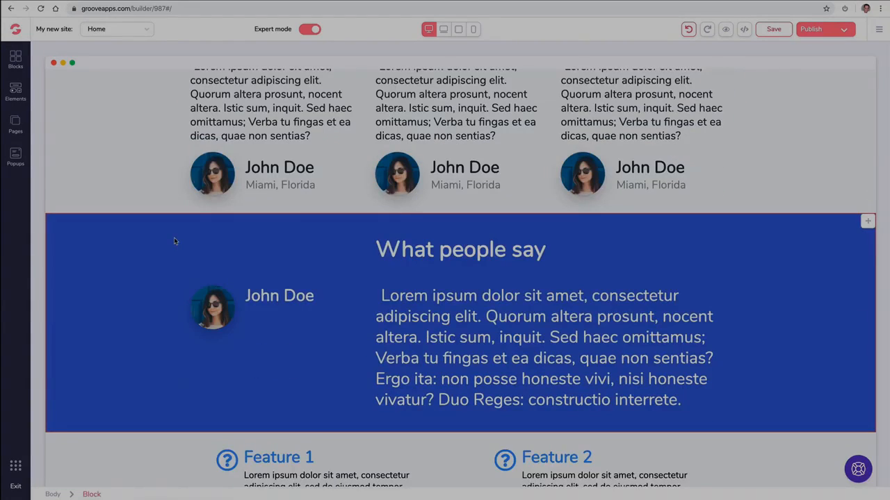
scroll(175, 240, up, 3)
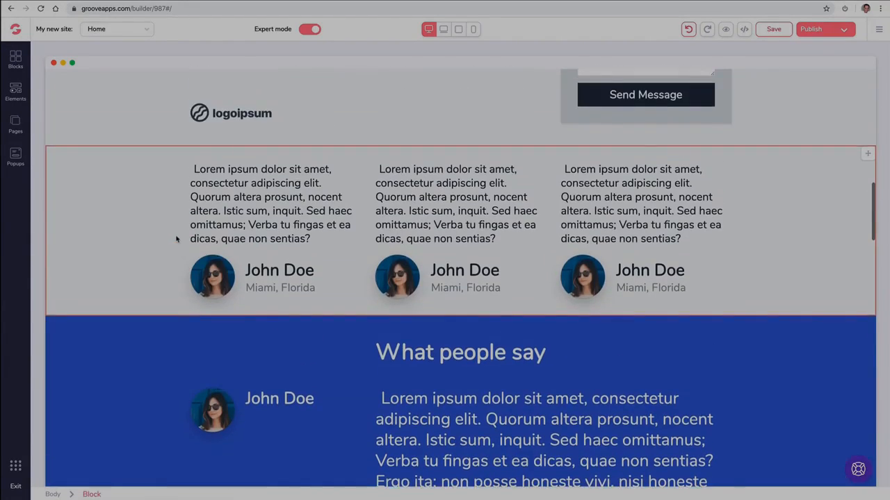
click(142, 183)
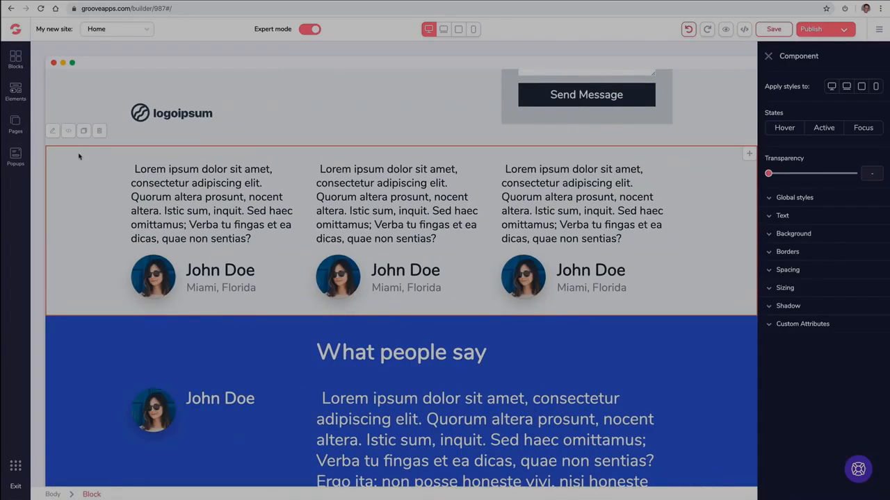
click(771, 235)
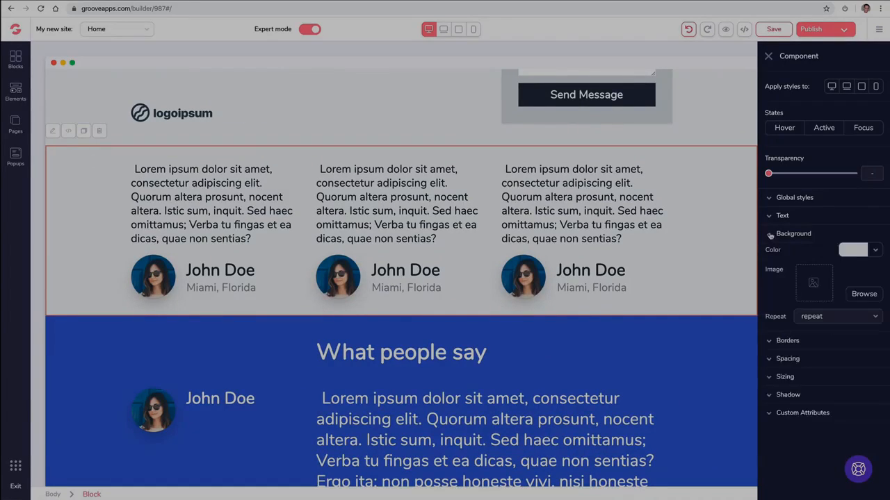
click(874, 252)
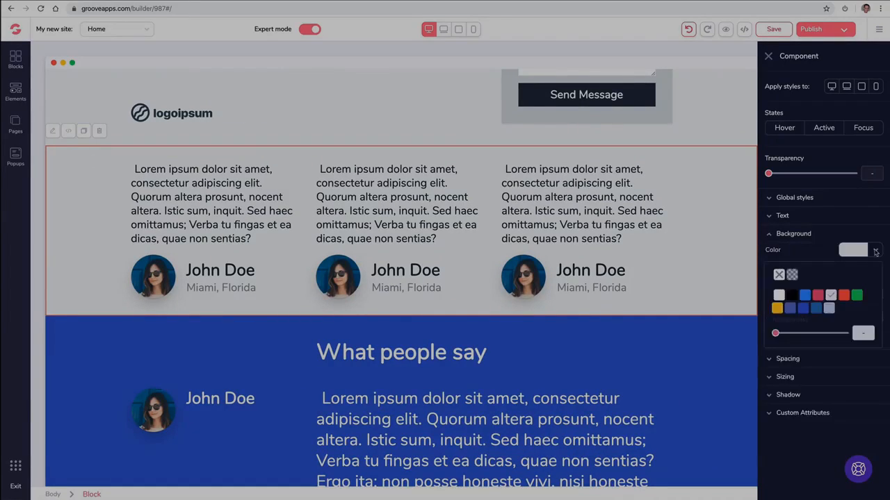
click(816, 310)
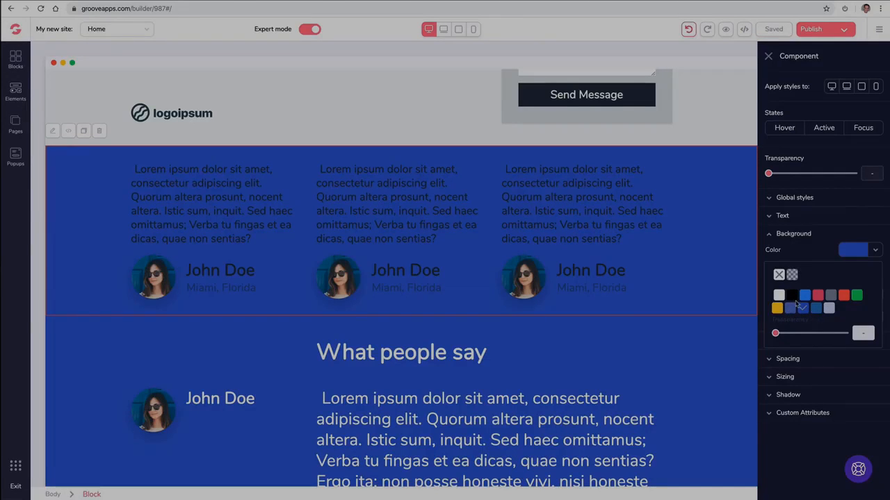
click(778, 296)
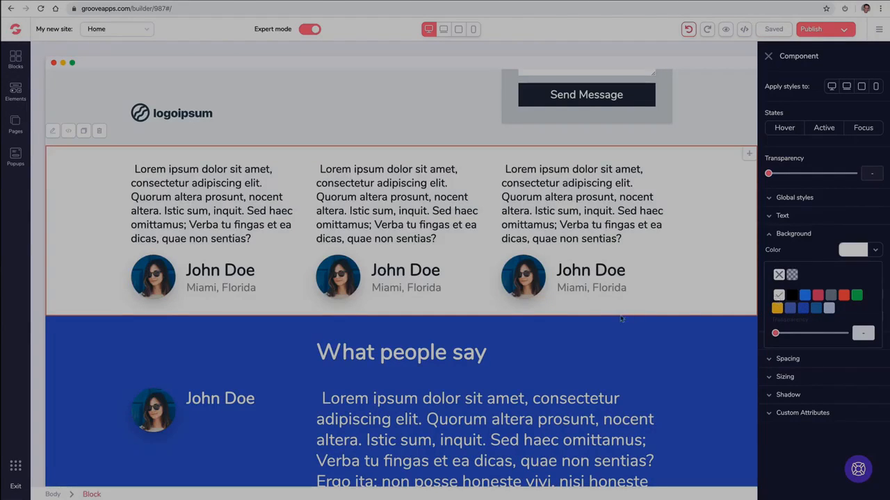
- Set the background color of the "What people say" testimonial block to a dark red shade
click(409, 342)
click(97, 342)
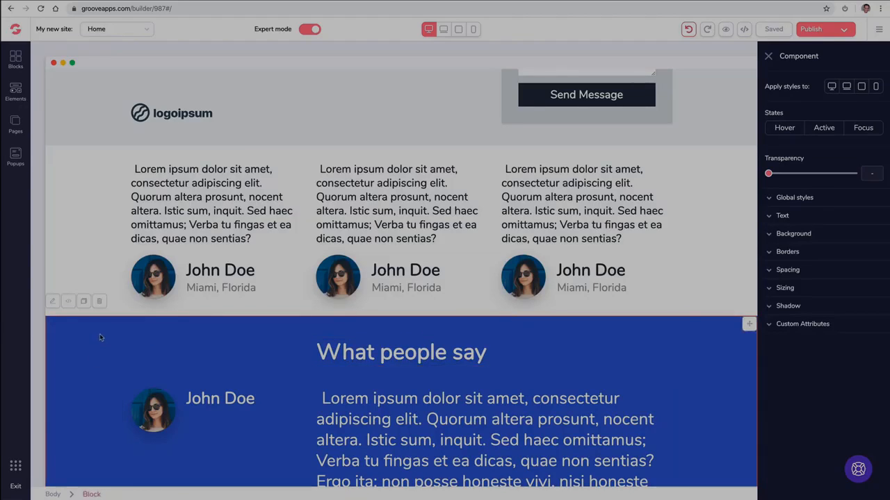
scroll(130, 292, down, 1)
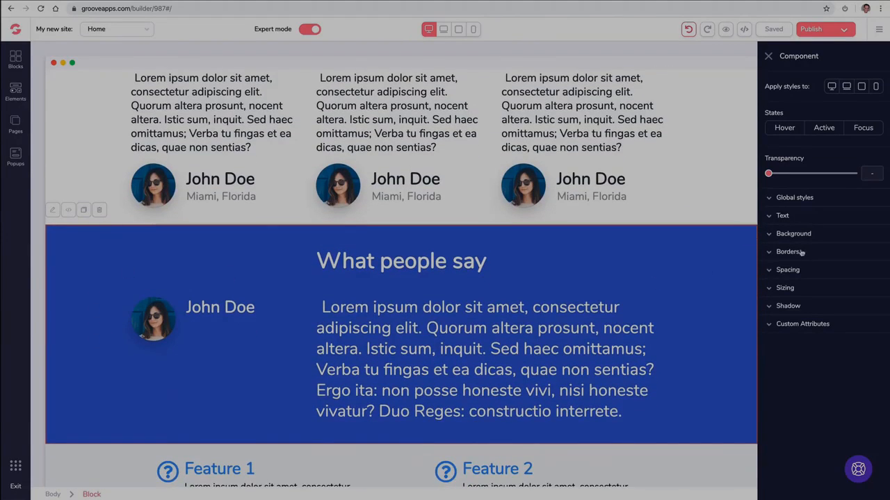
click(808, 240)
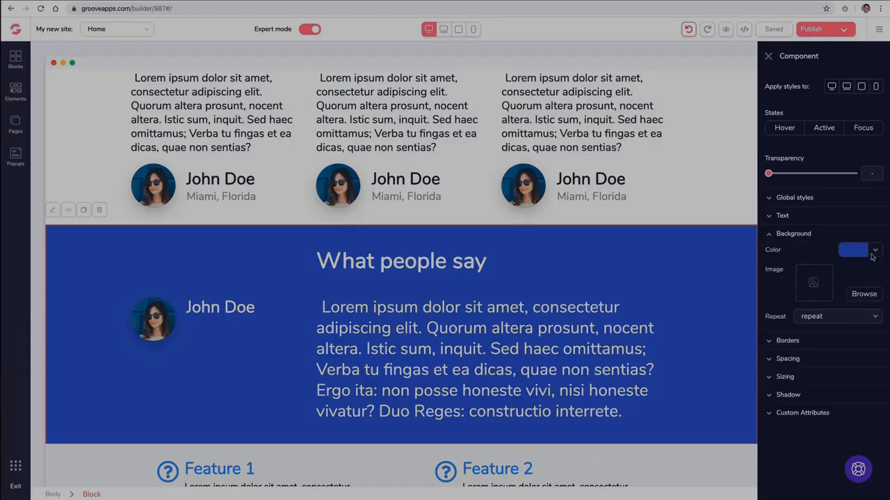
click(874, 253)
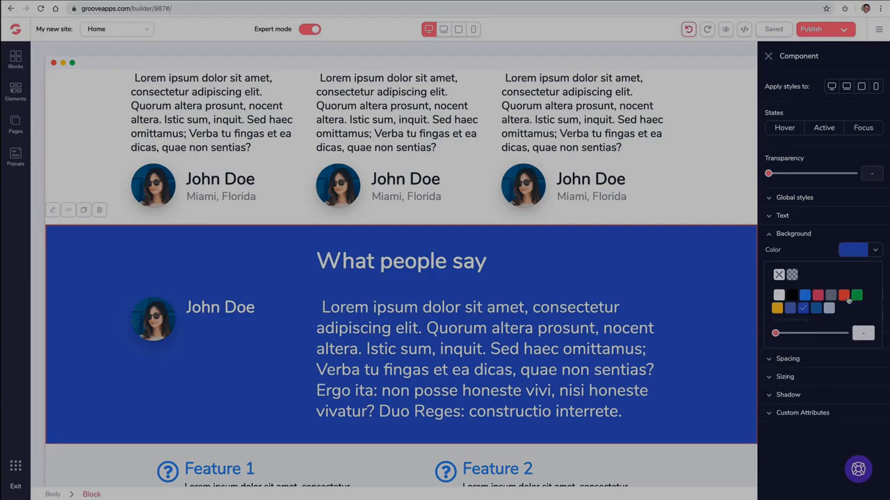
mouse_move(848, 298)
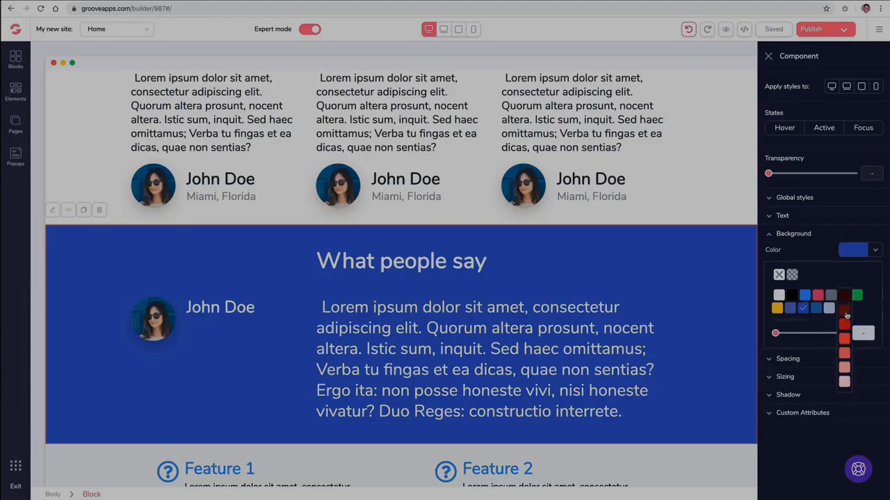
click(845, 315)
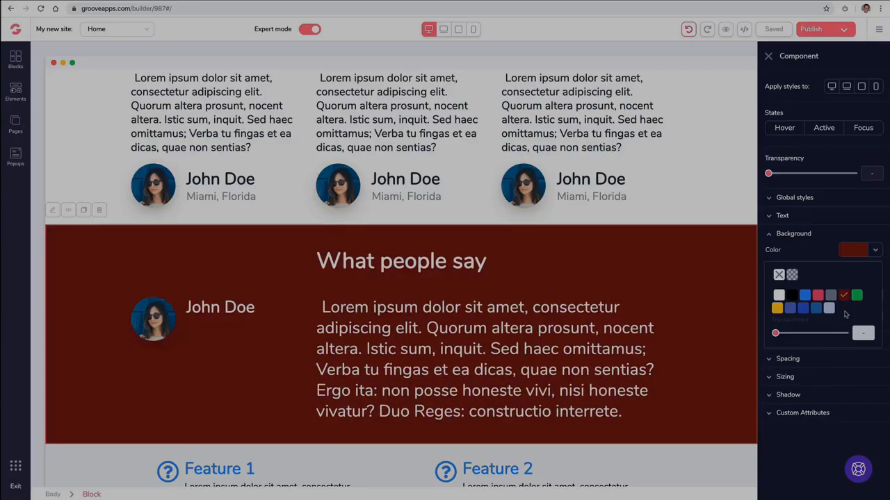
click(768, 56)
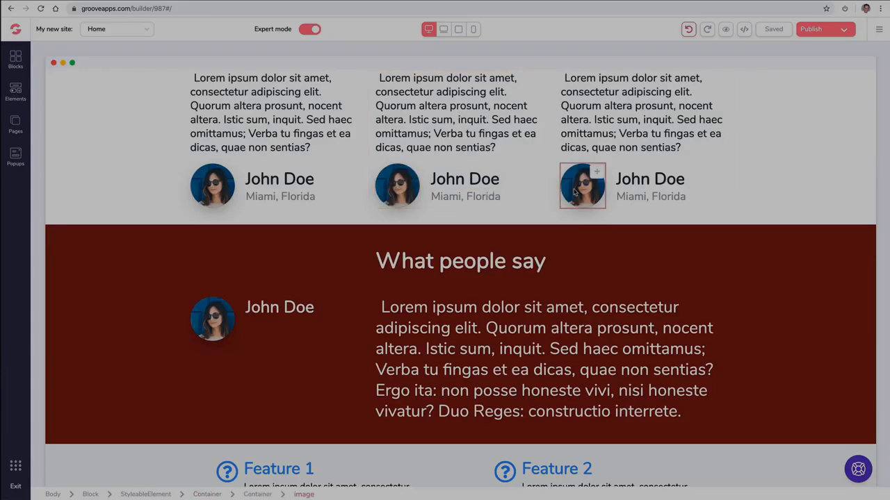
- Select the middle testimonial's "Miami, Florida" text and move the selection up through its parent containers to the StyleableElement
scroll(577, 196, up, 2)
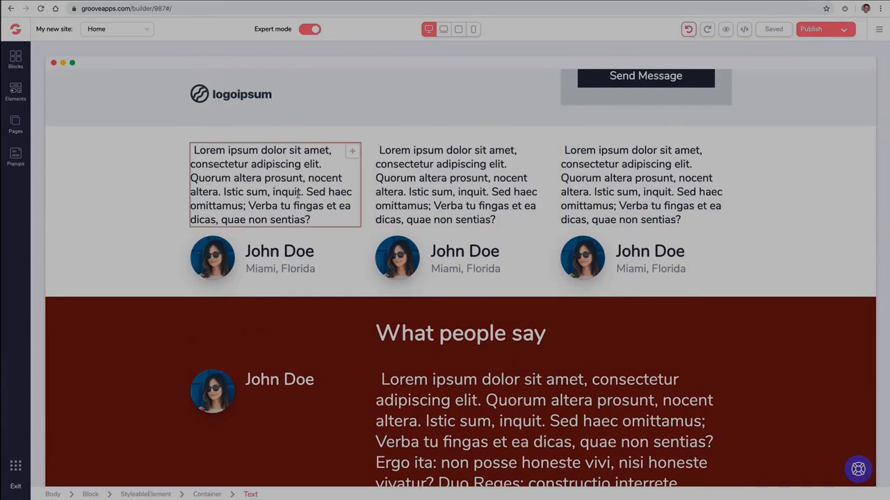
click(469, 268)
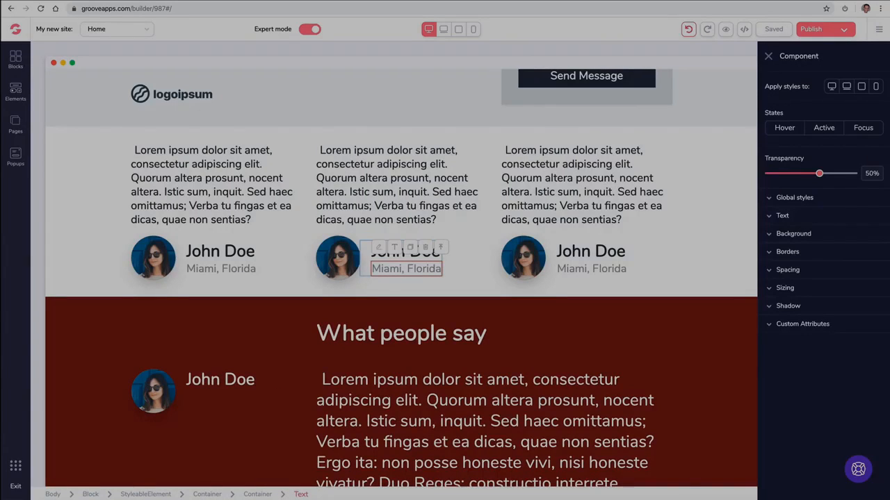
click(442, 249)
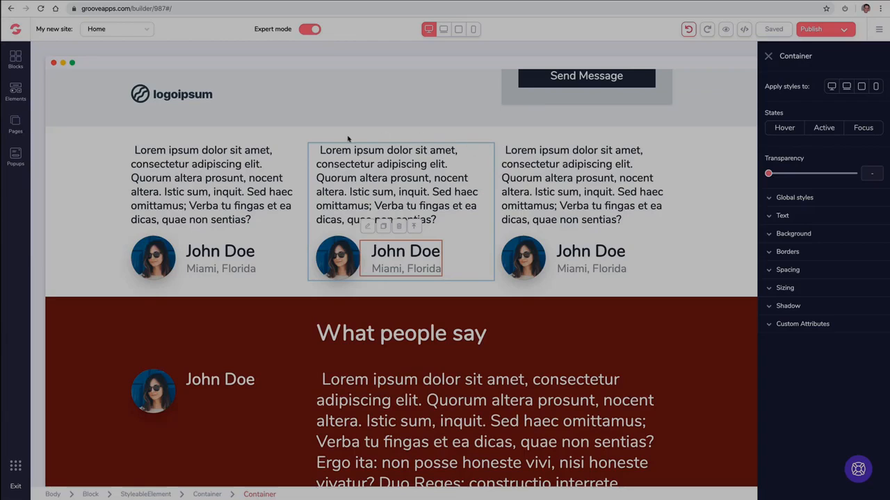
click(415, 231)
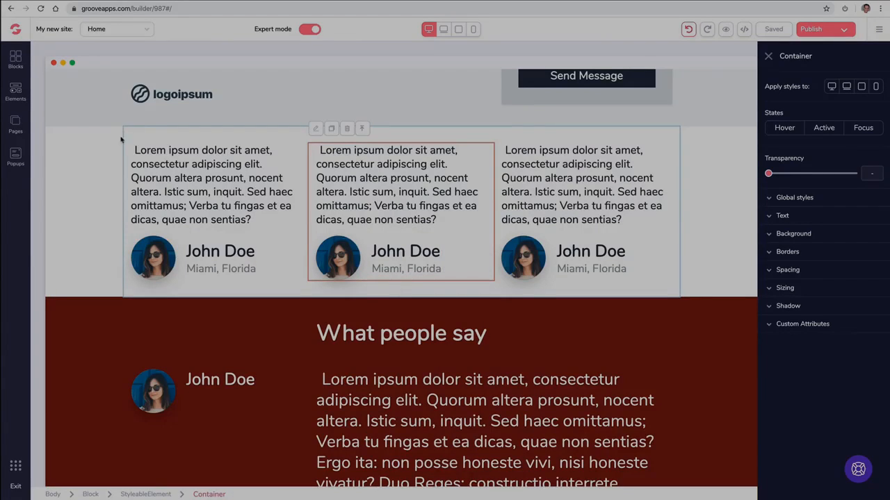
click(362, 134)
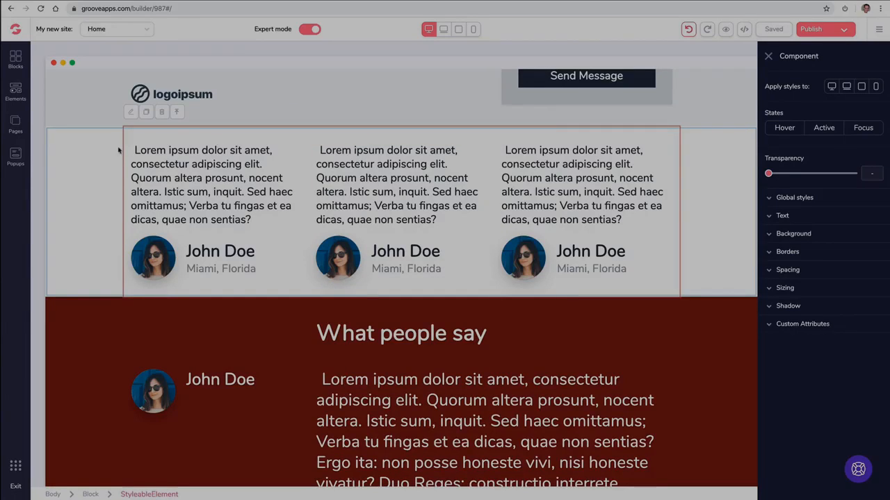
- Try a dark red background on the three-column testimonials' StyleableElement, then remove the background color
click(768, 235)
click(858, 249)
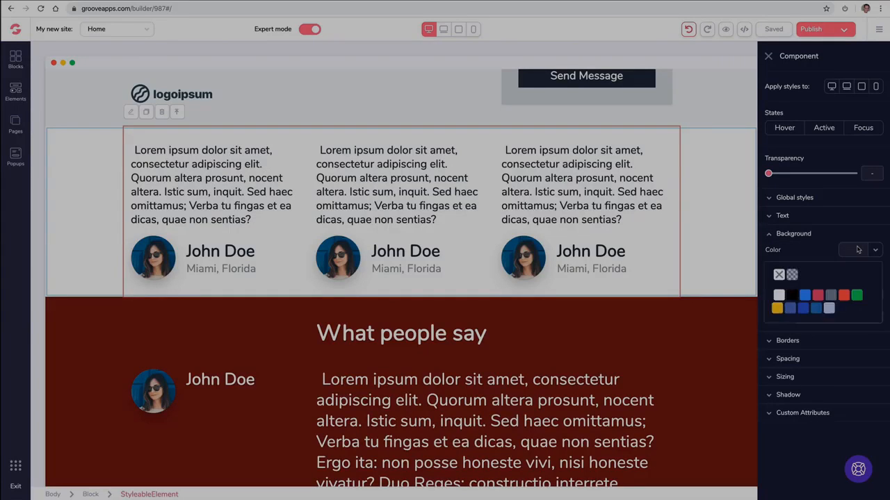
mouse_move(842, 297)
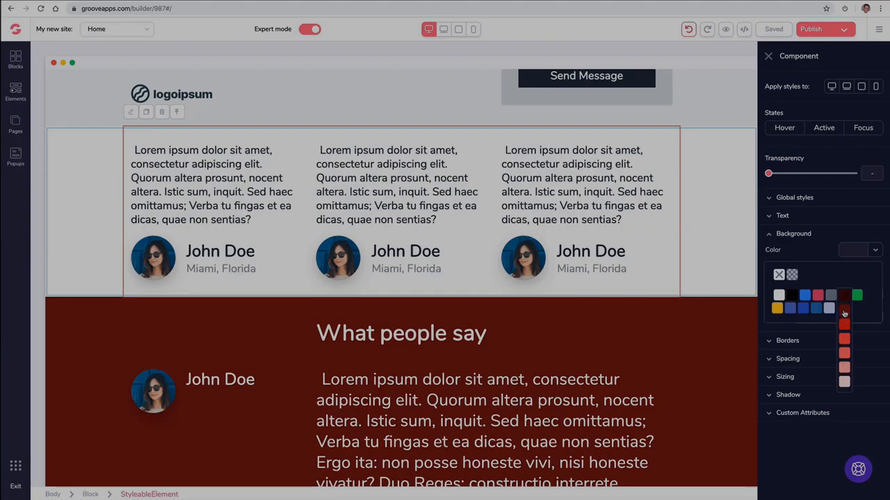
click(843, 314)
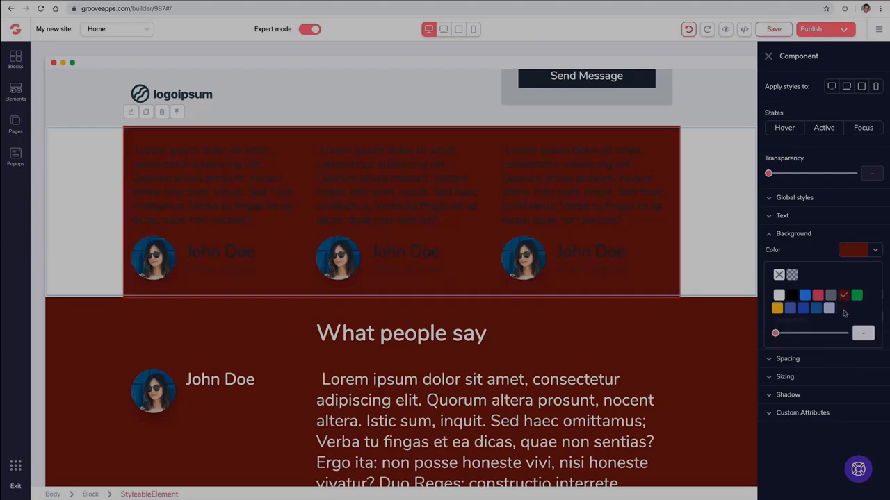
click(778, 275)
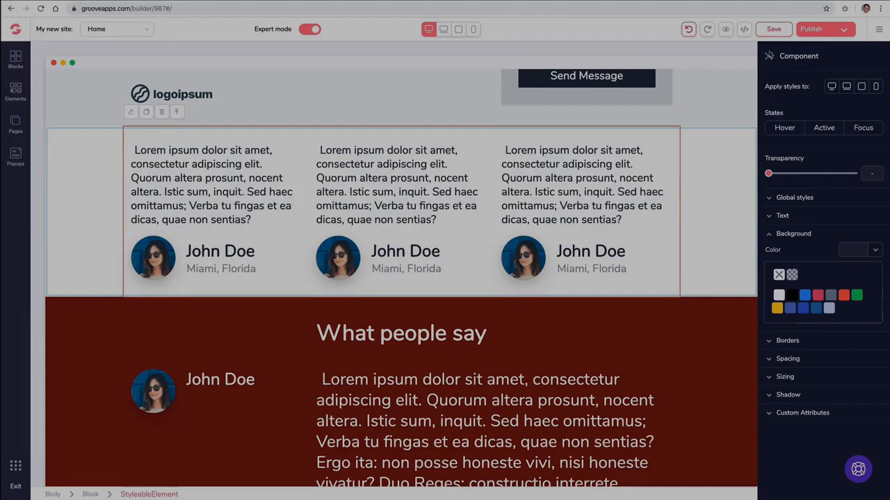
- Inspect the testimonials' element hierarchy by selecting the parent block, the middle testimonial's nested containers and the third testimonial's quote text
click(182, 114)
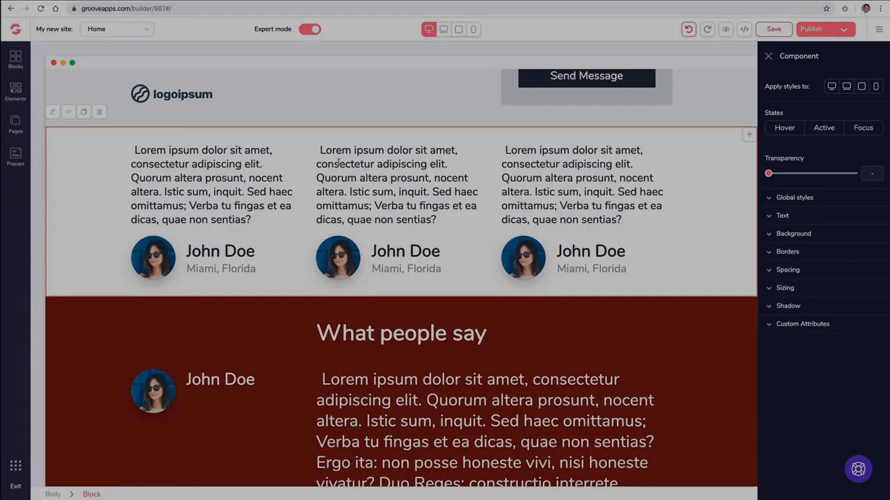
click(767, 55)
click(516, 180)
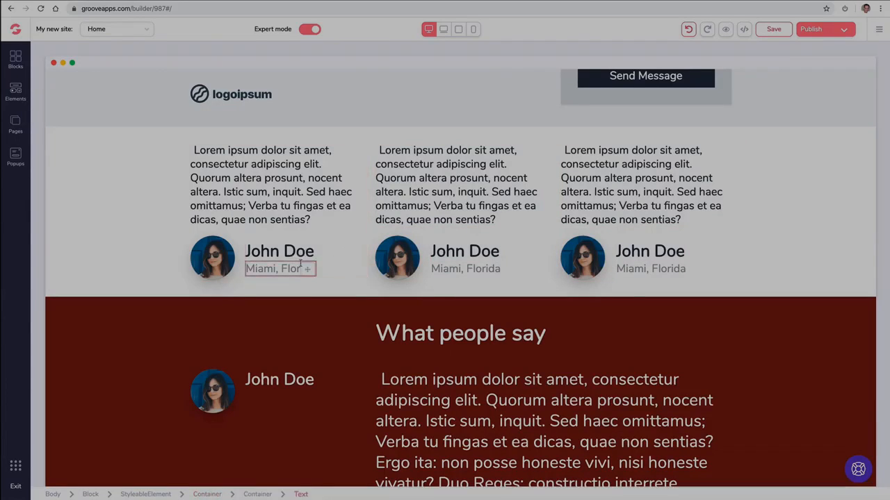
click(458, 264)
click(441, 247)
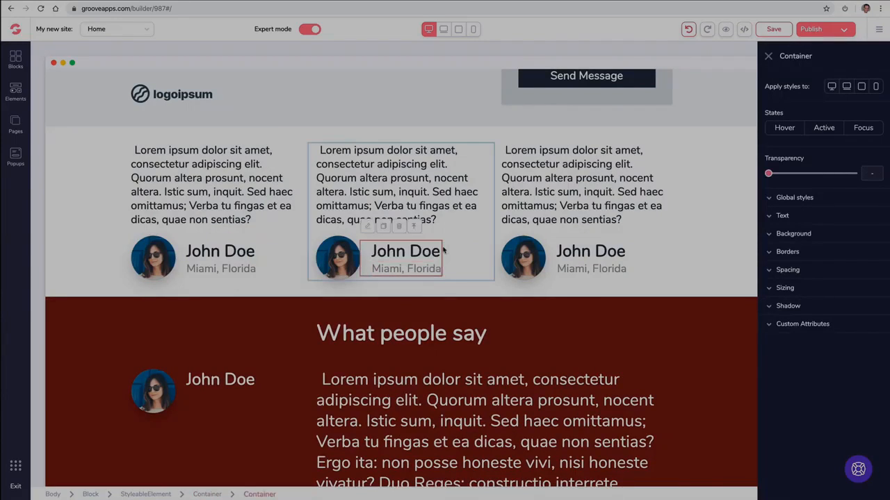
click(415, 229)
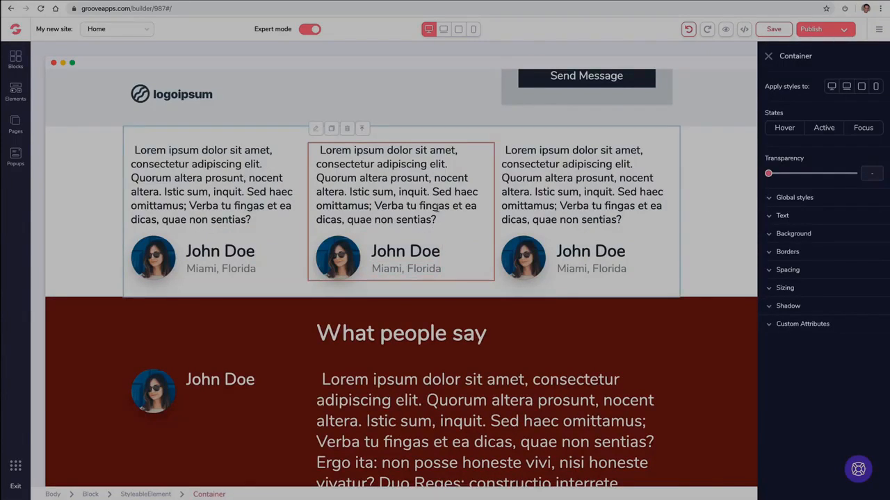
click(526, 214)
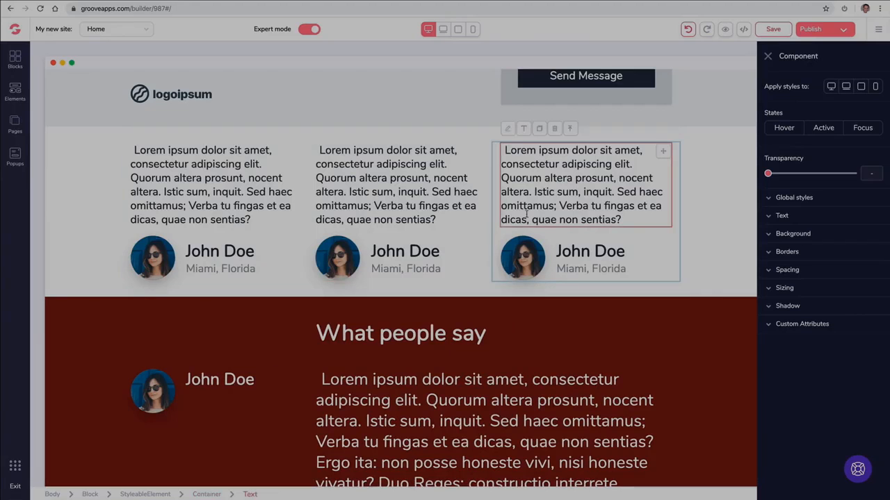
click(767, 56)
- Replace the photo in the "What people say" testimonial with the library image of the man in a black suit and update it
scroll(420, 218, down, 3)
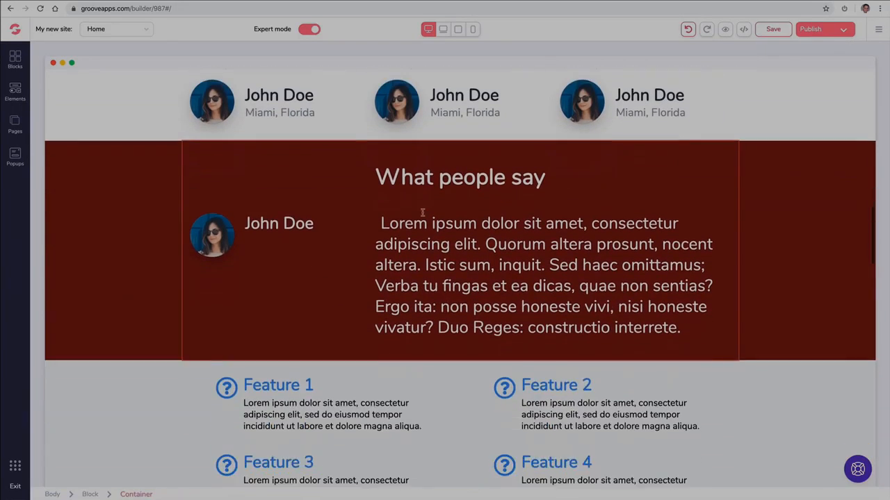
scroll(421, 217, up, 1)
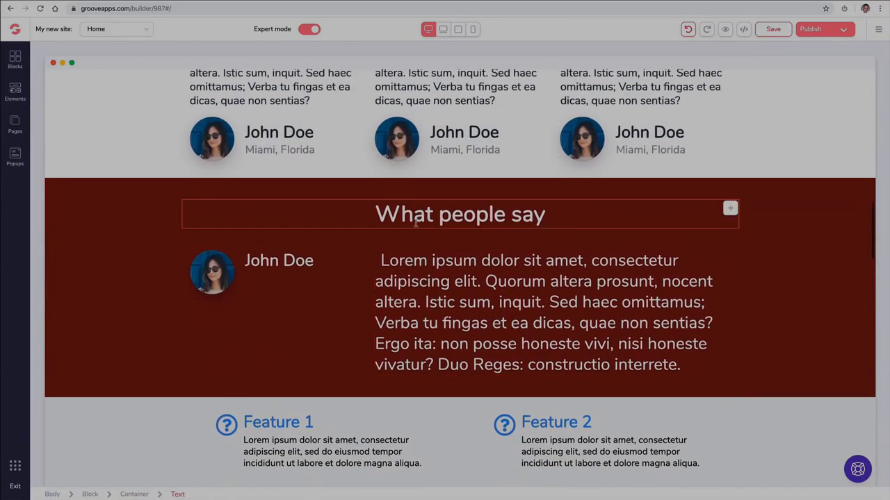
click(218, 274)
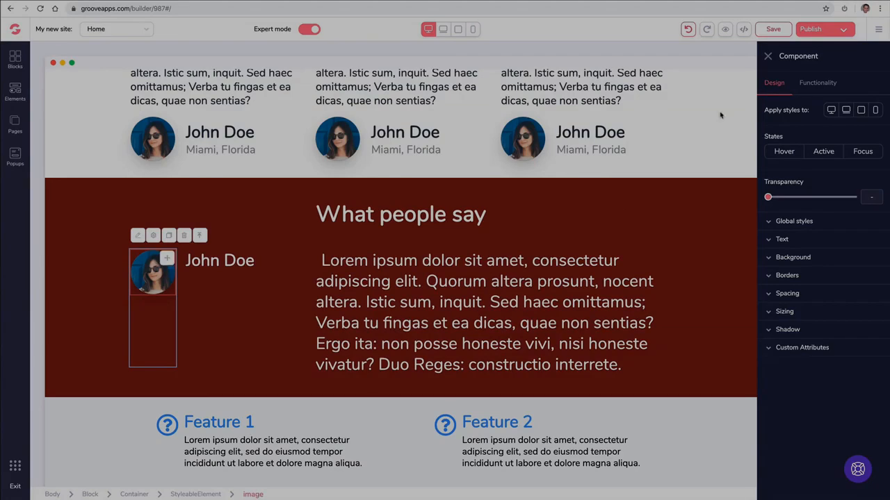
click(825, 82)
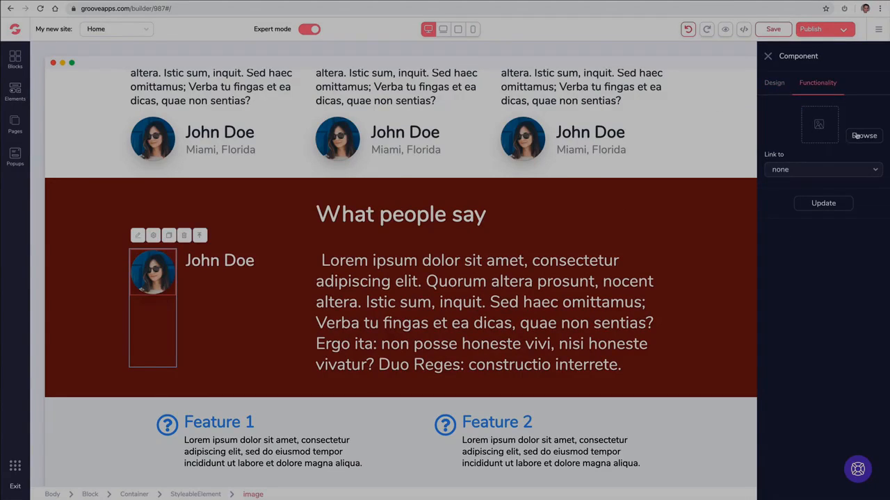
click(860, 135)
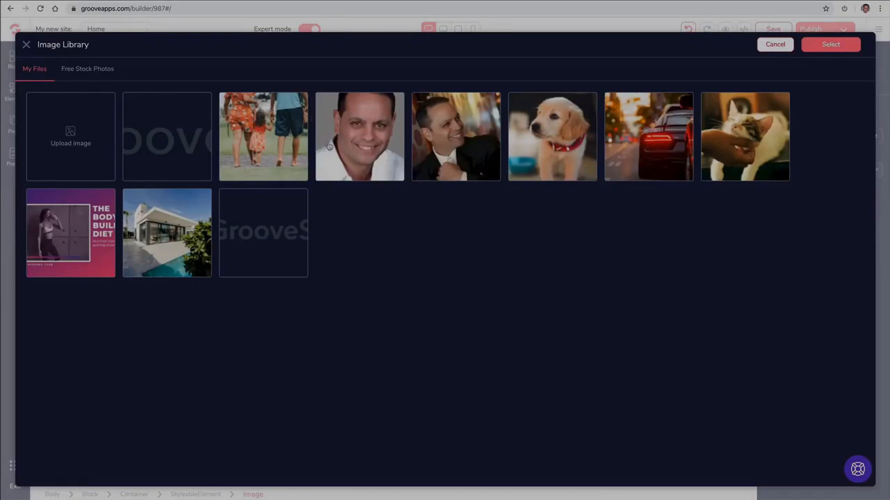
click(436, 144)
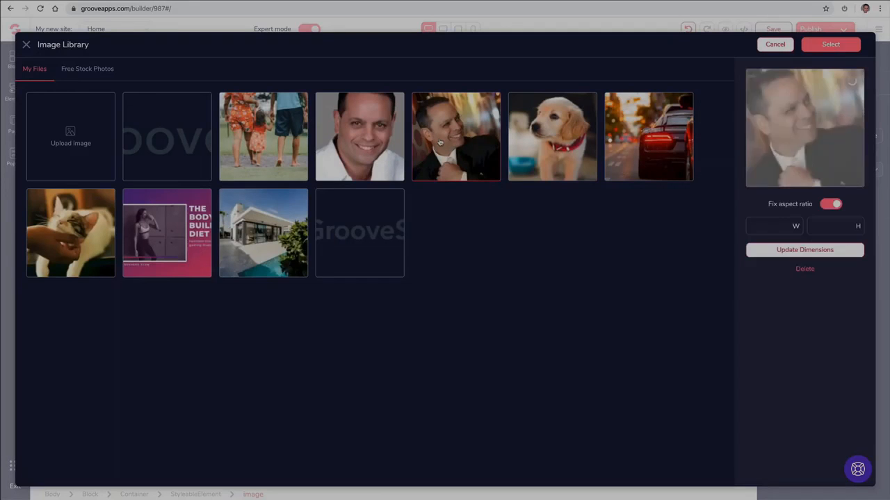
click(830, 45)
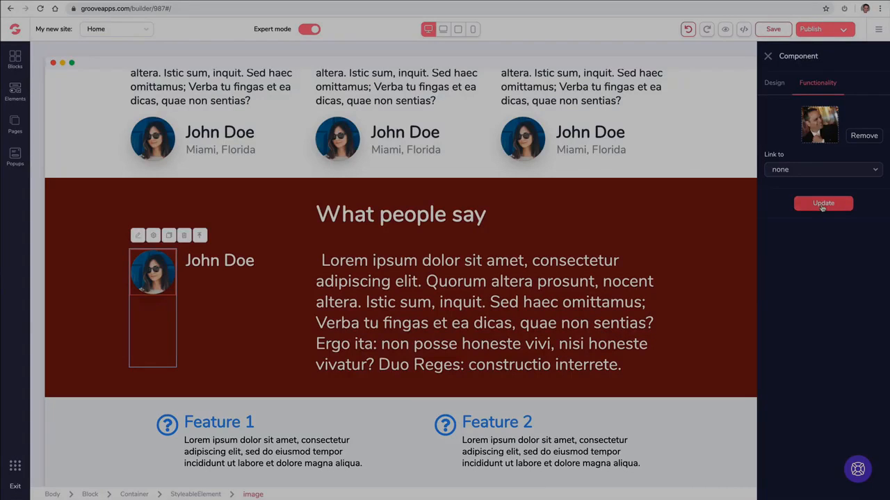
click(823, 204)
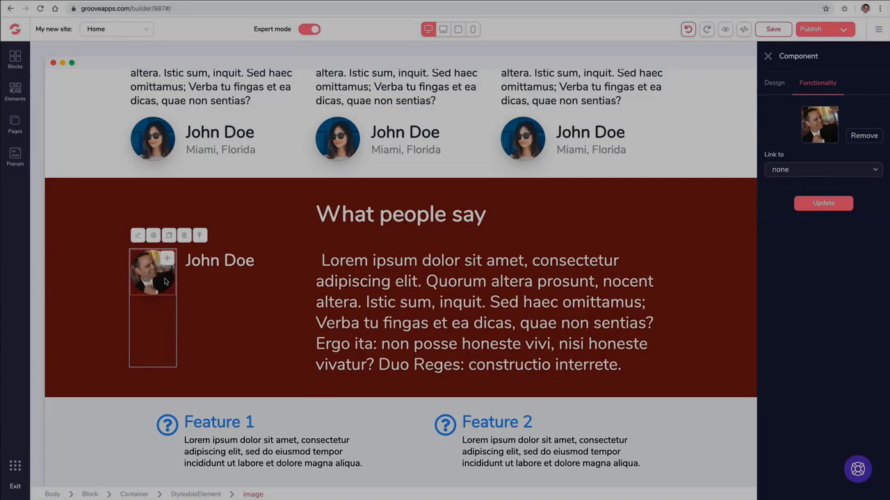
- Replace the middle testimonial's photo with the library portrait of the man in a white shirt and update it
click(162, 139)
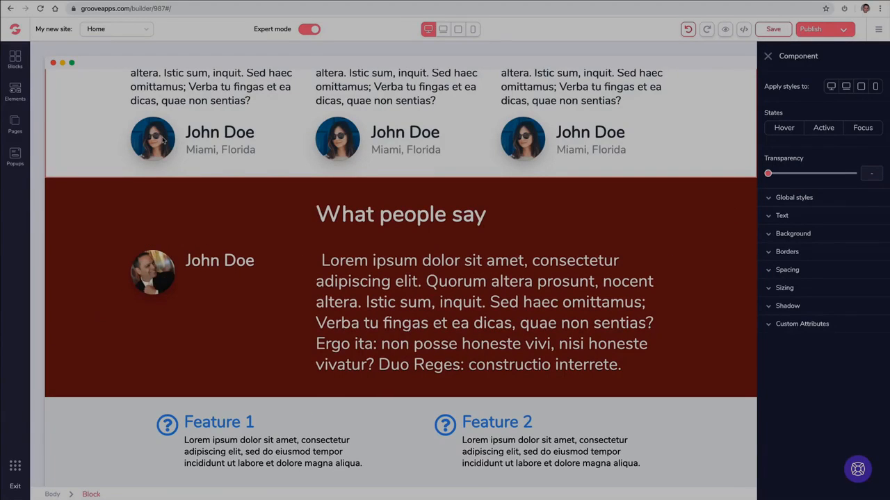
click(335, 142)
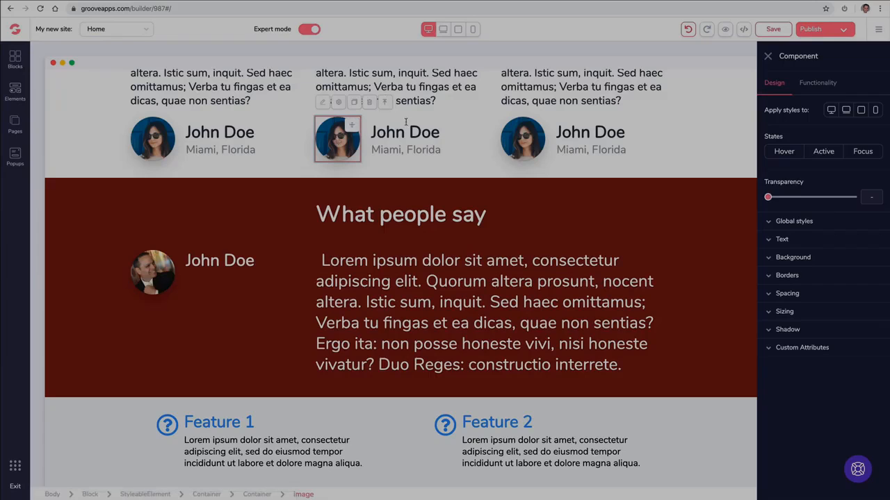
click(826, 82)
click(864, 136)
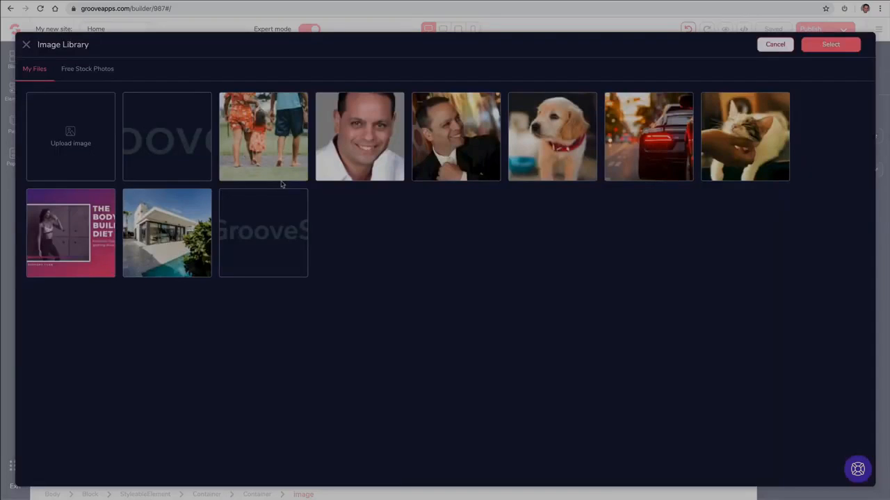
click(351, 146)
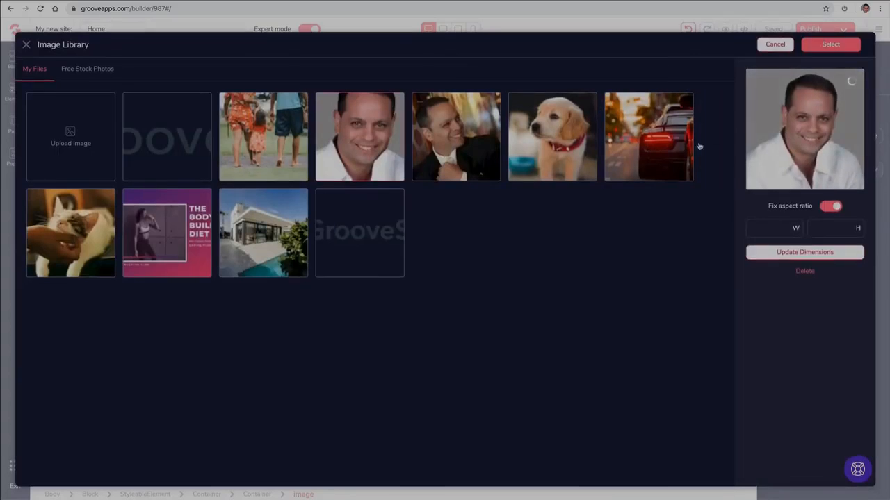
click(829, 44)
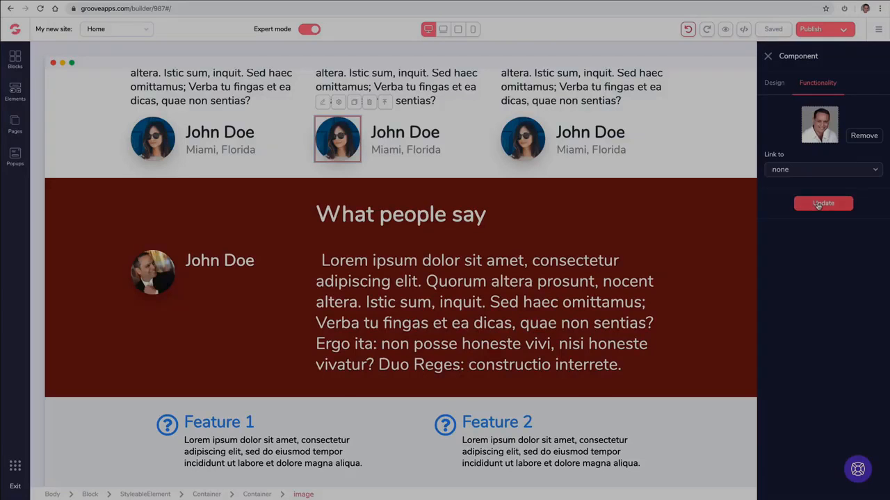
click(818, 204)
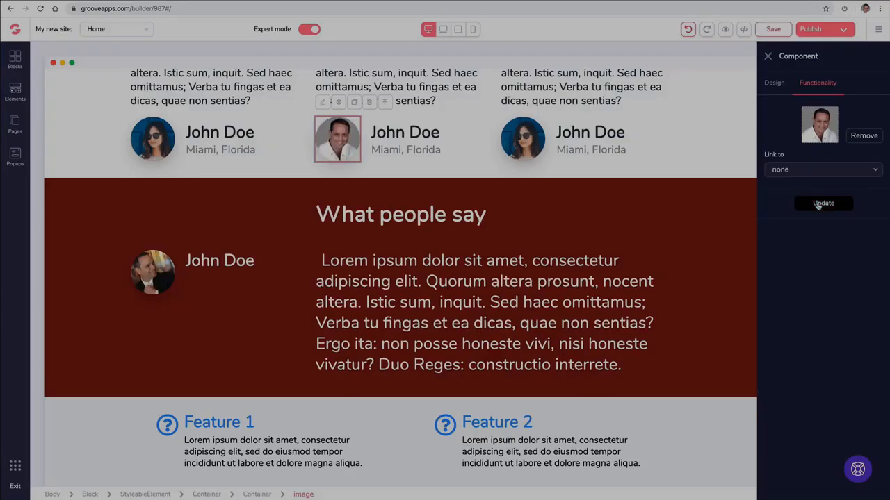
- Review the assembled home page from the alert bar and hero section down through the map and contact block
click(466, 145)
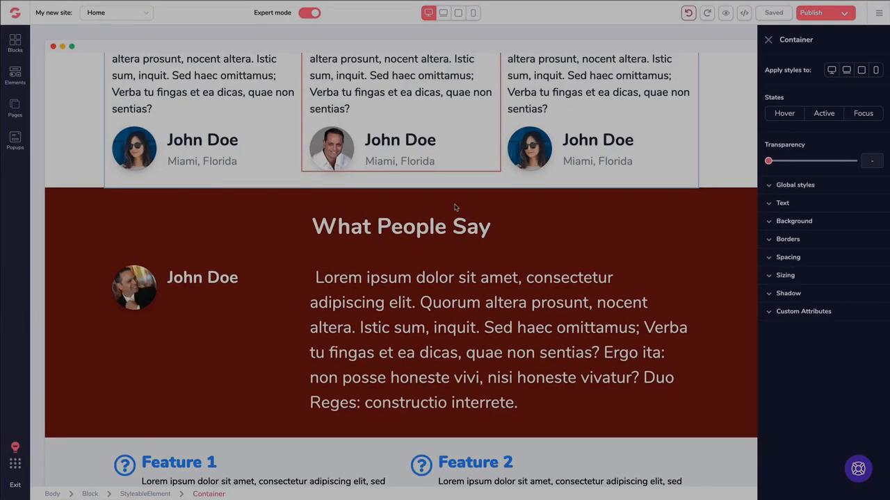
scroll(455, 207, up, 5)
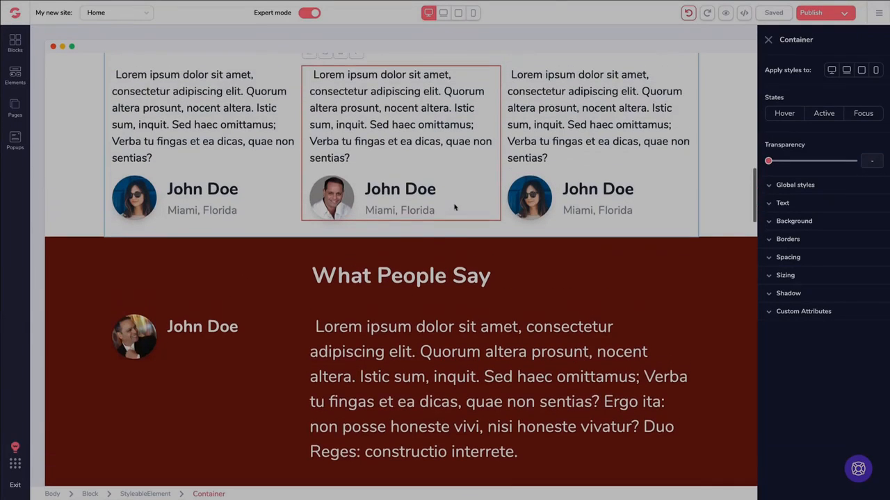
scroll(451, 170, up, 10)
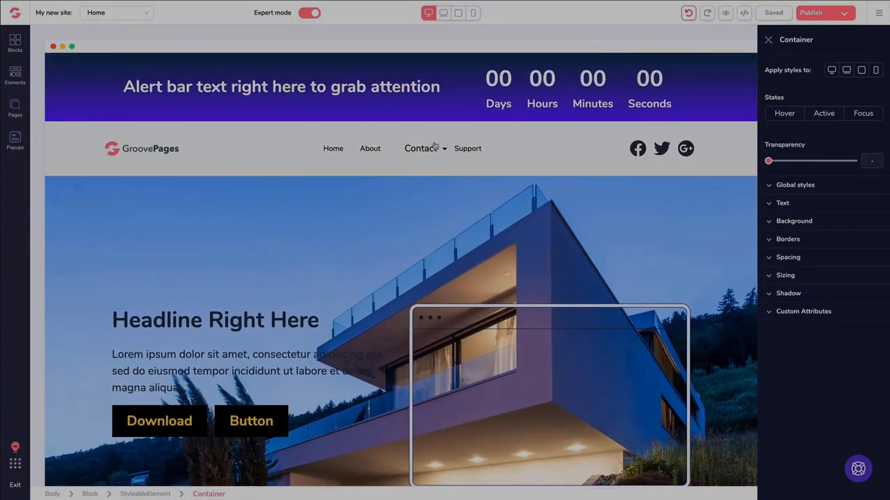
scroll(435, 146, down, 6)
scroll(435, 146, down, 5)
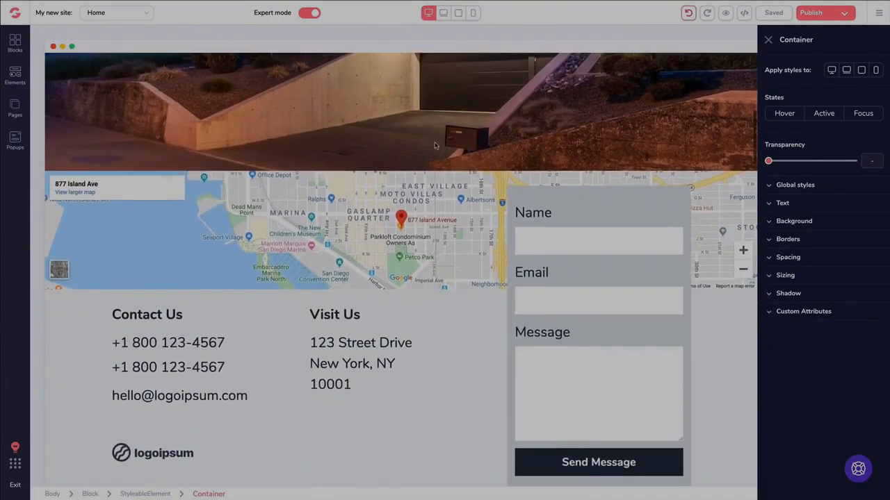
scroll(435, 145, down, 3)
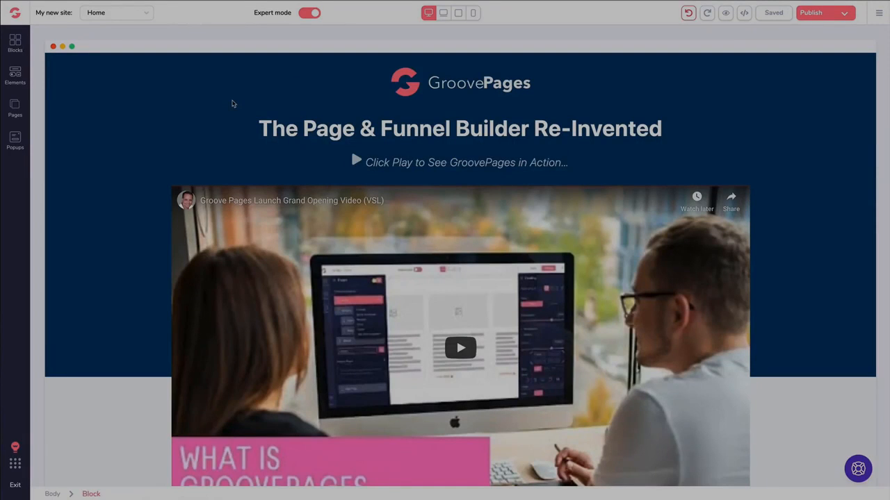
- Review the sales page from the hero video through the bonuses and feature sections to the FAQ, and re-examine the Grand Opening section
scroll(208, 94, down, 2)
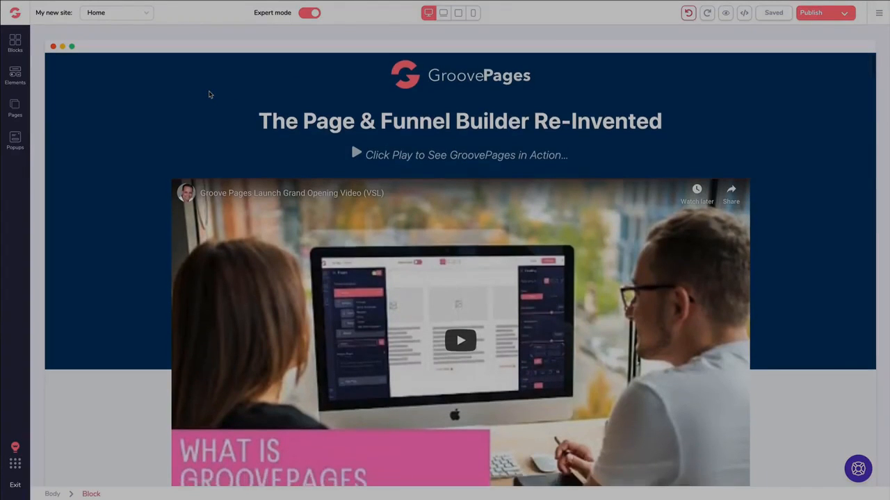
scroll(197, 98, down, 4)
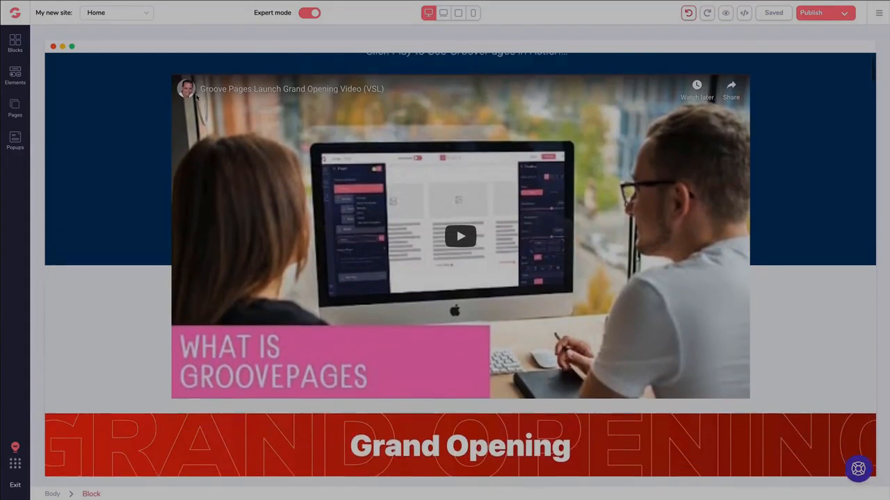
scroll(186, 98, down, 15)
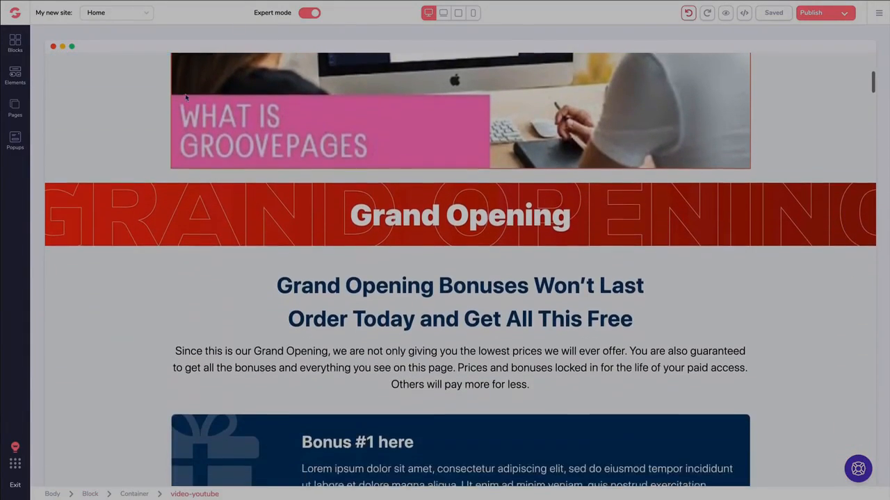
scroll(186, 101, down, 17)
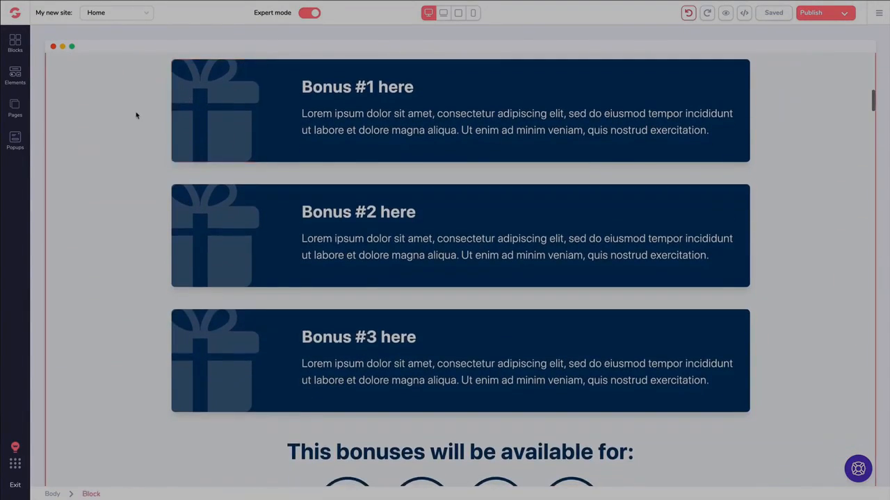
scroll(139, 115, down, 20)
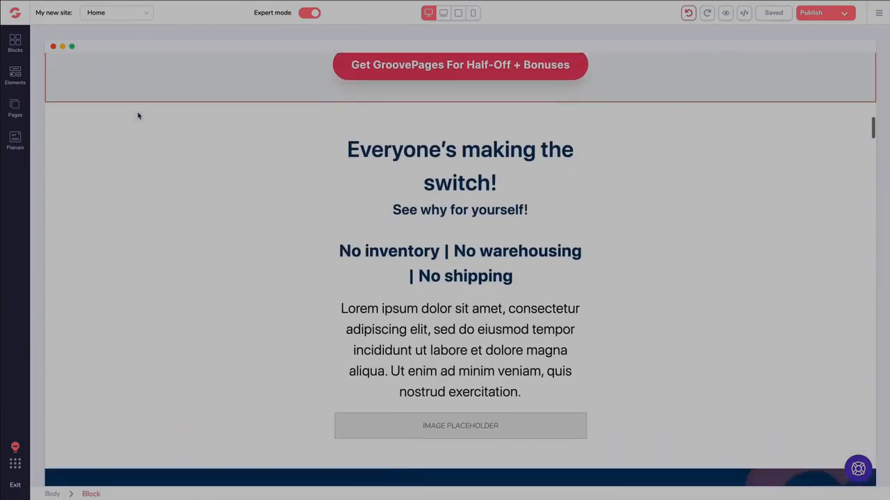
scroll(149, 114, down, 20)
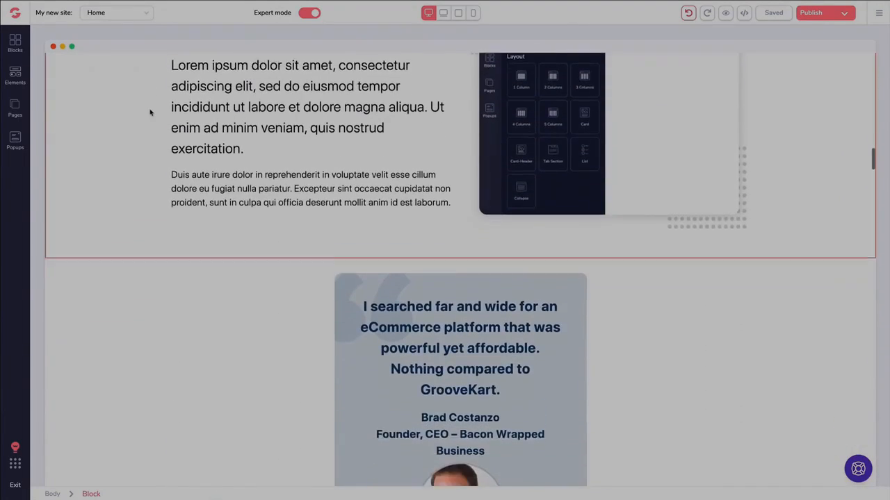
scroll(158, 114, down, 20)
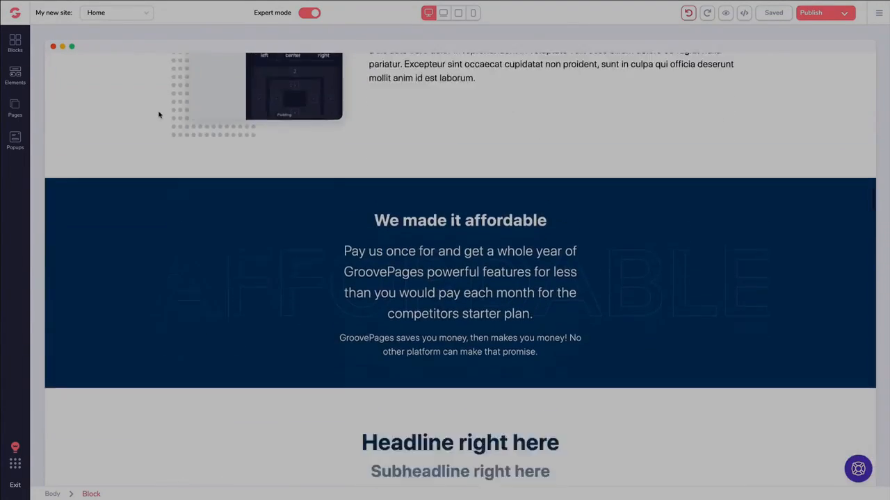
scroll(160, 116, down, 20)
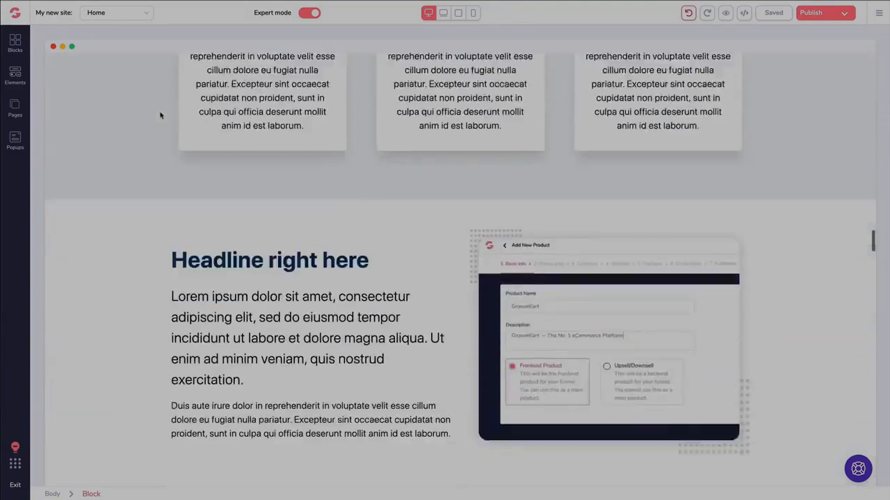
scroll(162, 116, down, 20)
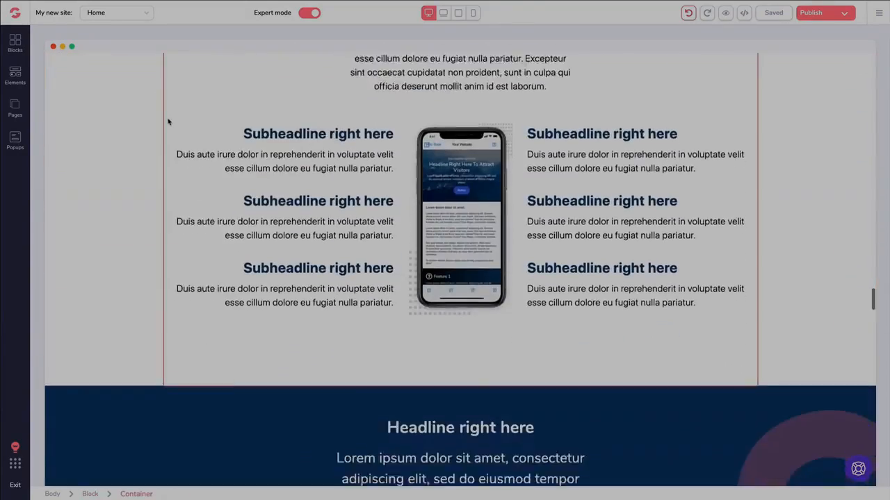
scroll(168, 124, down, 10)
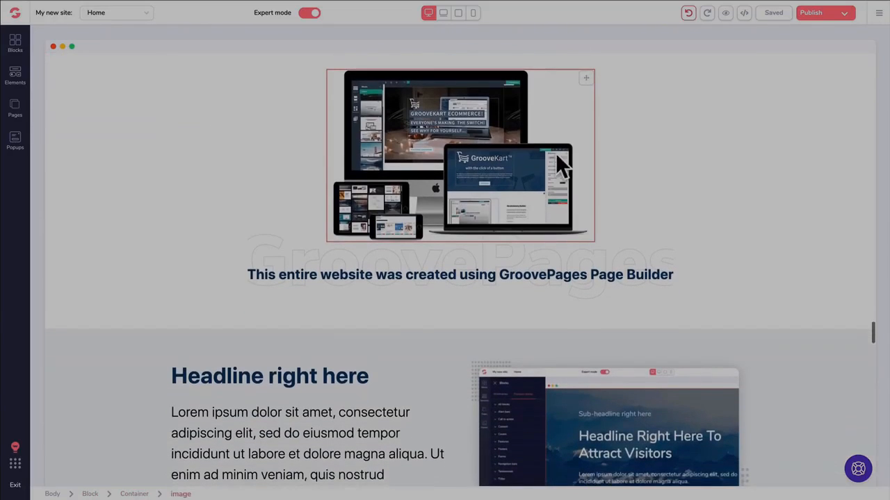
scroll(260, 163, down, 15)
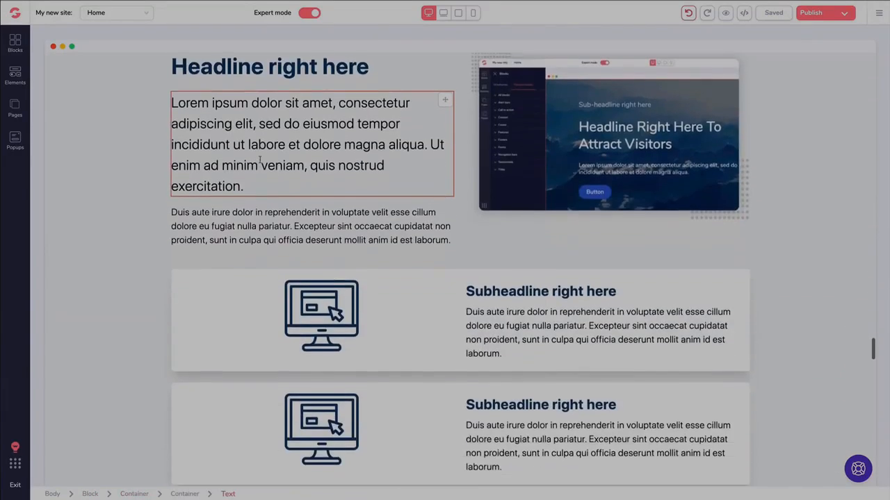
scroll(260, 163, down, 15)
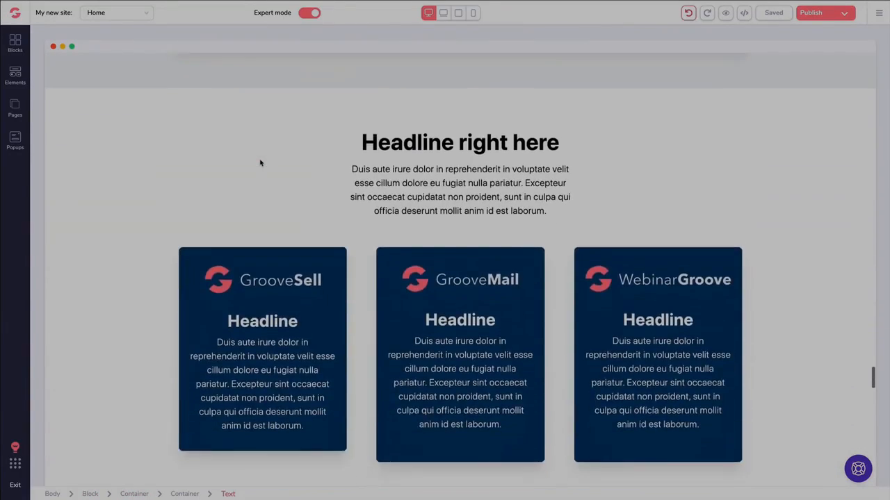
scroll(260, 163, down, 14)
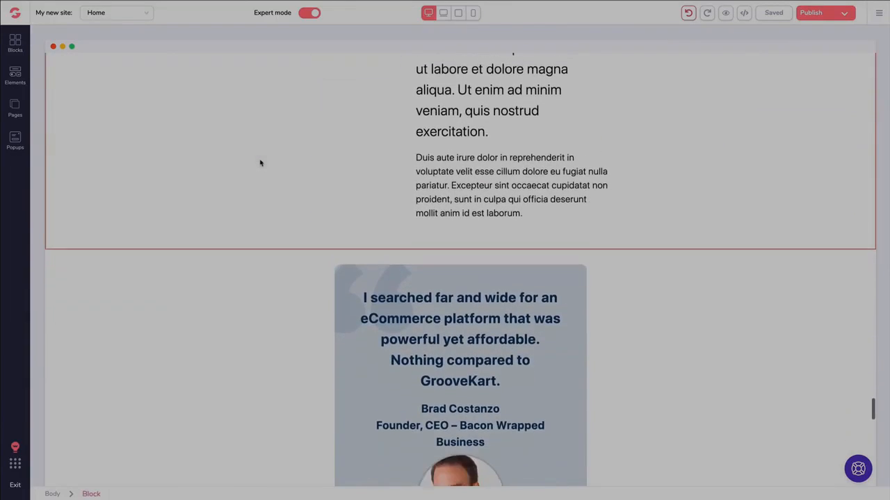
scroll(260, 162, down, 15)
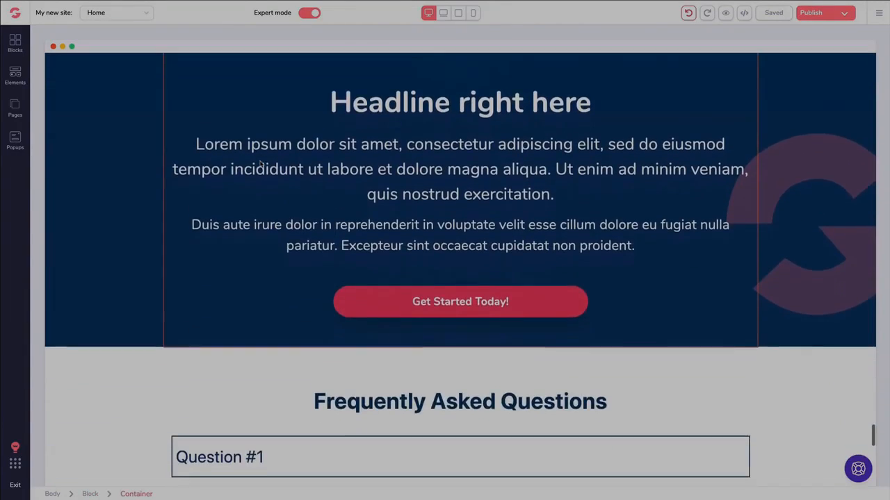
scroll(262, 167, down, 15)
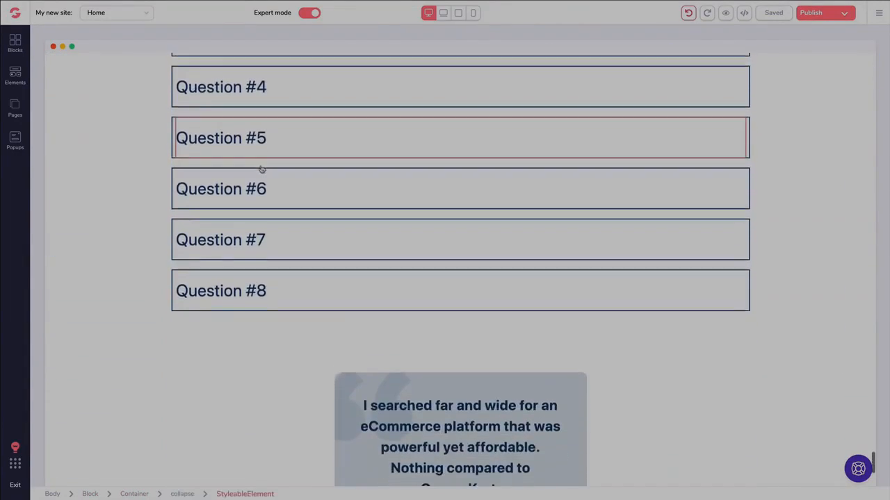
scroll(262, 170, up, 20)
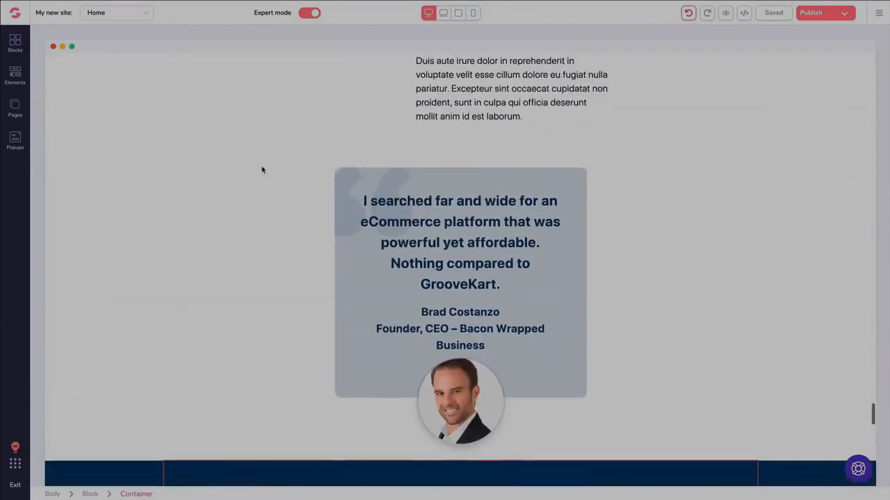
scroll(262, 170, up, 7)
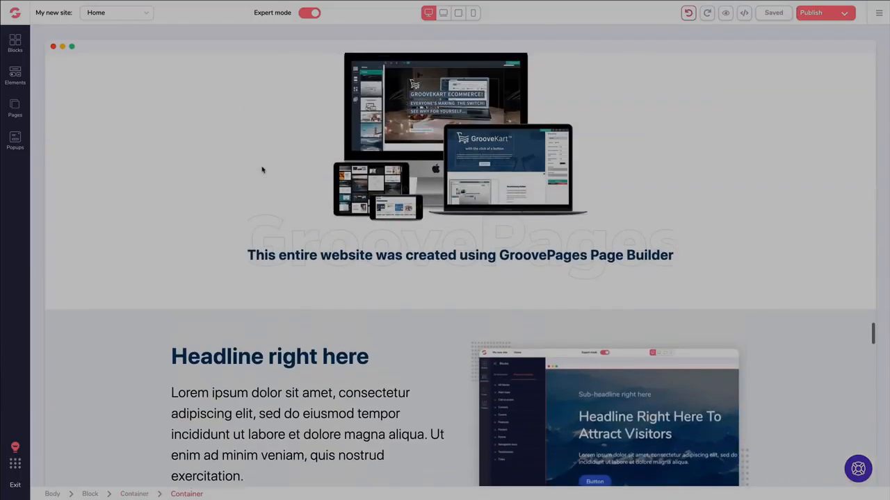
drag(874, 335, 874, 49)
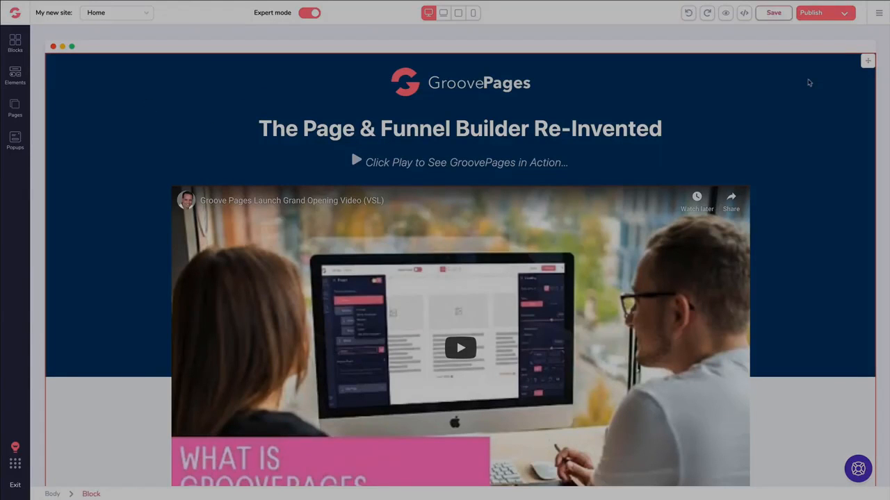
scroll(808, 83, down, 6)
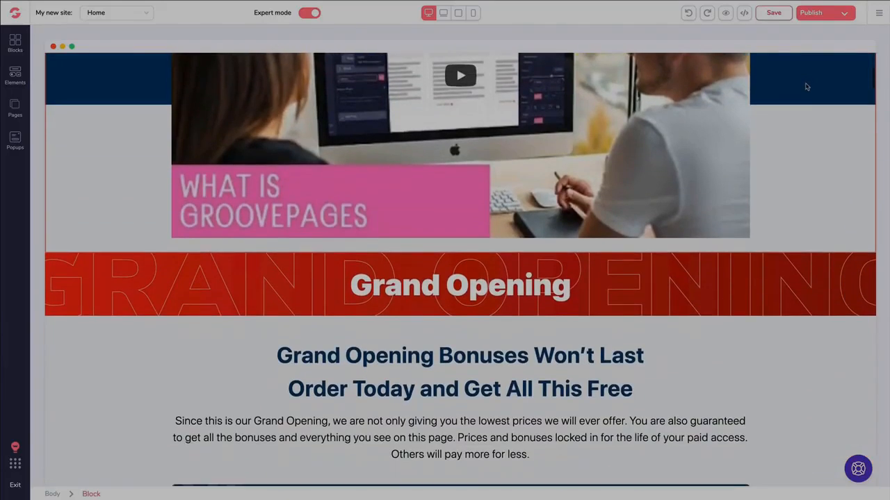
scroll(738, 114, down, 1)
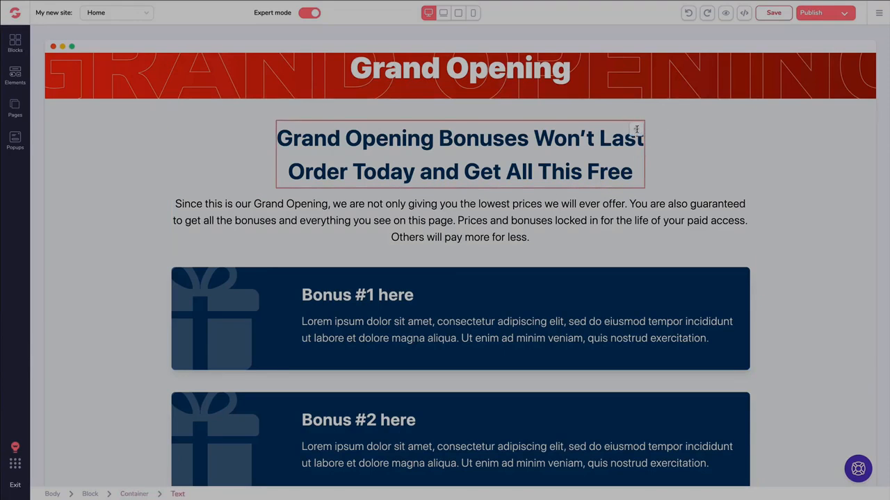
mouse_move(636, 130)
mouse_down()
mouse_move(631, 223)
mouse_move(634, 129)
mouse_up()
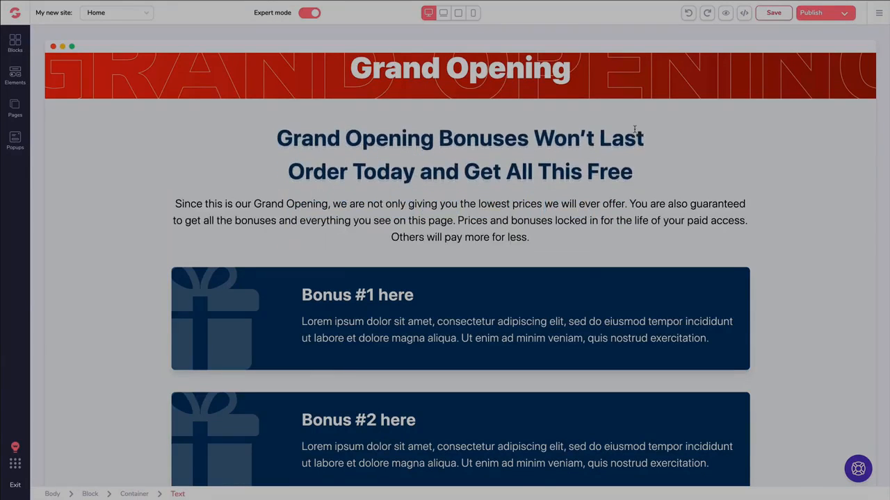
scroll(624, 137, up, 2)
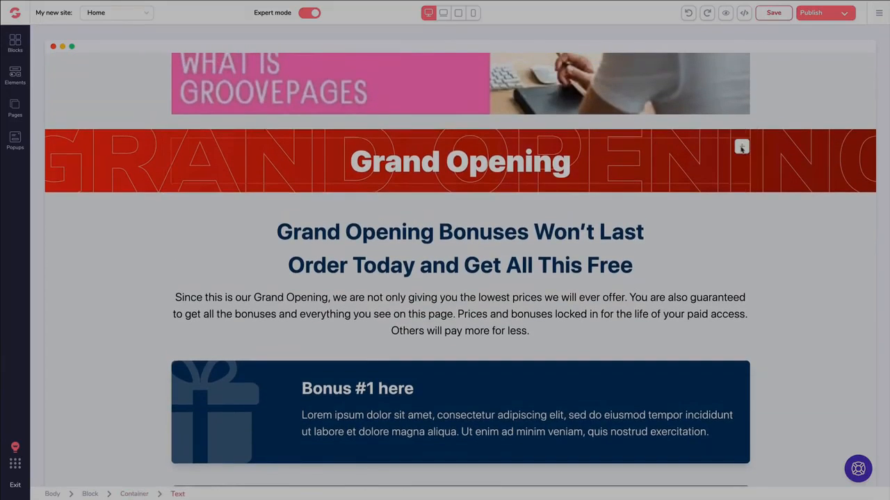
scroll(570, 132, up, 6)
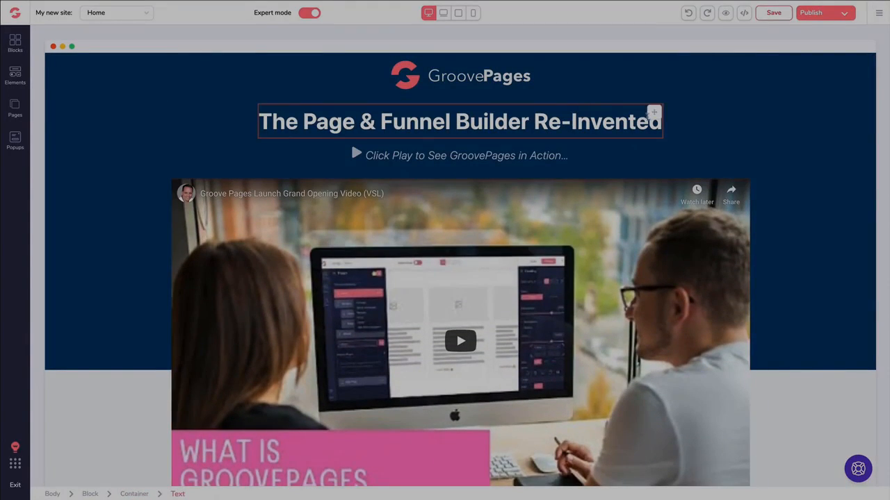
- Duplicate the GroovePages logo above the main headline and delete the copy
click(784, 86)
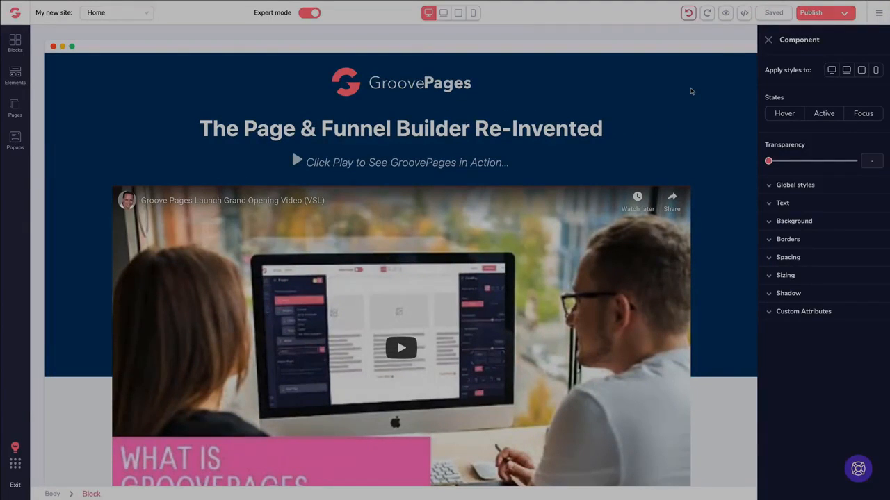
click(369, 86)
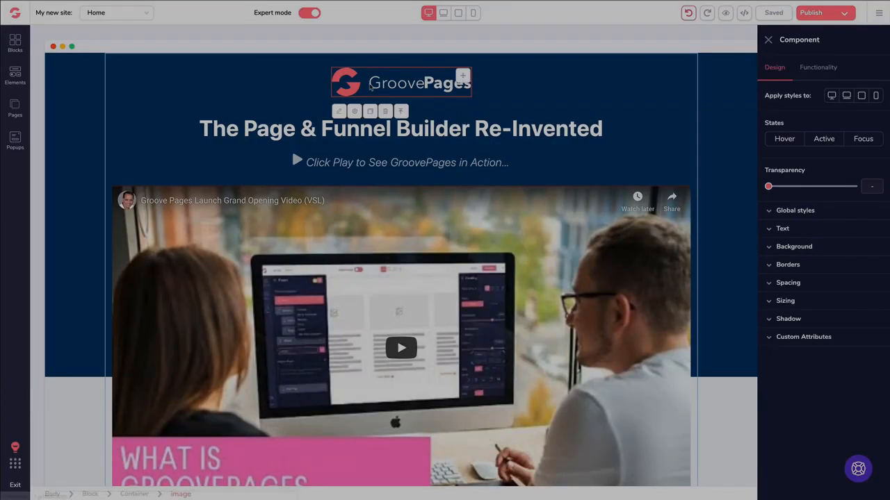
click(370, 112)
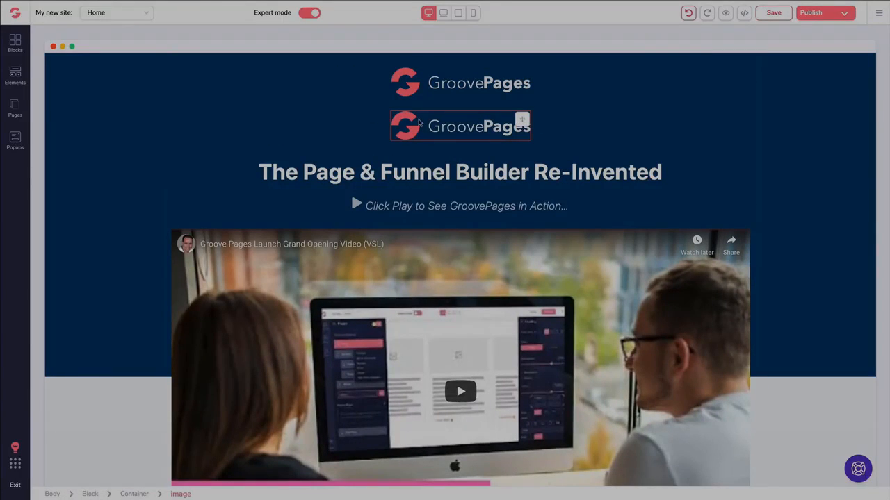
click(450, 127)
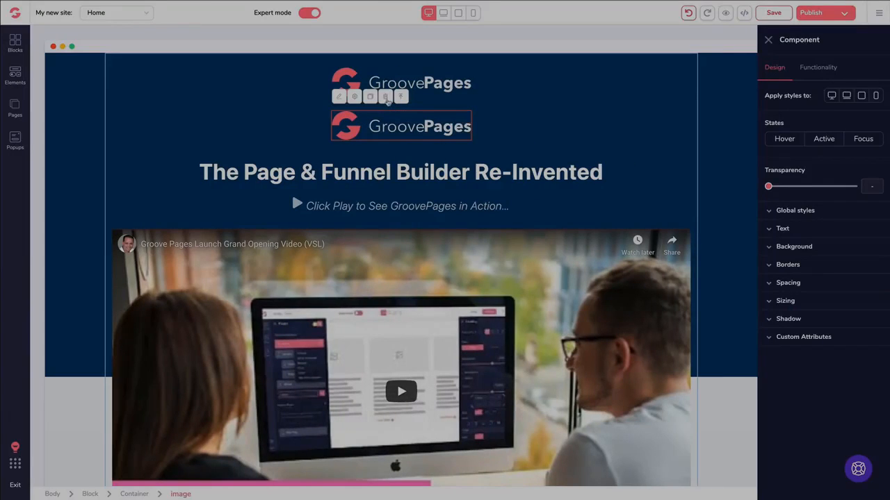
key(Delete)
- Duplicate the entire "Bonus #3 here" card, selecting its parent element rather than only the inner text container
scroll(446, 116, down, 15)
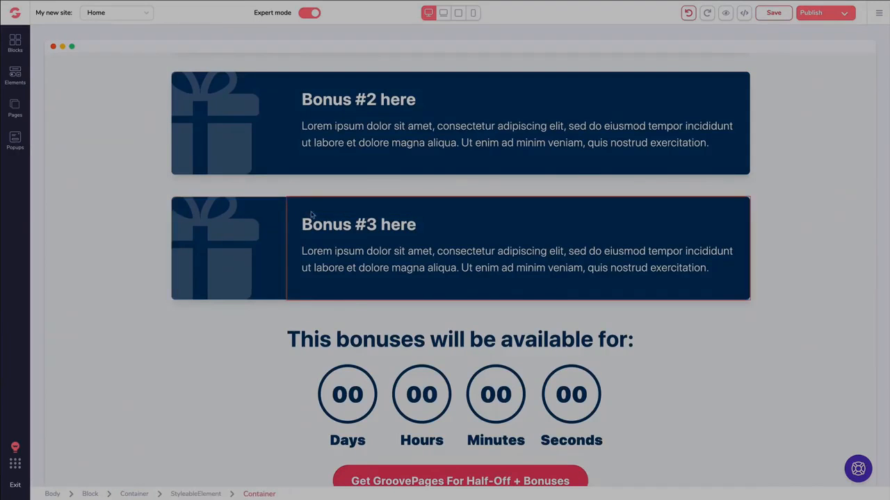
click(359, 249)
click(311, 228)
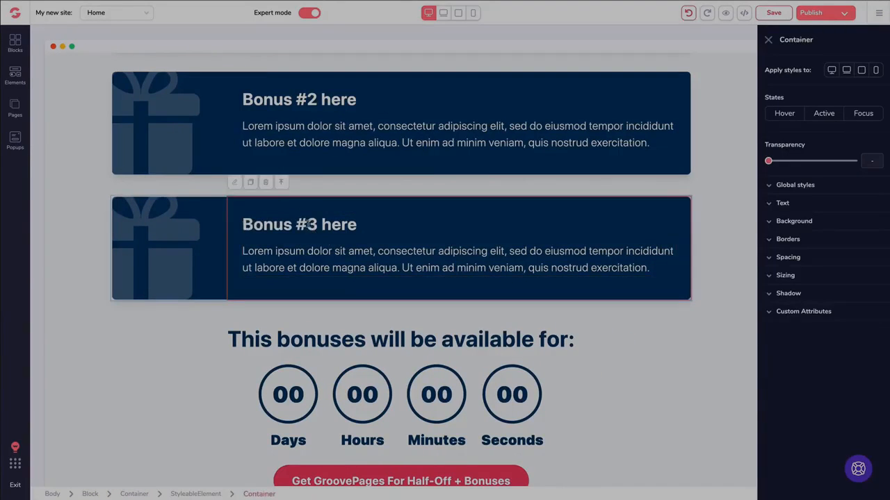
click(281, 184)
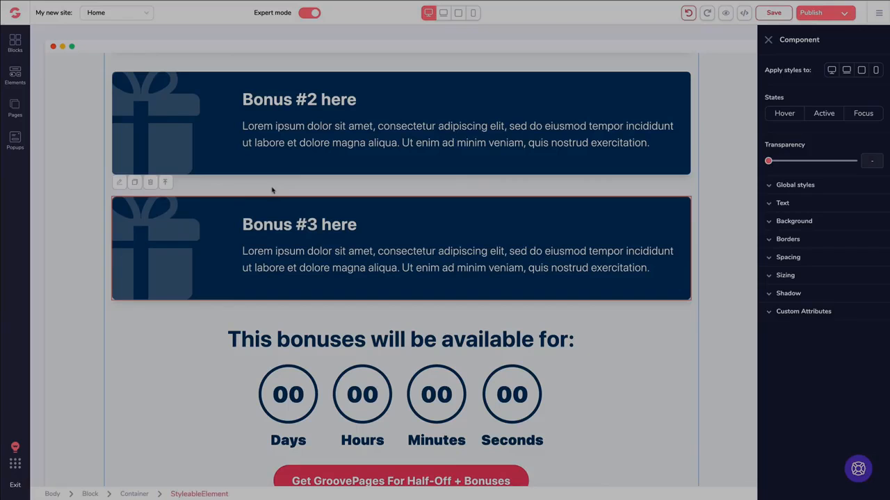
click(136, 183)
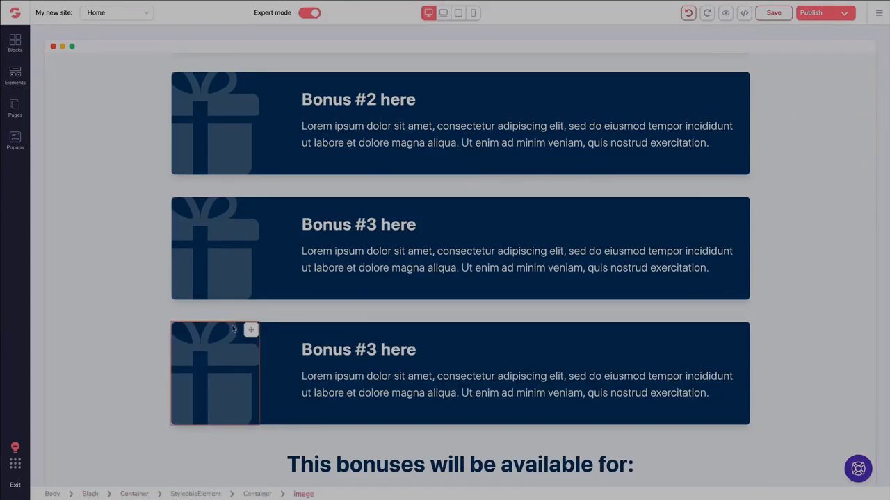
- Select the parent element of the duplicated "Bonus #3 here" card and delete the card
click(298, 339)
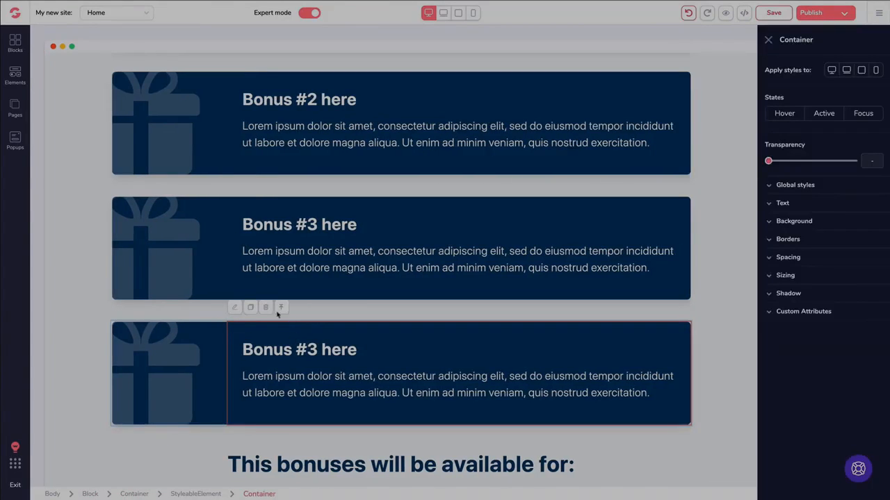
click(281, 308)
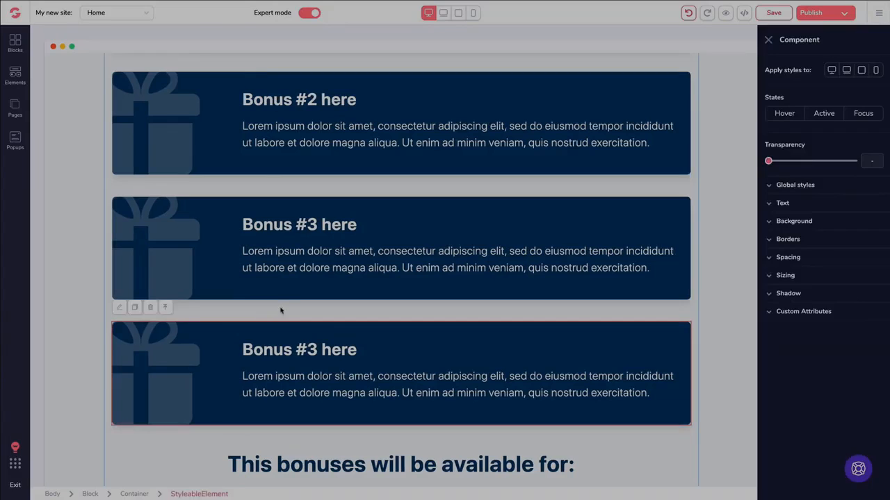
click(152, 308)
- Duplicate the entire "Headline right here" block with the adjacent editor image, selecting the block rather than its image or headline
scroll(312, 230, down, 3)
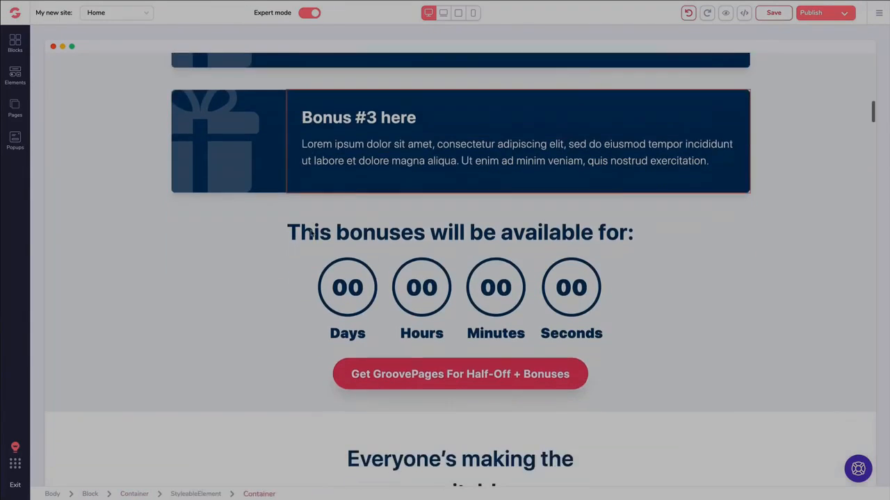
scroll(319, 229, down, 10)
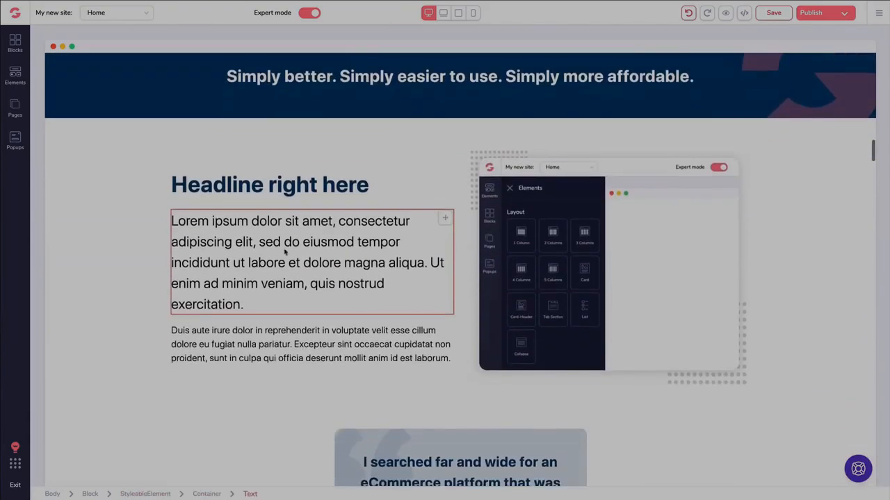
click(528, 216)
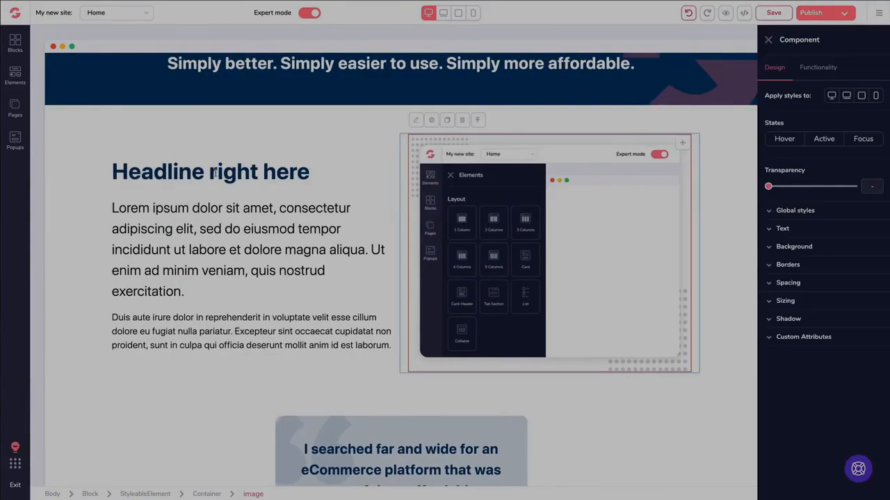
click(205, 170)
scroll(221, 249, down, 1)
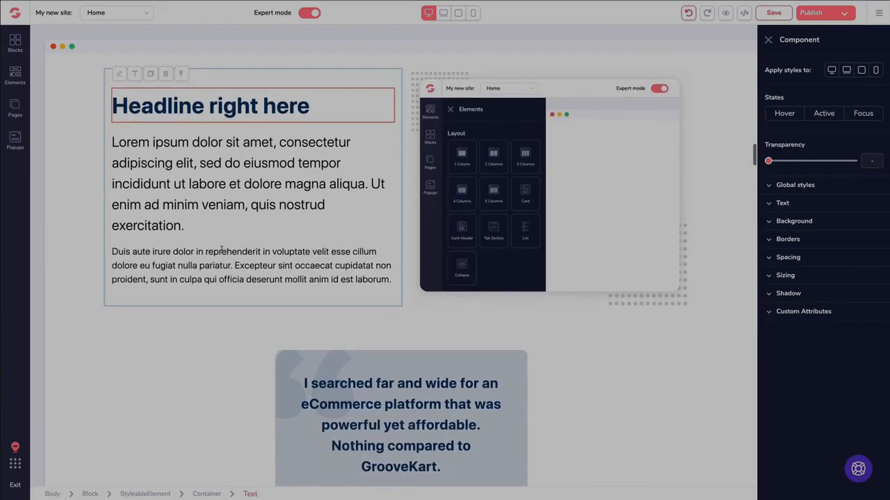
scroll(221, 248, up, 1)
click(78, 174)
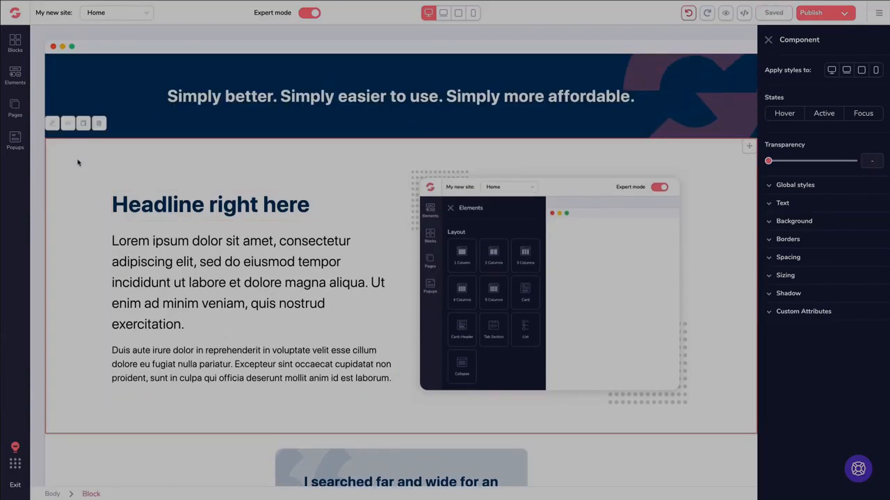
click(83, 123)
scroll(105, 144, down, 4)
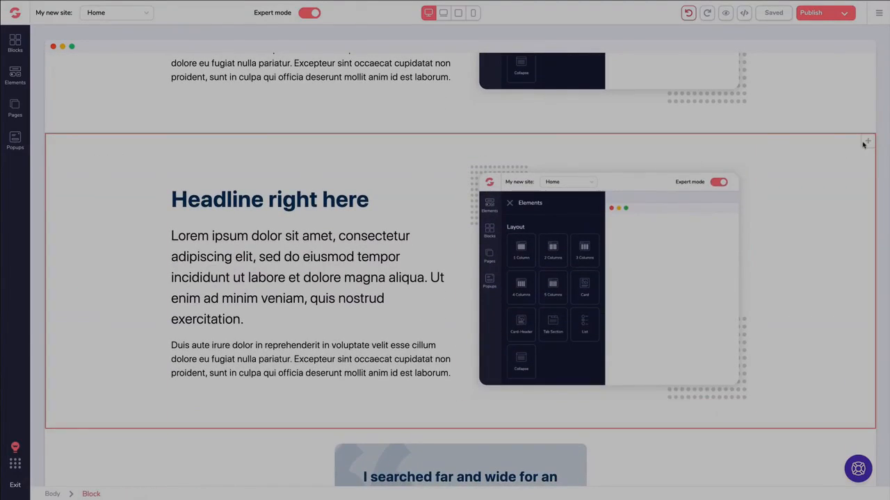
- Delete the duplicated "Headline right here" block above the testimonial
click(868, 141)
click(78, 154)
click(99, 119)
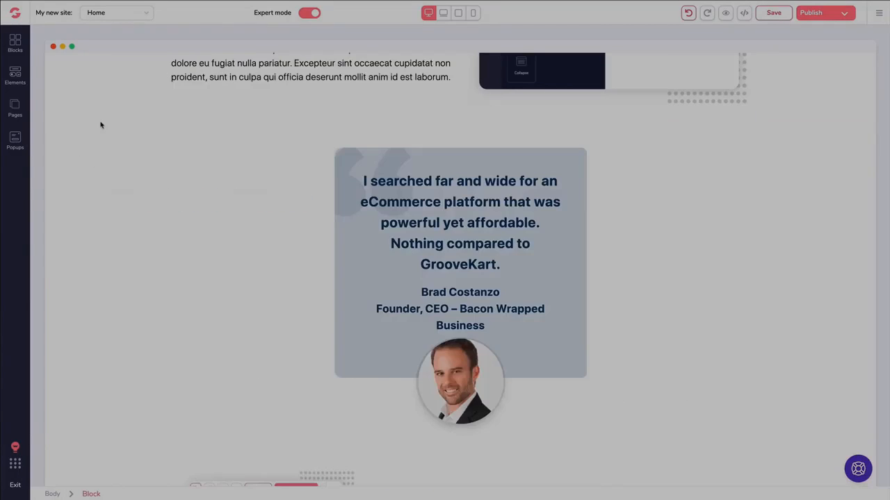
- Return to the hero section of the sales page and save the page
scroll(208, 177, up, 8)
scroll(208, 179, up, 15)
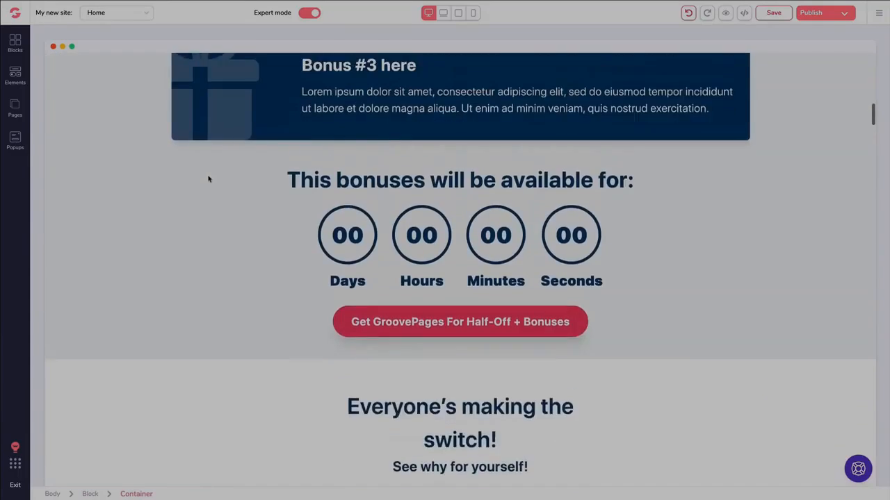
scroll(207, 180, up, 3)
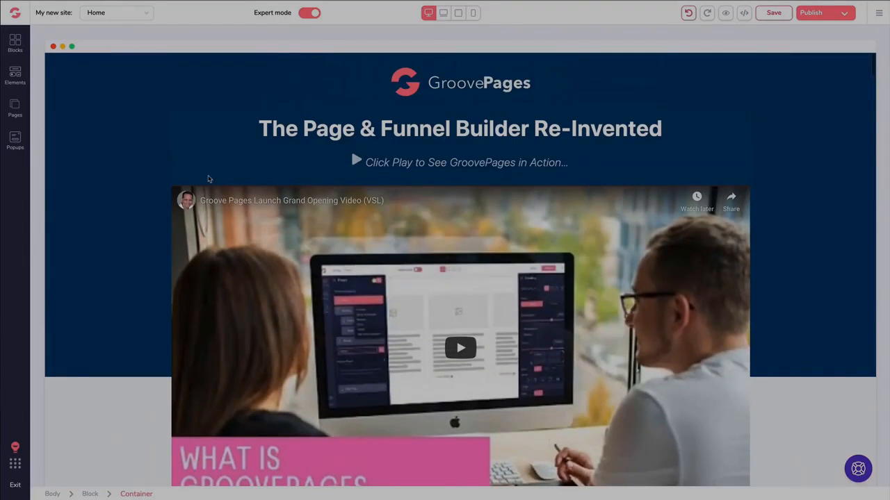
click(773, 13)
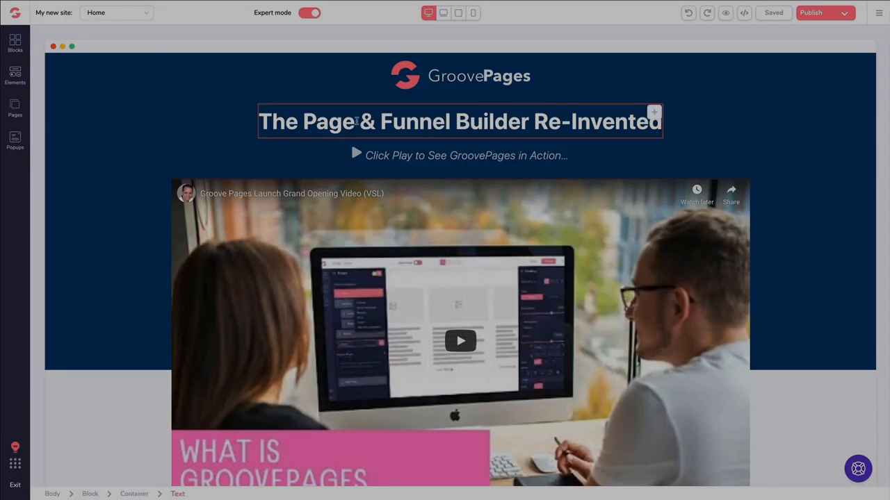
- Open the main hero headline for inline text editing and examine its text color, font size and font family options
click(357, 120)
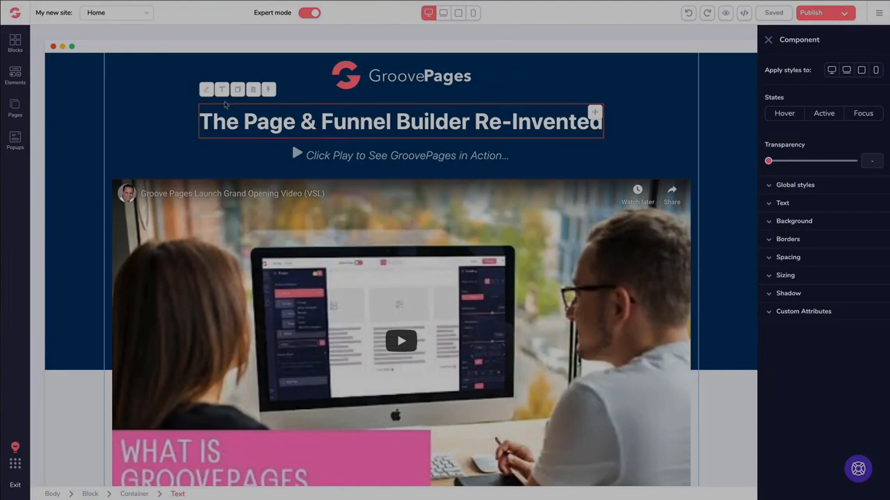
click(222, 90)
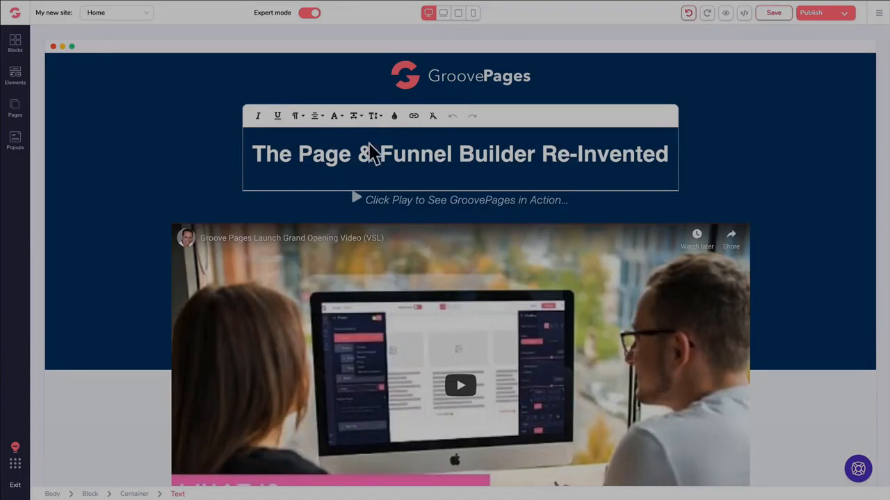
click(394, 115)
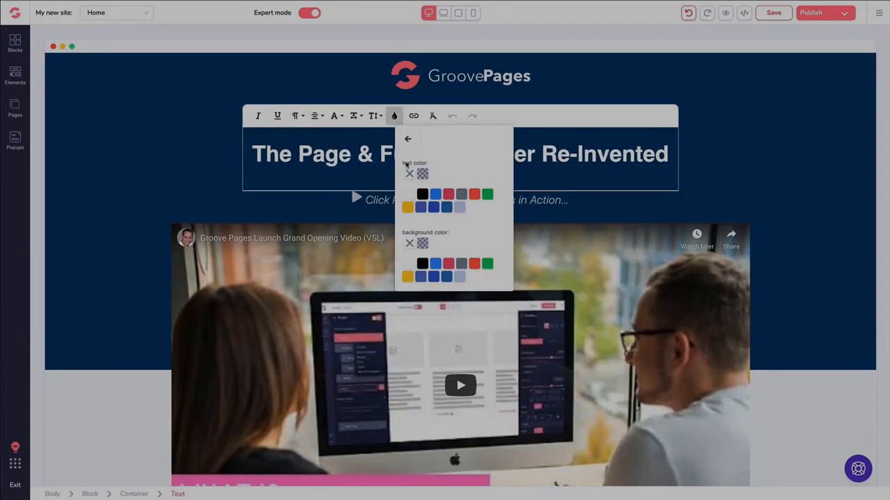
click(408, 139)
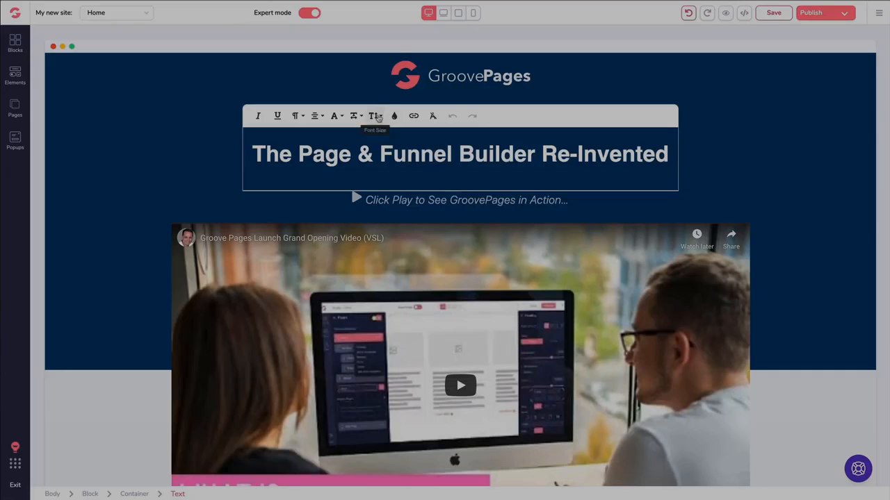
click(376, 116)
click(378, 117)
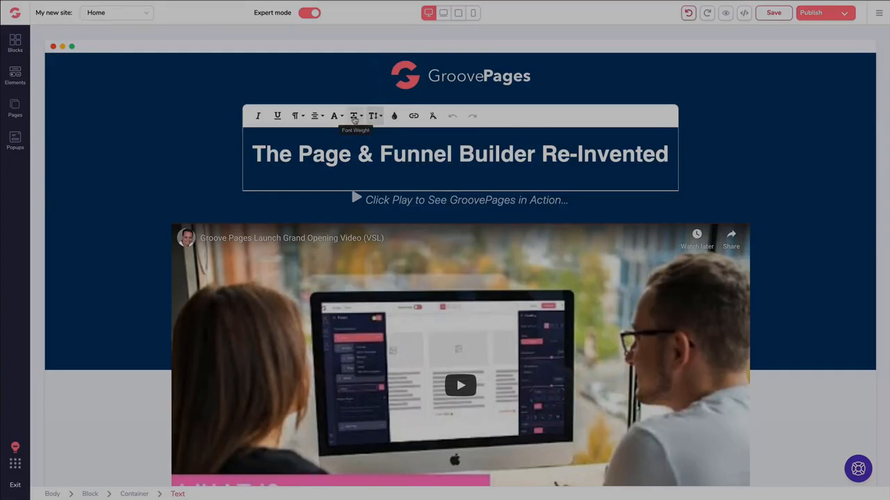
click(335, 116)
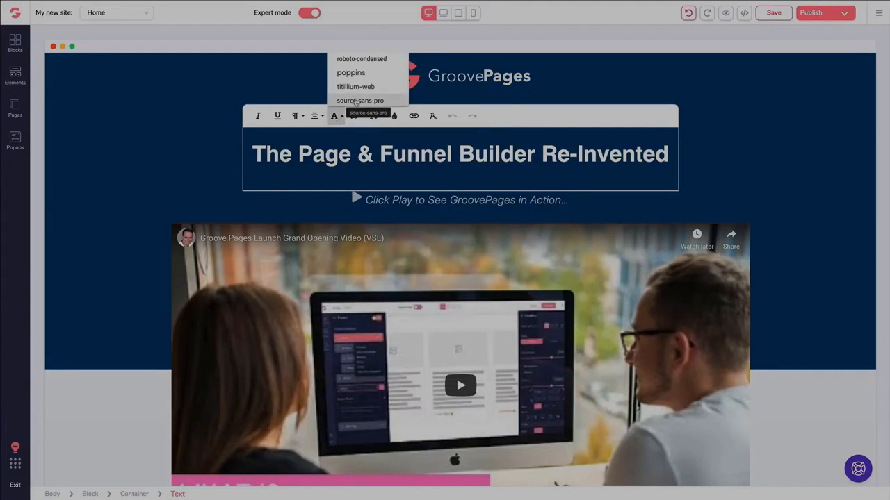
scroll(357, 102, up, 1)
scroll(358, 101, down, 2)
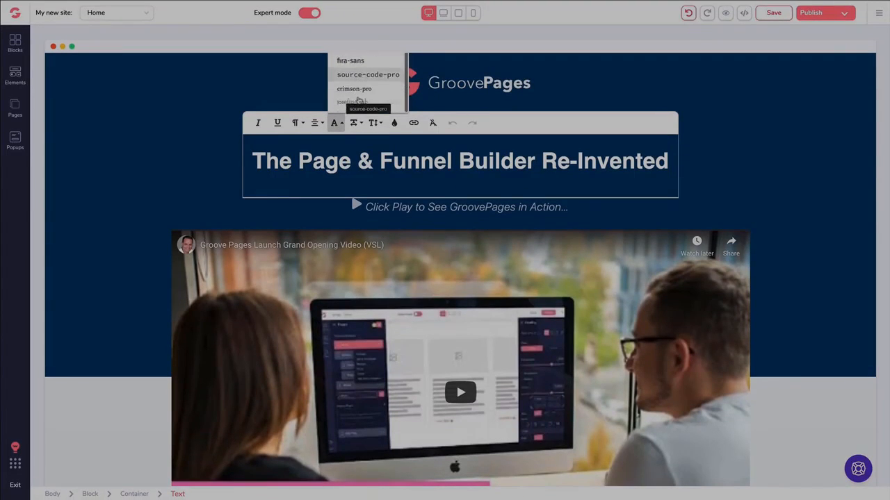
scroll(358, 100, up, 2)
click(339, 159)
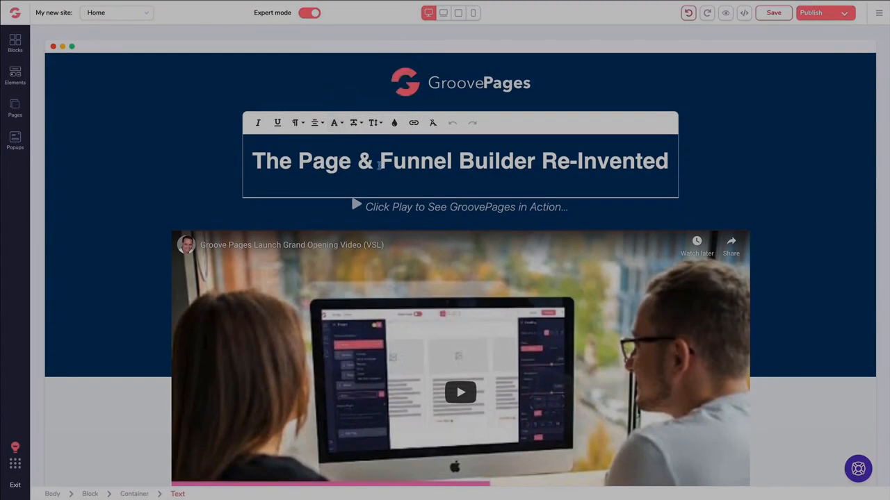
- Replace the word "Funnel" in the main headline with "Hello World"
drag(452, 163, 381, 162)
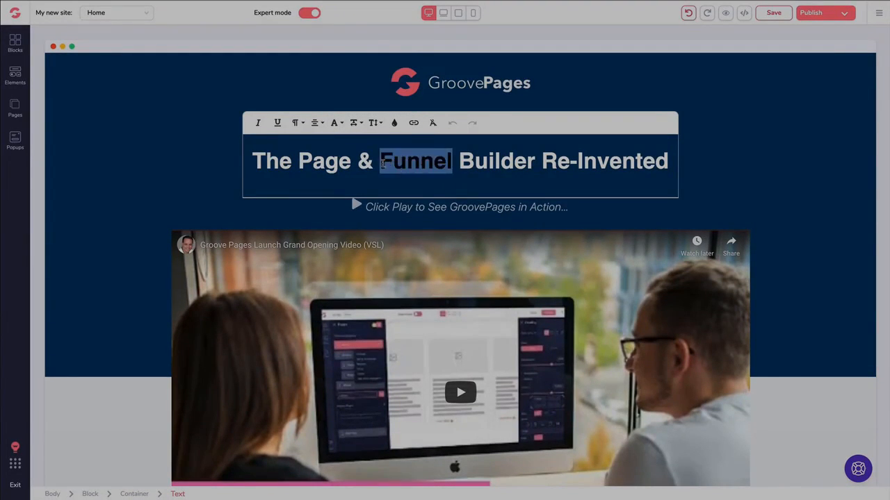
text(Hellow)
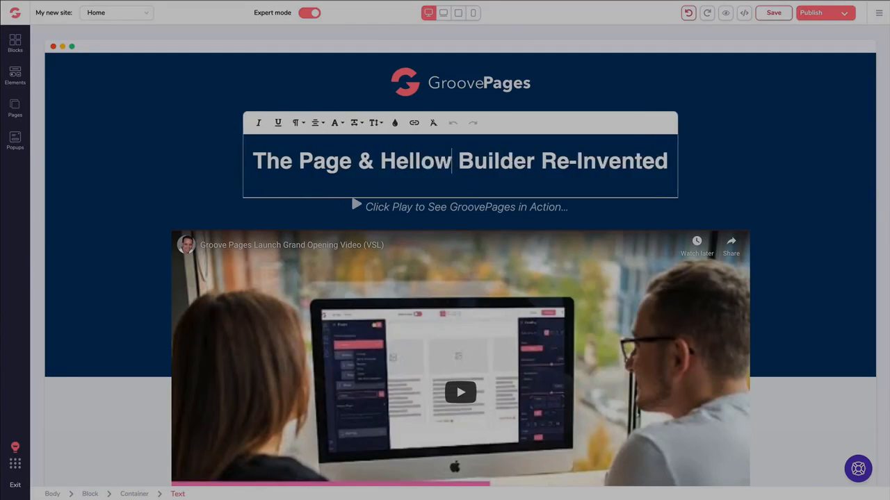
key(BackSpace)
text(World)
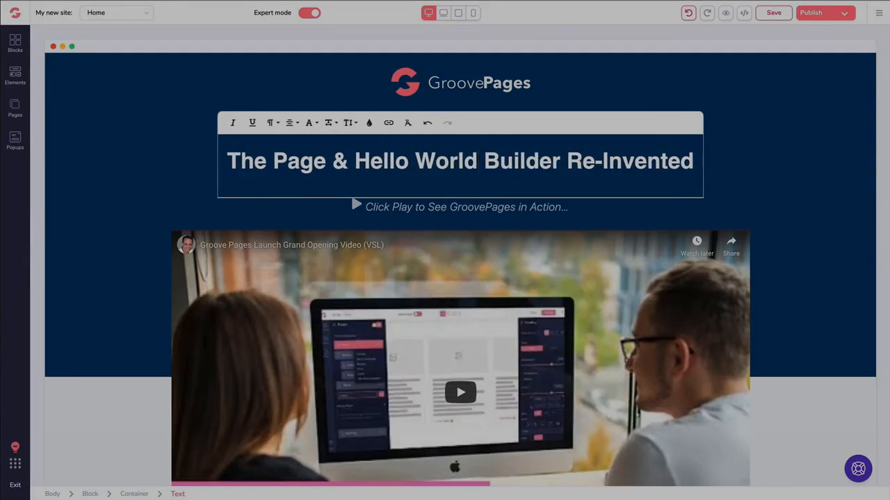
- Undo the wording change in the main headline and leave inline text editing
key(ctrl+z)
key(ctrl+z)
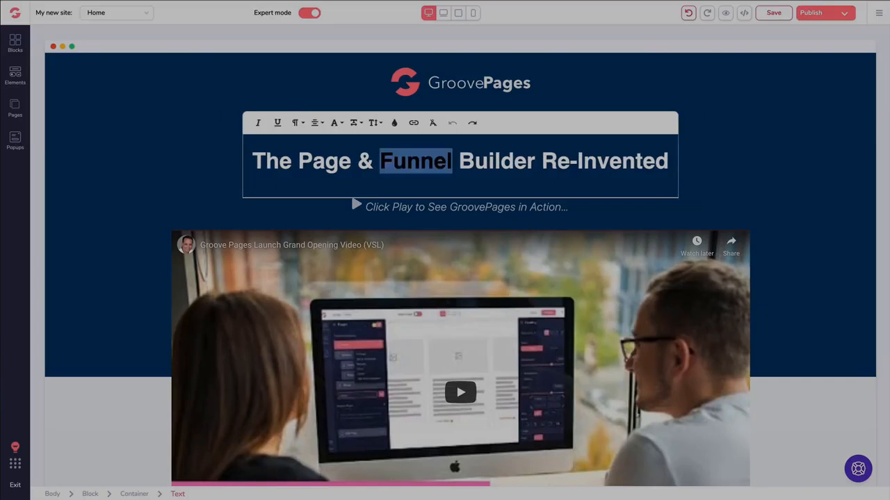
click(473, 161)
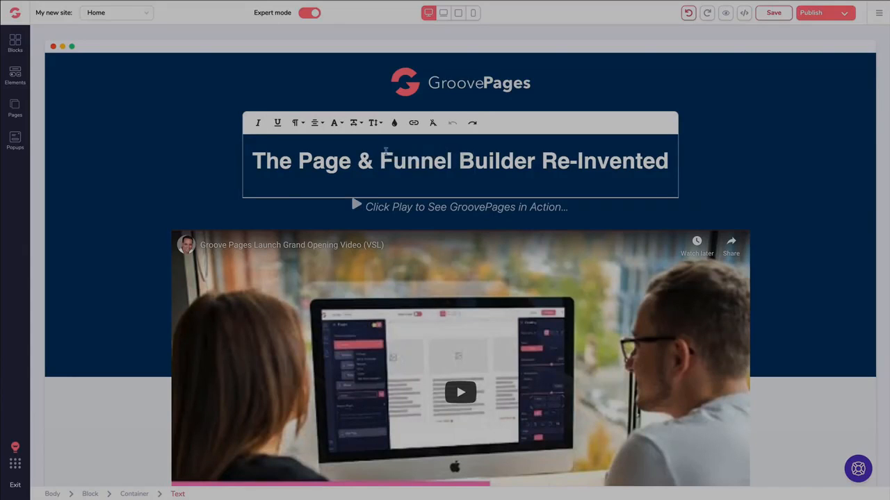
click(200, 137)
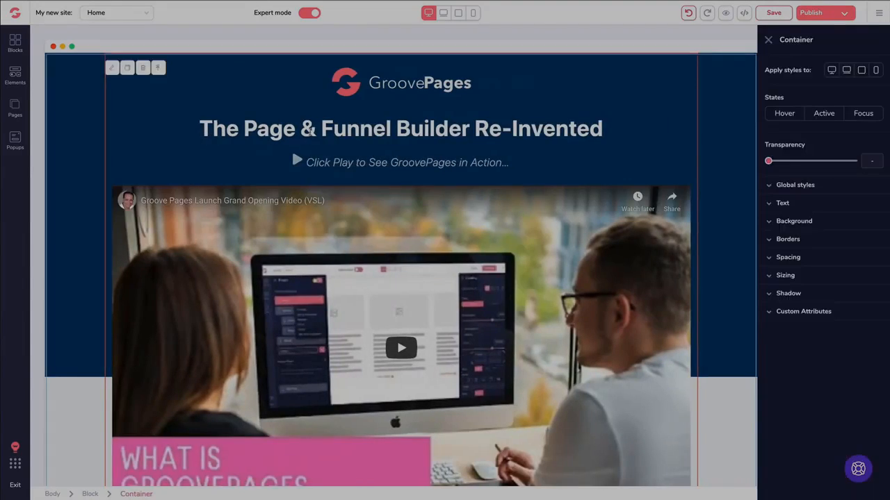
- Select the main headline and examine the font choices in its text style settings
click(308, 130)
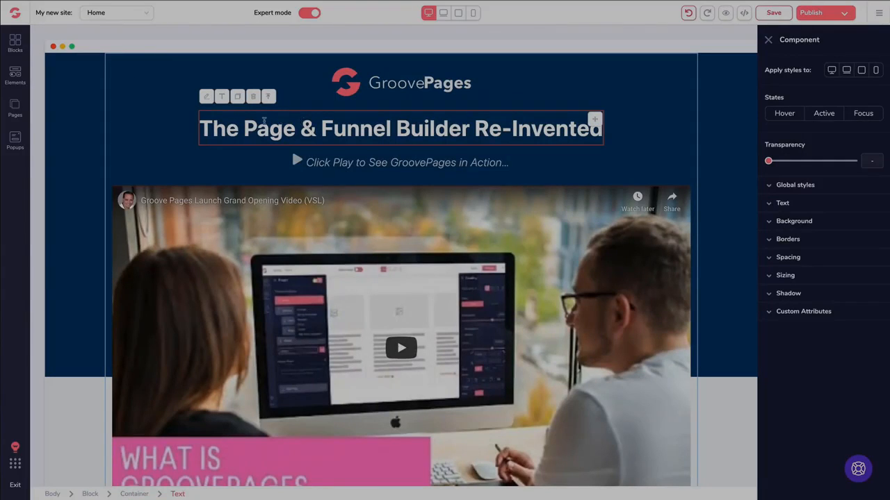
click(775, 203)
click(802, 227)
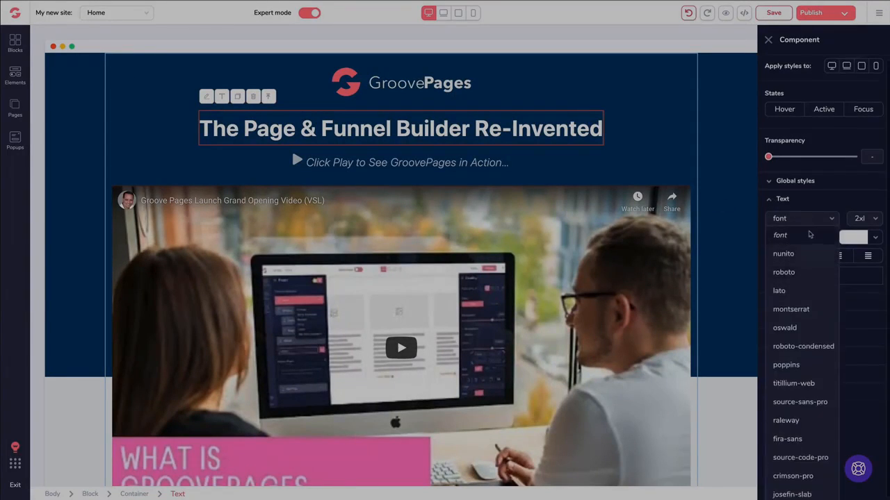
click(807, 204)
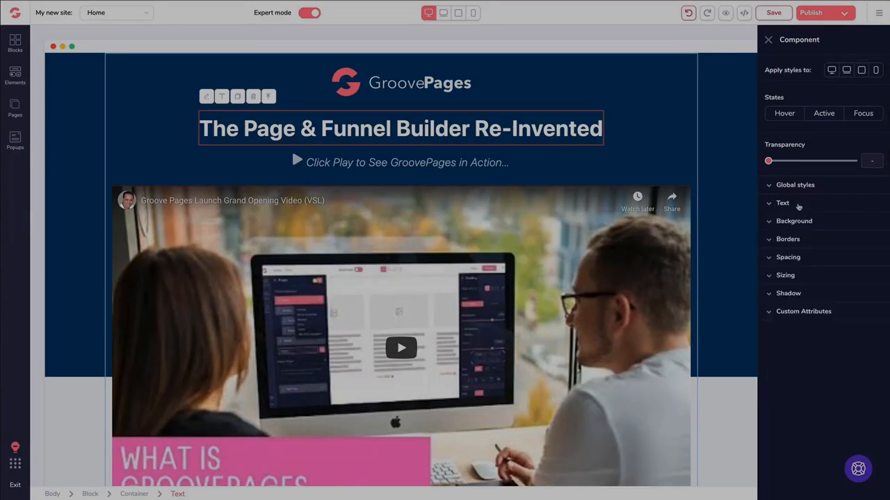
- Change the main headline's text color to dark red and undo the color change
click(797, 205)
click(847, 241)
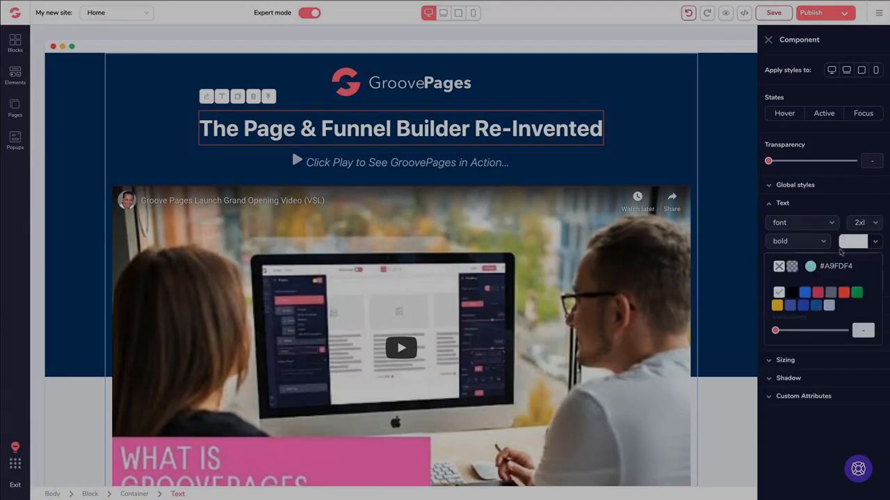
mouse_move(808, 296)
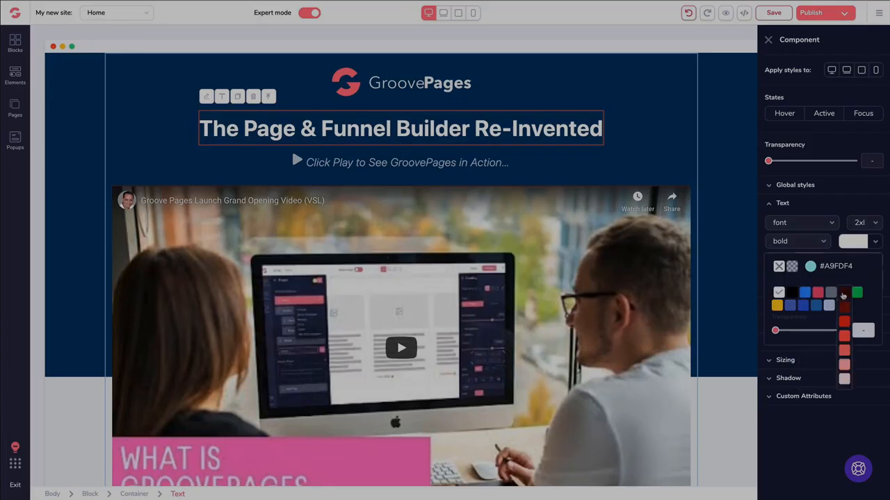
click(843, 296)
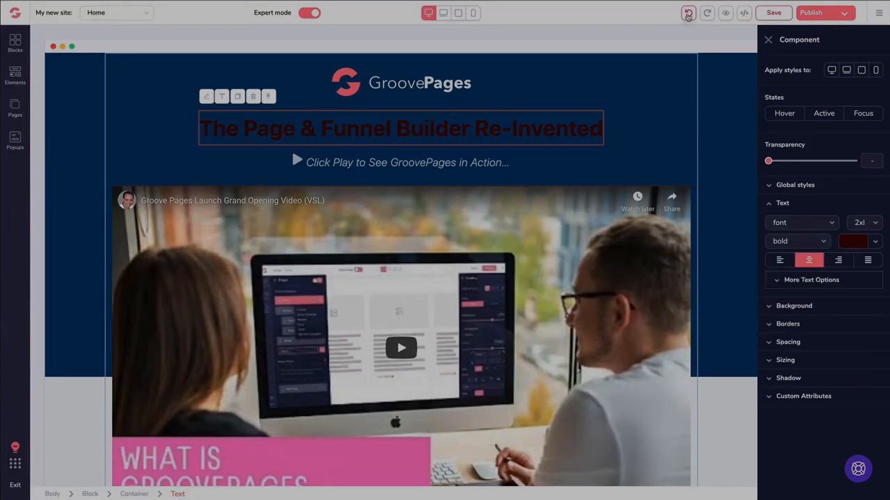
click(688, 12)
- Try left alignment on the main headline and set it back to centered
click(484, 130)
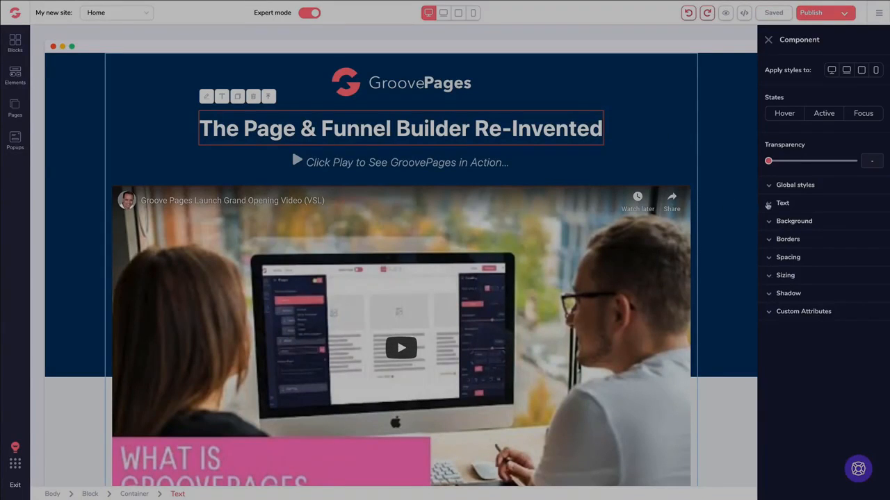
click(768, 204)
click(784, 262)
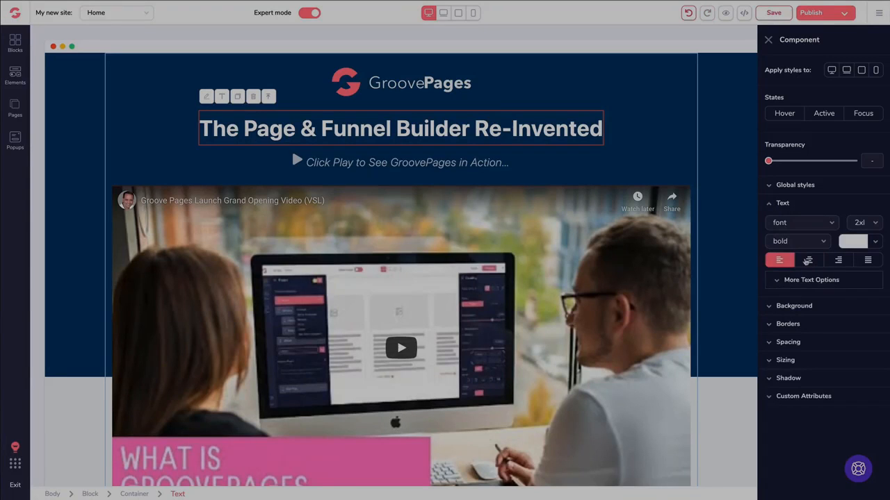
click(808, 260)
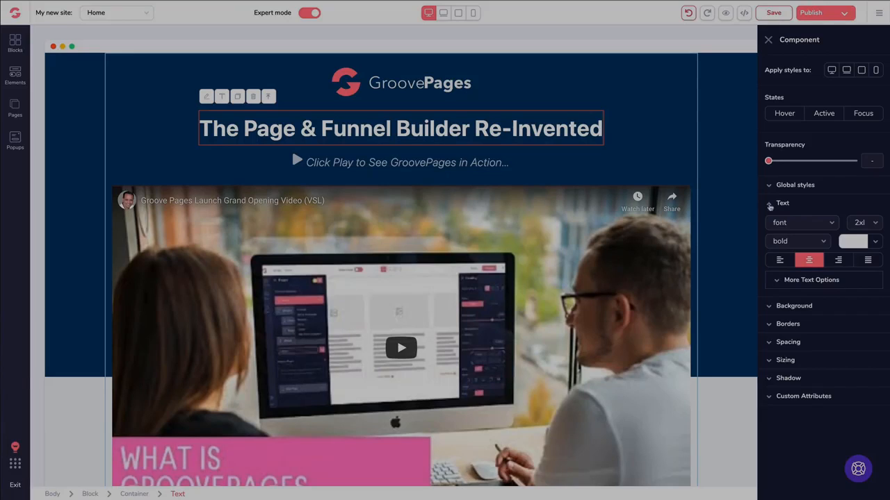
click(769, 205)
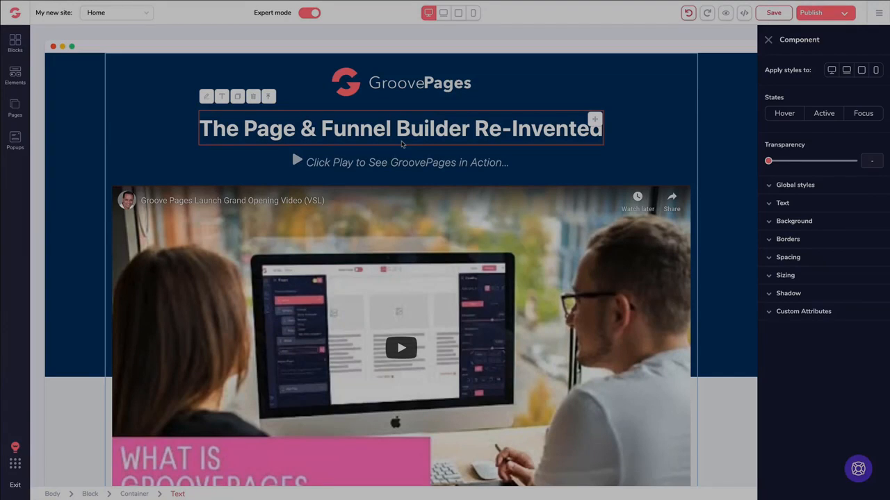
- Open the intro paragraph under the Grand Opening Bonuses headline for inline text editing and leave the text editor
scroll(401, 144, down, 8)
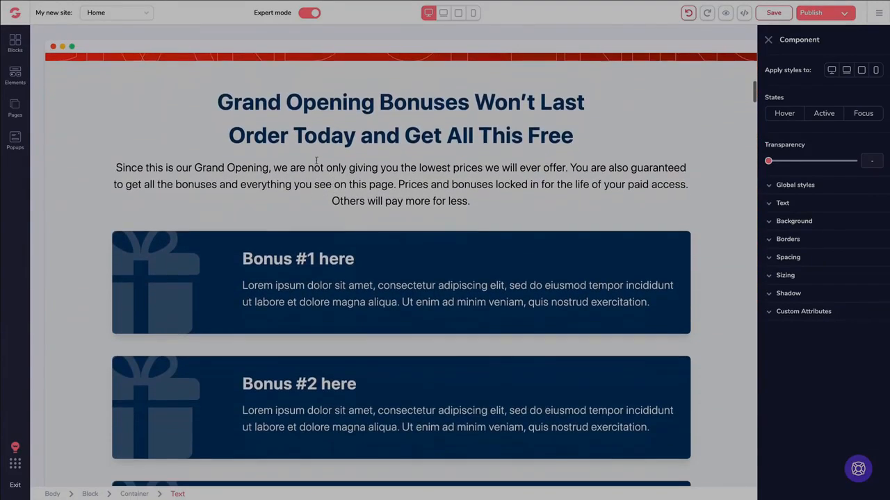
click(315, 166)
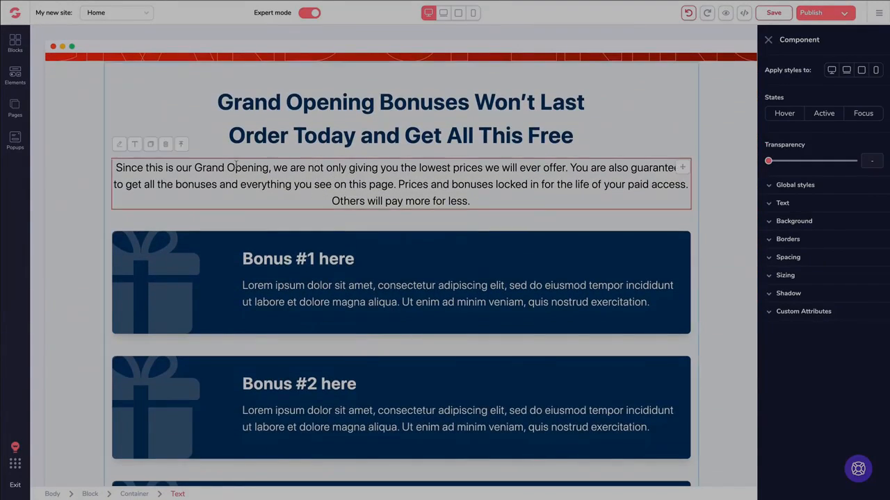
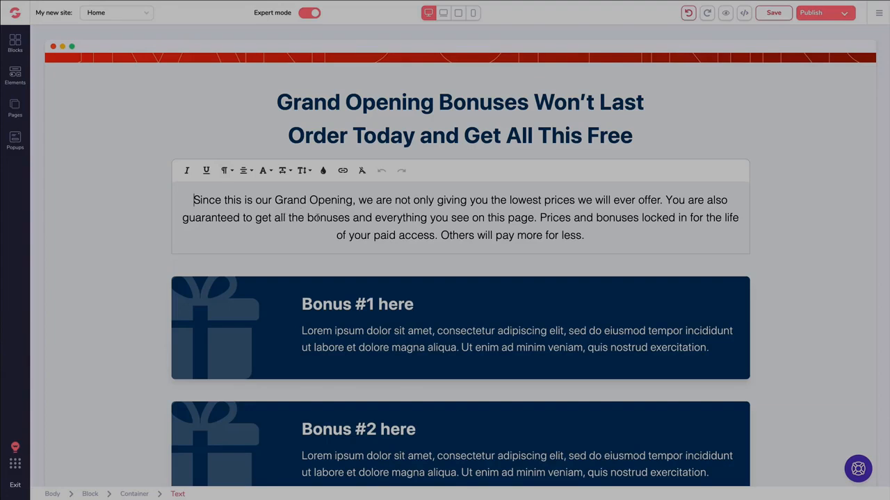
click(139, 158)
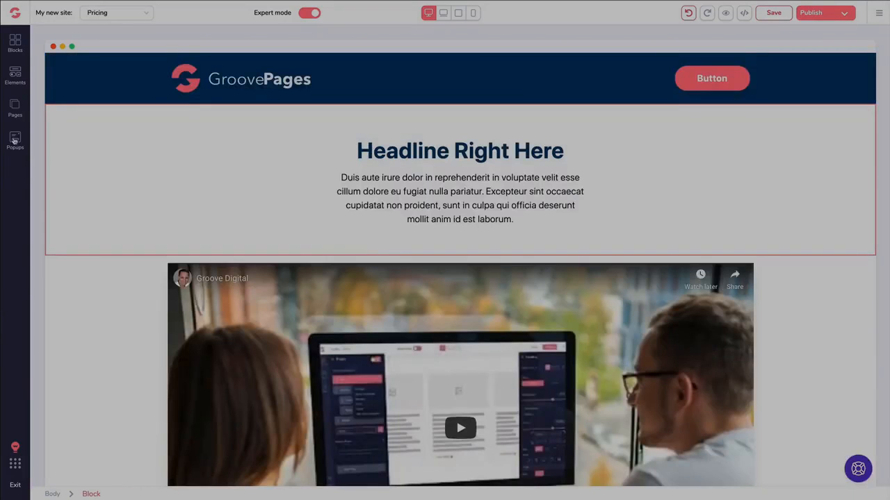
- Start creating a new popup for the Pricing page
click(15, 140)
click(97, 136)
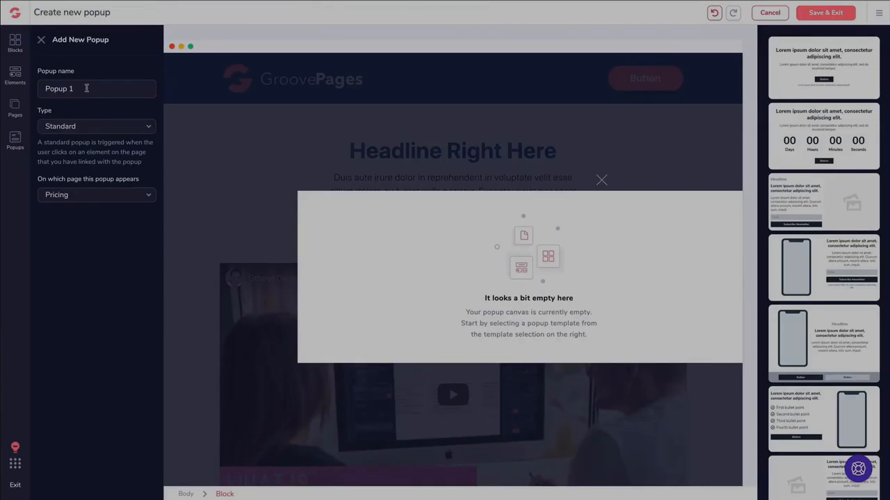
- Try the Entry type for the new popup and examine its popup behaviour choices
click(83, 127)
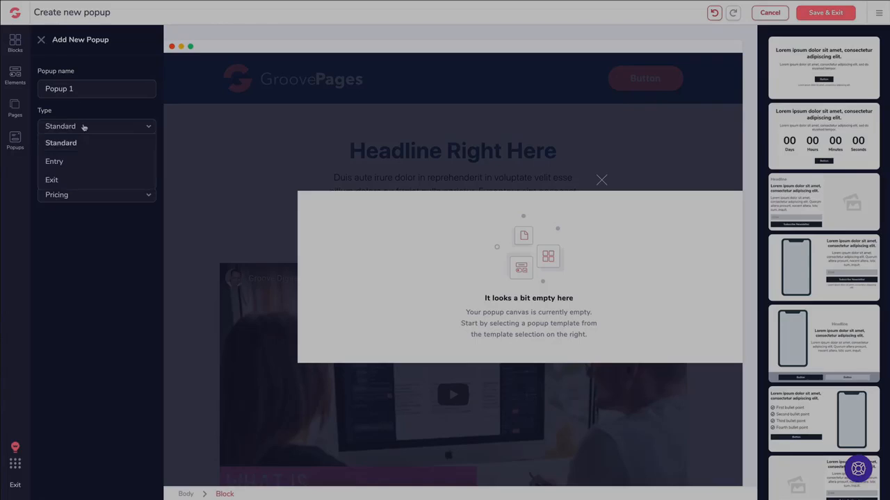
click(73, 167)
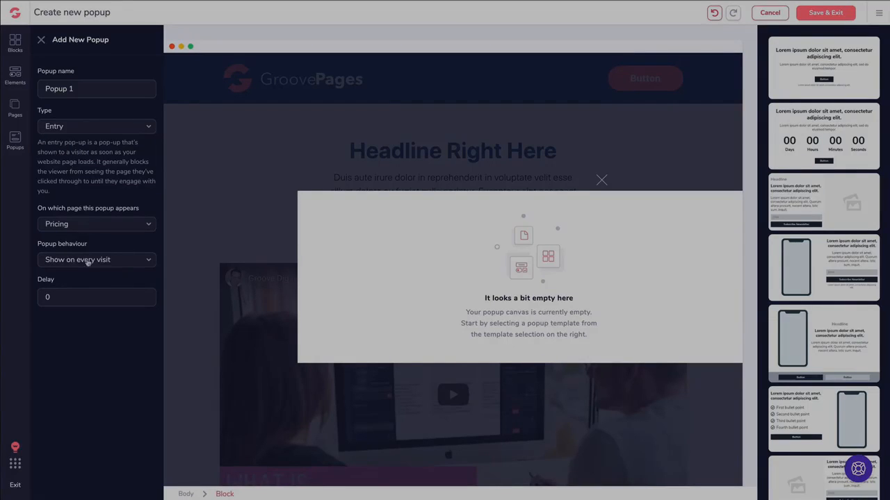
click(87, 262)
click(89, 260)
- Set the popup type to Exit and its behaviour to Show on every visit
click(67, 128)
click(71, 180)
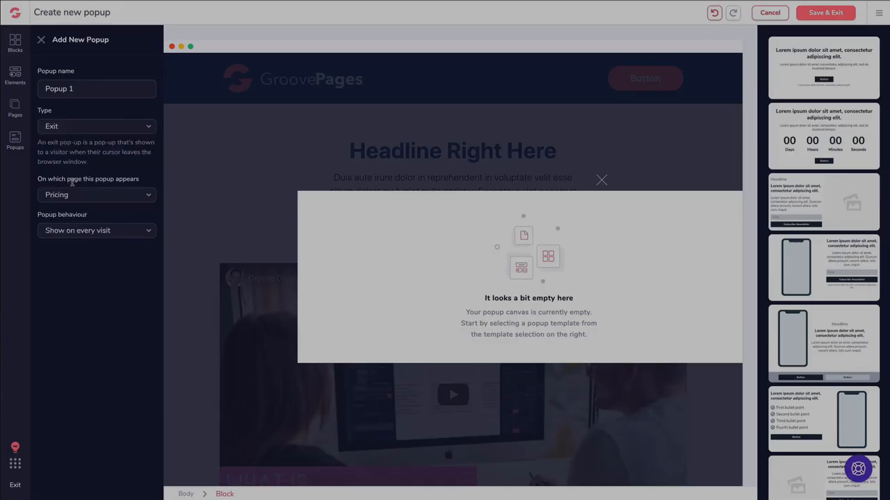
click(81, 230)
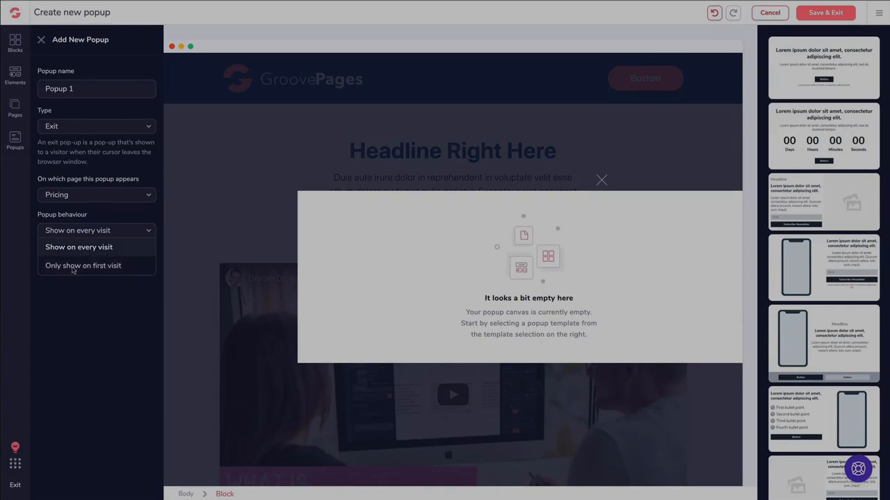
click(81, 248)
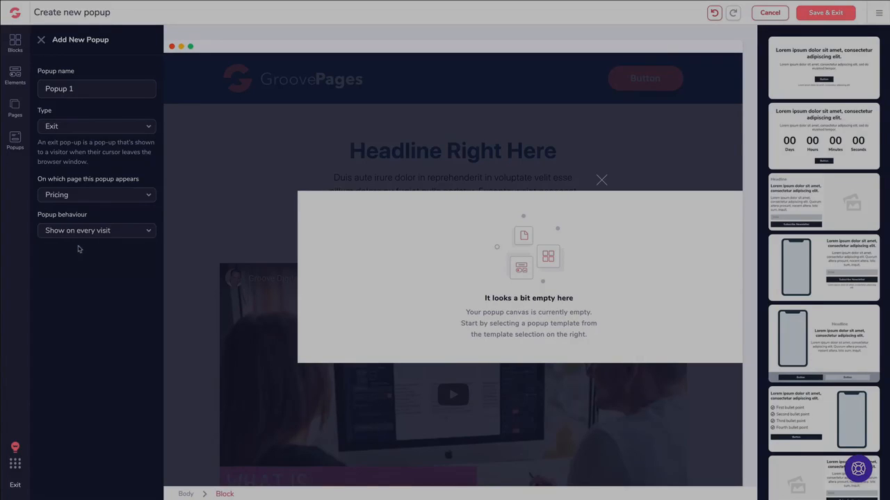
- Rename the new popup as Exit Pop Demo
click(86, 88)
key(ctrl+a)
text(Exit Pop Demo)
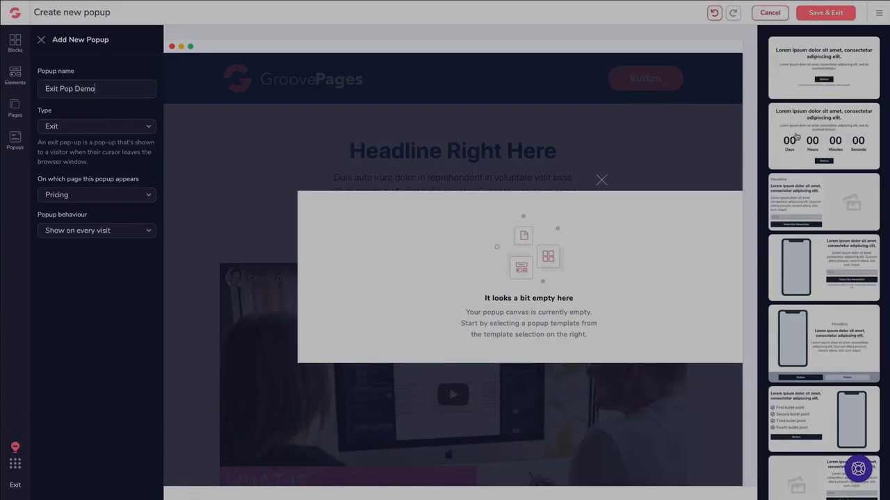
- Apply the countdown timer template to the popup, then save it and check the site's list of popups
click(798, 137)
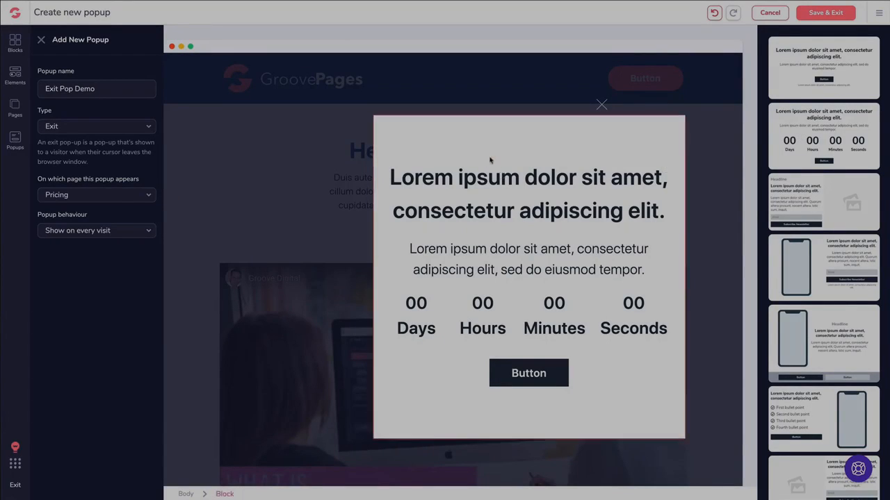
click(825, 14)
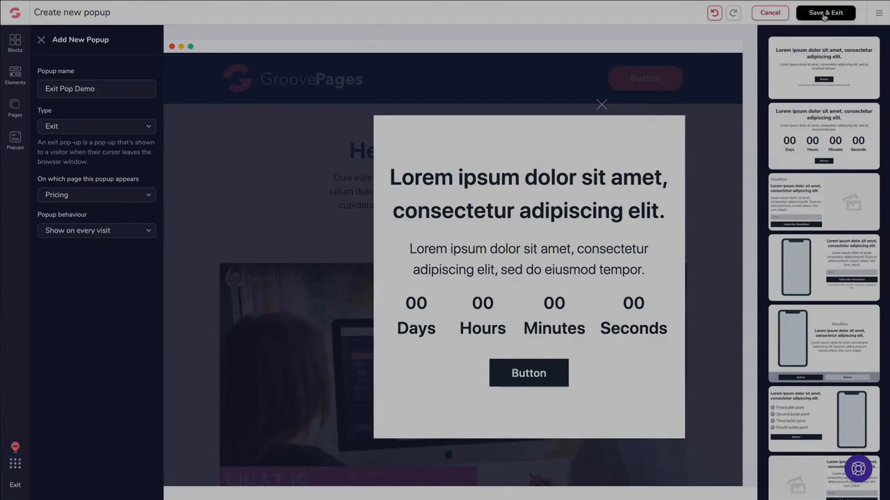
click(17, 138)
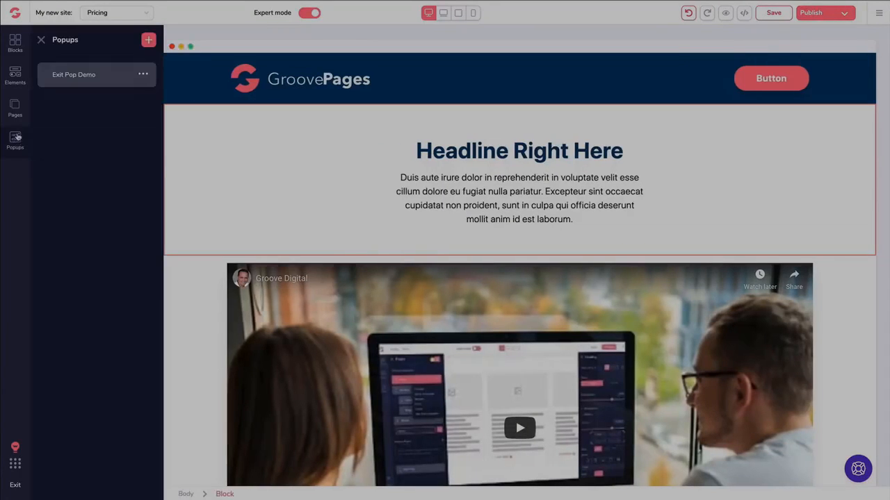
- Create a standard popup named "Button Popup" for the Pricing page using the headline, text and button template without countdown, and save it
click(148, 40)
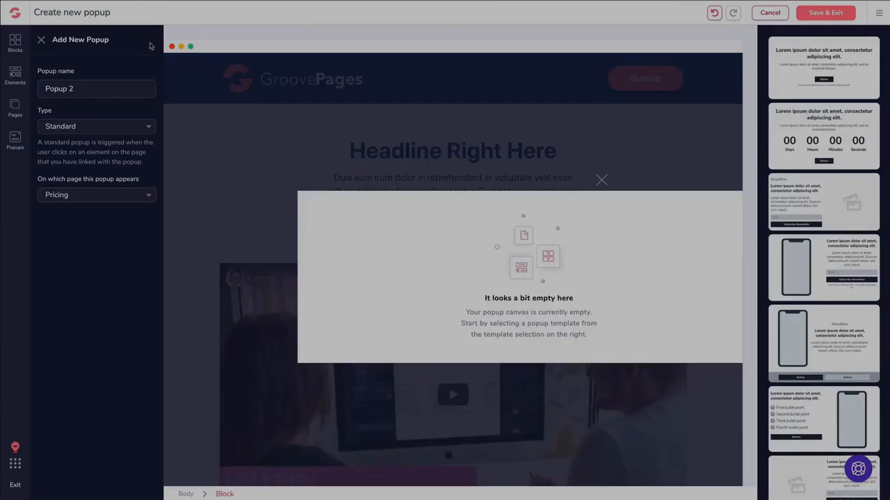
triple_click(94, 89)
text(Buuton Po)
click(59, 89)
key(BackSpace)
text(t)
click(822, 82)
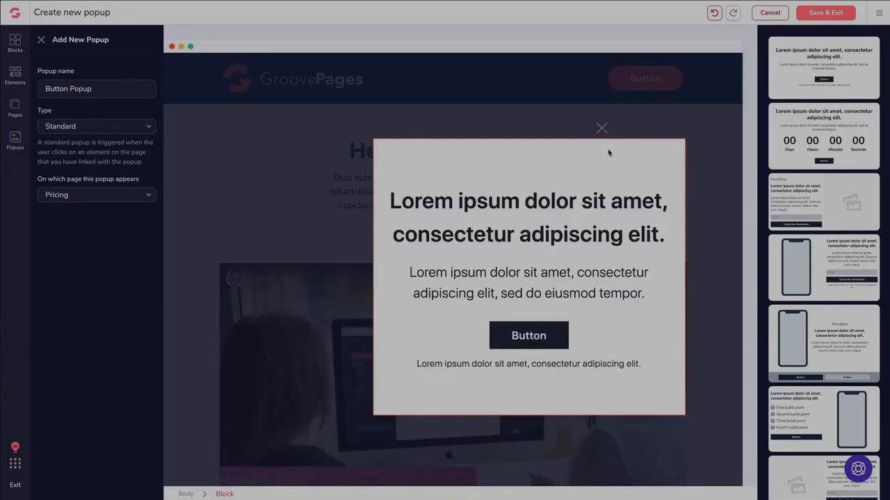
click(826, 12)
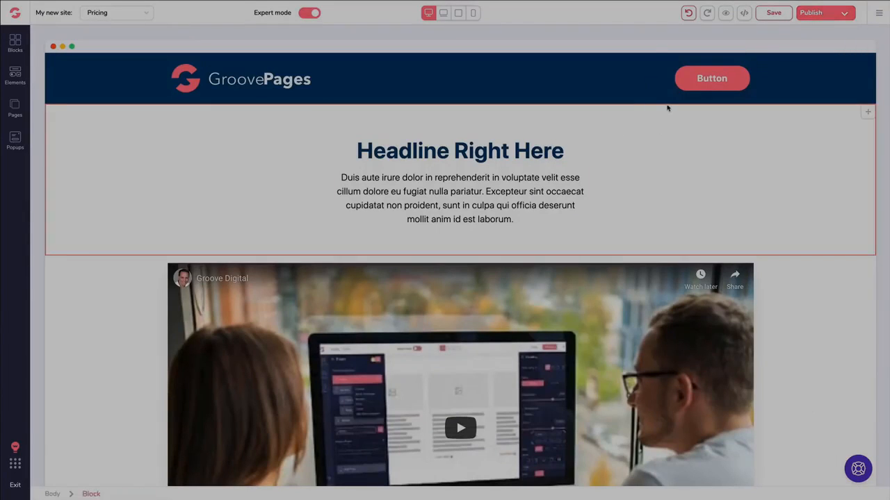
- Set the header button's text to "Download Now", link it to the popup "Button Popup", and save the page
click(737, 75)
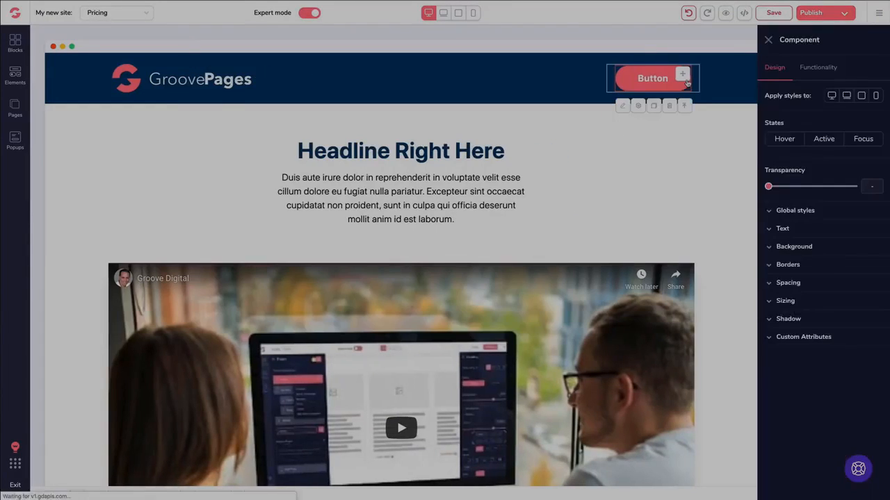
click(824, 67)
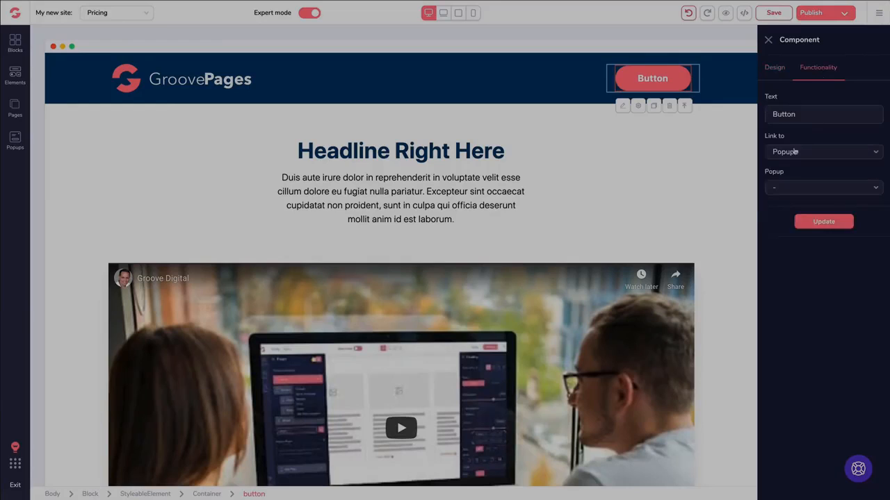
double_click(793, 114)
text(Download Now)
click(788, 153)
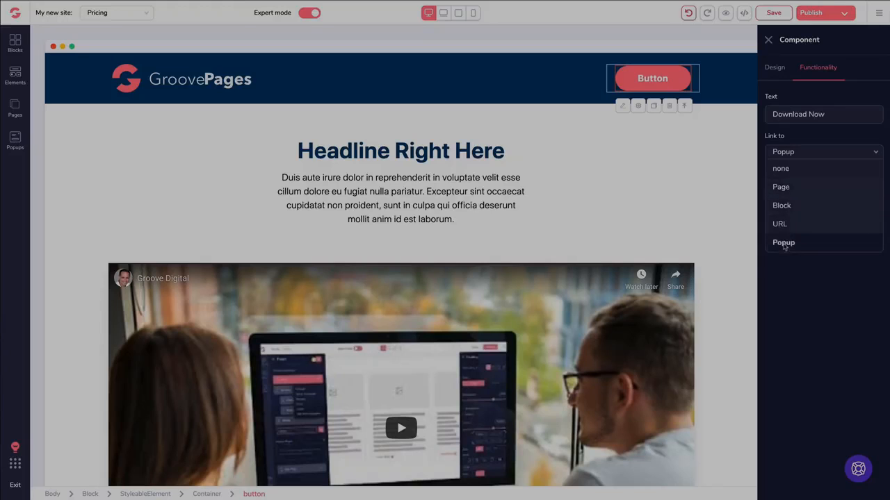
click(783, 243)
click(788, 188)
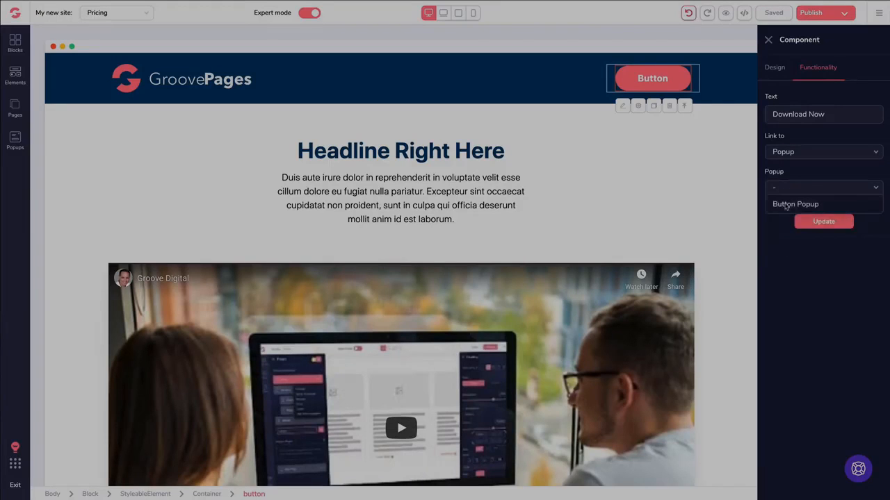
click(788, 207)
click(822, 221)
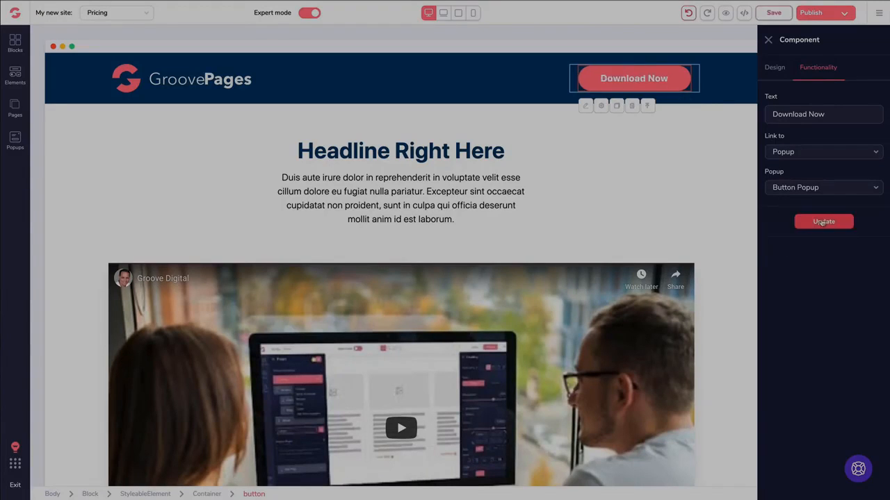
click(770, 12)
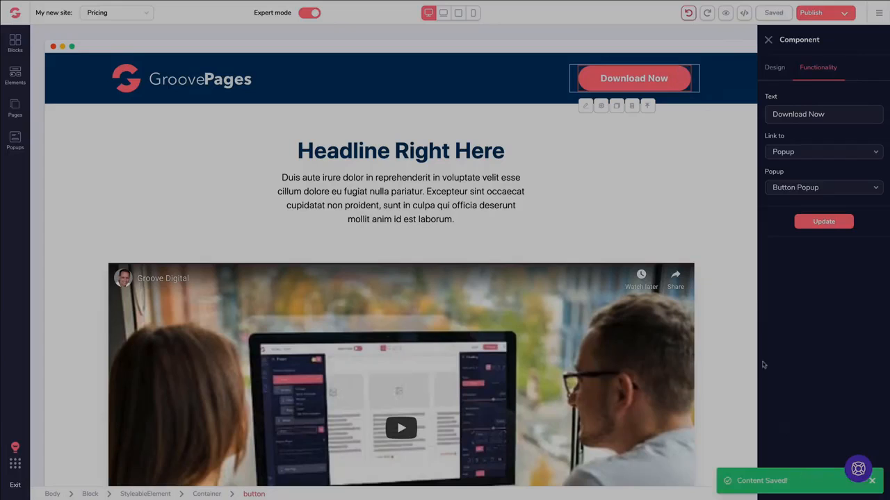
- Preview the Pricing page, dismiss the countdown popup, and test that the Download Now button opens its popup
click(726, 15)
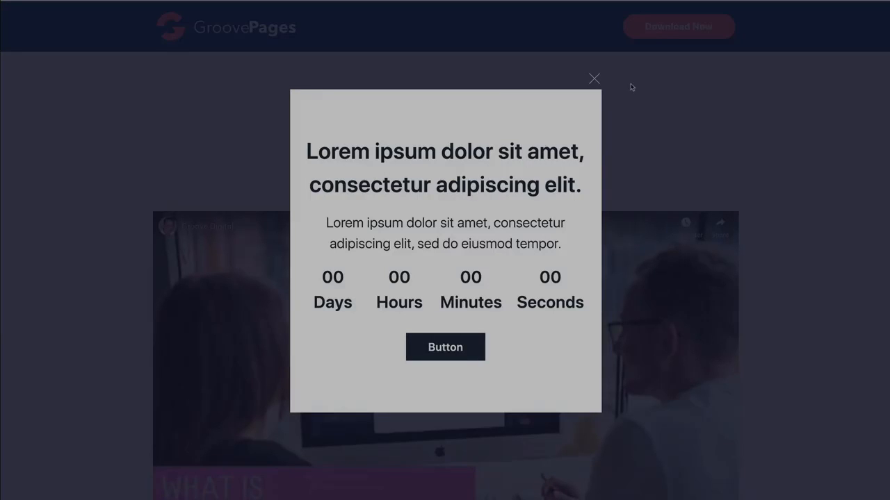
click(594, 79)
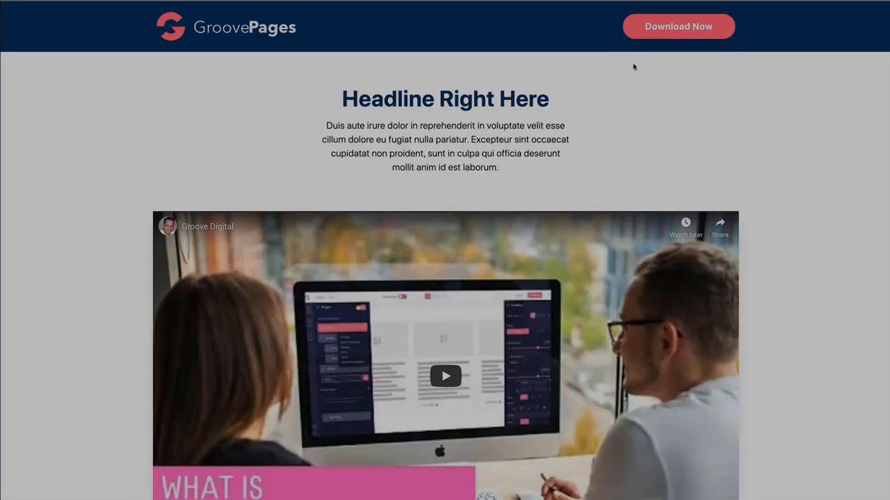
click(654, 31)
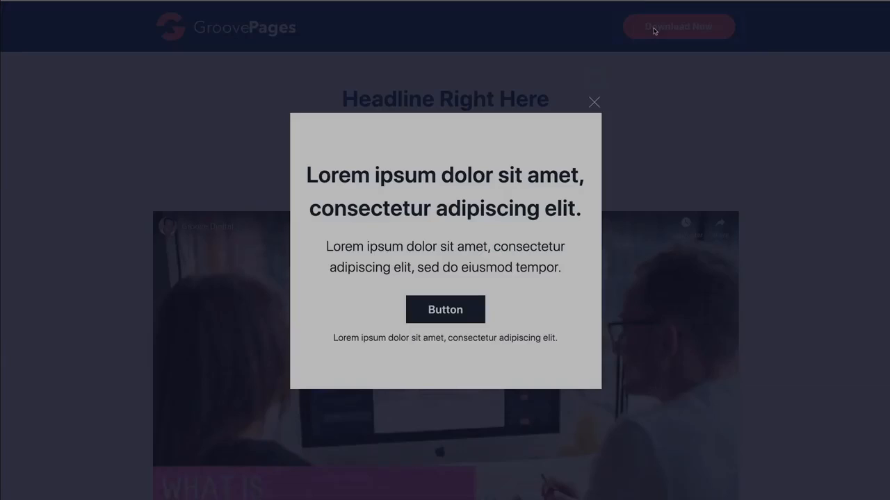
click(595, 104)
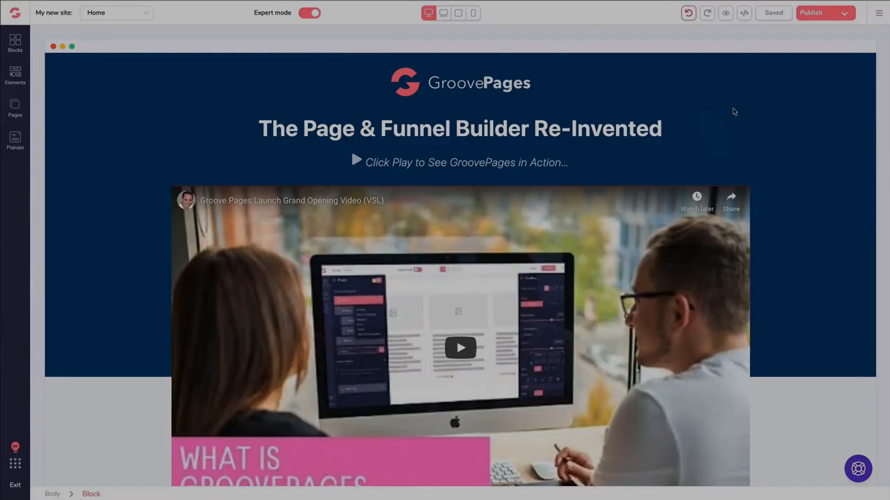
- Try a light blue background colour on the Home page's "Everyone's making the switch!" block
scroll(733, 111, down, 8)
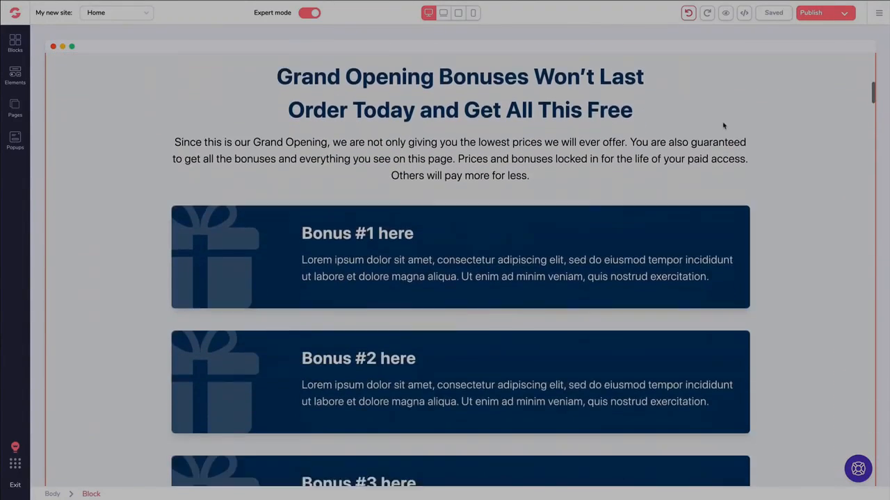
scroll(722, 126, down, 8)
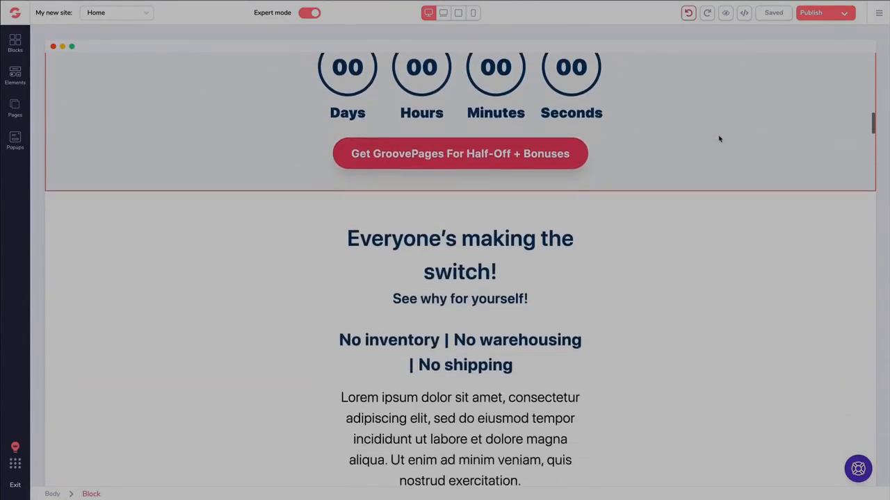
scroll(720, 138, down, 3)
scroll(695, 142, up, 1)
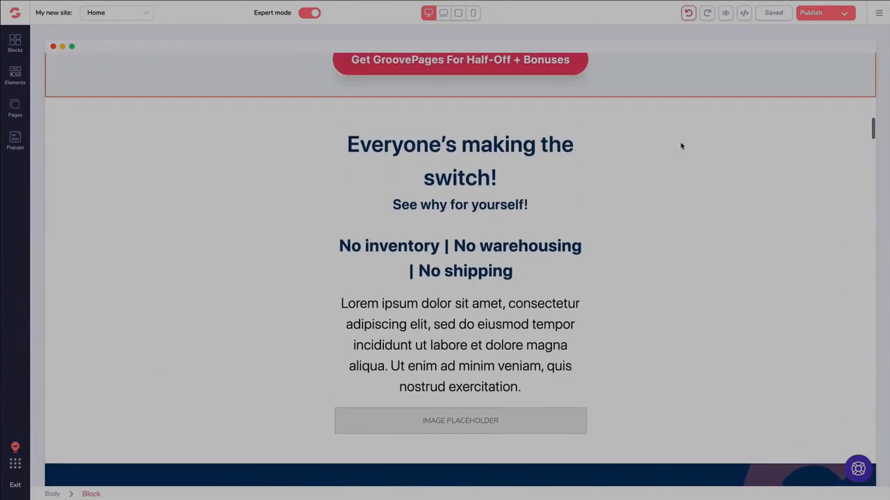
click(150, 164)
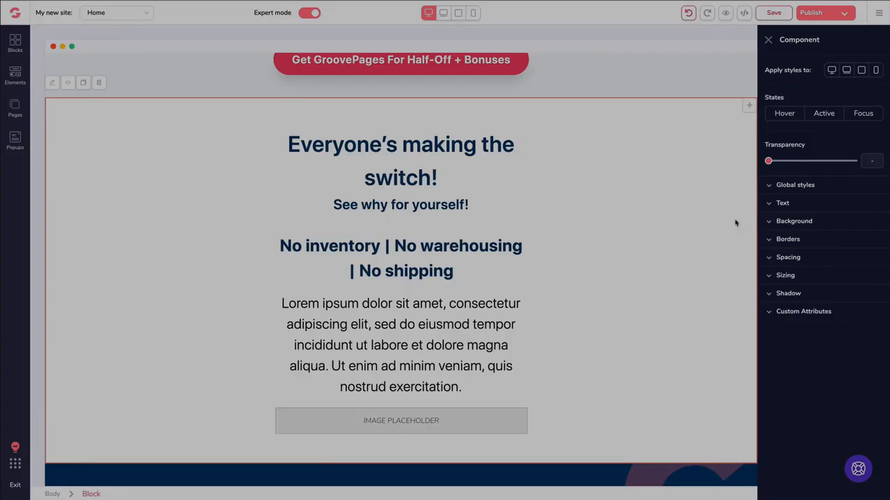
click(771, 222)
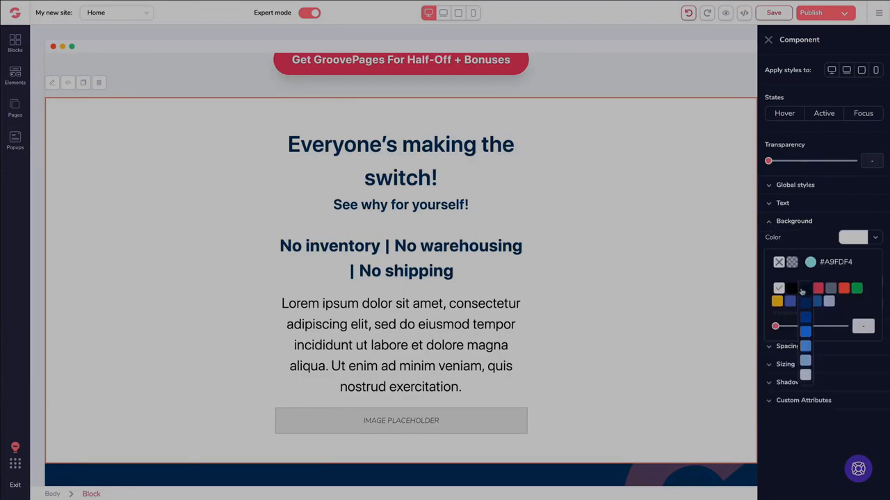
click(805, 363)
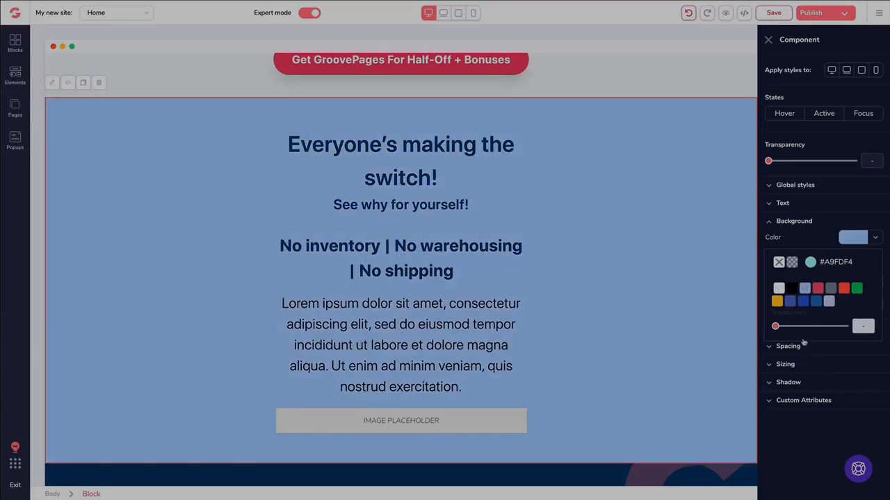
- Try several grey shades as the background colour of the "Everyone's making the switch!" block
mouse_move(831, 292)
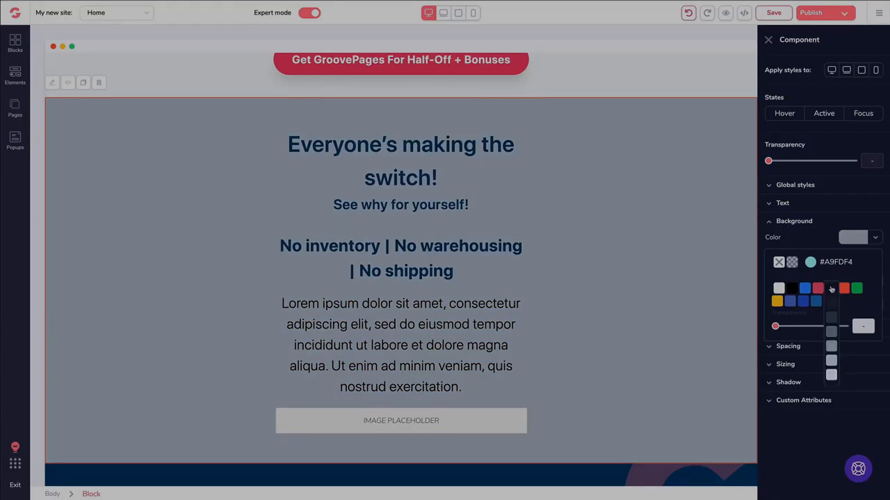
click(831, 304)
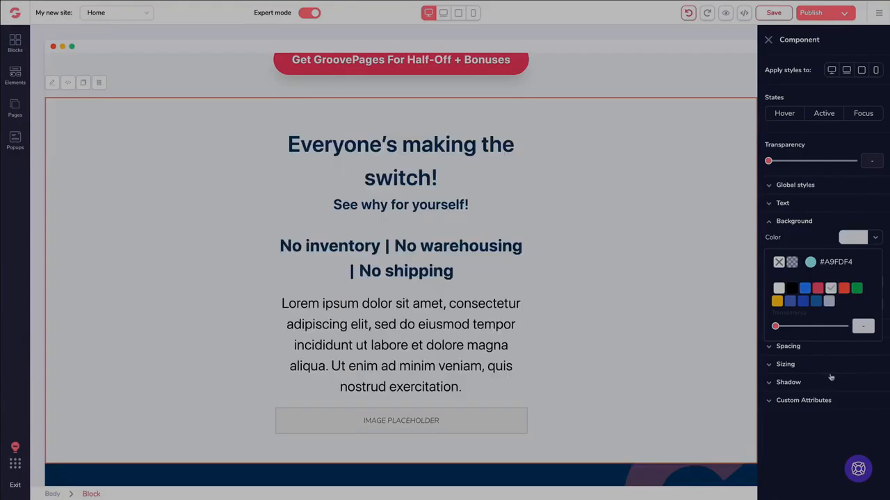
click(831, 374)
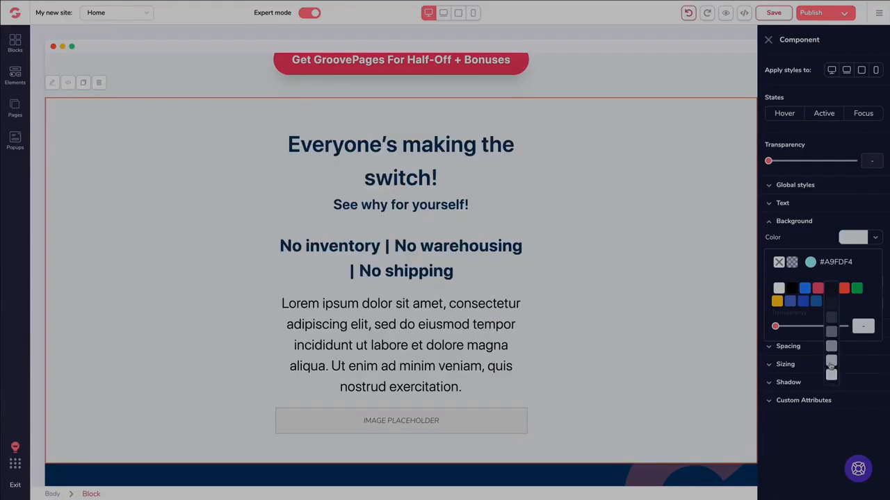
click(831, 362)
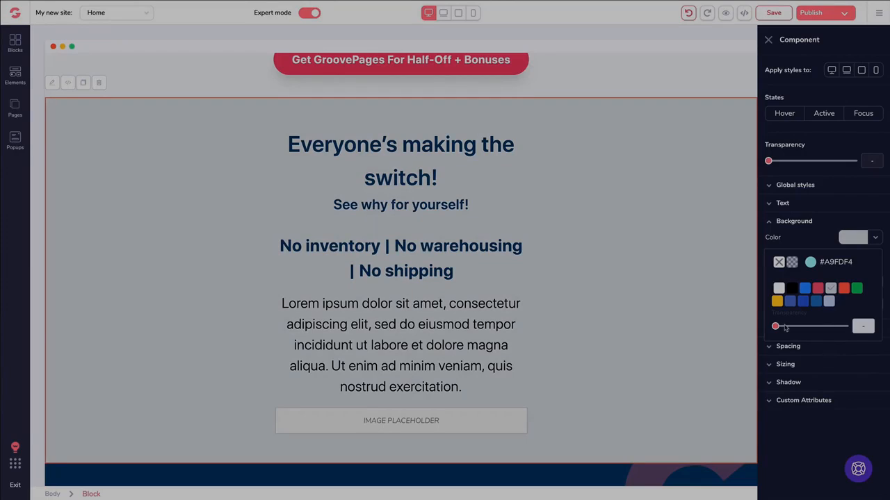
mouse_move(776, 327)
mouse_down()
mouse_move(818, 325)
mouse_move(775, 326)
mouse_up()
- Try the custom background colour #A9FDF4 on the "Everyone's making the switch!" block and clear its background colour
click(810, 262)
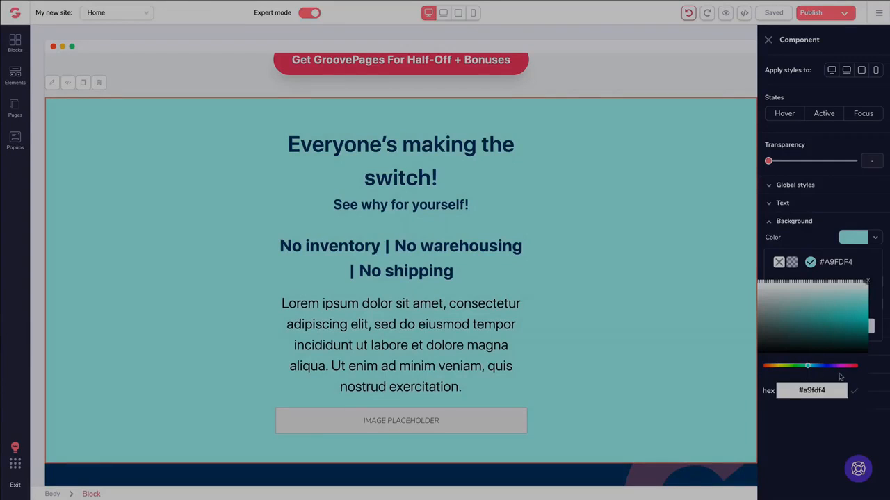
click(779, 262)
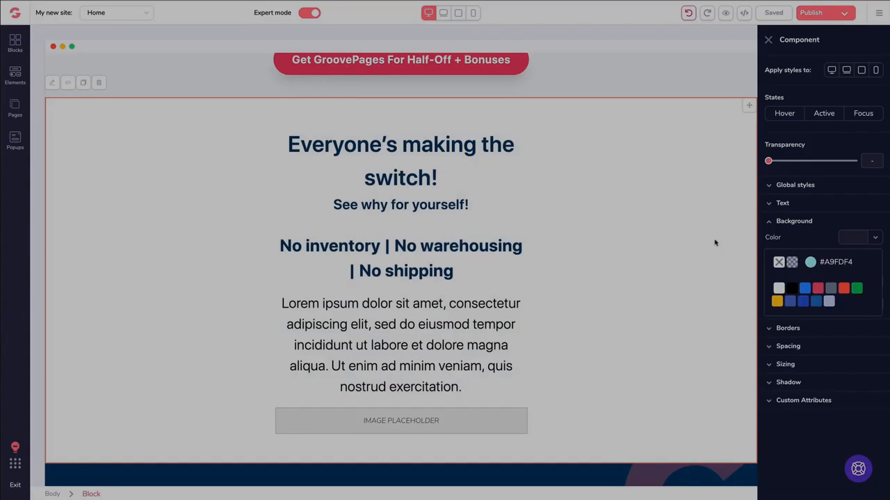
click(829, 222)
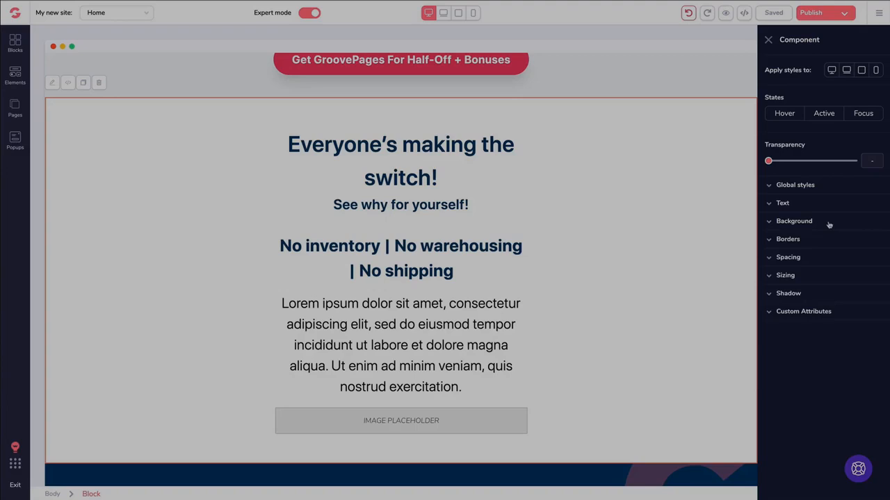
click(826, 222)
click(839, 224)
click(830, 224)
click(804, 240)
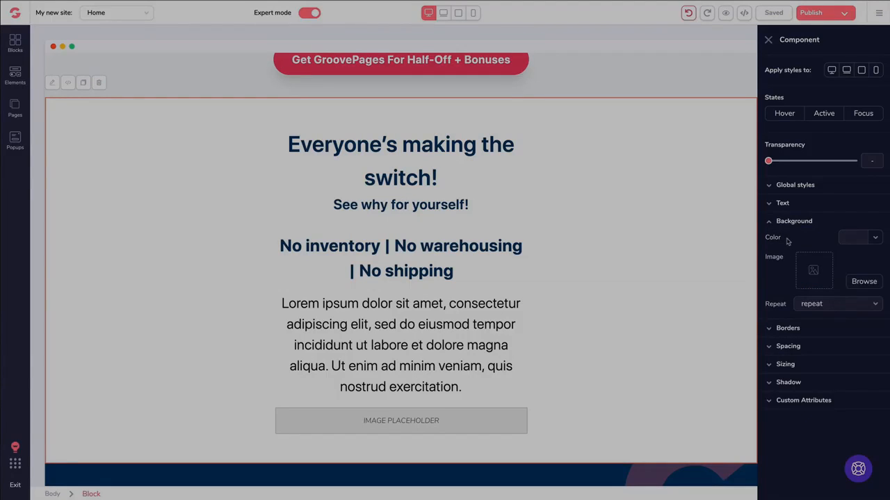
- Search the free stock photos for "background" and set the light wood image with green leaves as the block's background image
click(859, 283)
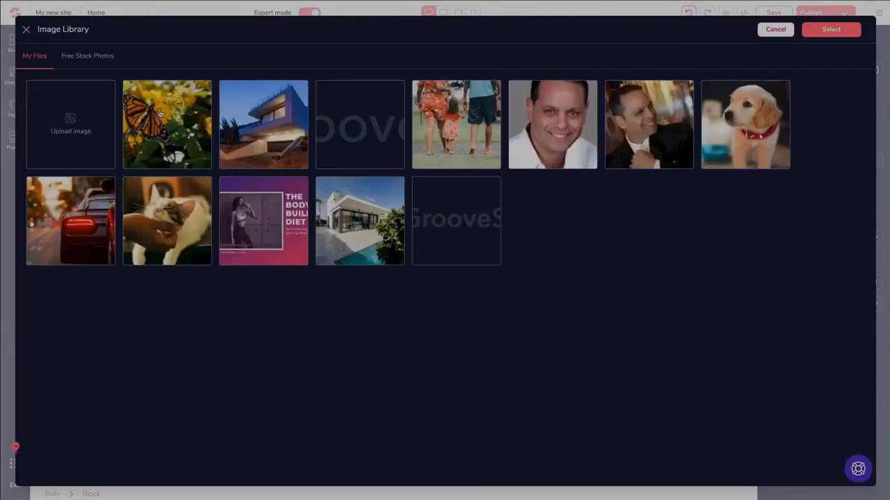
click(85, 61)
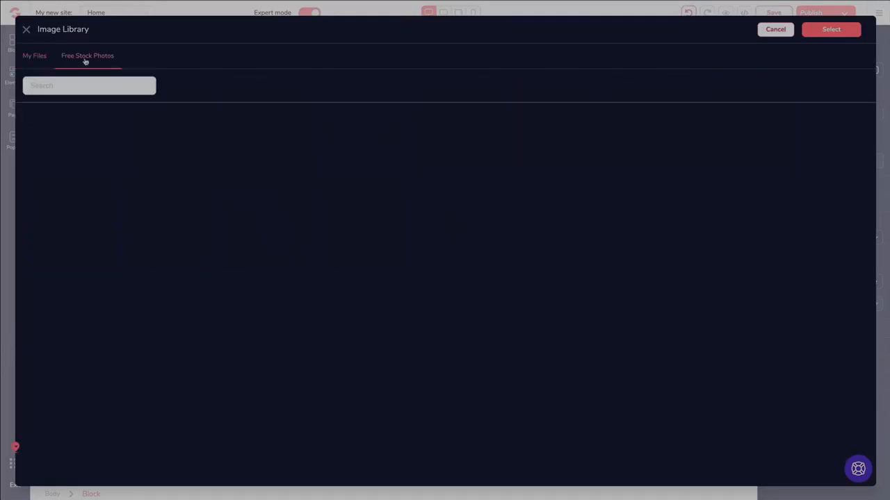
click(106, 89)
text(background)
key(Return)
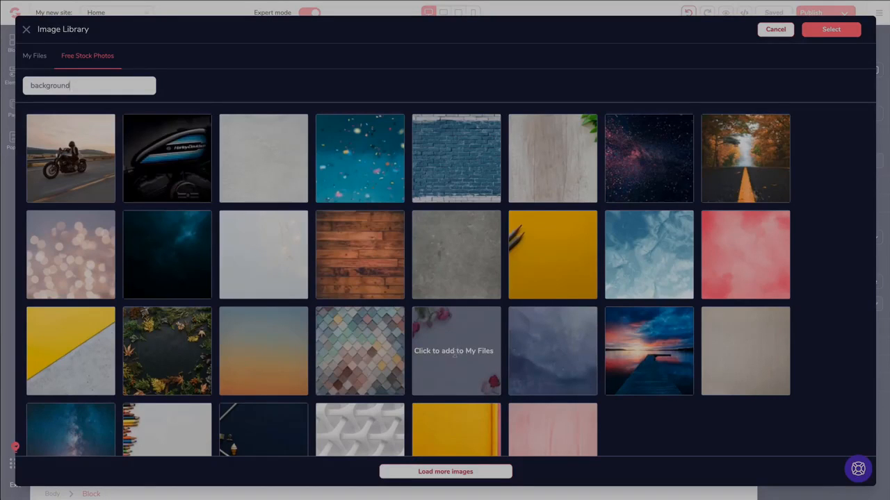
click(540, 158)
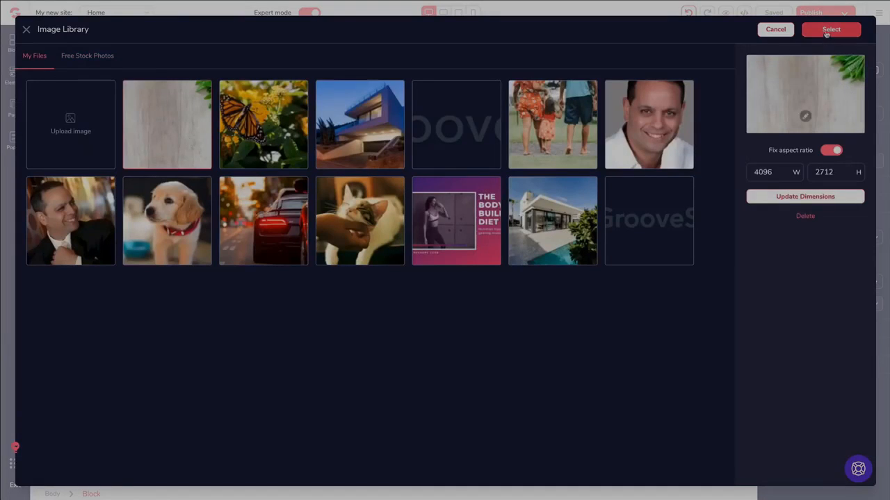
click(829, 30)
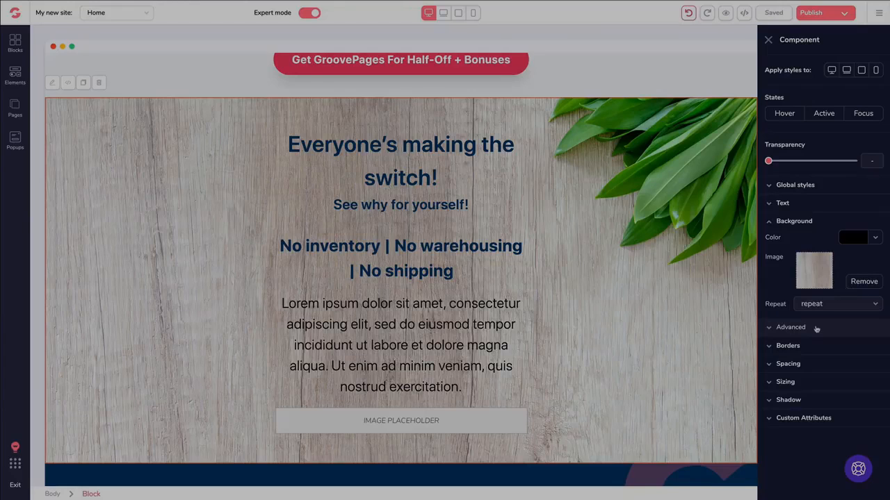
scroll(590, 176, down, 1)
scroll(589, 176, up, 1)
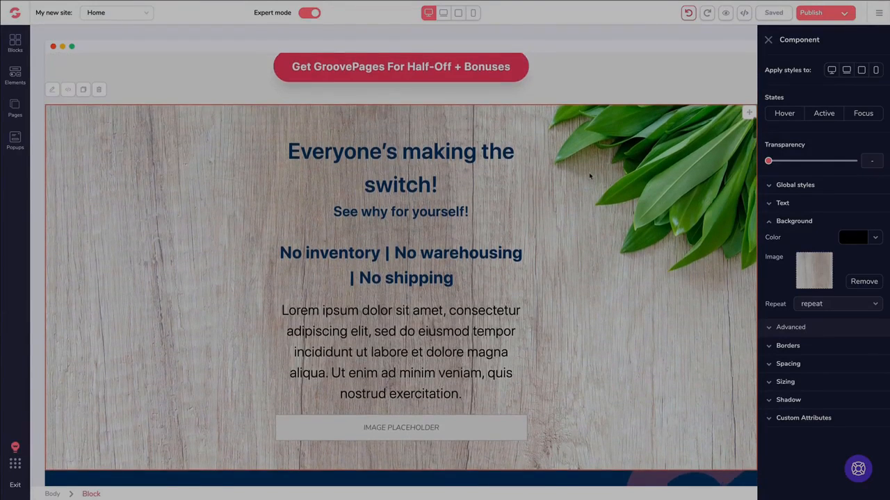
scroll(590, 176, down, 1)
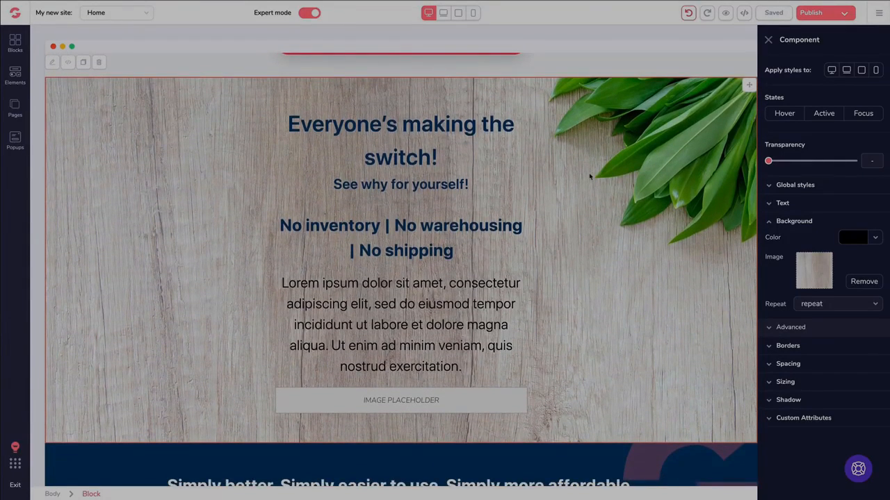
scroll(574, 213, down, 1)
scroll(574, 214, up, 5)
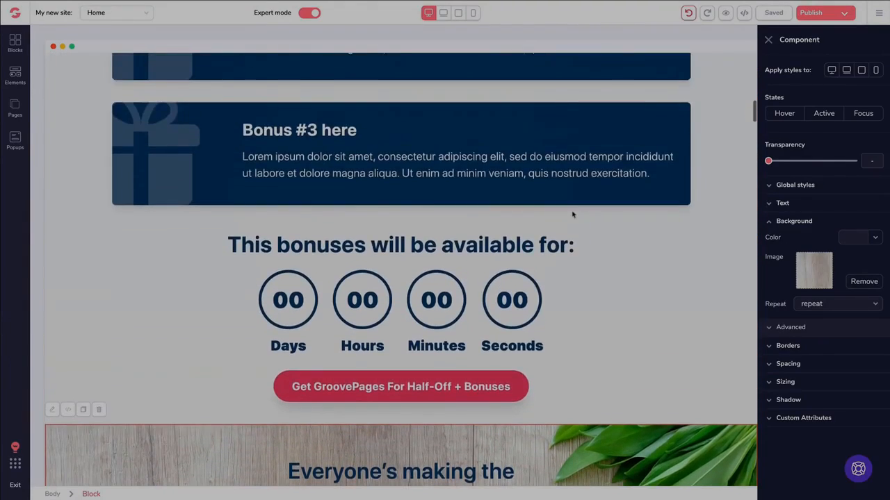
- Examine the Countdown designs among the wireframe blocks and the categories offered in the premium blocks
scroll(574, 213, down, 1)
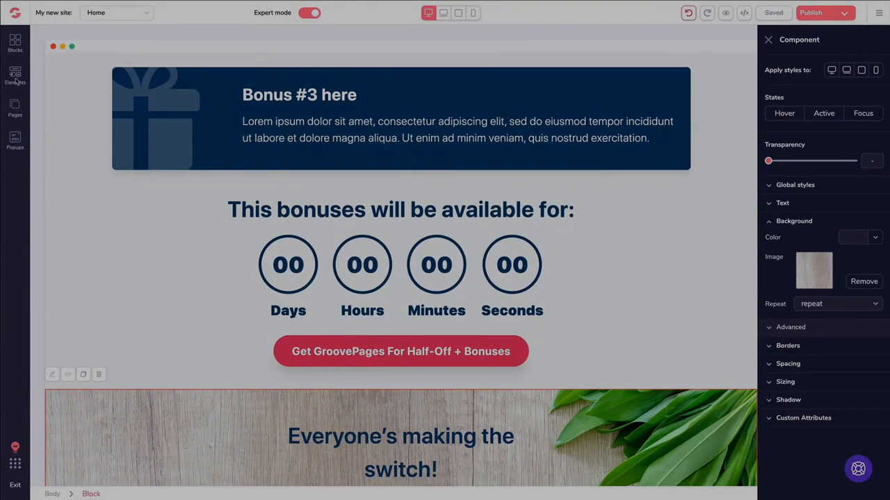
click(15, 43)
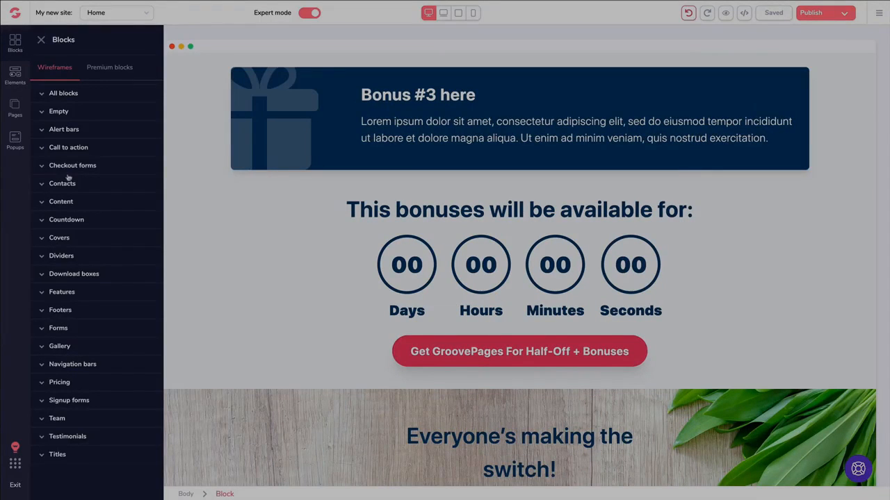
click(66, 221)
scroll(89, 241, down, 6)
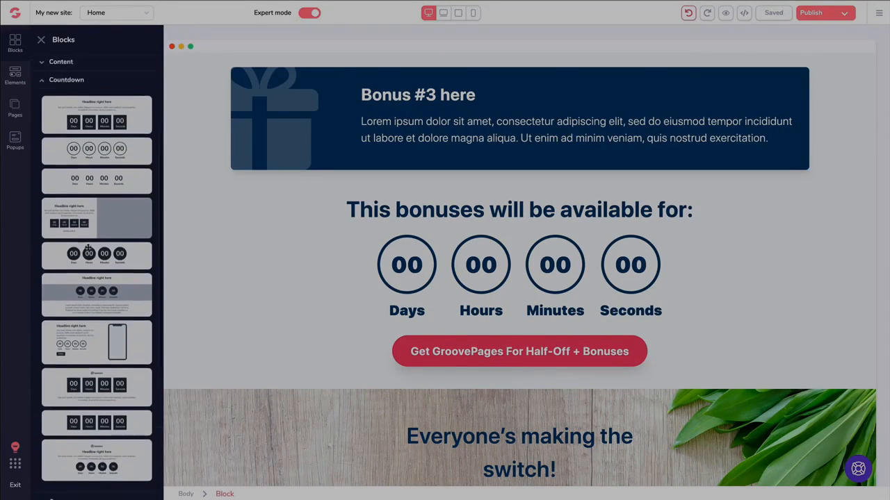
scroll(92, 229, up, 6)
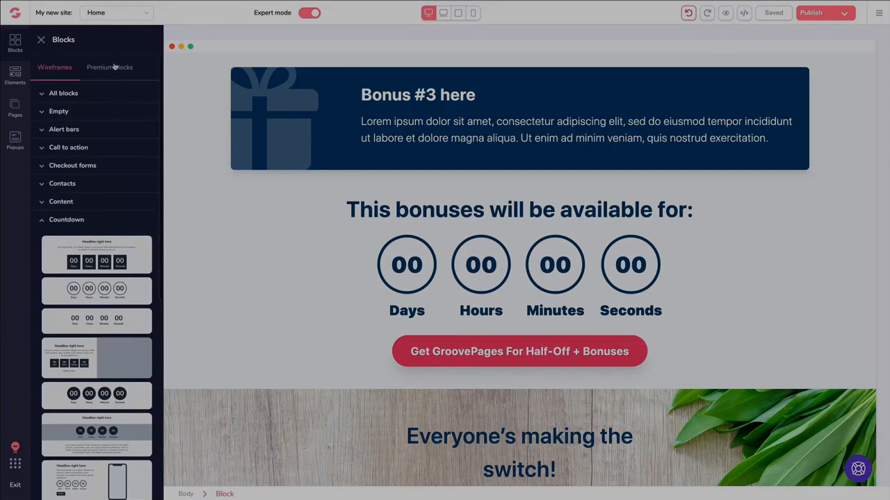
click(111, 67)
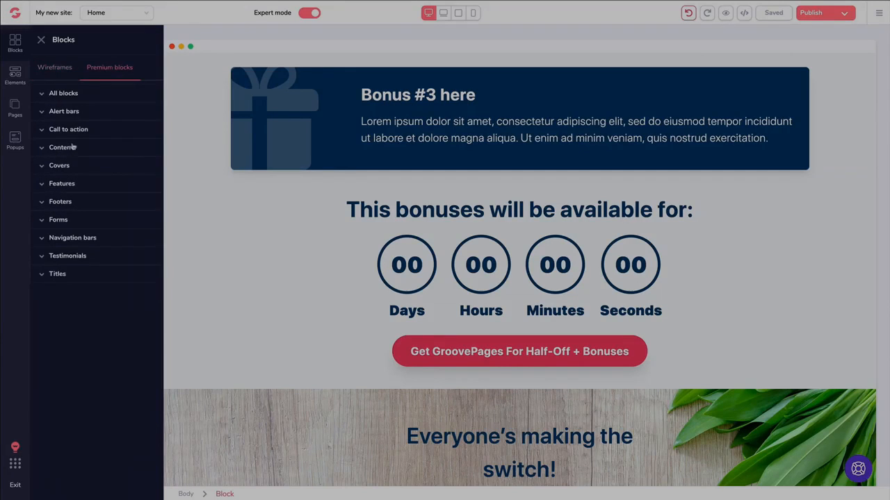
- Add a Countdown element above the "This bonuses will be available for:" heading
click(16, 73)
scroll(74, 130, down, 1)
scroll(73, 130, down, 3)
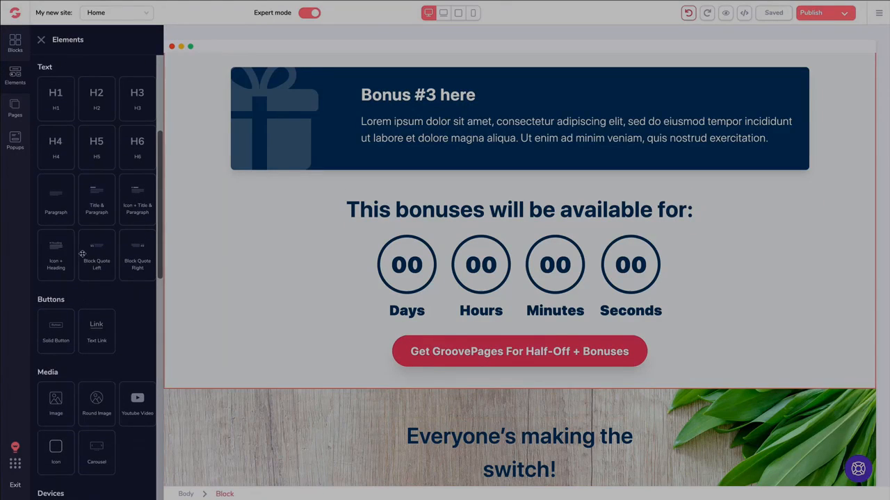
scroll(81, 259, down, 3)
scroll(85, 254, down, 3)
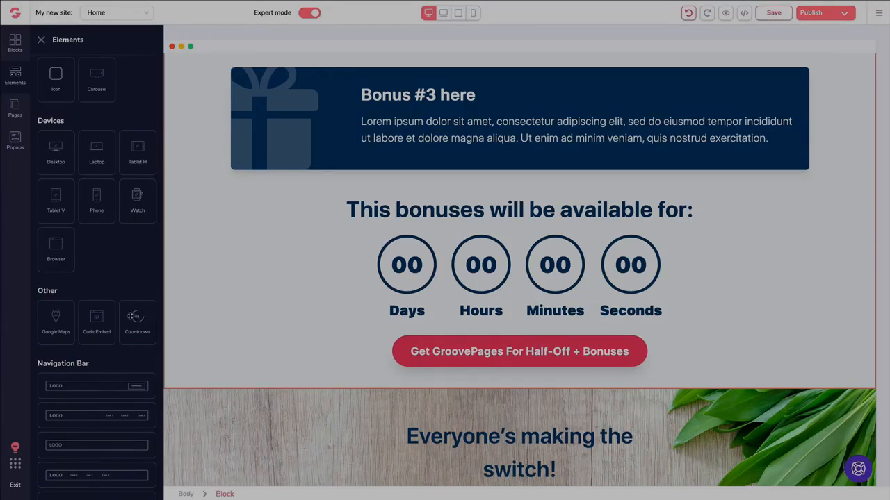
drag(139, 317, 388, 248)
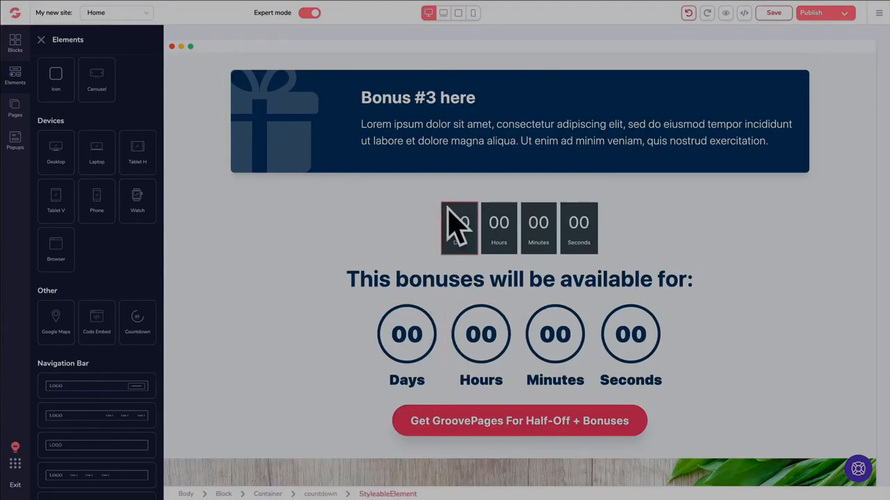
- Delete the square-tiled countdown placed above the "This bonuses will be available for:" heading
click(427, 211)
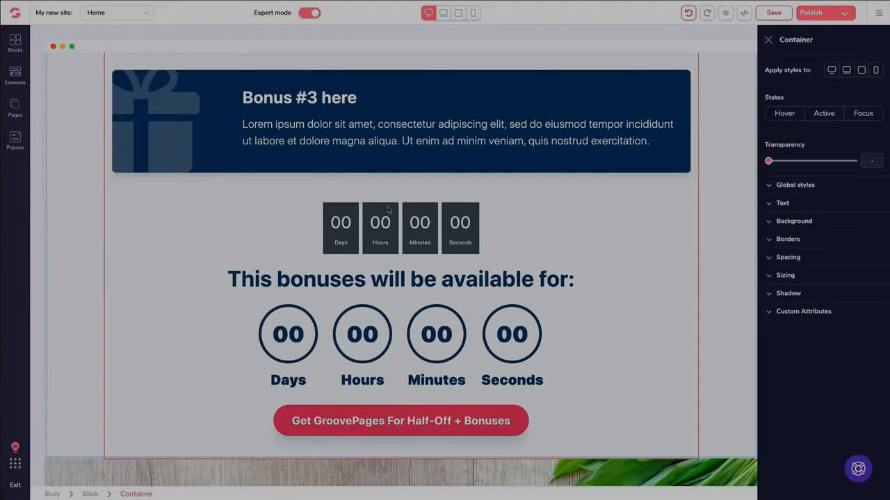
click(342, 214)
key(Delete)
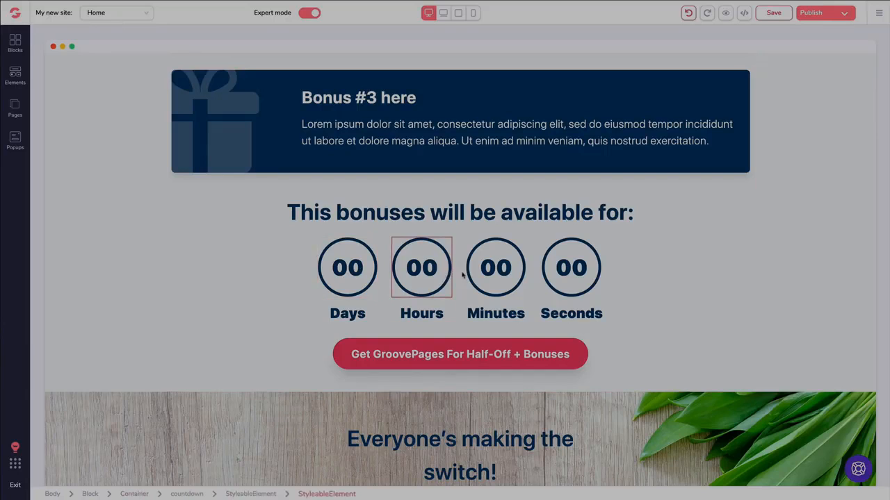
- Try to select the whole circular countdown below the "This bonuses will be available for:" heading and save the site
click(416, 272)
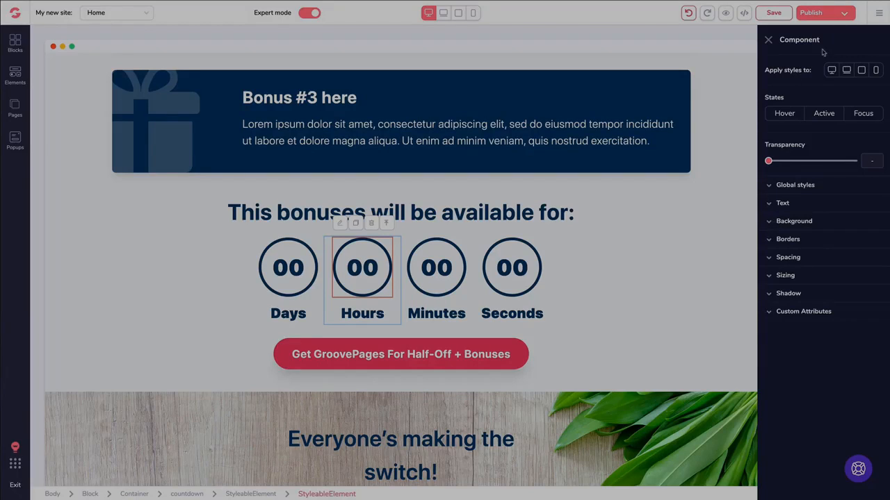
click(388, 224)
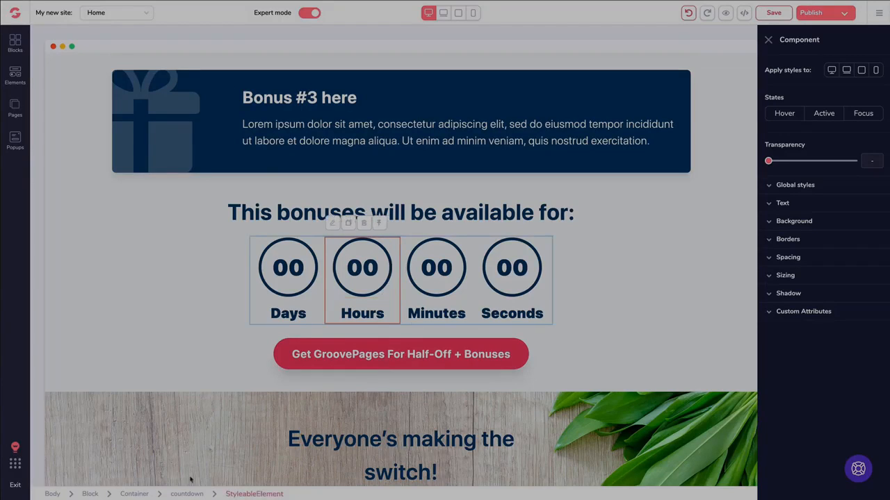
click(379, 224)
click(389, 201)
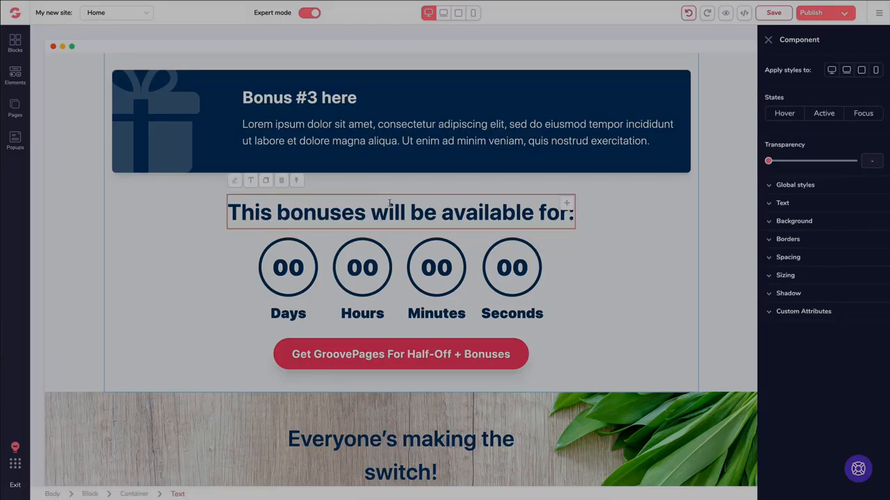
click(259, 244)
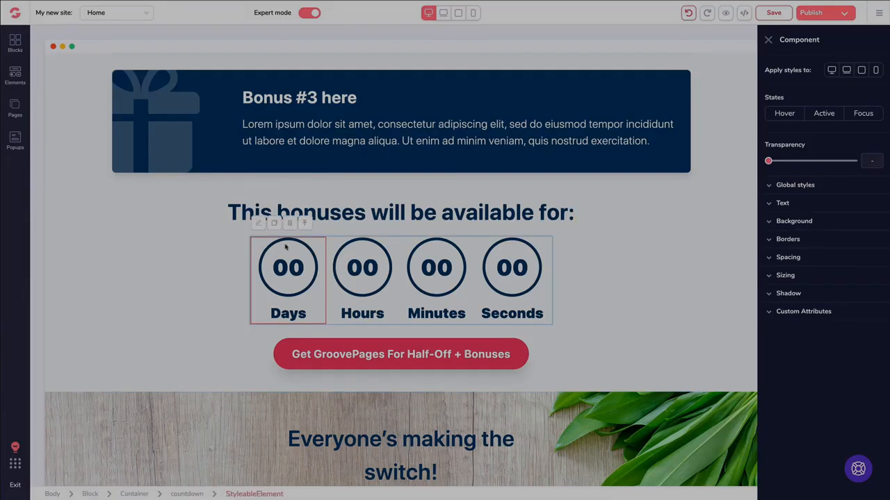
click(352, 241)
click(549, 248)
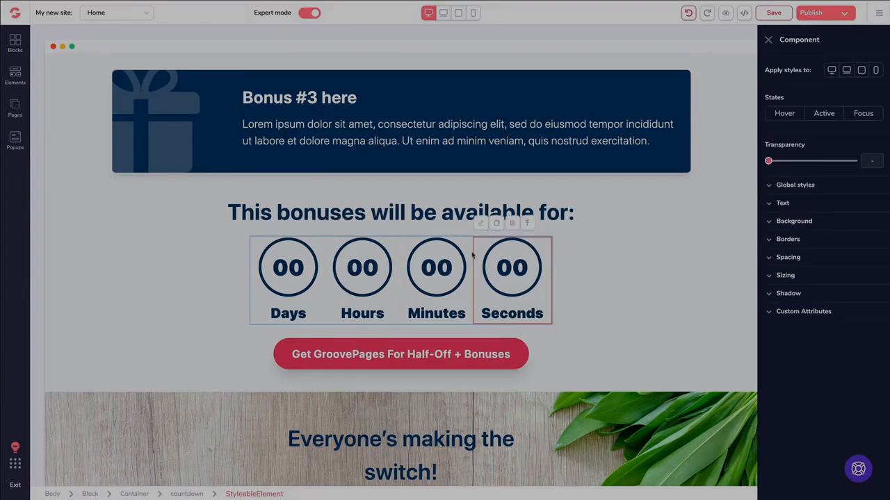
key(ctrl+s)
- Select the parent countdown component of the circular timers and open its functionality settings
click(326, 253)
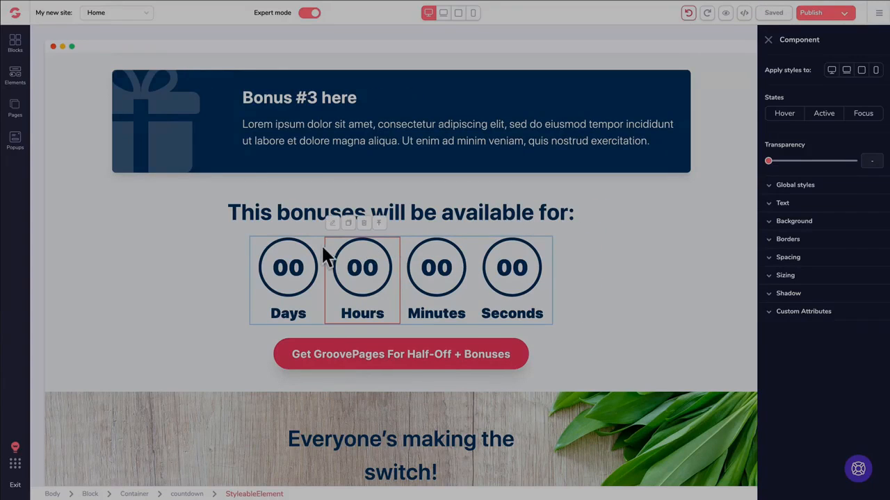
click(380, 224)
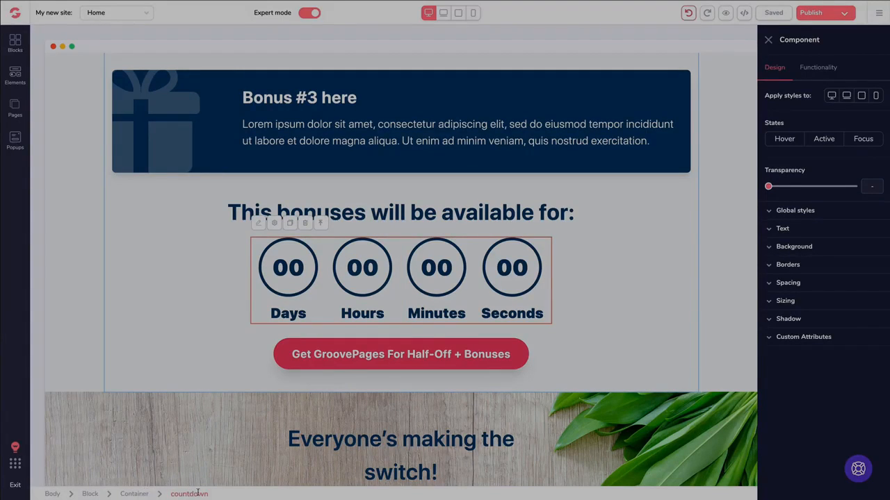
click(817, 69)
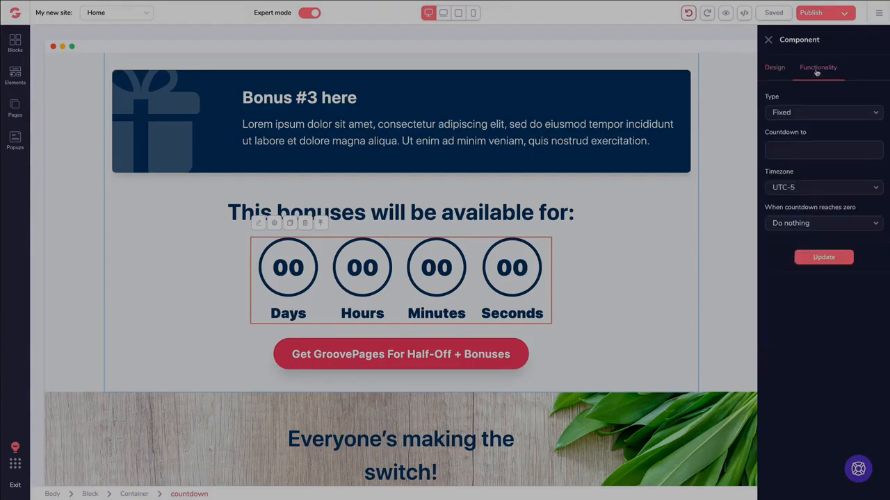
- Try the From Landing type on the countdown and set the type back to Fixed
click(797, 113)
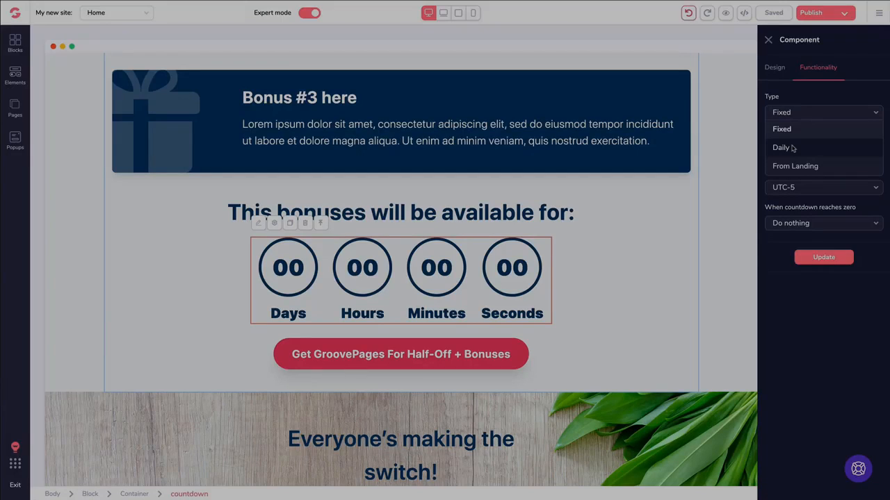
click(792, 167)
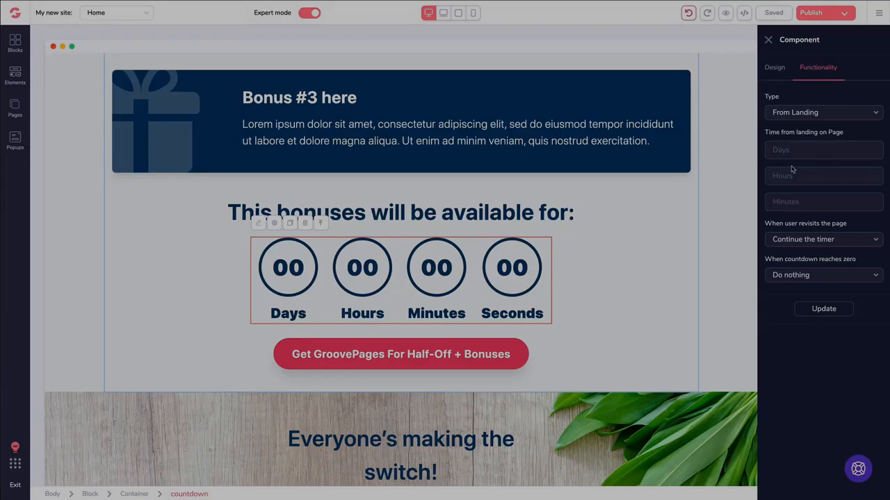
click(782, 119)
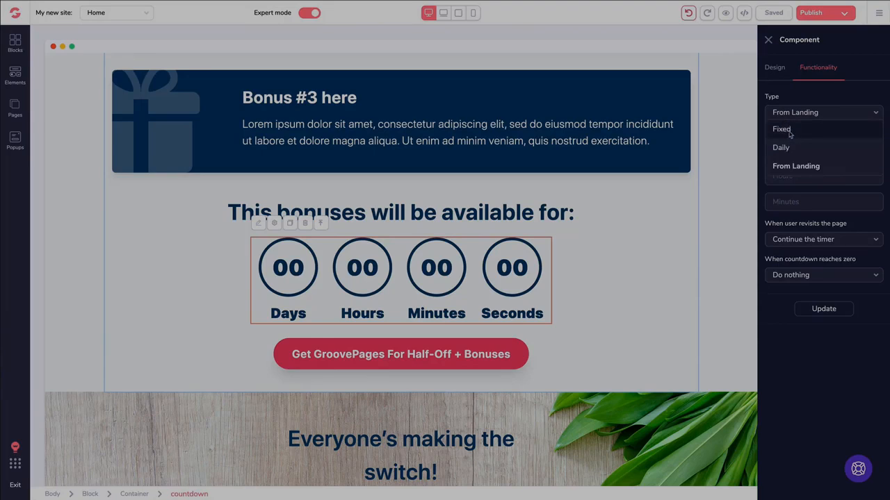
click(790, 133)
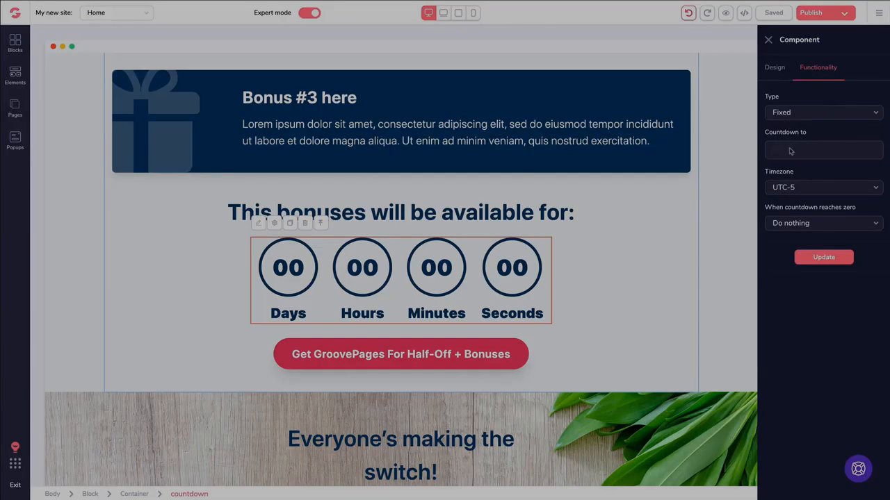
- Choose December 31, 2019 as the date the countdown runs to
click(790, 148)
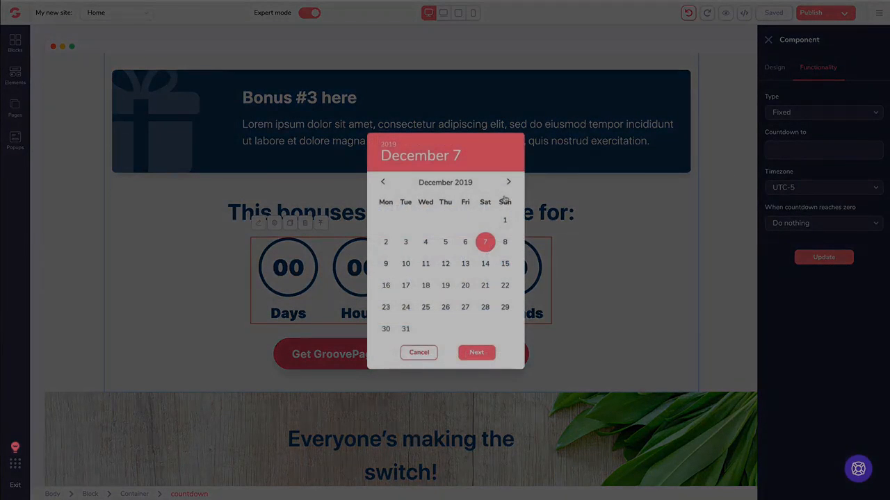
click(406, 330)
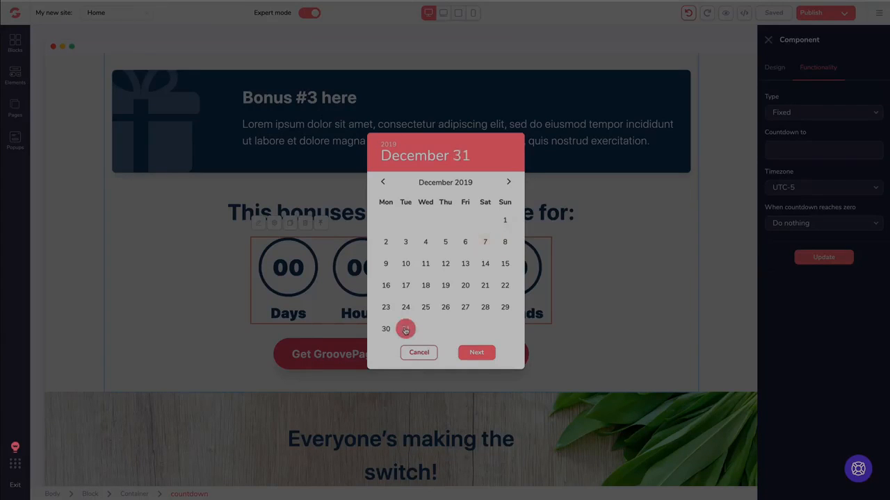
click(475, 353)
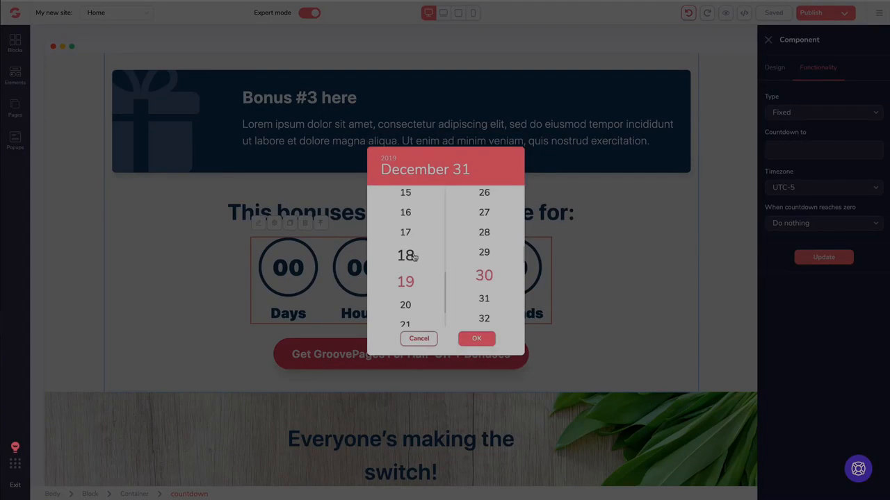
- Set the countdown's end time to 12:00 and update the countdown with the new deadline
scroll(416, 256, up, 5)
scroll(414, 257, down, 6)
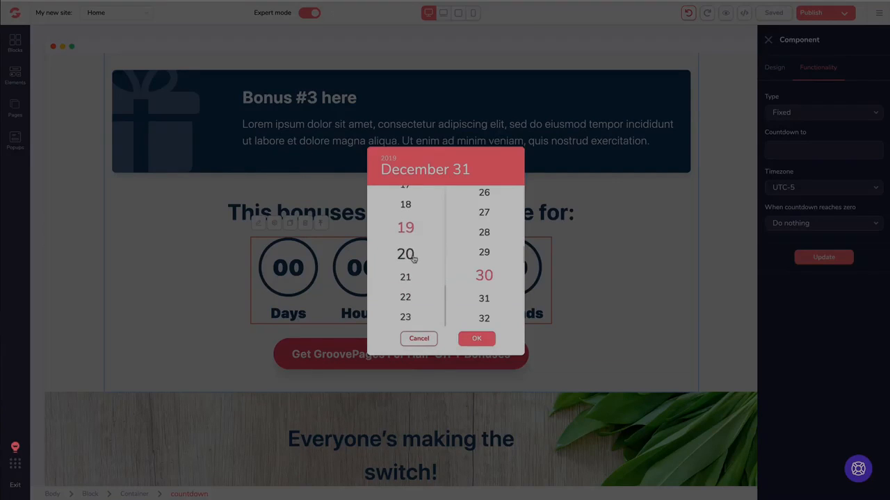
scroll(409, 296, up, 14)
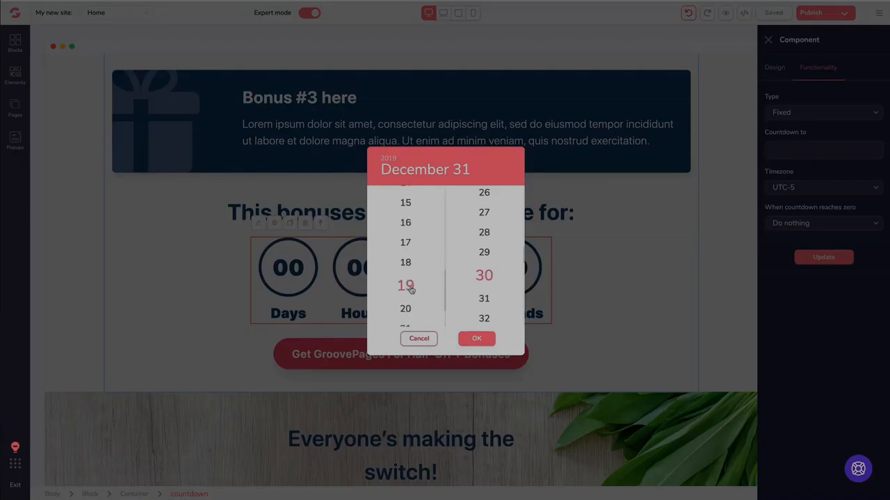
scroll(412, 286, up, 2)
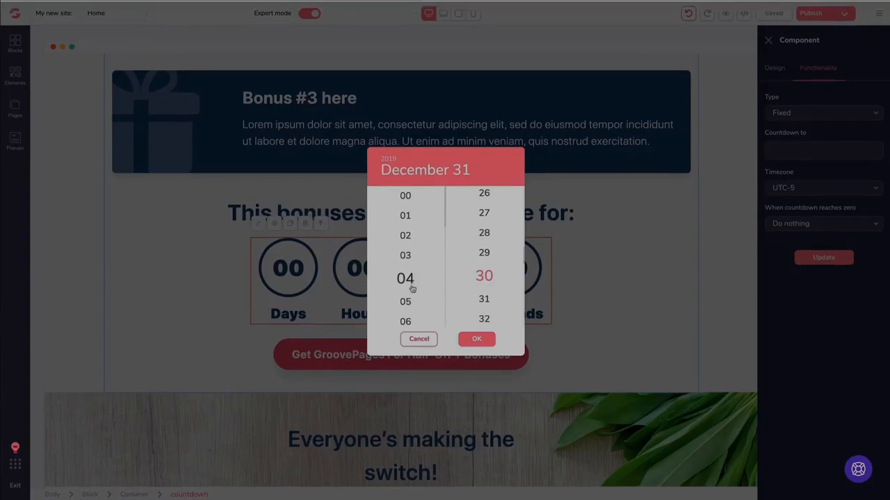
scroll(413, 287, down, 6)
scroll(411, 296, down, 2)
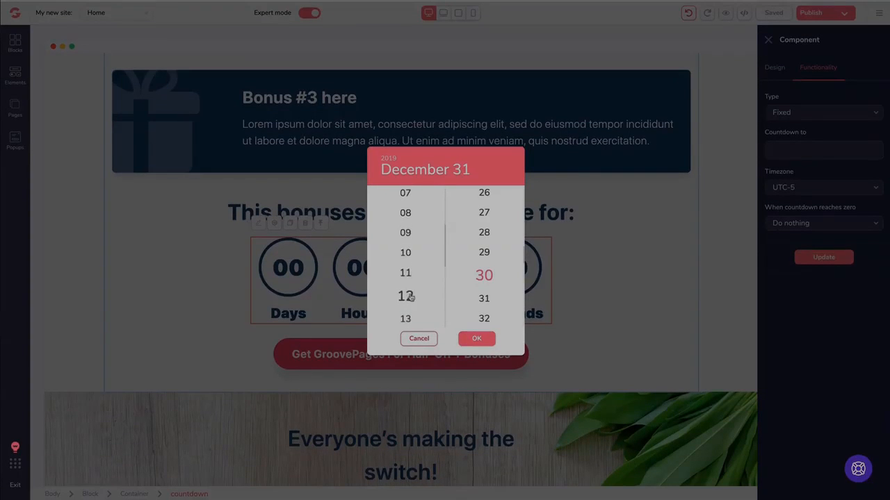
scroll(486, 272, up, 20)
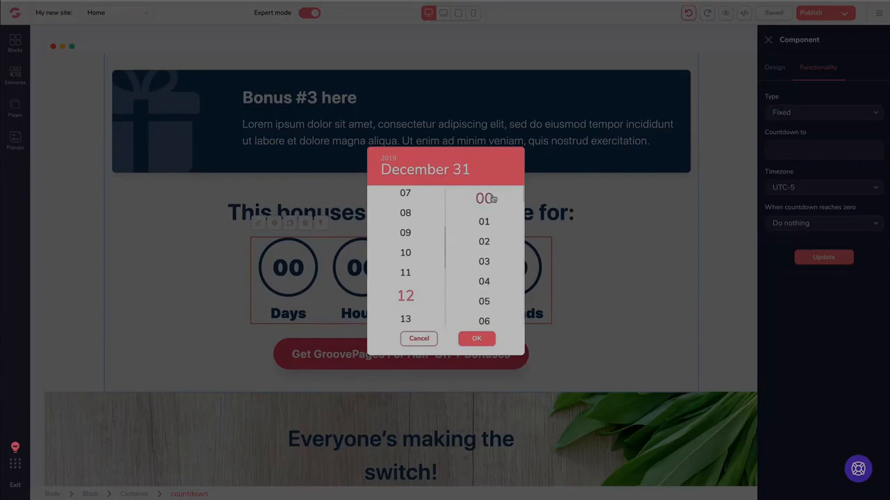
click(472, 340)
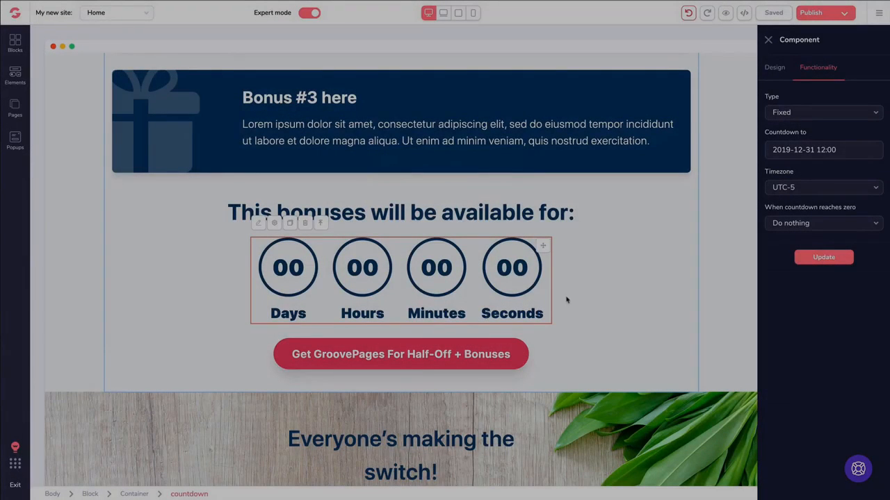
click(824, 260)
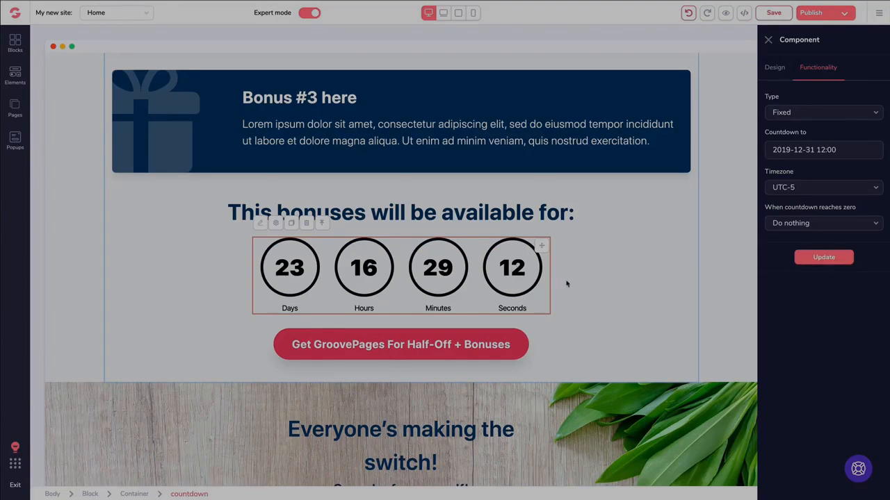
- Set the countdown's timezone to UTC-11 and update the countdown
click(810, 191)
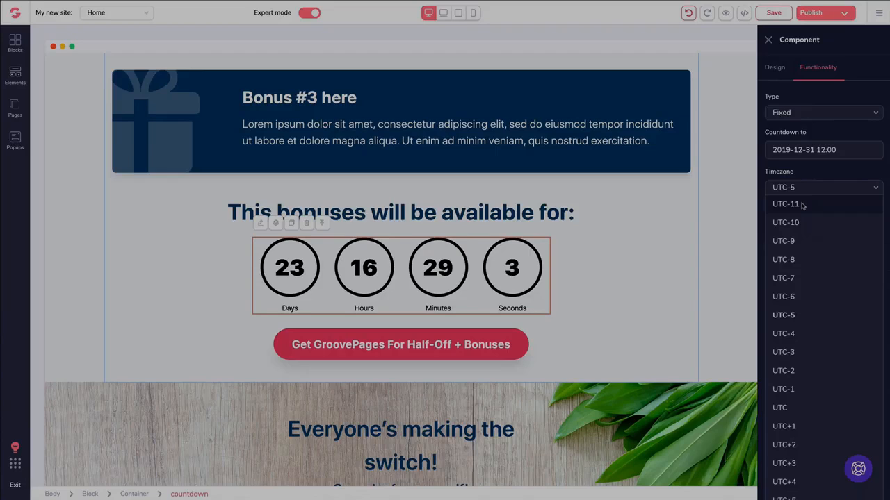
click(801, 204)
click(816, 258)
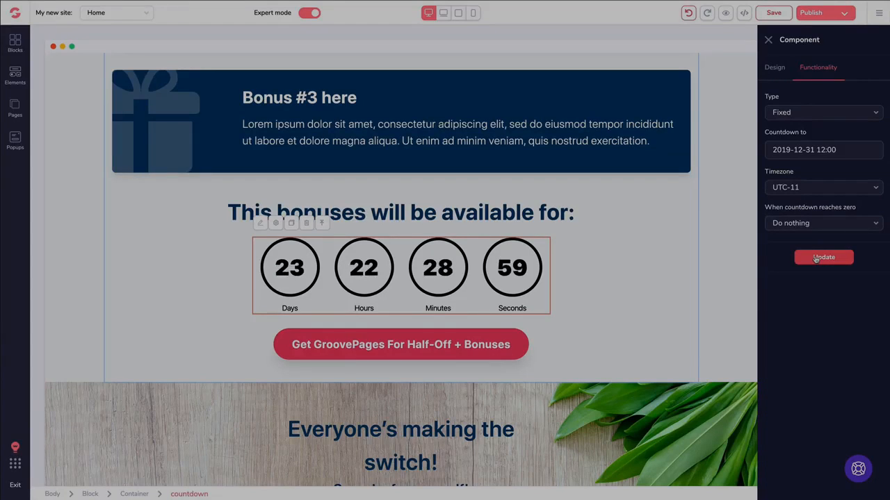
- Set the countdown's timezone to UTC-5, update it, and keep Do nothing as the action when the countdown reaches zero
click(796, 193)
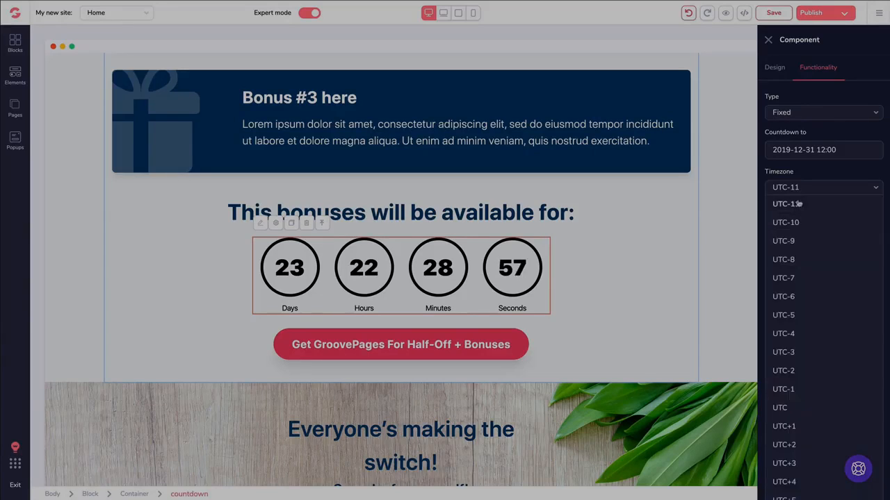
scroll(799, 203, down, 1)
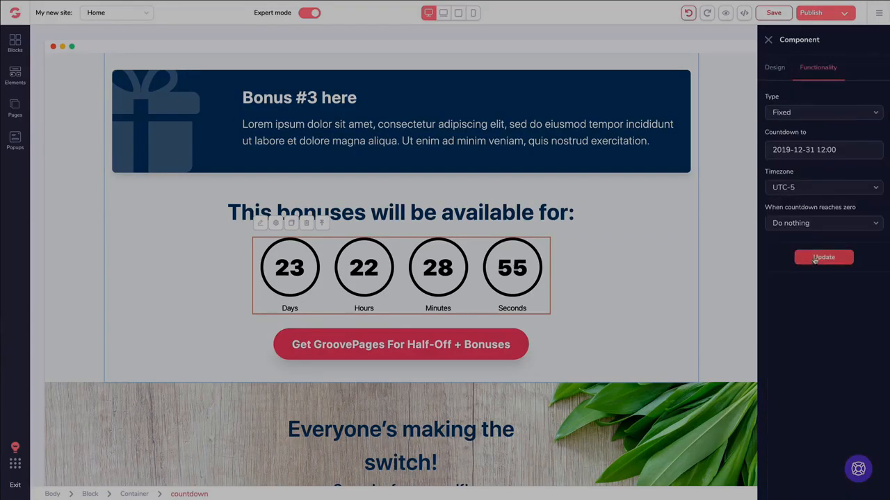
click(815, 258)
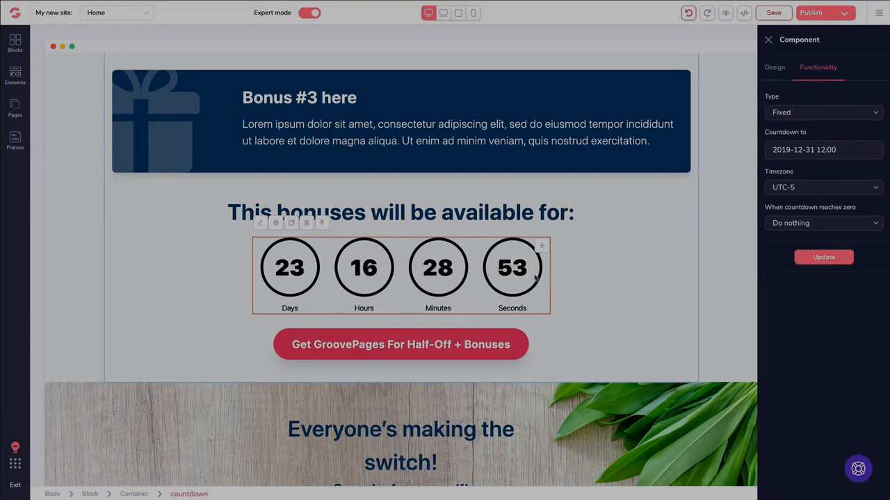
click(782, 224)
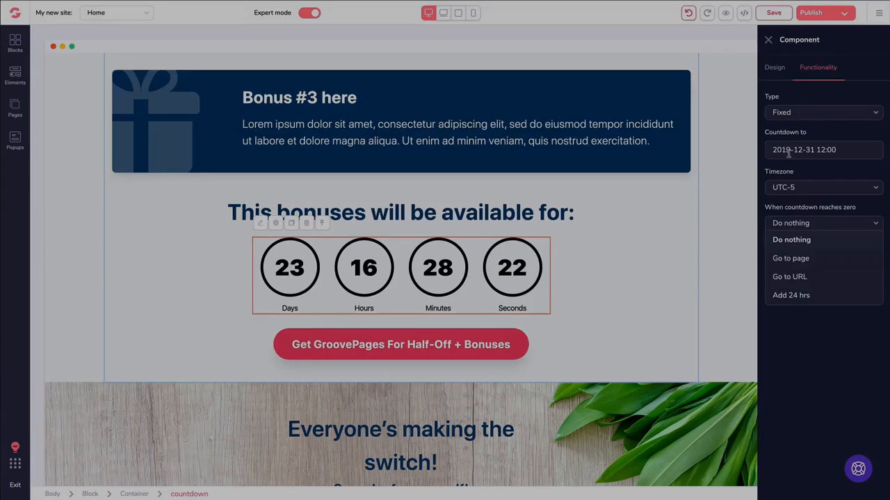
click(791, 239)
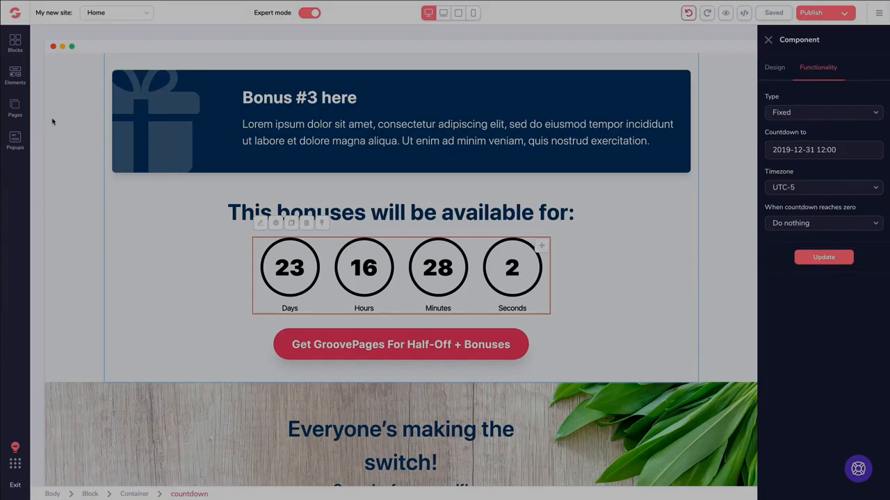
- Add the Forms wireframe block with a headline, subscribe form and phone mockup directly below the countdown block
click(15, 43)
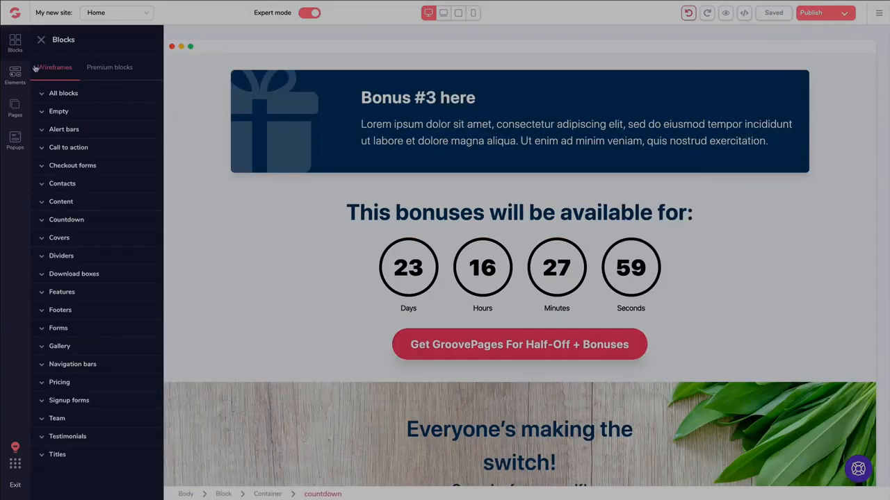
click(61, 328)
scroll(69, 333, down, 5)
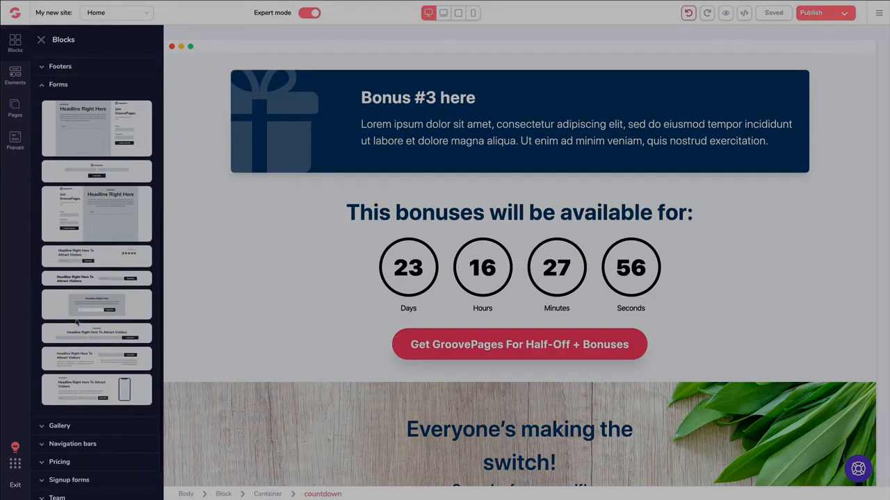
drag(110, 344, 246, 324)
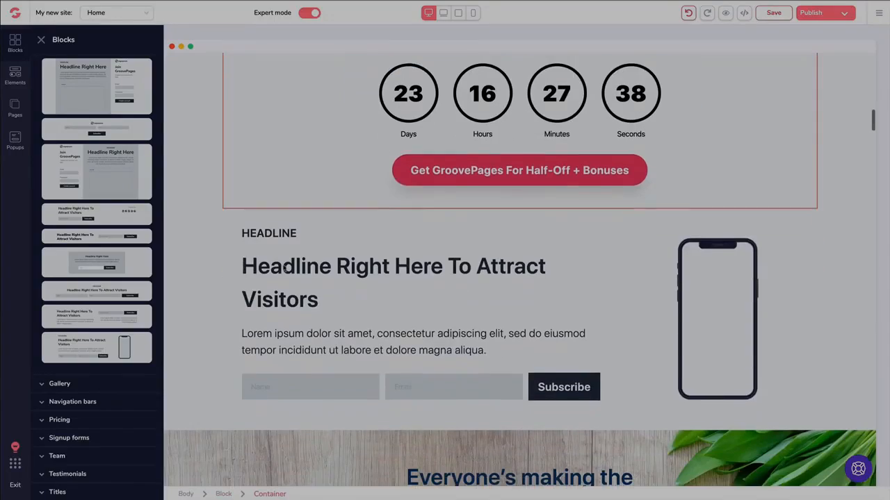
- Look through the sections further down the Home page and return to the new subscribe form block
click(730, 288)
scroll(693, 284, down, 10)
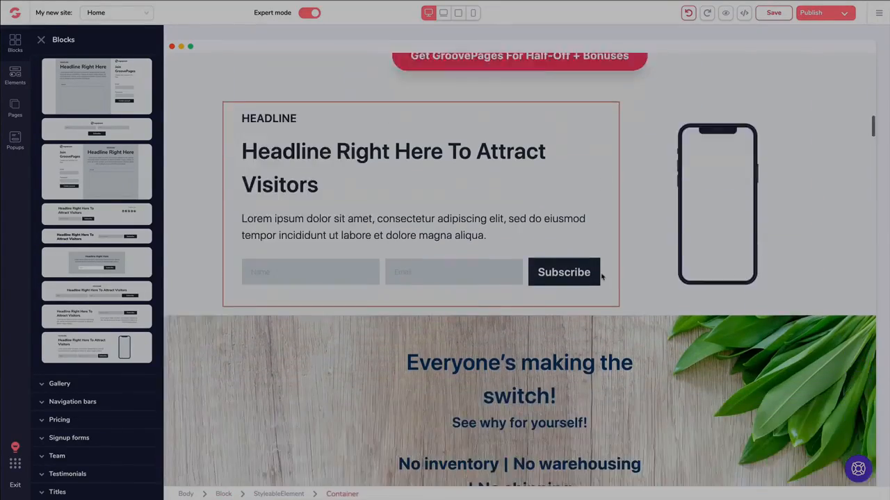
scroll(602, 278, down, 20)
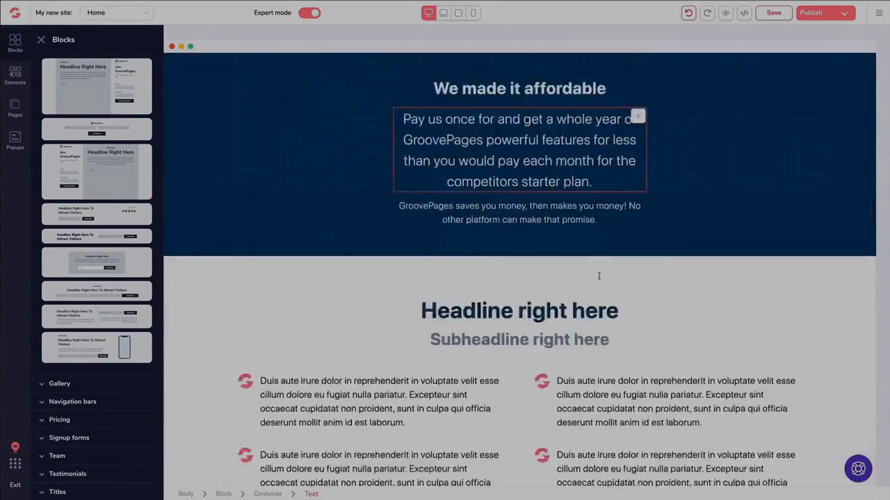
scroll(600, 279, down, 15)
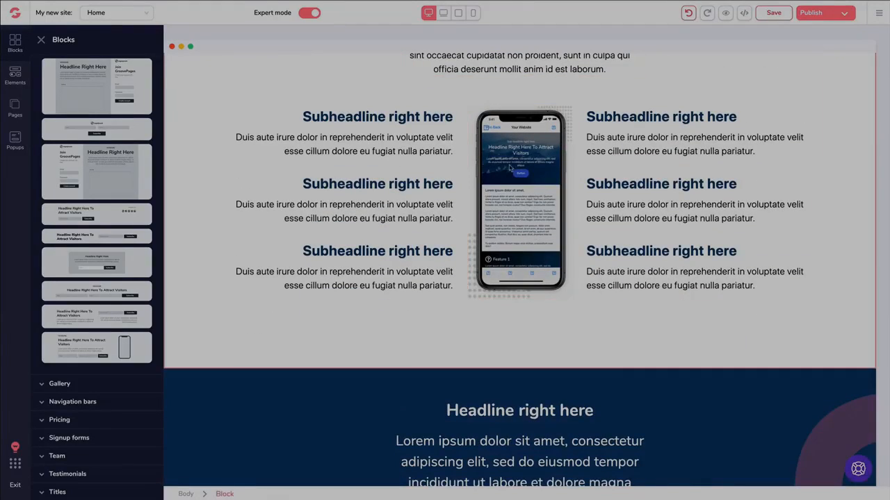
click(40, 41)
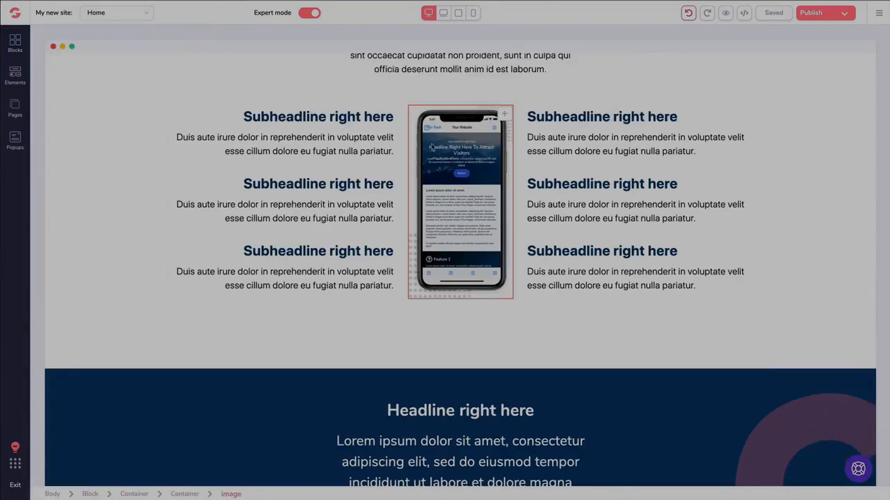
scroll(426, 148, up, 15)
scroll(427, 148, up, 20)
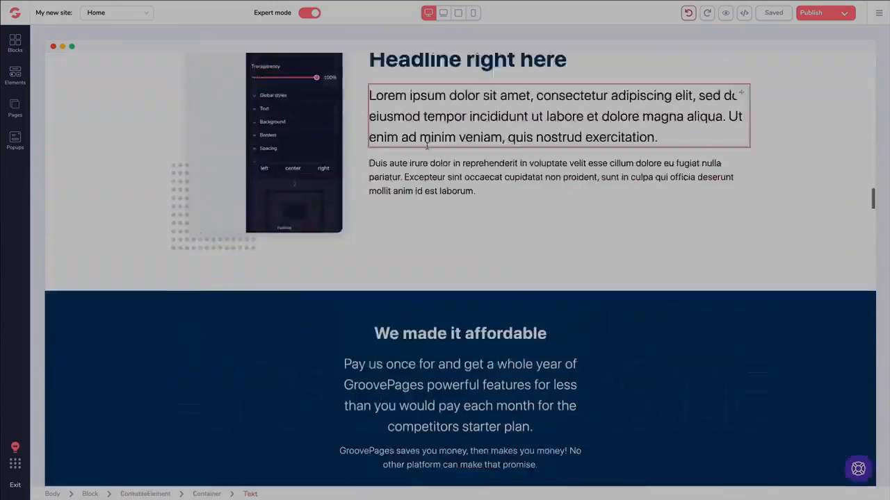
scroll(425, 146, down, 1)
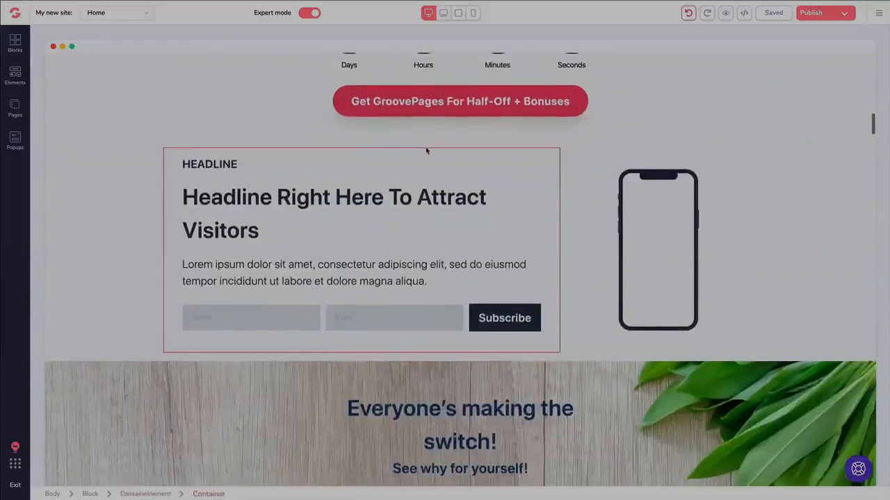
- Set the mockup style of the phone in the subscribe form block to Dark 2
click(641, 201)
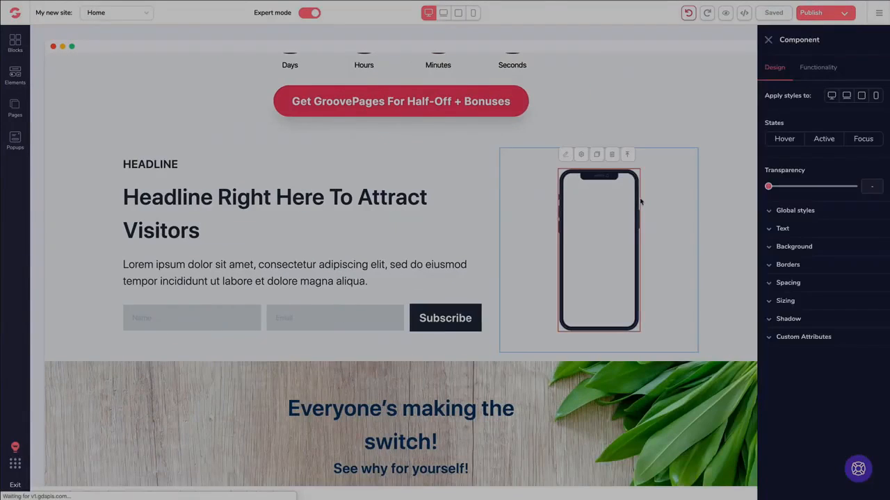
click(818, 69)
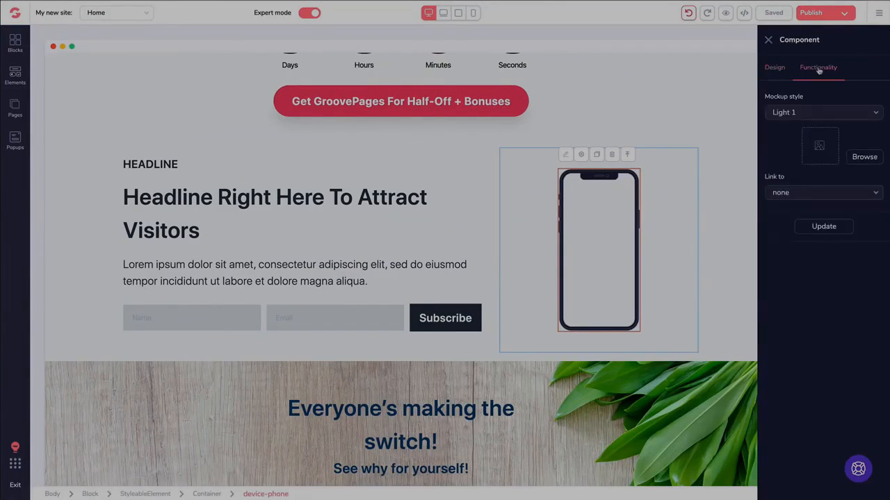
click(786, 110)
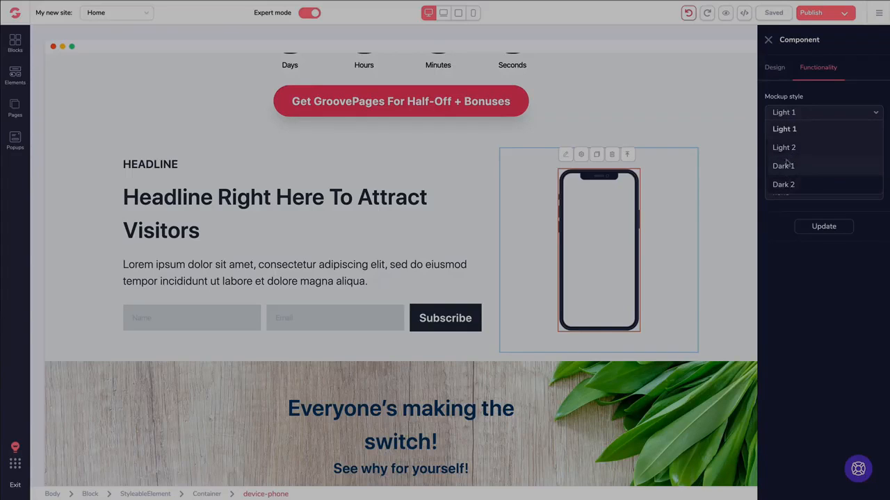
click(790, 186)
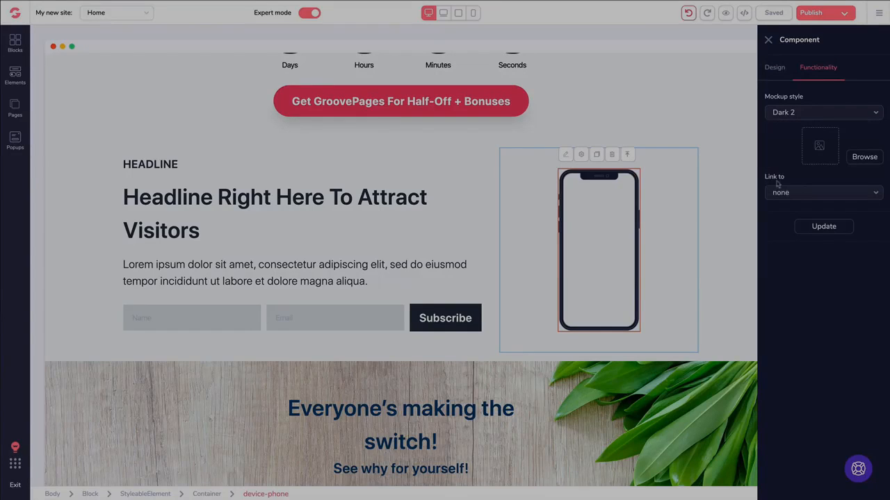
- Use the cat photo from the image library as the phone mockup's screen, keep its link at none, and update it
click(864, 157)
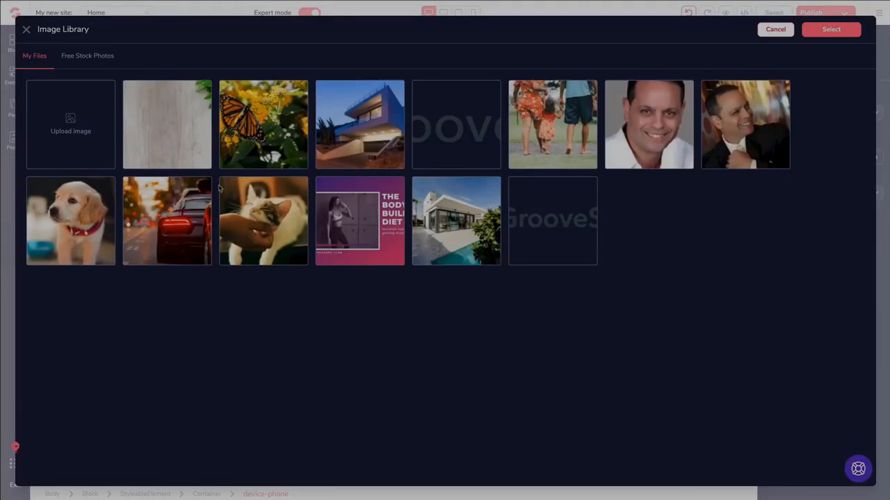
click(276, 222)
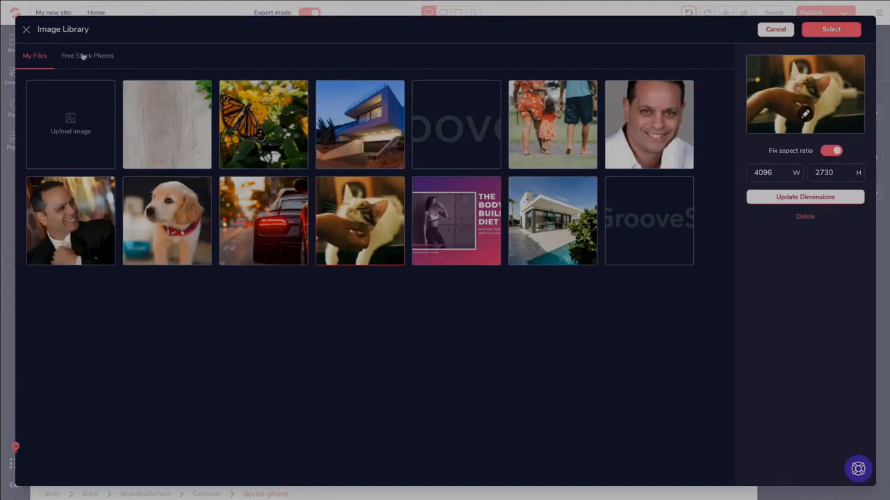
click(831, 31)
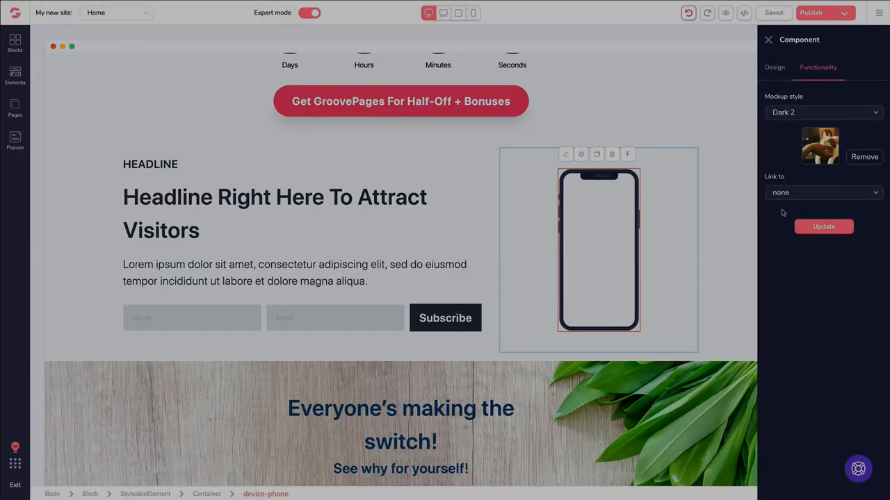
click(782, 194)
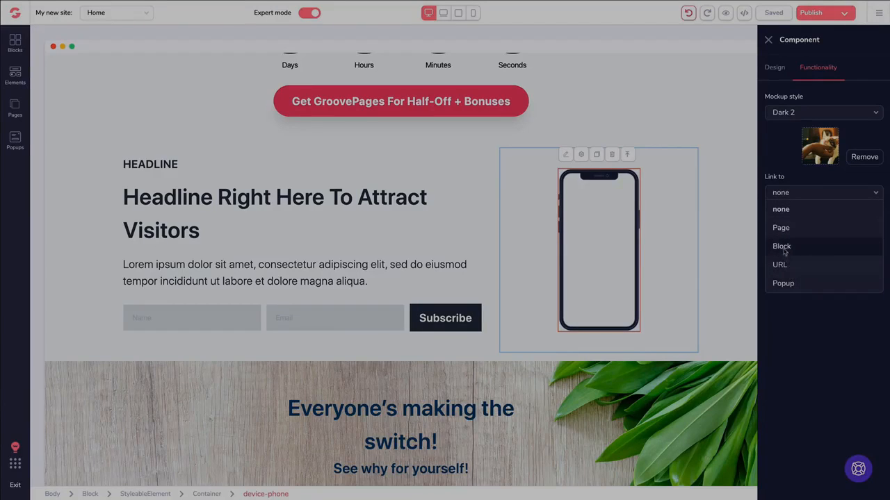
click(776, 173)
click(813, 226)
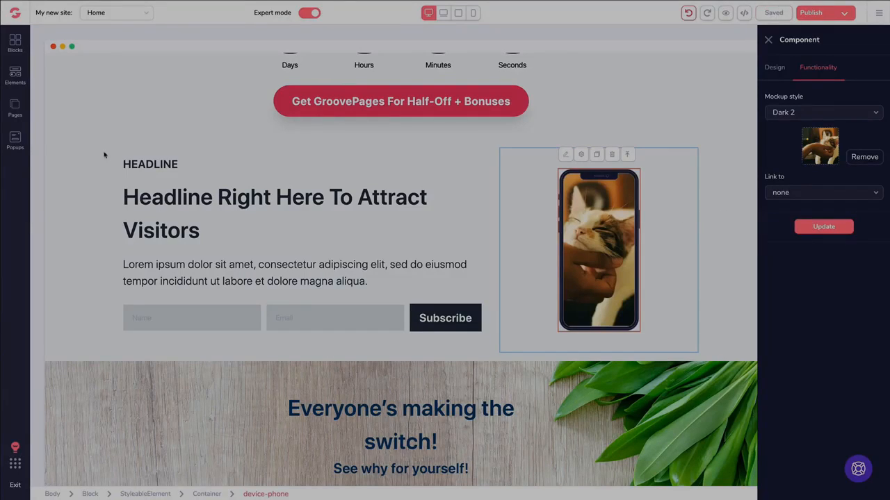
click(14, 77)
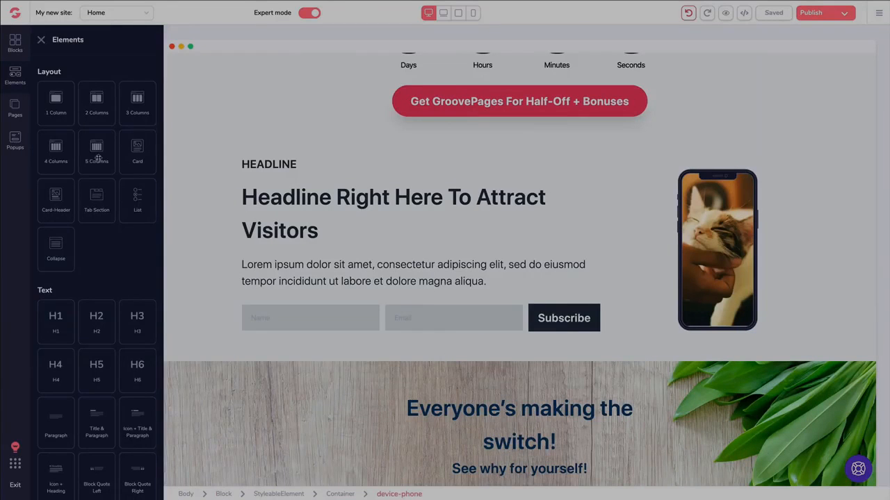
scroll(99, 159, down, 8)
scroll(99, 161, down, 3)
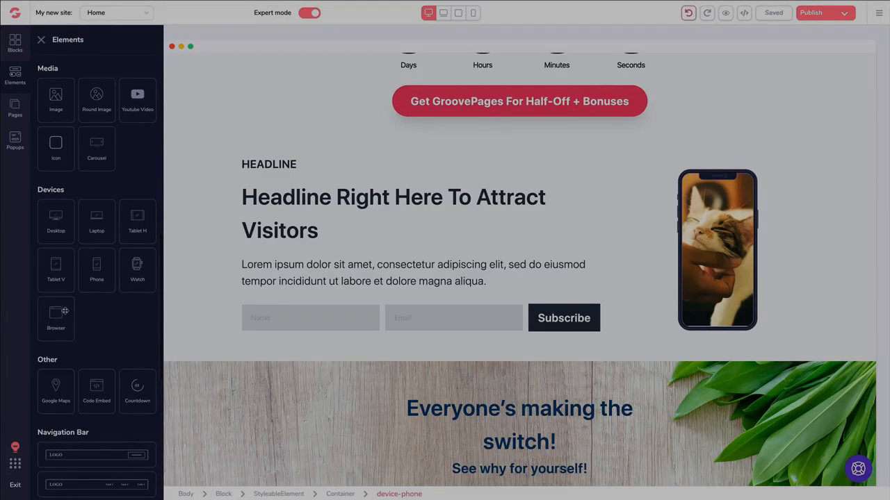
click(41, 40)
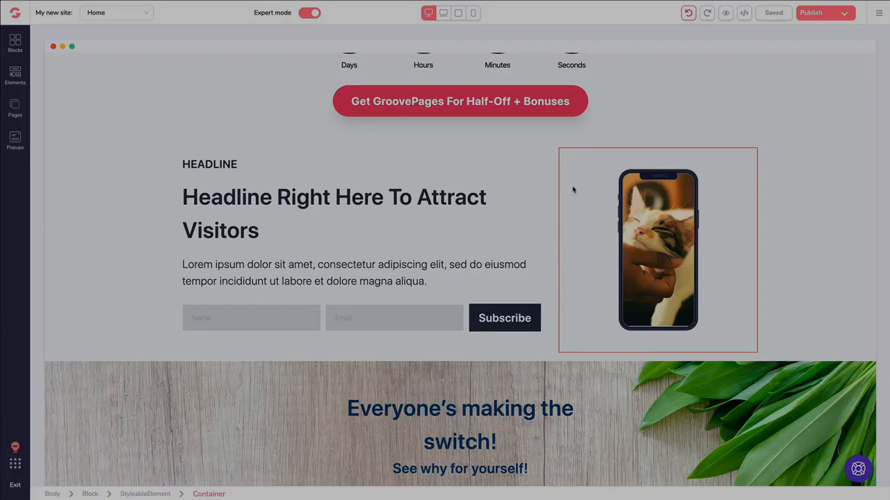
click(373, 175)
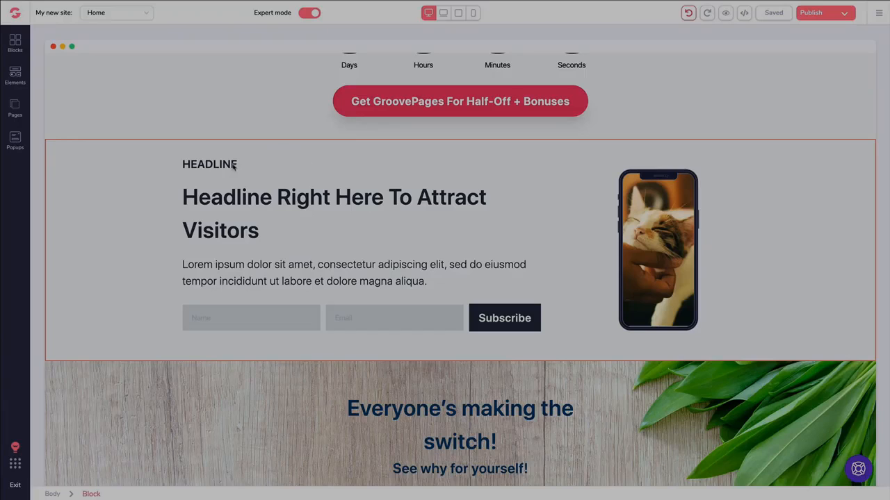
- Insert an empty three-column block between the countdown block and the subscribe form block
click(16, 43)
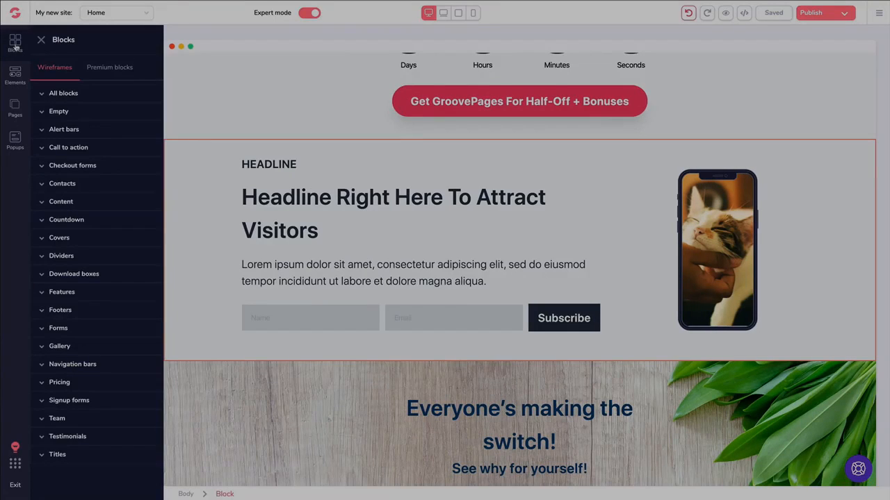
click(68, 112)
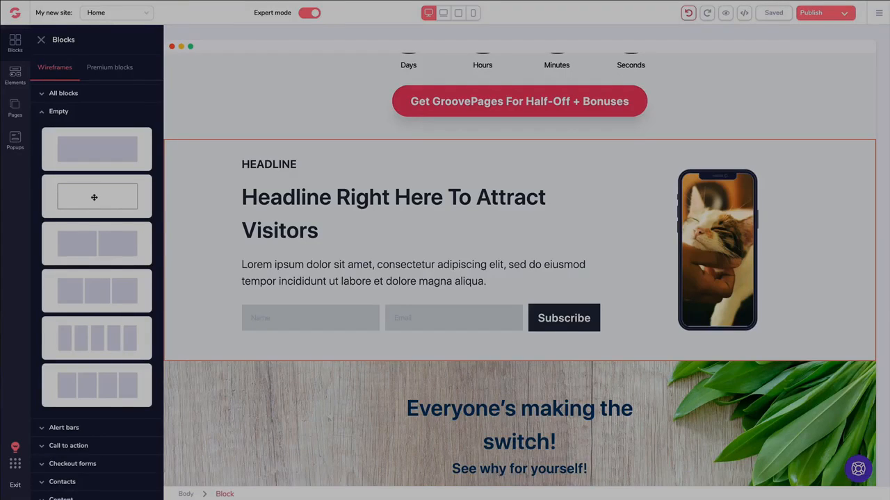
scroll(96, 263, down, 1)
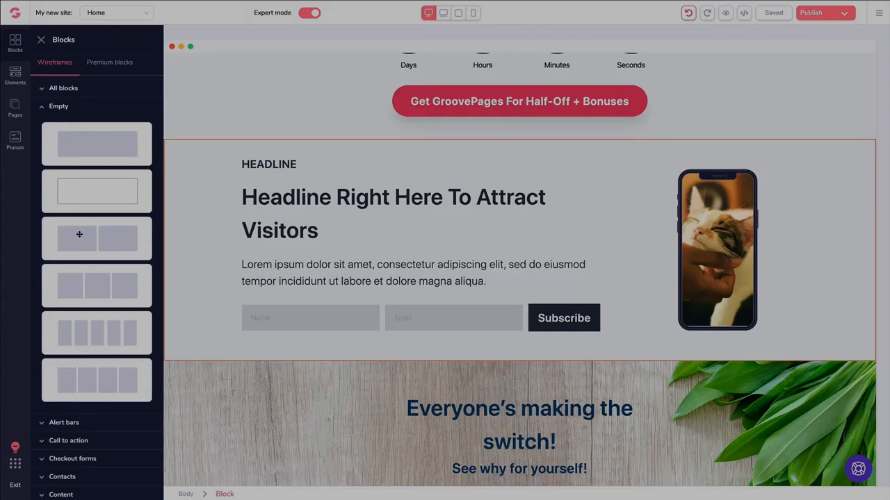
drag(90, 290, 370, 298)
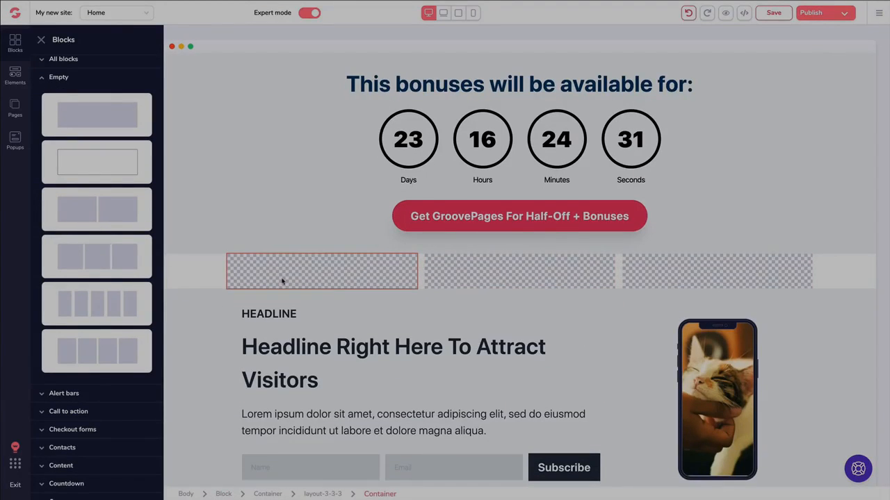
- Duplicate the phone mockup and move the copy into the first column of the empty three-column block
click(718, 338)
click(594, 307)
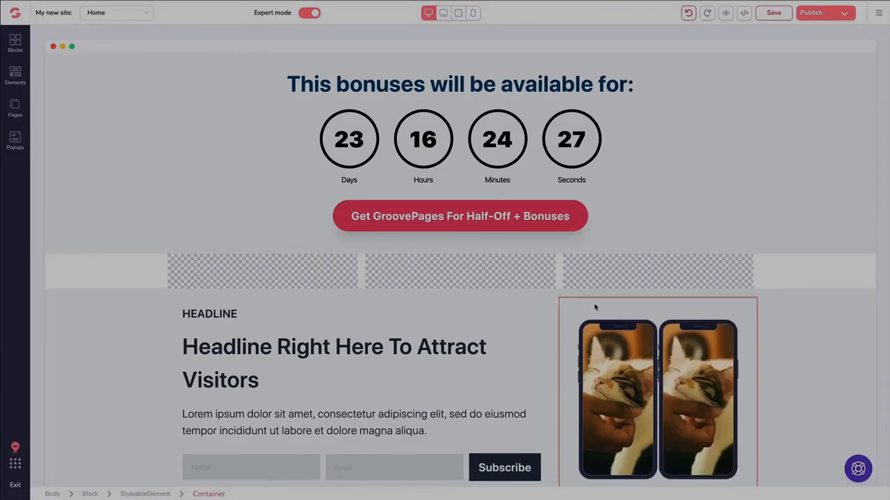
drag(650, 328, 244, 285)
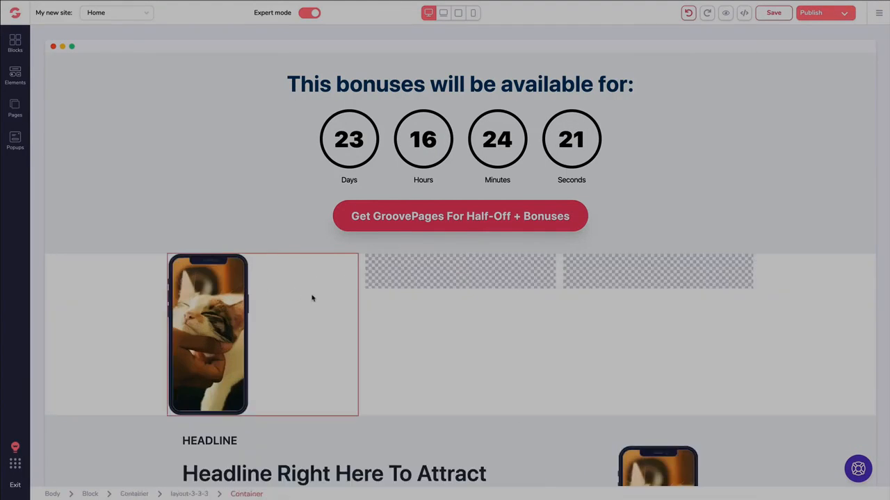
- Place a heading element in the middle column of the three-column block
click(14, 77)
scroll(77, 154, down, 5)
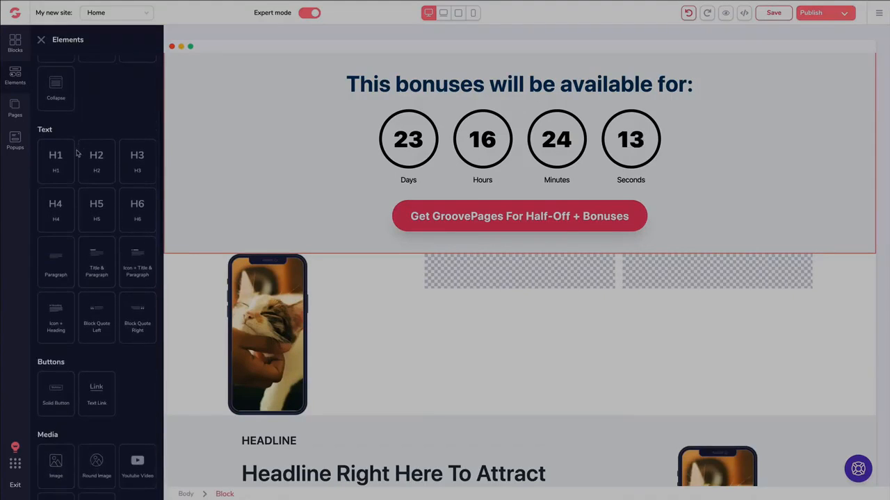
scroll(78, 154, down, 3)
drag(56, 93, 476, 276)
scroll(82, 231, down, 4)
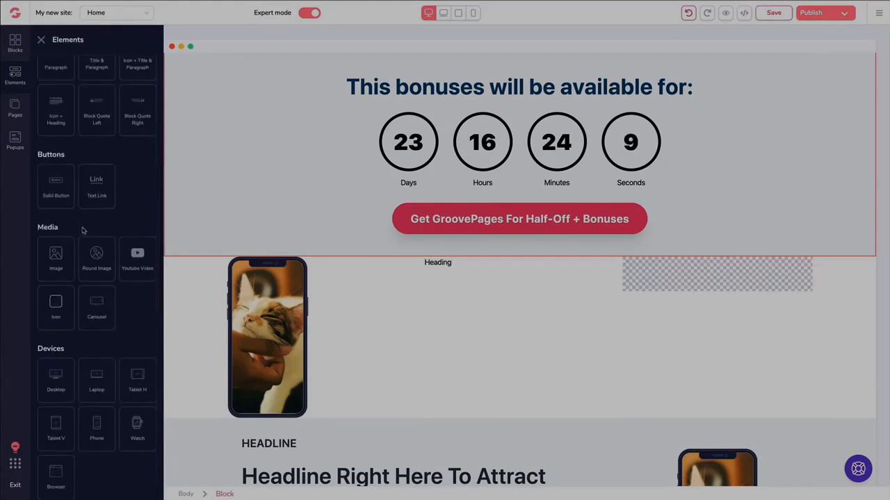
- Place a YouTube video element in the third column of the three-column block and browse the remaining available elements
scroll(82, 231, down, 1)
drag(138, 221, 684, 335)
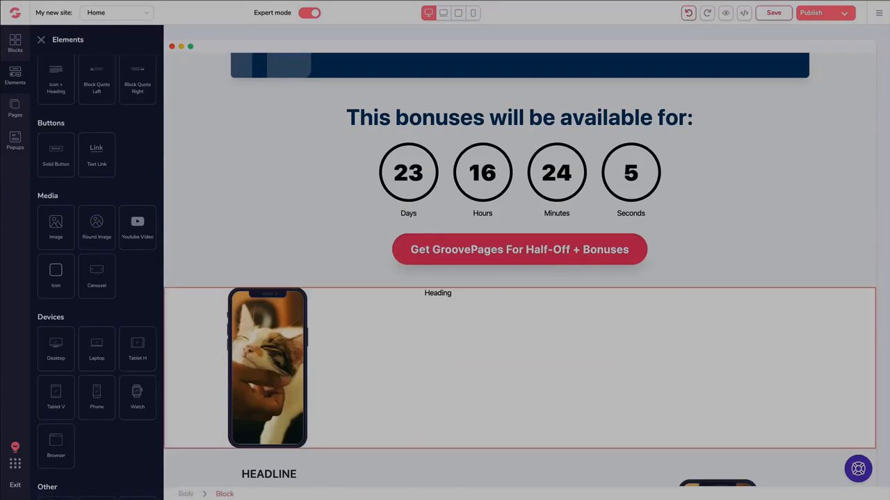
scroll(61, 235, down, 11)
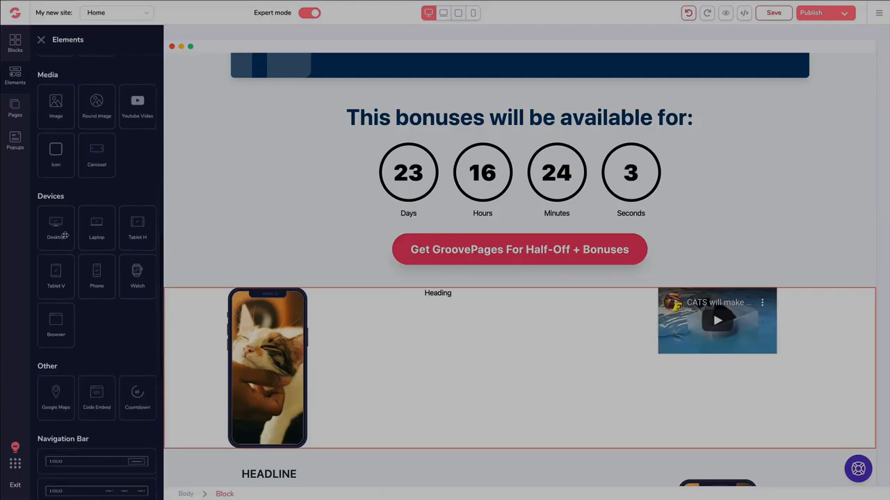
scroll(99, 243, down, 1)
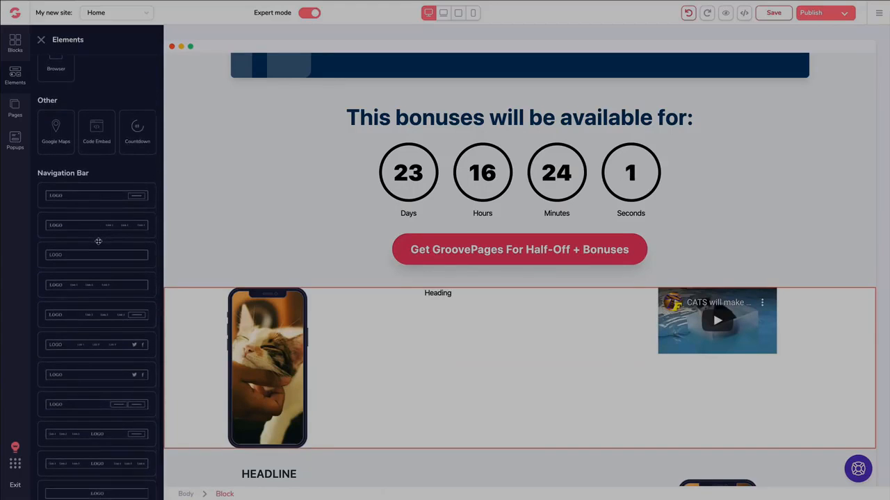
- Delete the whole three-column block below the countdown block
click(189, 297)
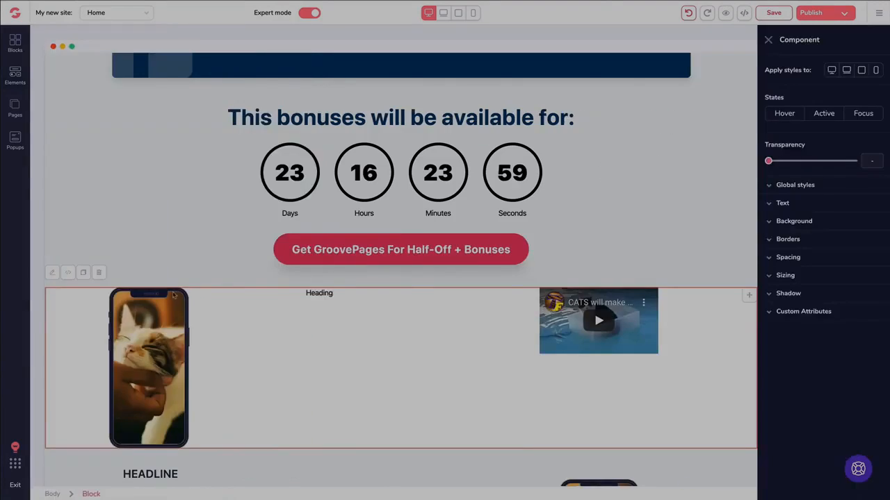
click(99, 275)
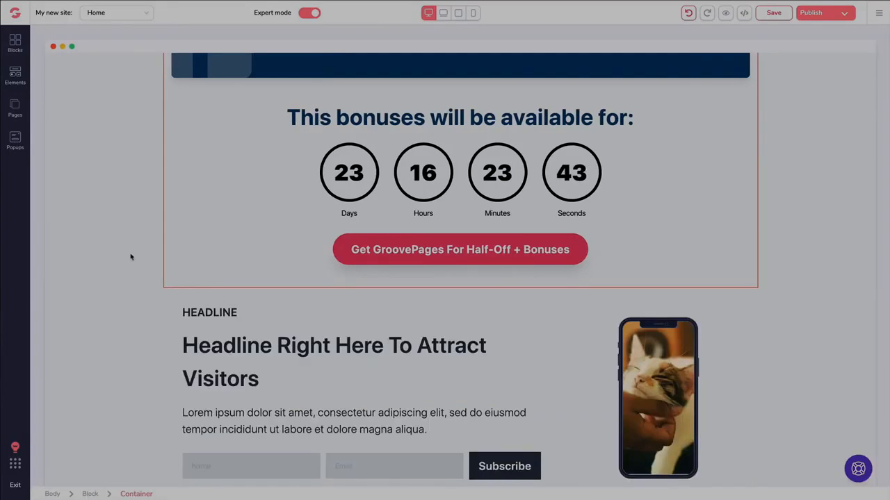
- Examine the YouTube video ID and aspect ratio settings of the launch video in the page's top block
scroll(130, 257, up, 5)
scroll(130, 257, up, 8)
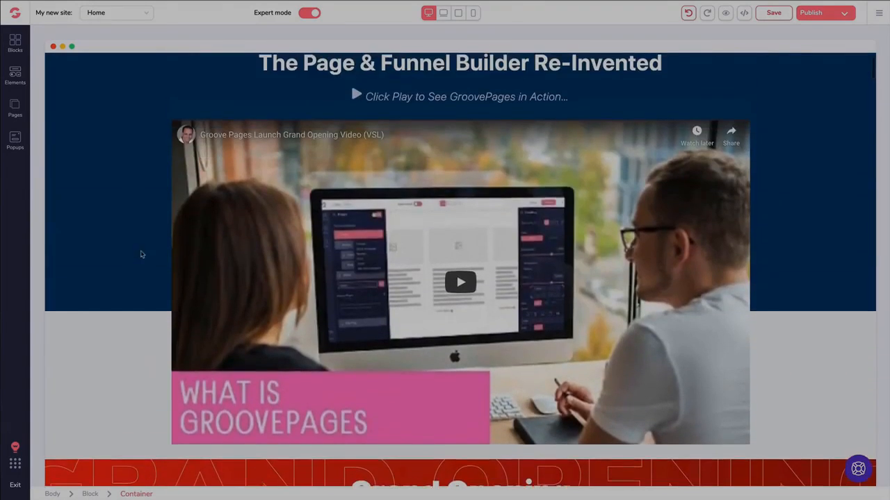
click(260, 164)
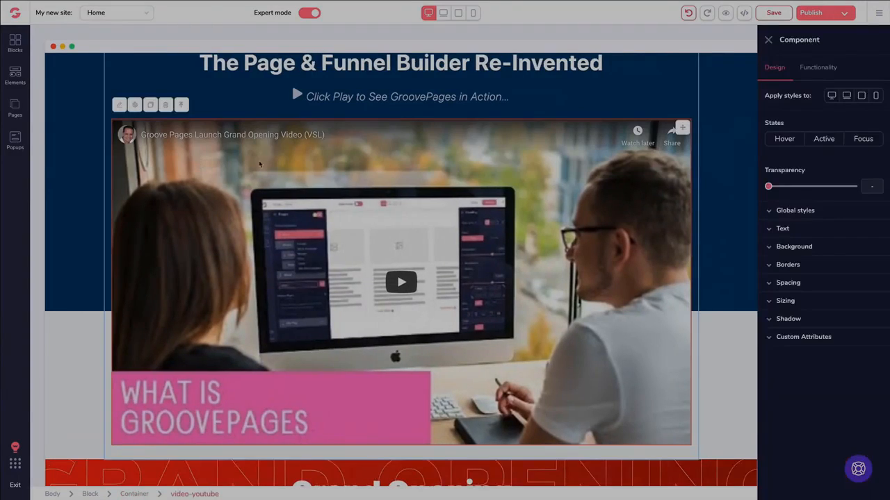
click(825, 68)
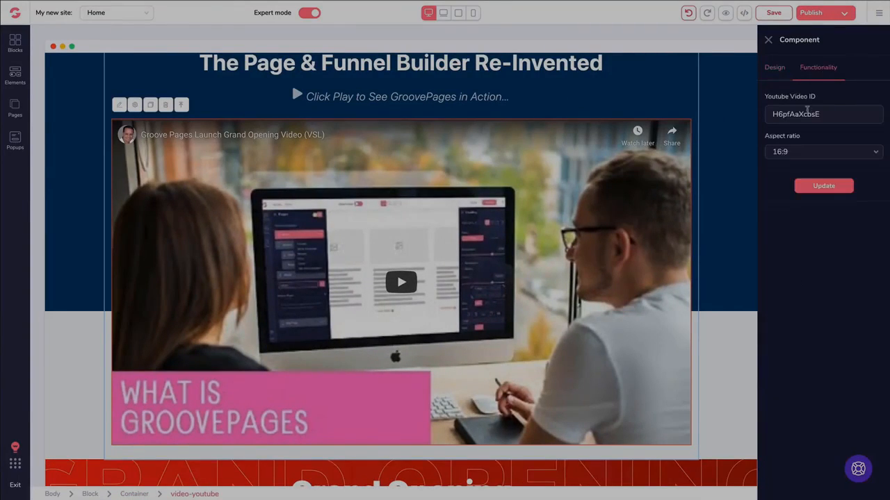
double_click(808, 114)
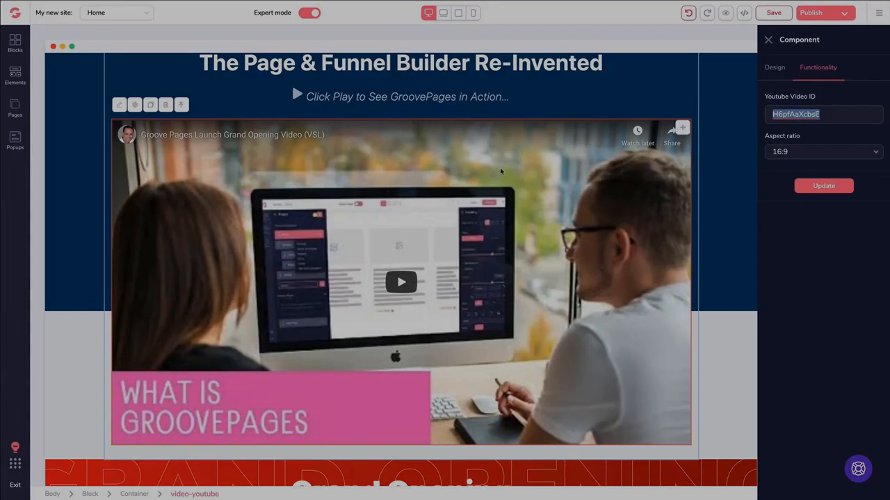
click(812, 68)
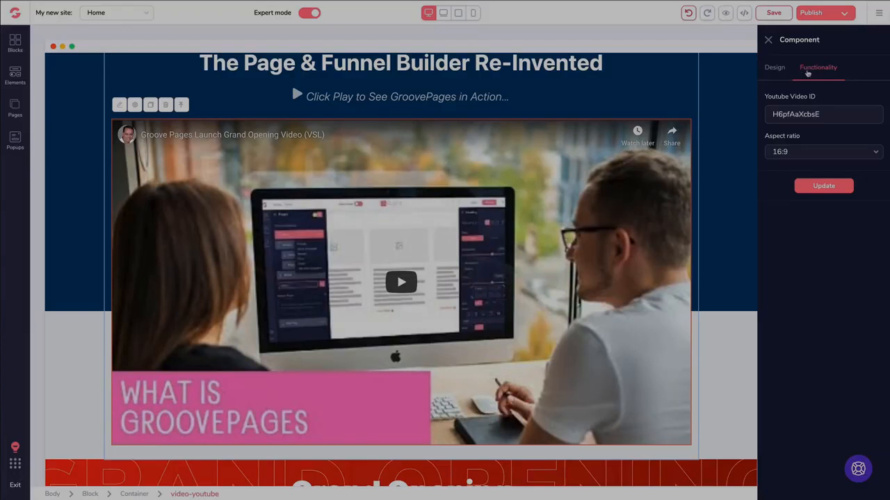
scroll(669, 175, up, 1)
scroll(669, 176, down, 2)
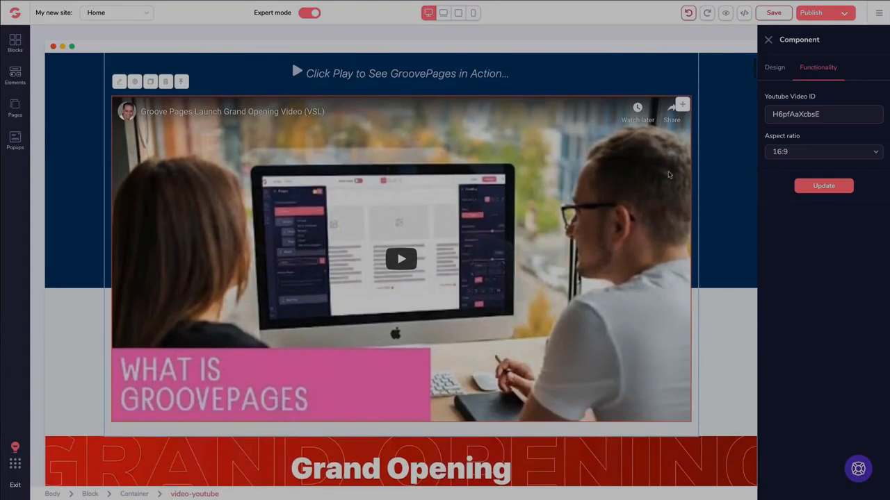
scroll(669, 175, up, 1)
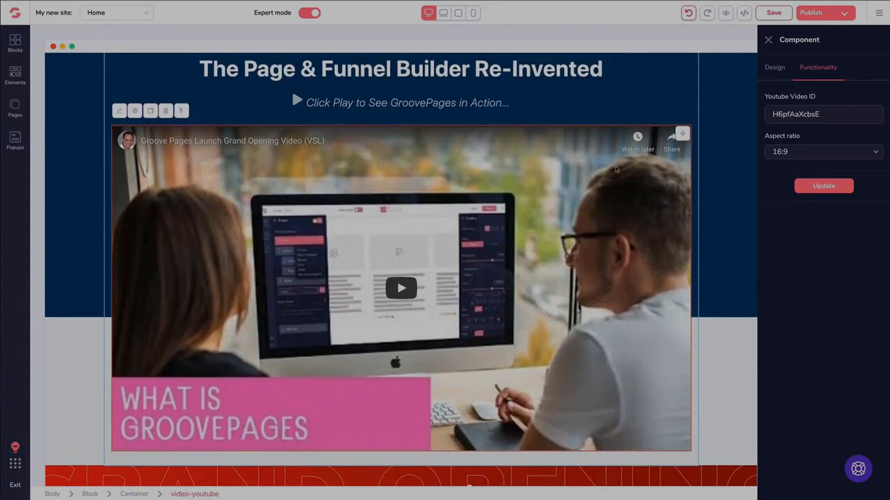
- Set the launch video's width to Relative to parent at 3/4
click(776, 68)
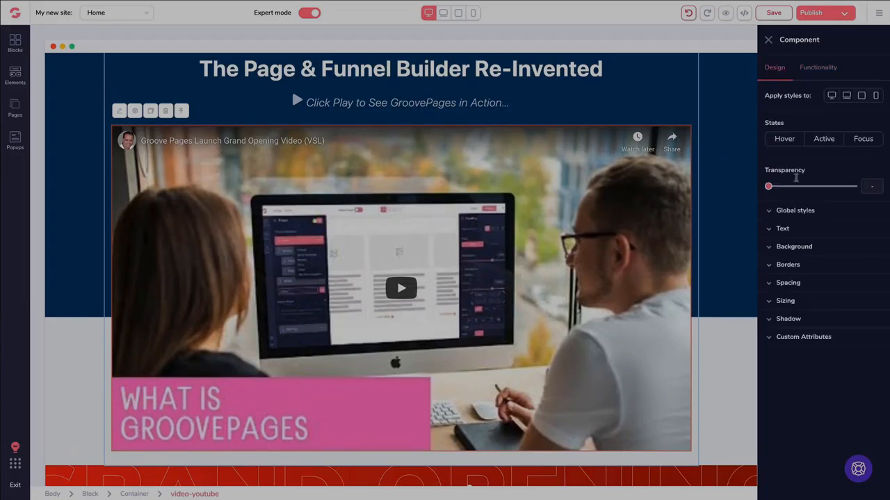
click(785, 301)
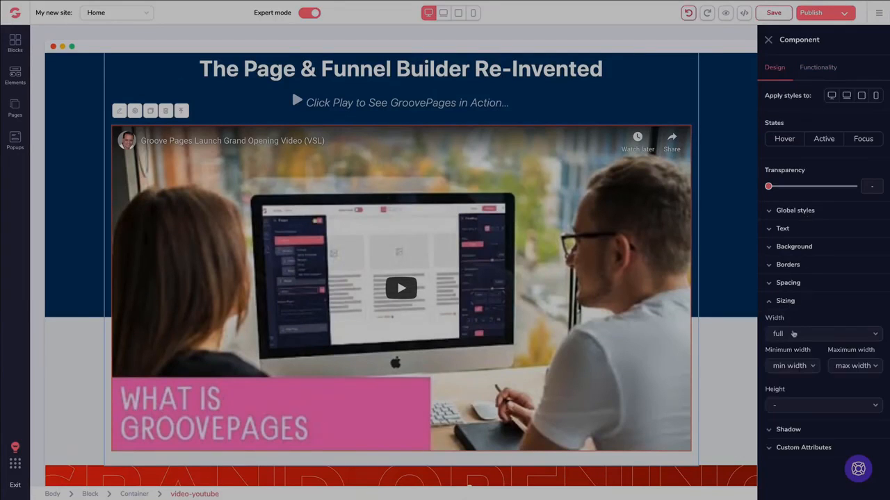
click(792, 333)
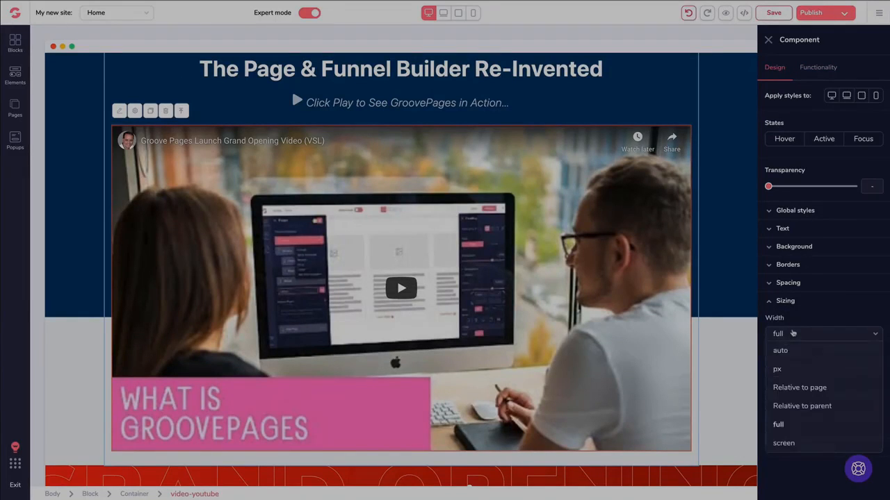
click(794, 407)
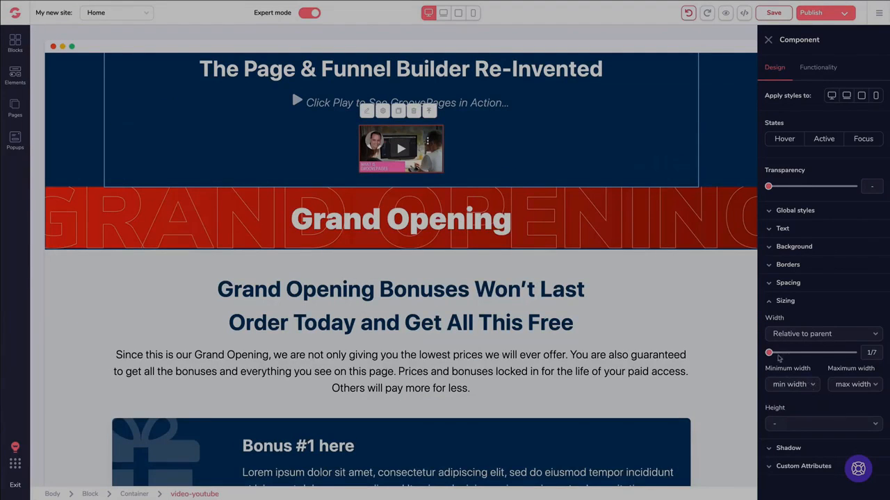
drag(769, 354, 832, 354)
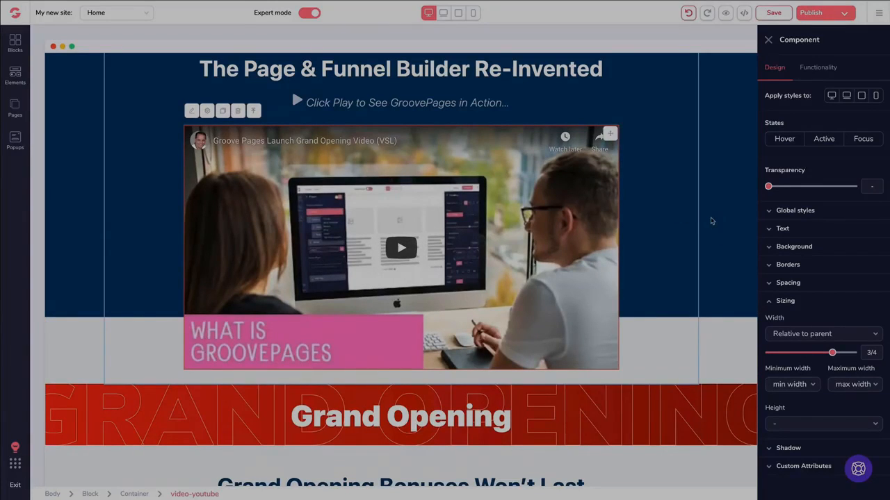
click(769, 301)
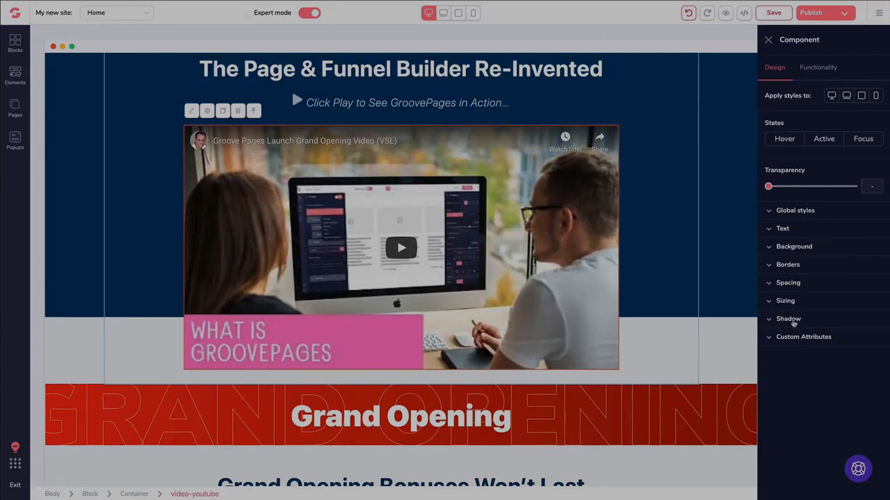
- Examine the launch video's custom attributes, including the ID and class fields and the display options
click(789, 337)
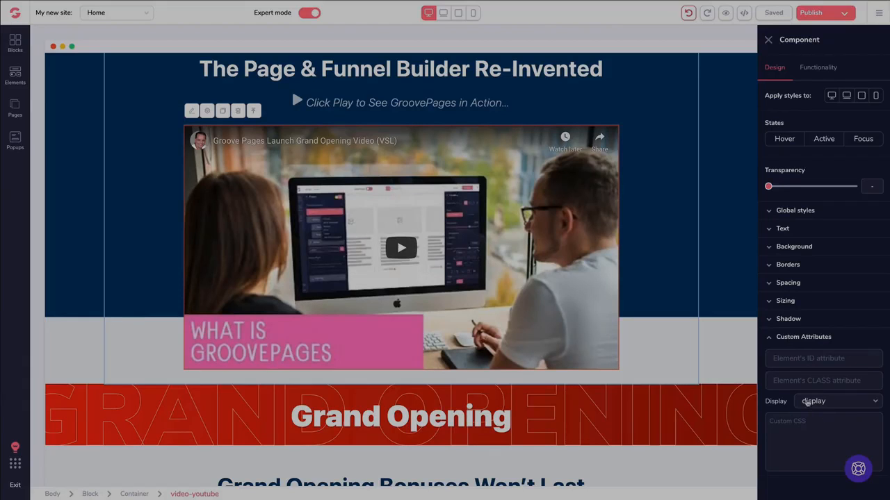
click(806, 402)
scroll(807, 400, down, 1)
scroll(805, 399, up, 2)
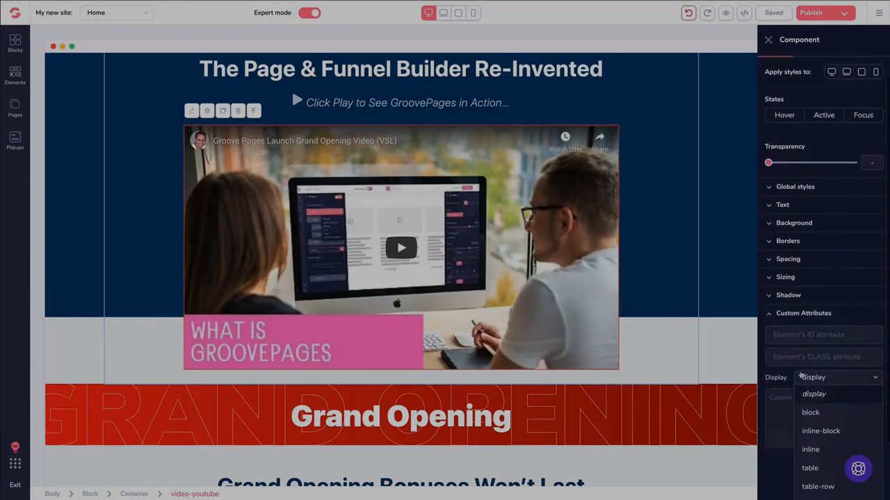
click(787, 340)
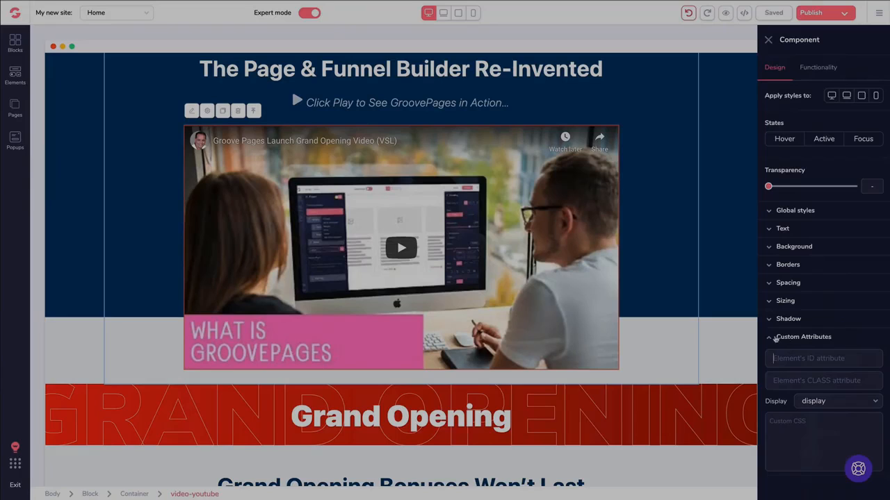
click(770, 338)
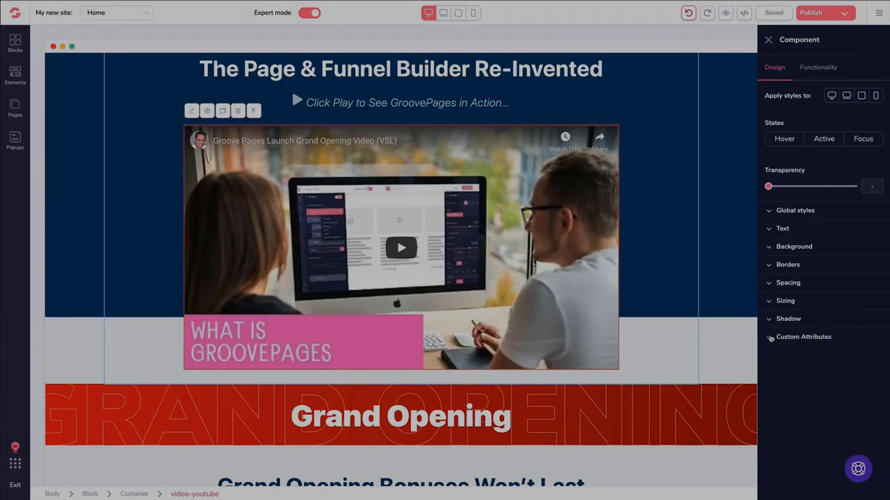
click(768, 39)
- Add a Collapse element above Question #1 in the Frequently Asked Questions block
scroll(506, 144, down, 3)
scroll(505, 144, down, 20)
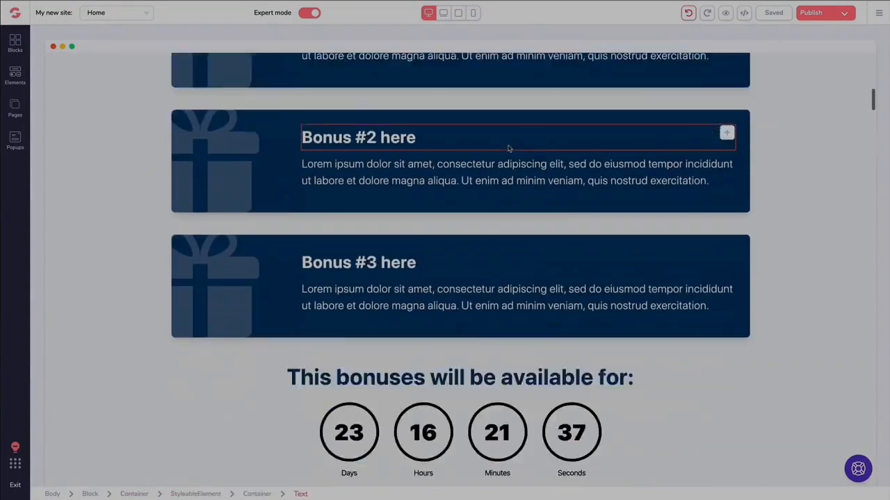
scroll(505, 144, down, 20)
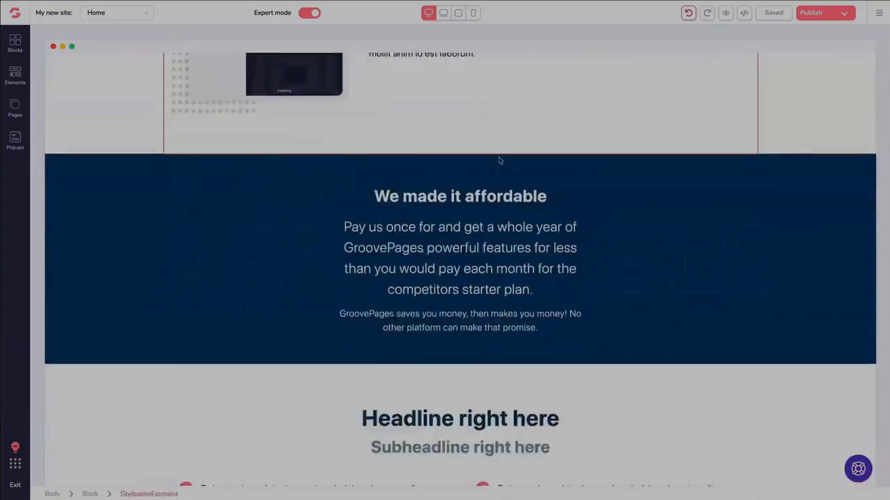
scroll(499, 164, down, 20)
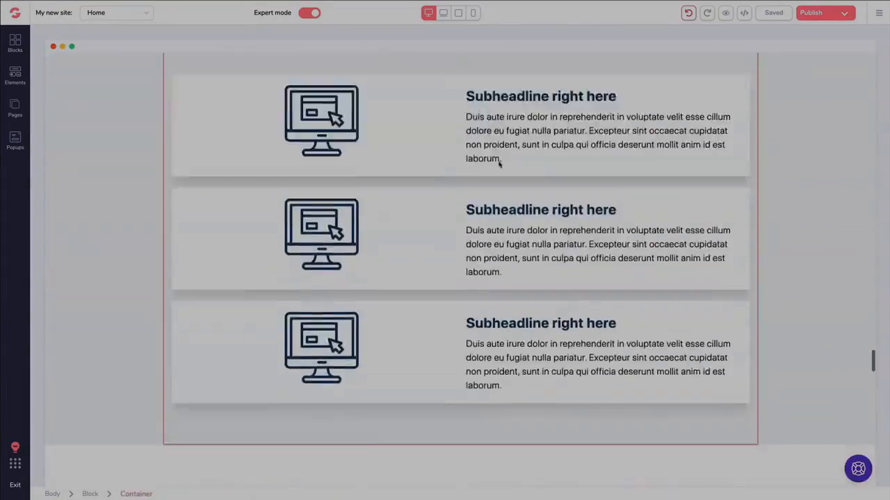
scroll(499, 164, down, 5)
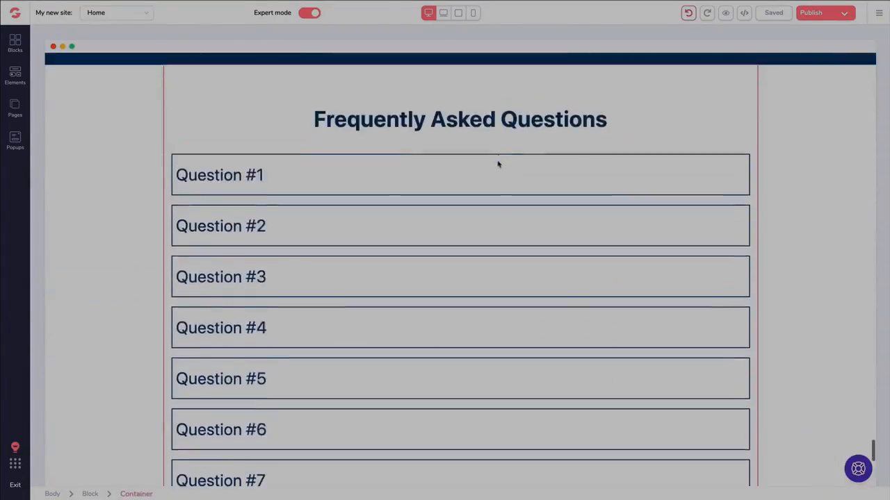
click(494, 165)
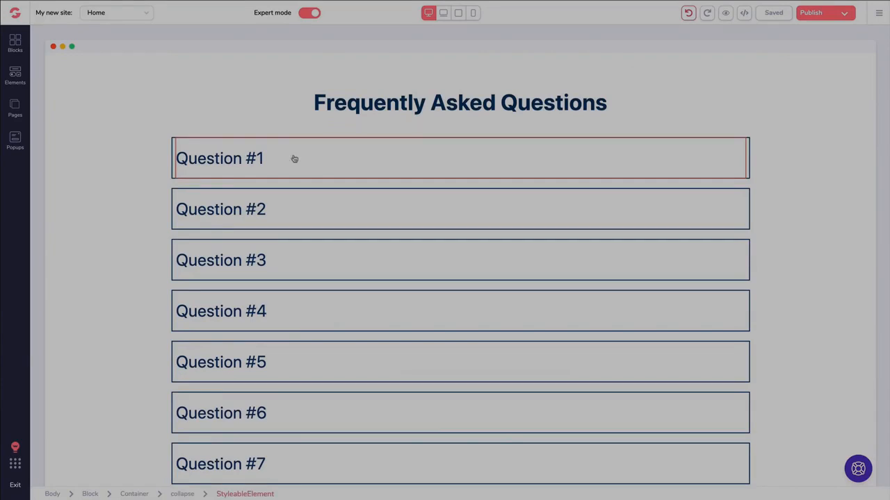
click(18, 75)
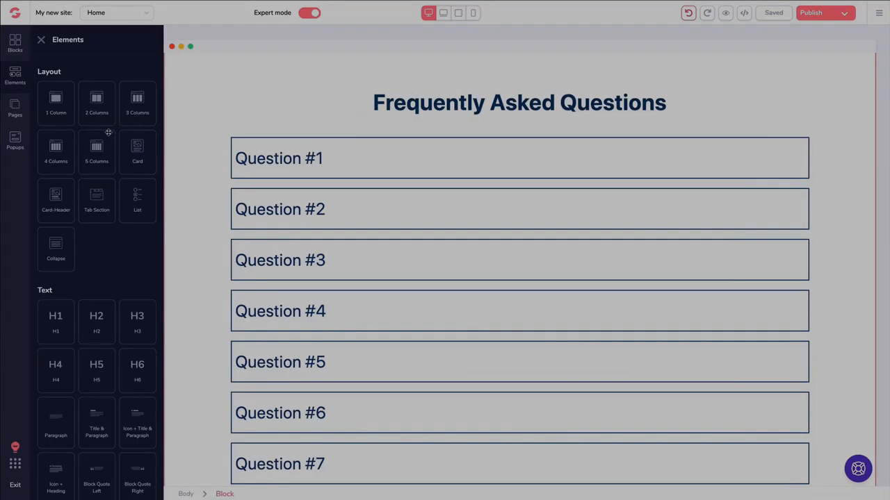
scroll(93, 141, down, 1)
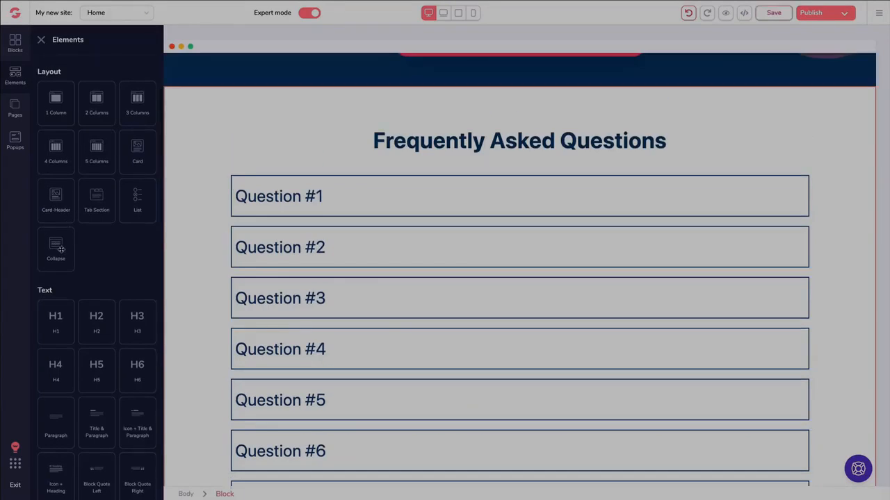
drag(60, 249, 324, 248)
scroll(324, 251, down, 1)
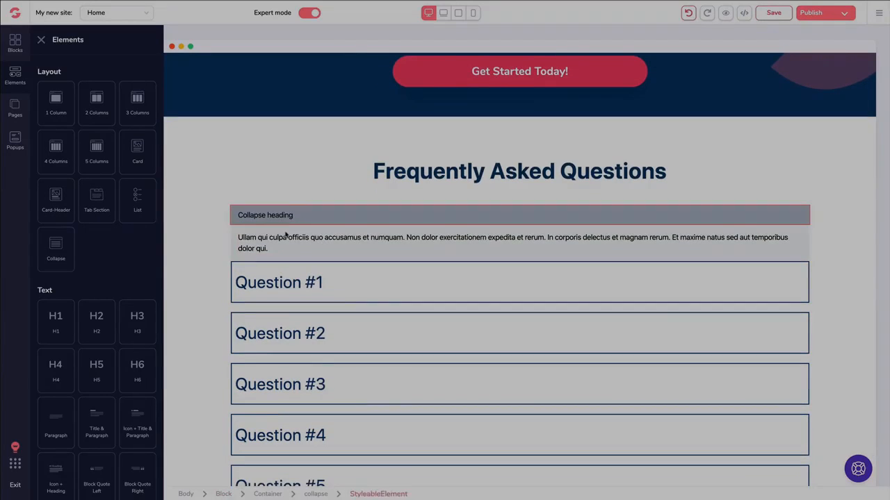
- Delete the newly added Collapse element above Question #1
click(283, 221)
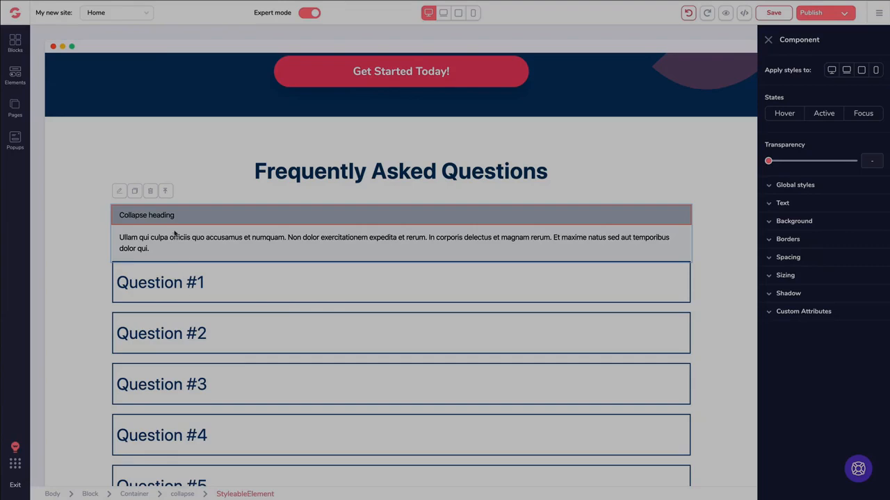
click(152, 194)
- Examine the functionality settings of the Question #1 collapse element, including its heading text and default open or closed state
click(274, 234)
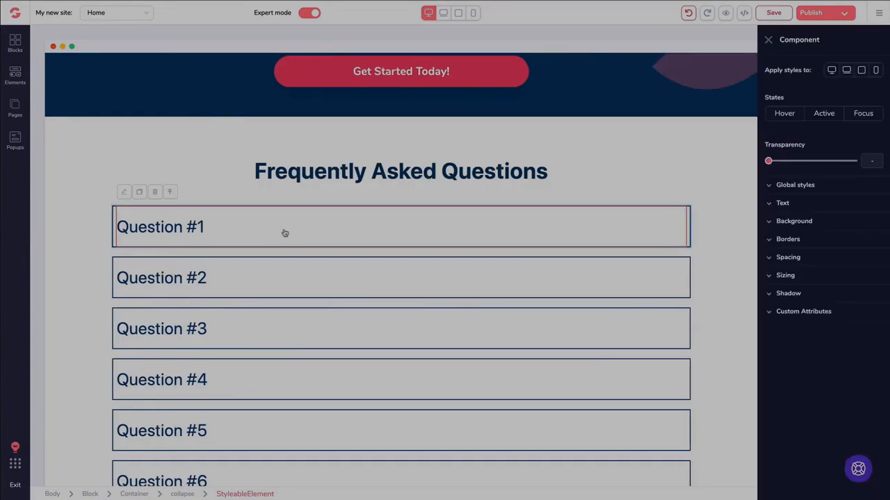
click(183, 494)
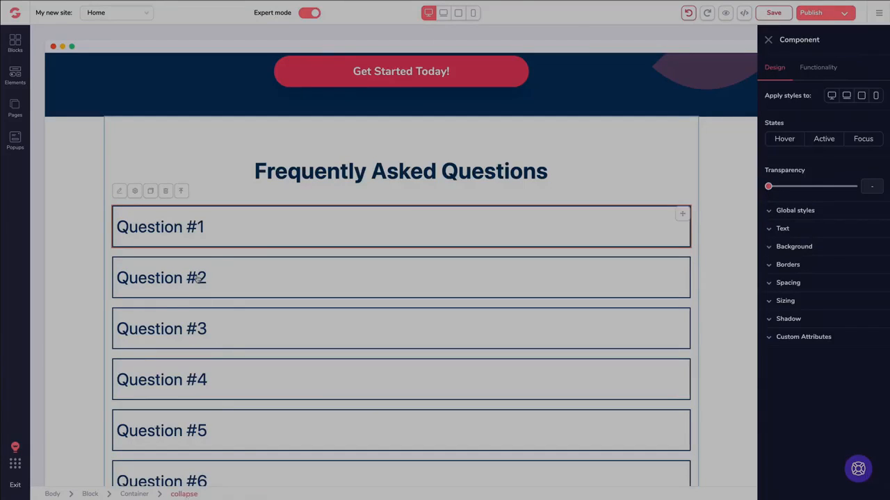
click(805, 70)
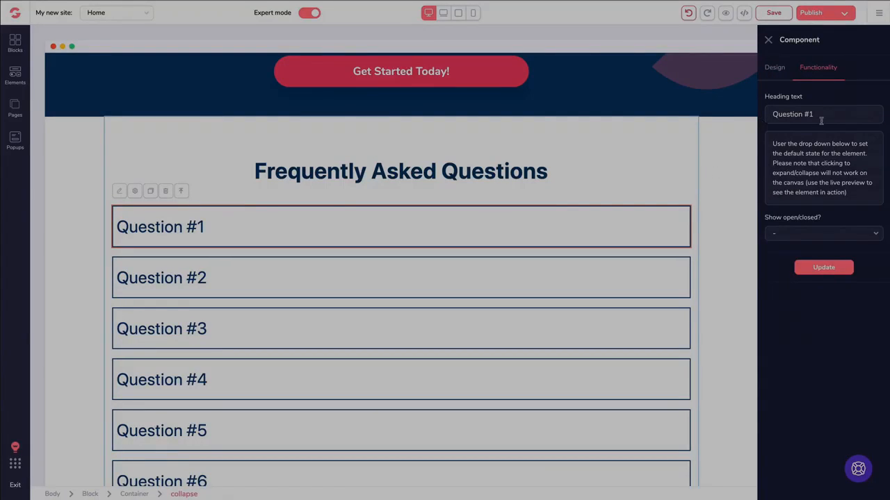
click(767, 40)
click(374, 211)
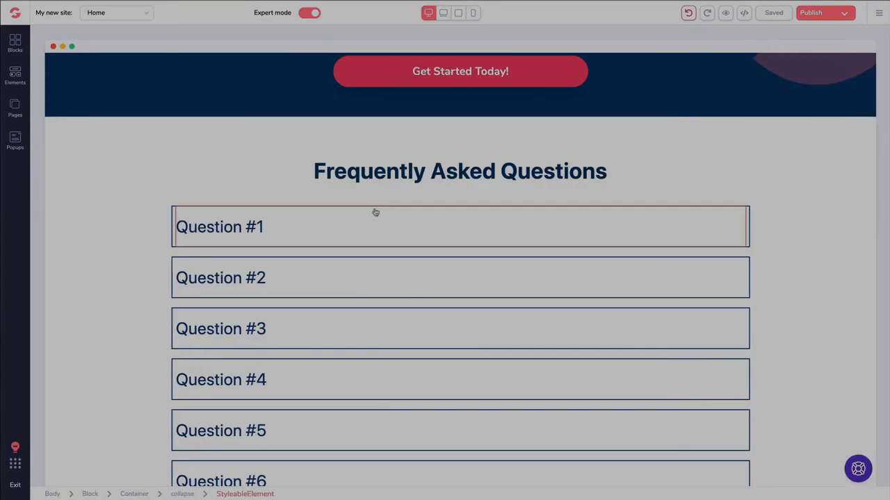
- Look through the Home page's blocks from the Frequently Asked Questions section to the Grand Opening bonuses
click(321, 220)
click(772, 40)
click(410, 171)
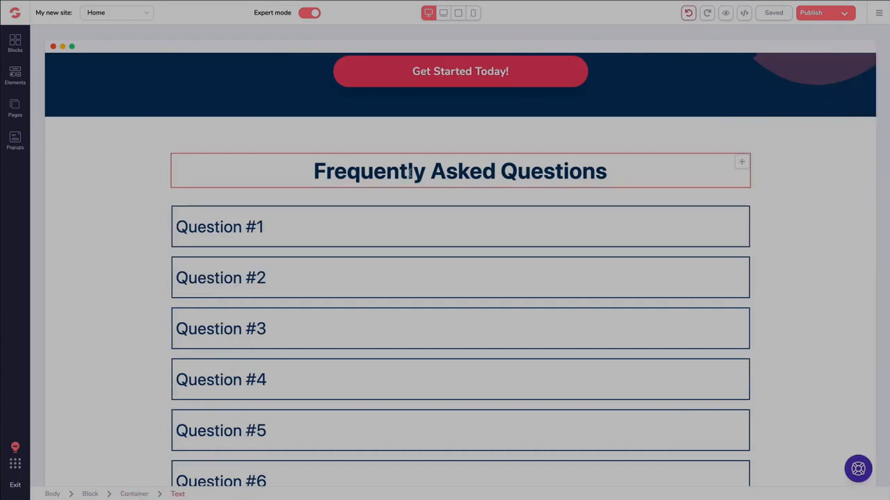
scroll(410, 171, up, 5)
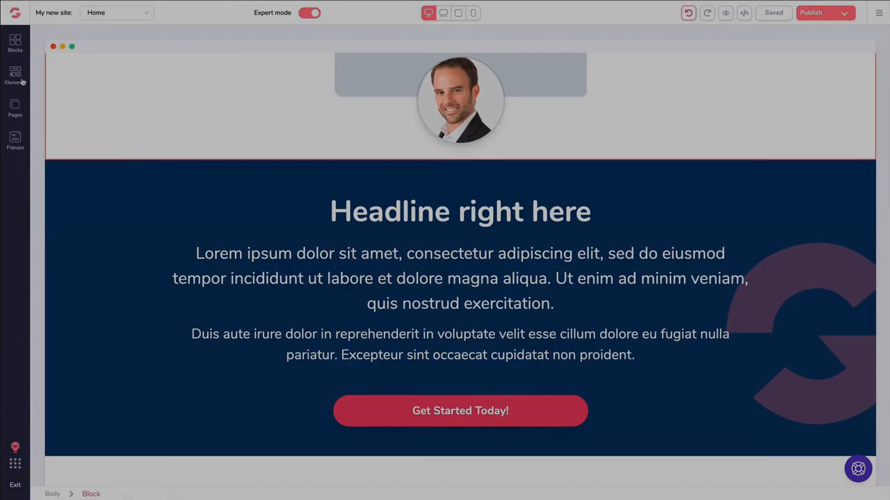
scroll(233, 130, down, 15)
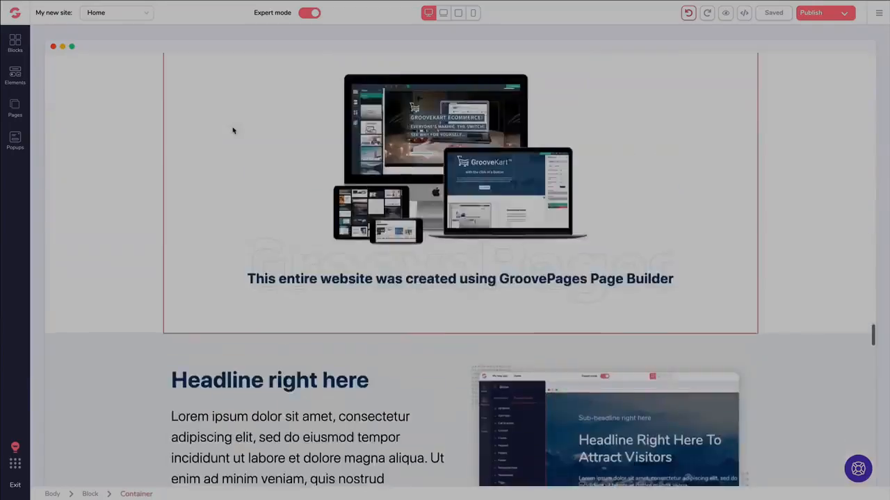
scroll(233, 131, up, 15)
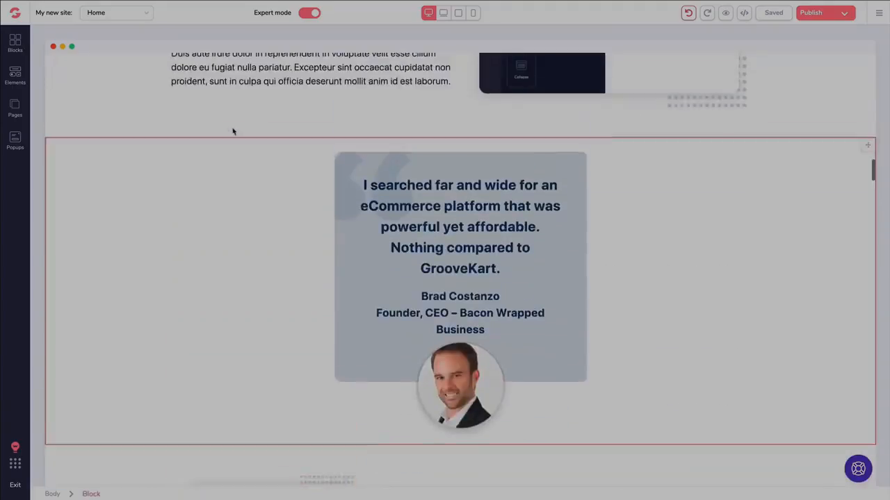
scroll(840, 150, up, 10)
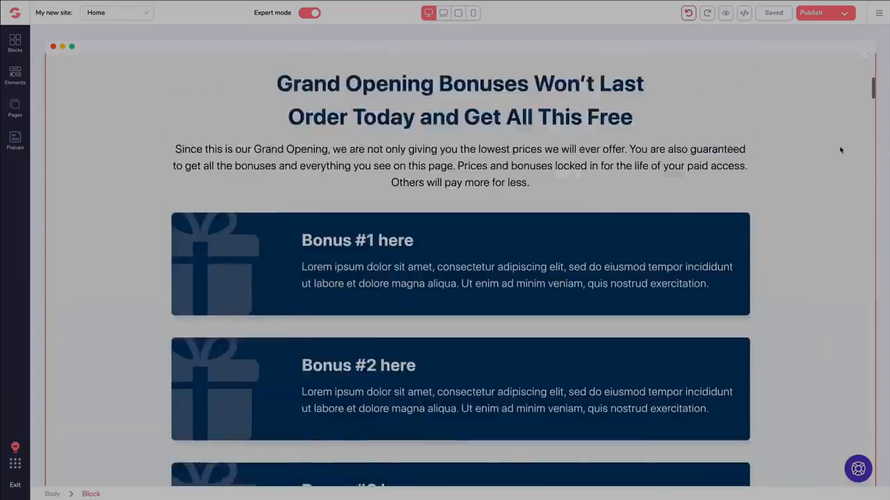
scroll(755, 139, down, 5)
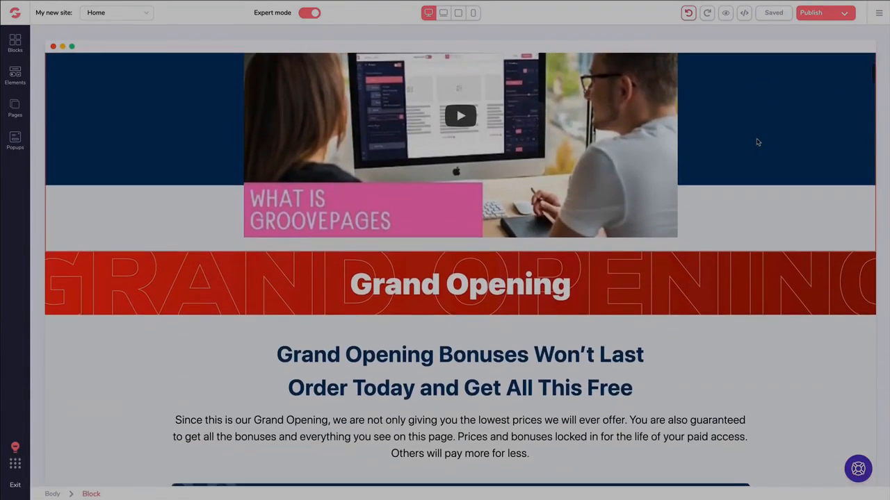
scroll(285, 231, down, 2)
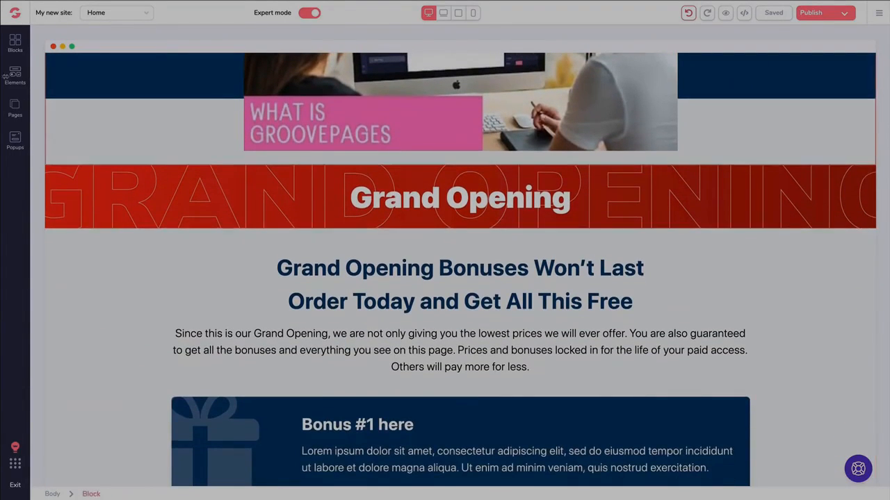
- Add a Carousel element above the "Grand Opening Bonuses Won't Last" heading
click(15, 77)
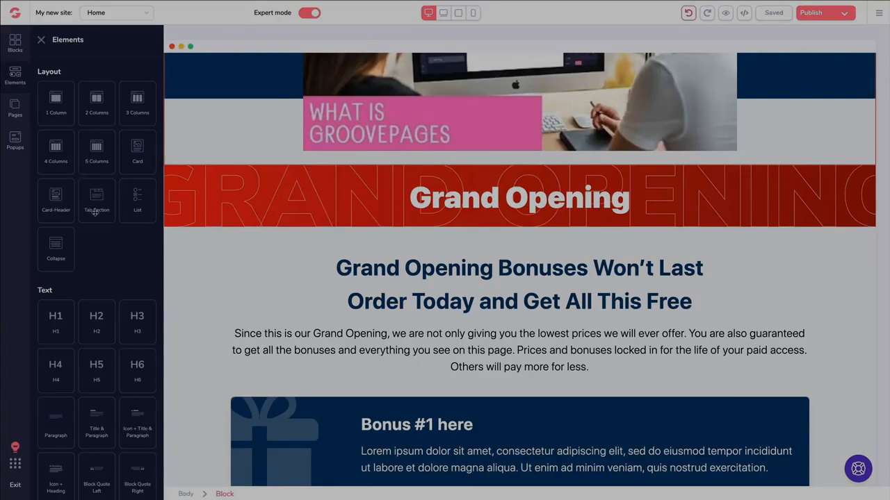
scroll(108, 220, down, 7)
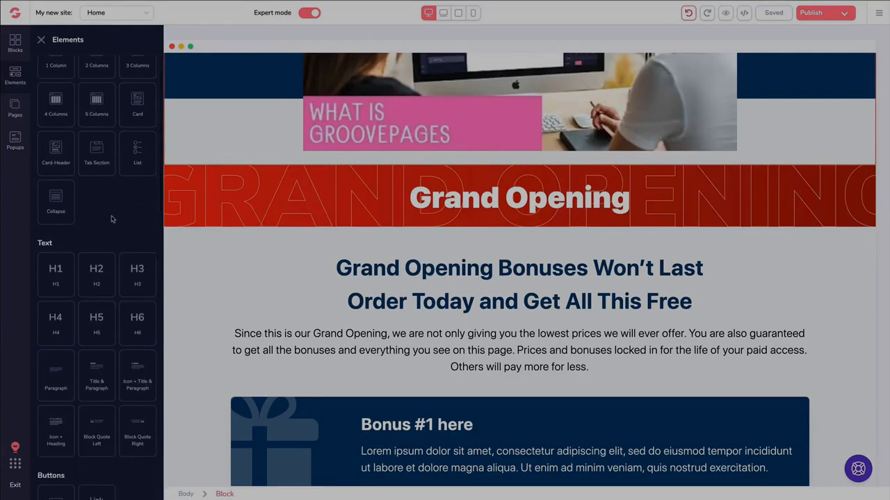
scroll(111, 217, down, 4)
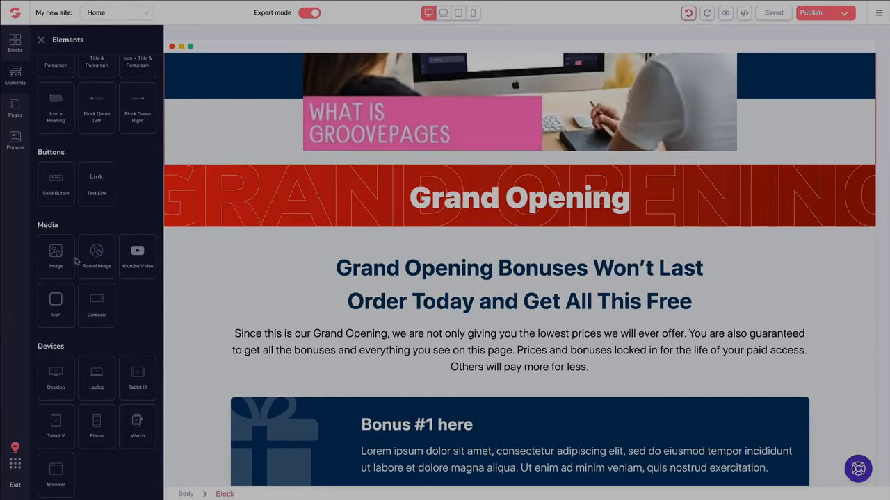
drag(94, 301, 409, 383)
scroll(320, 306, down, 1)
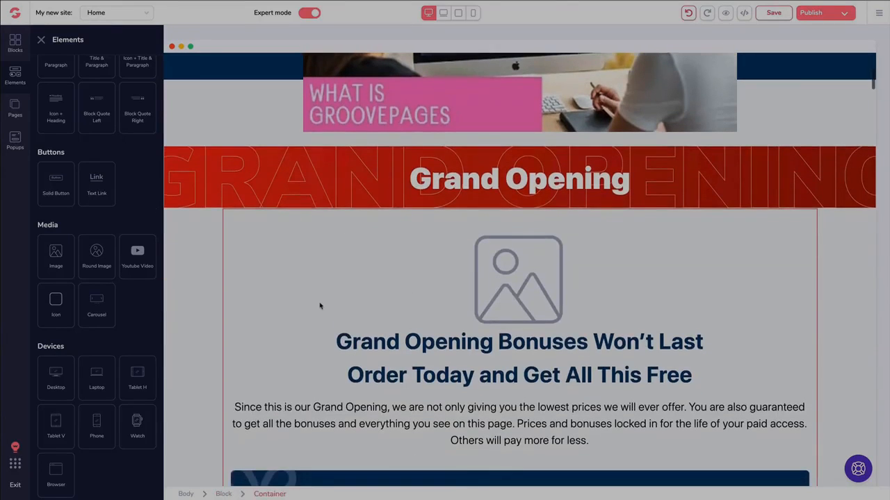
- Configure the carousel to loop and autoplay with a 2000 ms interval and four slides
click(539, 291)
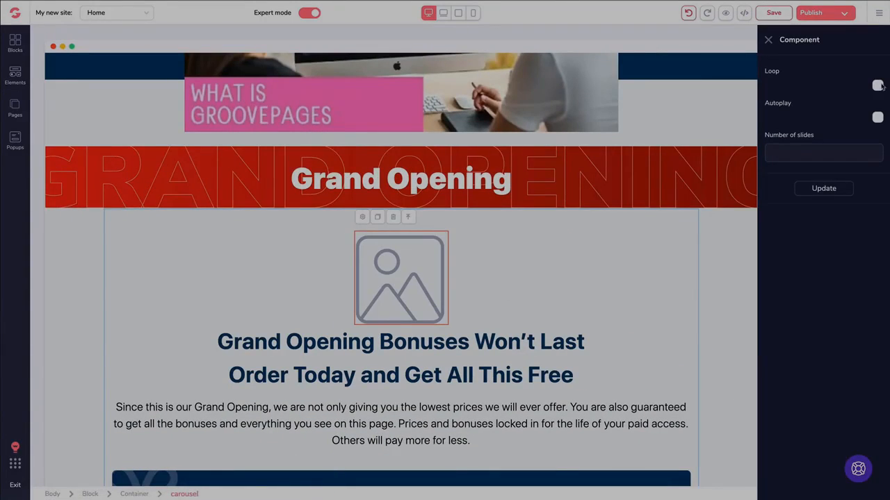
click(877, 86)
click(877, 118)
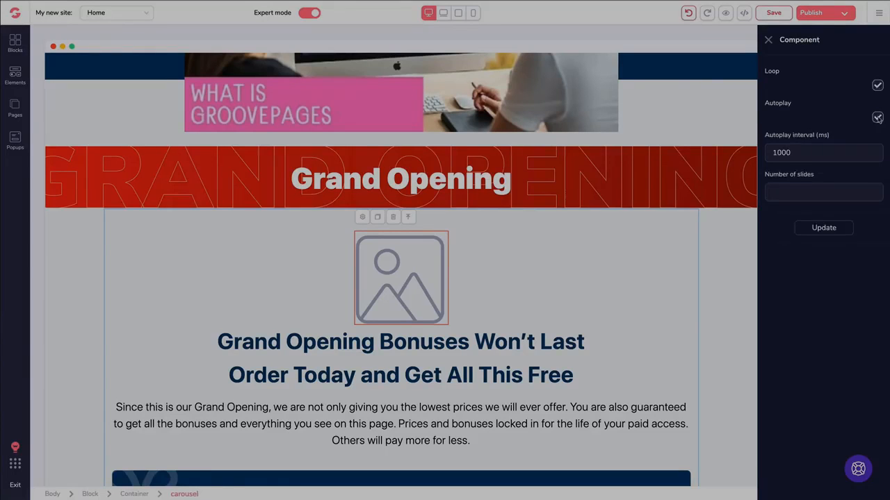
double_click(802, 154)
text(2)
click(798, 185)
text(4)
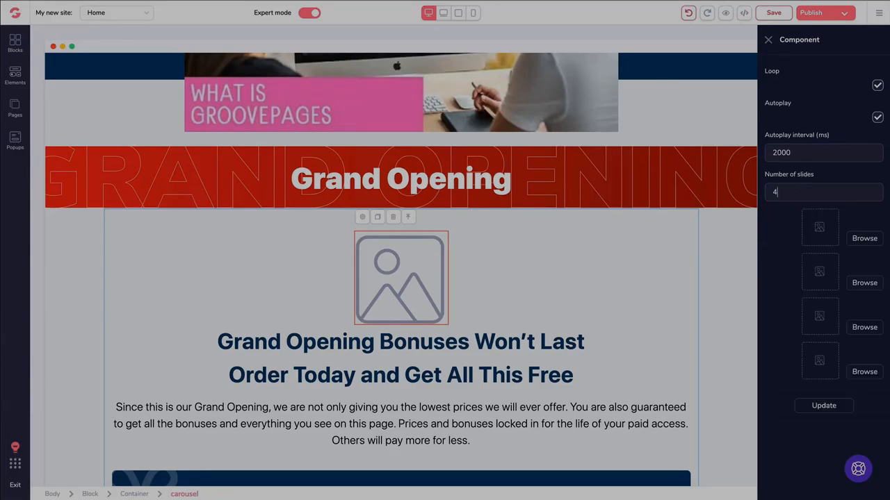
- Assign the butterfly image to the carousel's first slide and the puppy image to its second slide
click(862, 239)
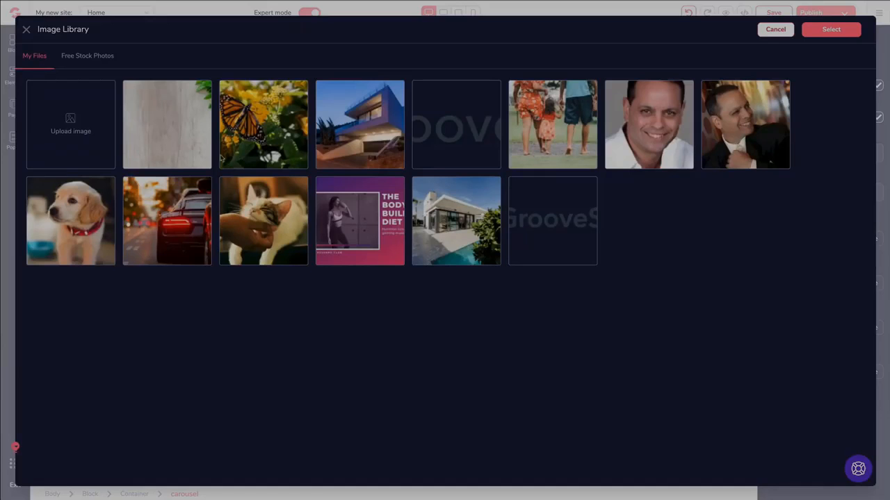
click(264, 144)
click(831, 29)
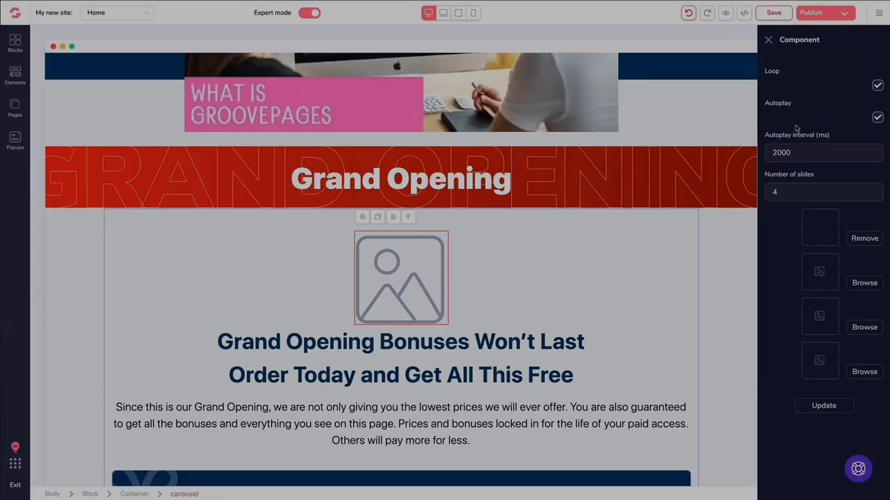
click(856, 283)
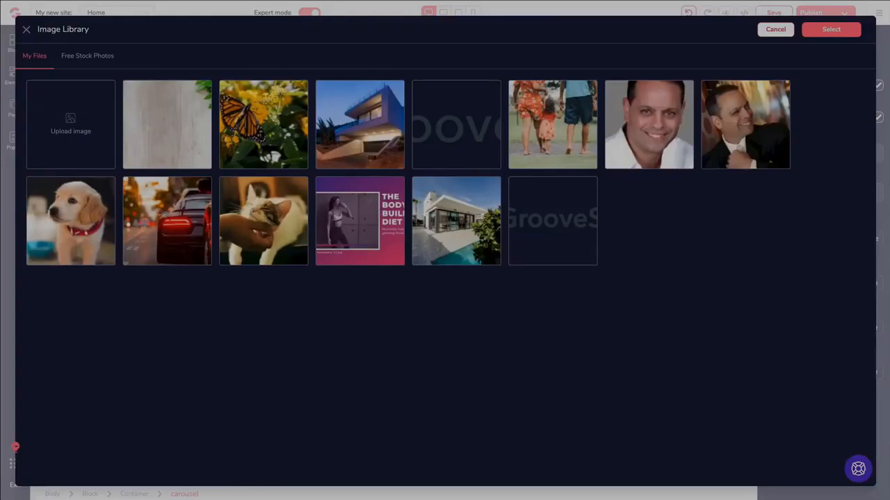
click(830, 30)
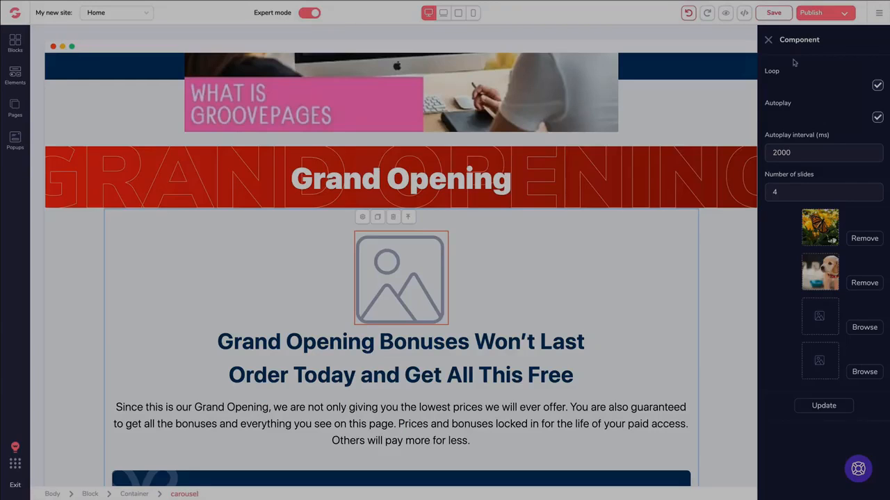
- Assign the cat image to the third slide and the red-lit car image to the fourth, and update the carousel
click(859, 328)
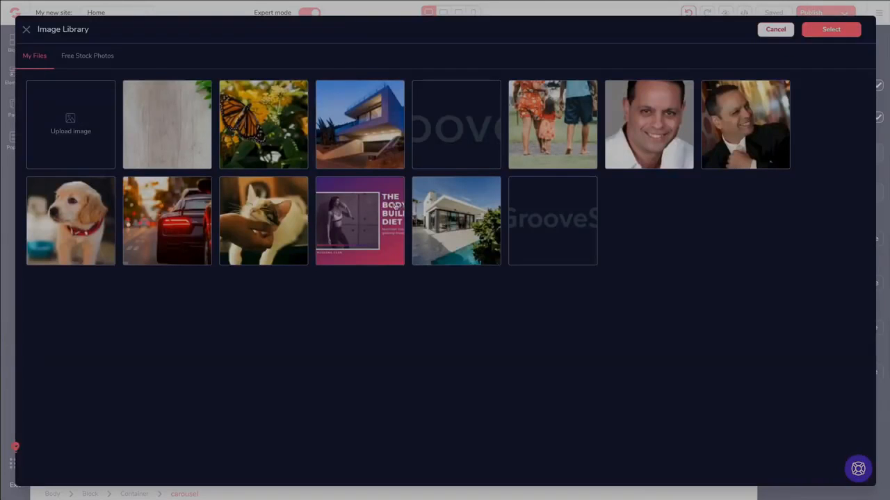
click(277, 217)
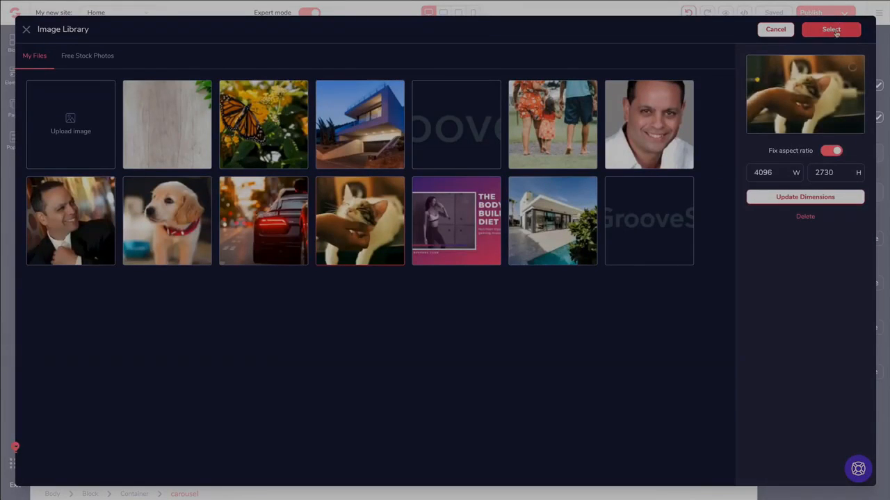
click(834, 31)
click(862, 373)
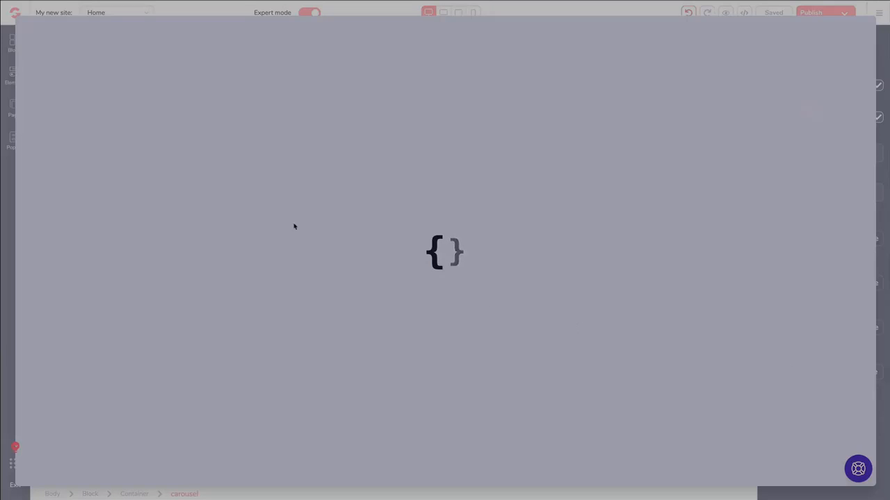
click(198, 219)
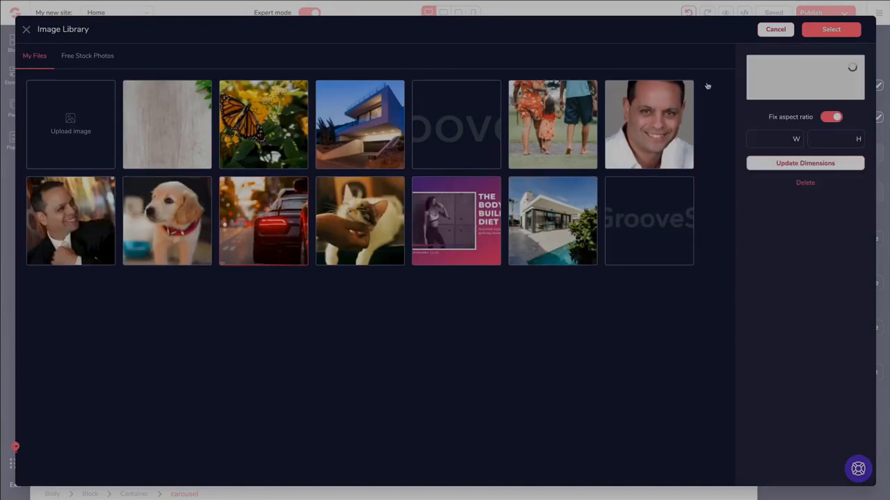
click(827, 31)
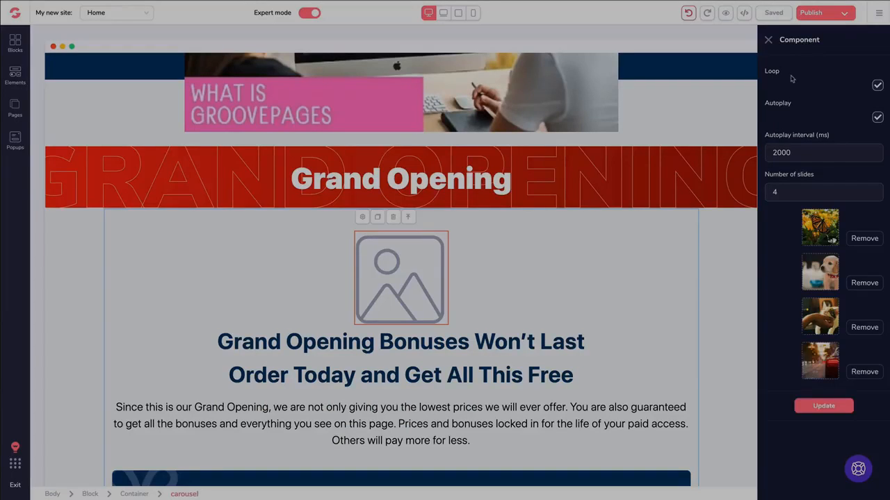
click(827, 410)
- Examine the carousel's autoplaying slides and its previous-slide arrow on the page
scroll(446, 375, down, 3)
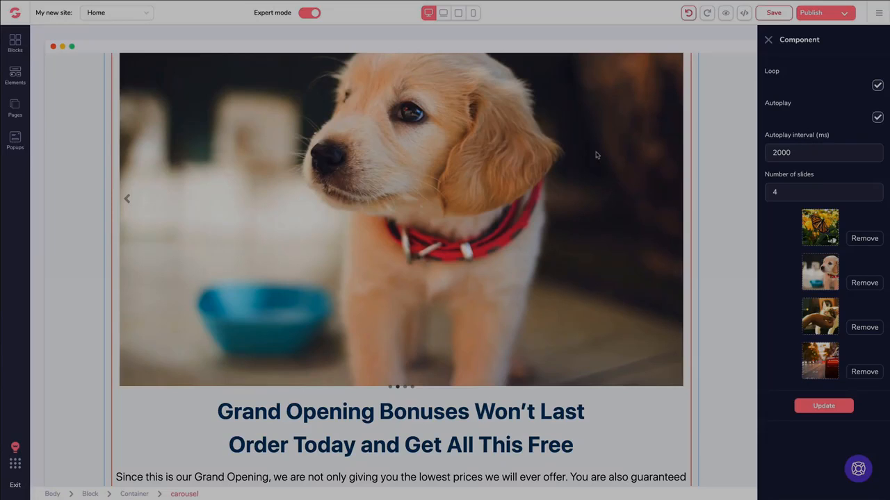
click(131, 202)
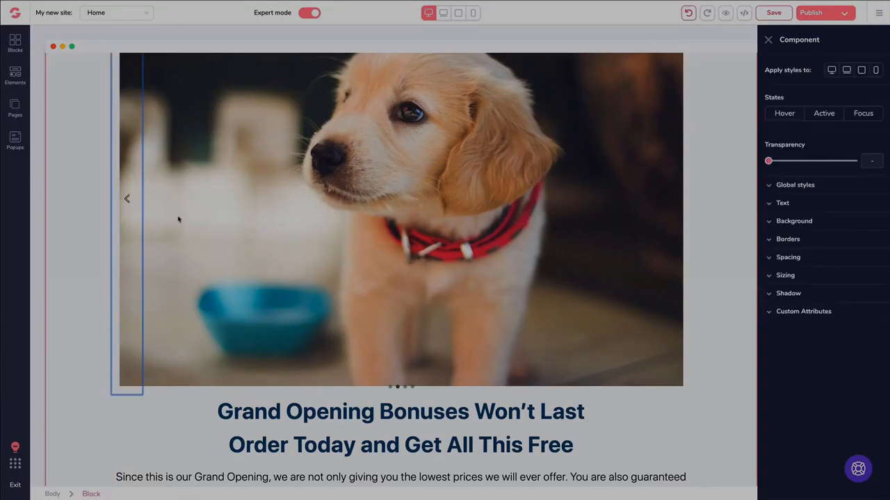
click(498, 424)
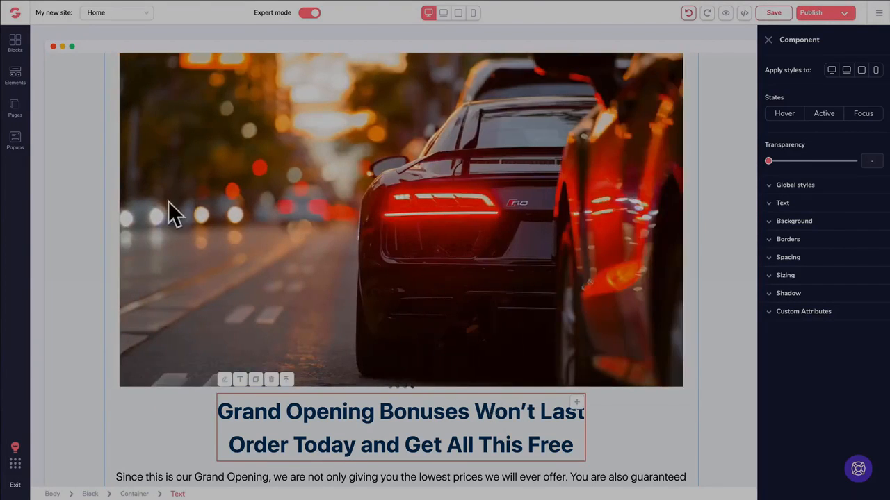
- Delete the Grand Opening Bonuses block containing the carousel and save the Home page
scroll(168, 201, up, 1)
click(72, 163)
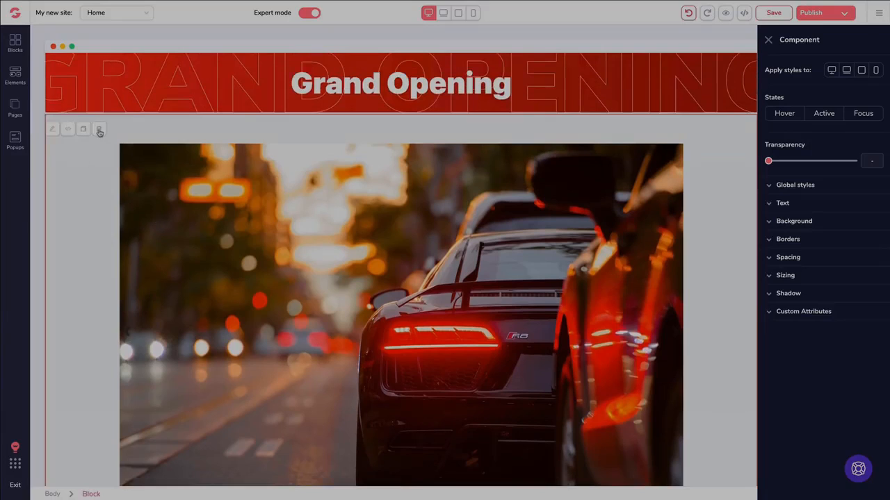
click(99, 130)
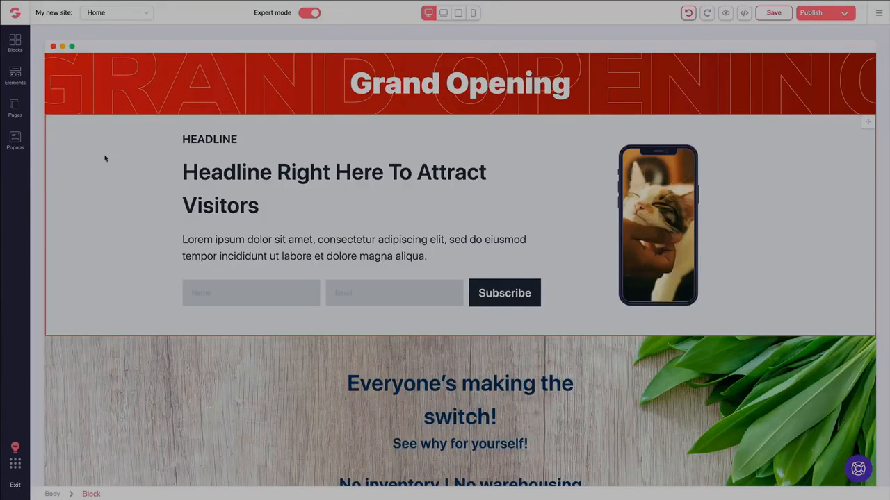
key(ctrl+s)
click(494, 294)
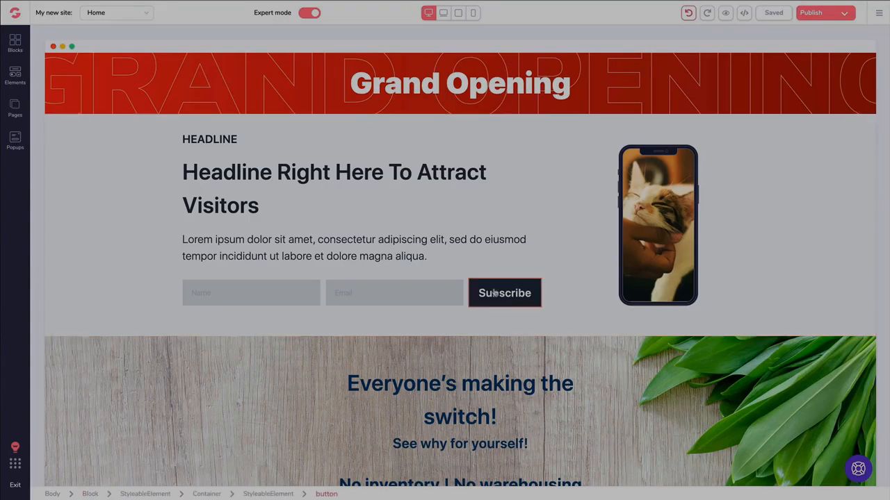
- Open the site's Pricing page at the three-plan pricing table
click(15, 107)
click(70, 117)
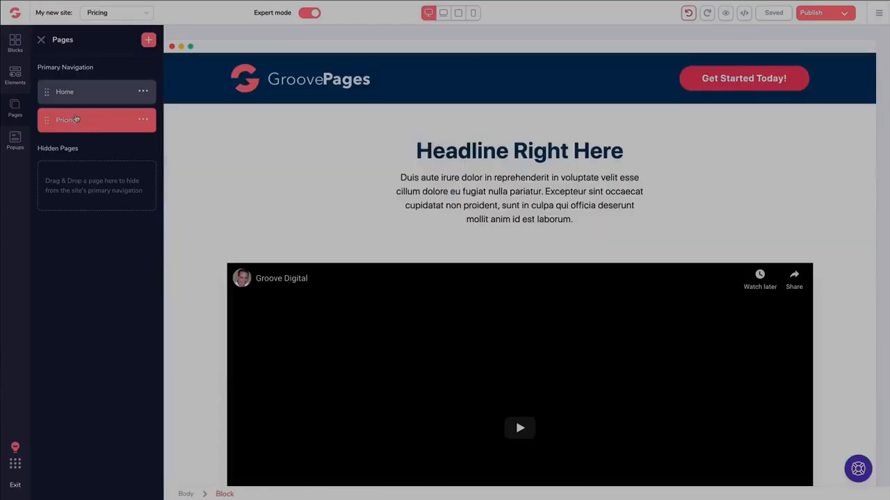
scroll(292, 154, down, 5)
scroll(293, 154, down, 5)
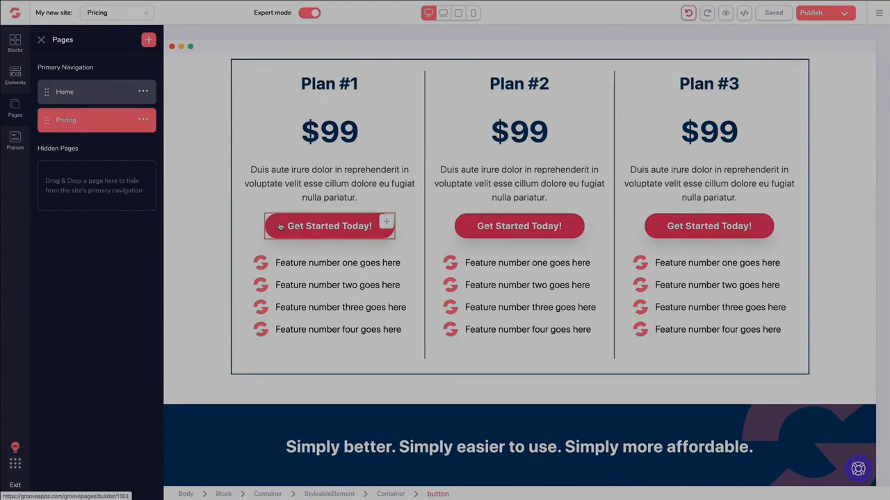
- Set the text colour of Plan #1's "Get Started Today!" button to black
click(286, 225)
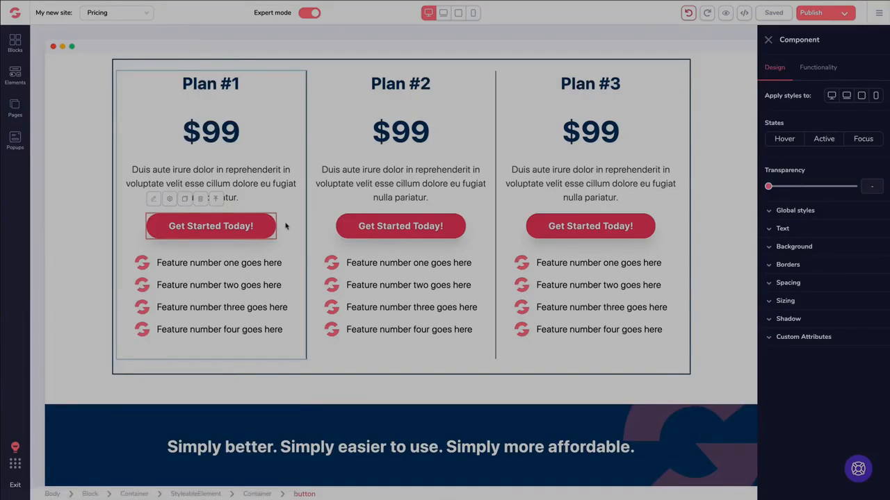
click(781, 228)
click(853, 268)
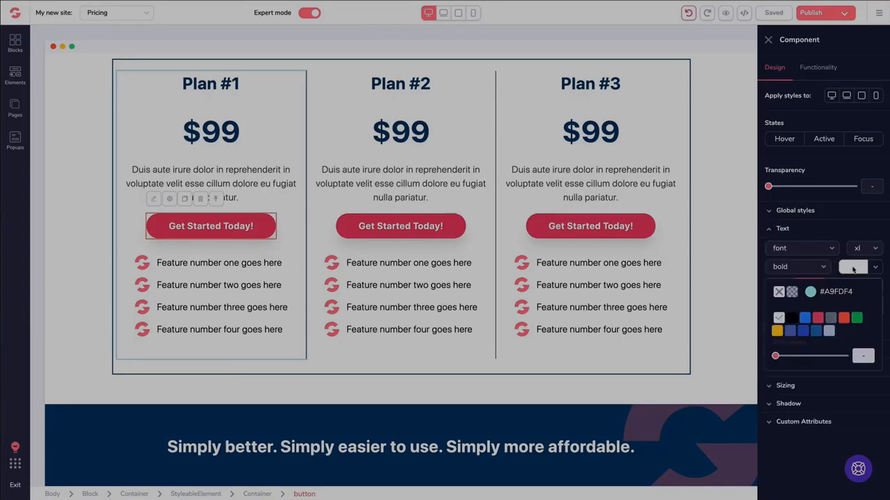
click(792, 318)
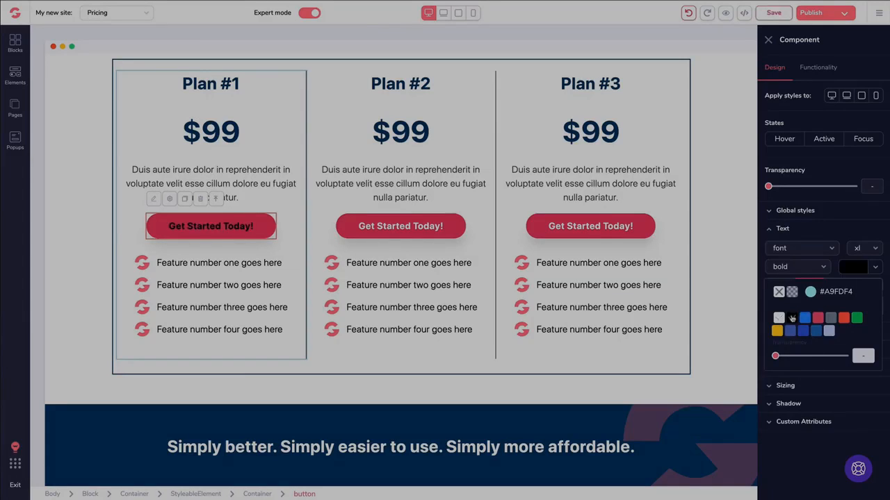
- Set the background colour of Plan #1's "Get Started Today!" button to yellow
click(776, 230)
click(793, 247)
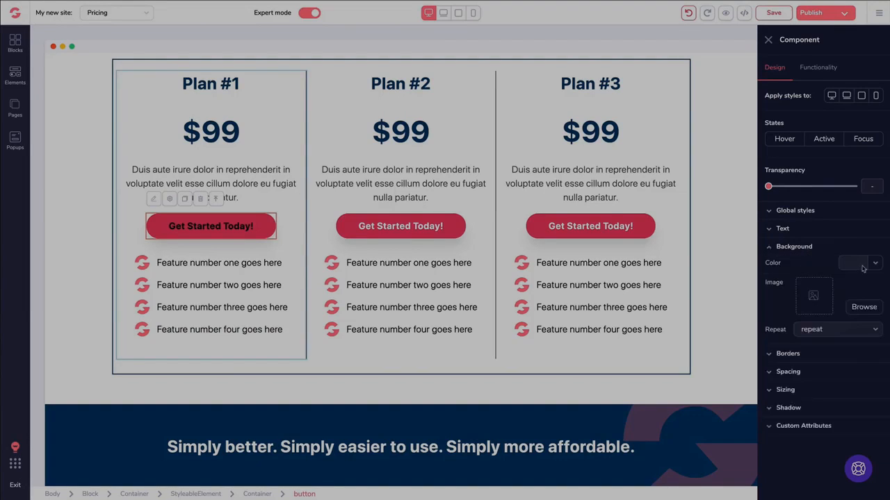
click(860, 267)
click(777, 341)
click(777, 371)
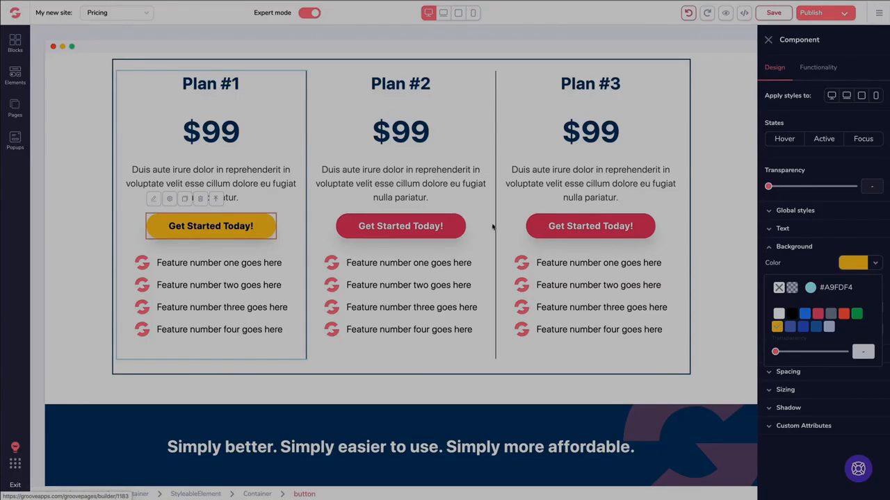
- Create a new global style named "Yellow Black Button" from Plan #1's "Get Started Today!" button
click(769, 211)
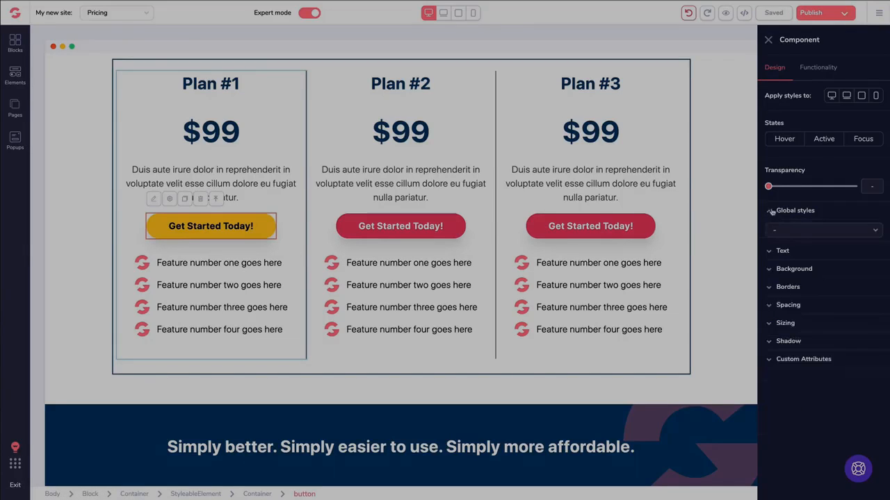
click(800, 232)
click(799, 243)
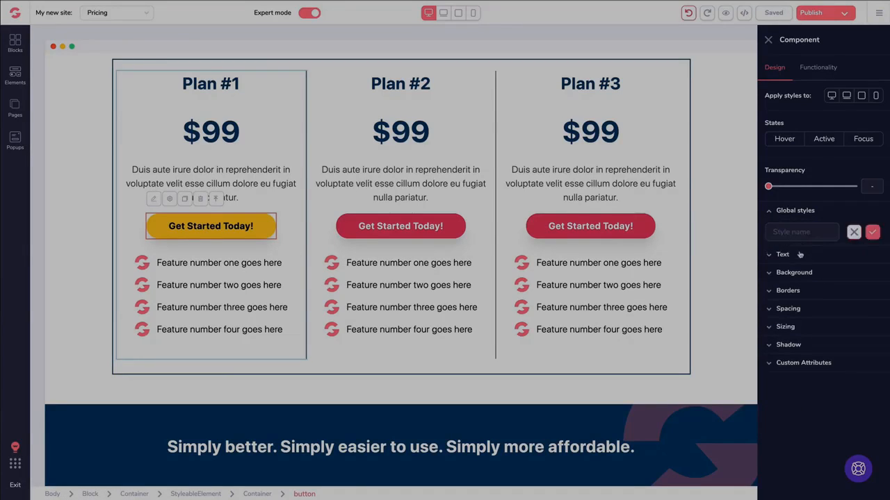
text(Yellow Blac)
text(k Button)
click(872, 232)
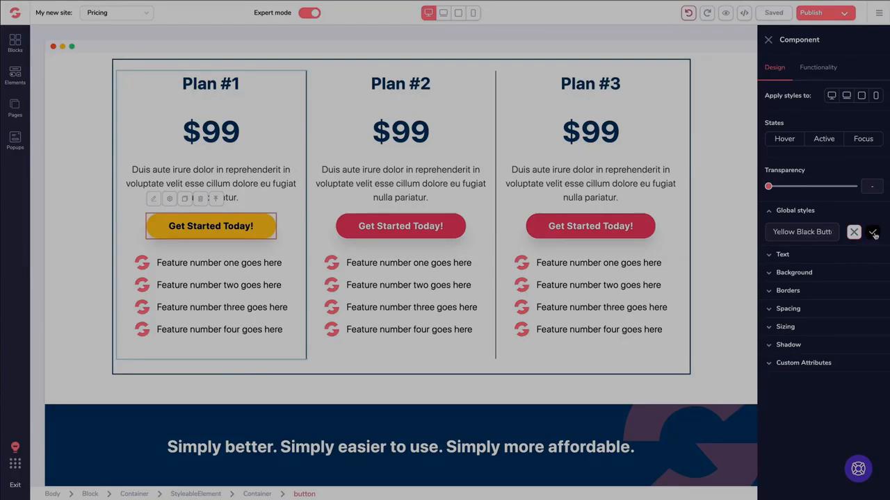
- Apply the "Yellow Black Button" global style to Plan #2's "Get Started Today!" button
click(362, 227)
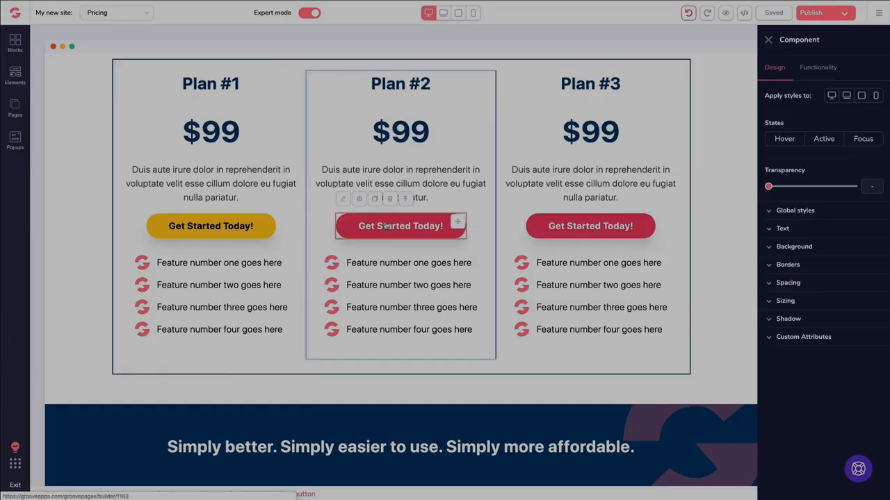
click(798, 211)
click(802, 234)
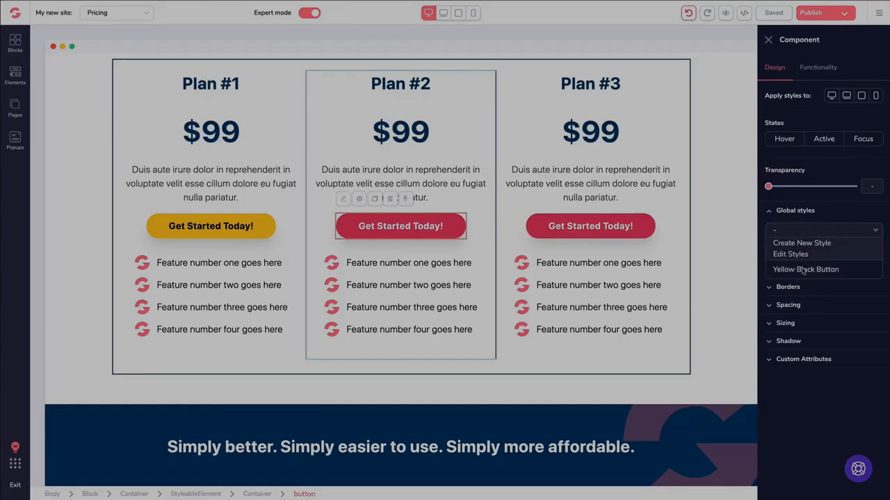
click(804, 270)
- Apply the "Yellow Black Button" global style to Plan #3's "Get Started Today!" button
click(576, 227)
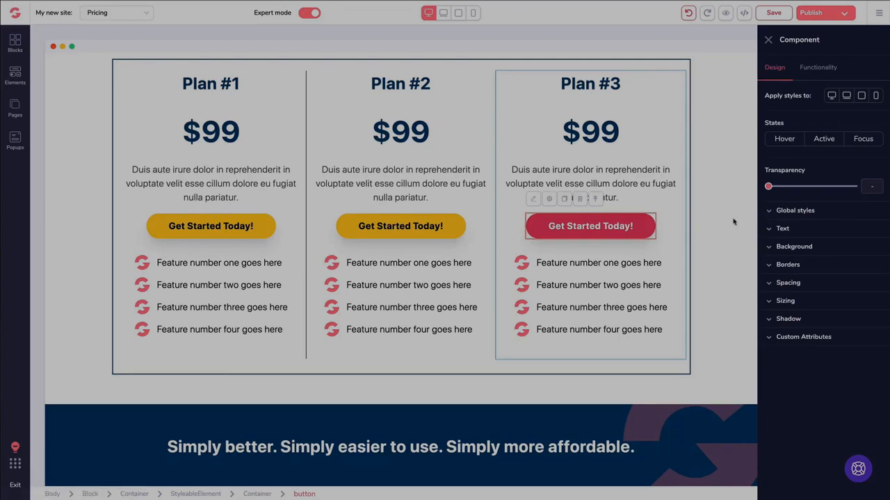
click(784, 211)
click(786, 227)
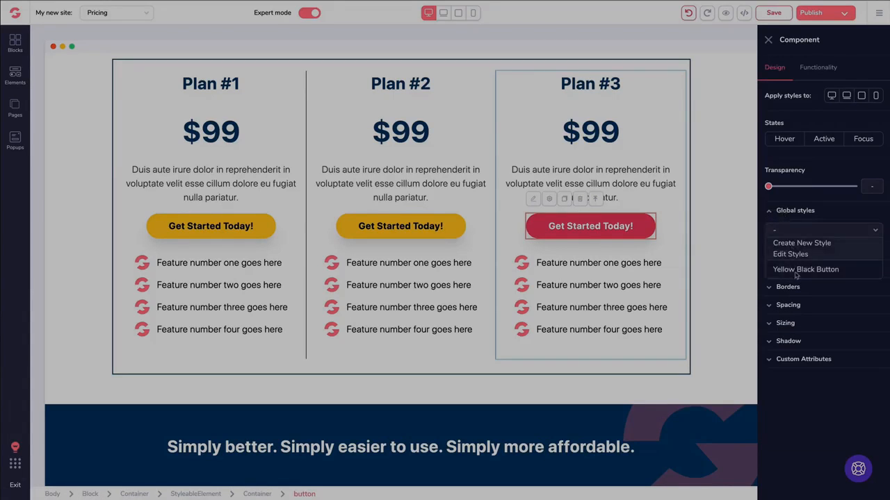
click(796, 271)
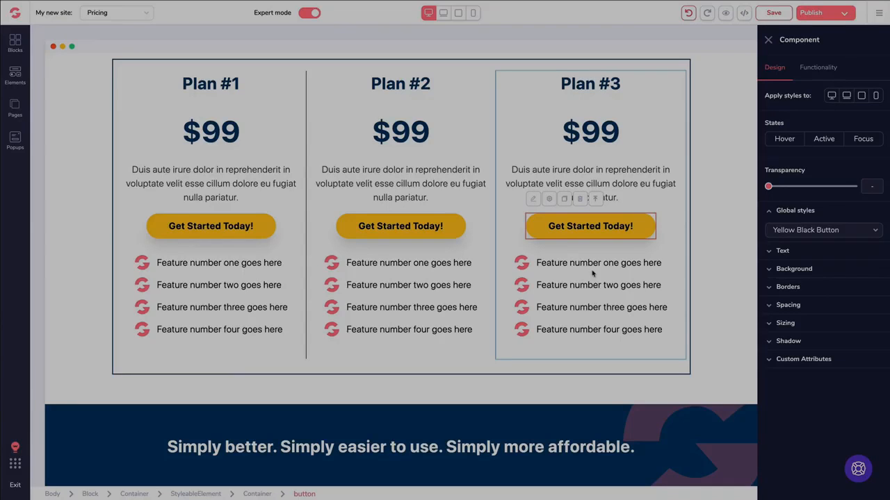
- Undo the global style applications on the Plan #2 and #3 buttons and the yellow background on Plan #1's button
click(688, 13)
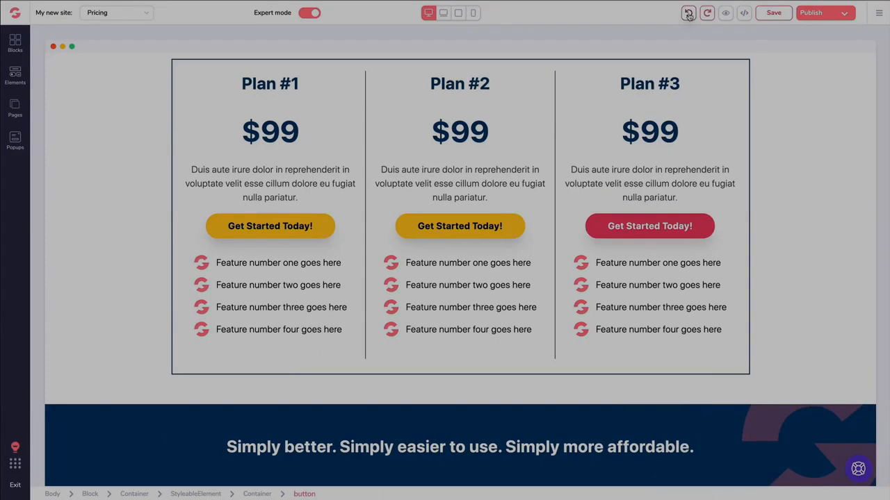
click(688, 14)
click(688, 13)
click(688, 13)
click(688, 13)
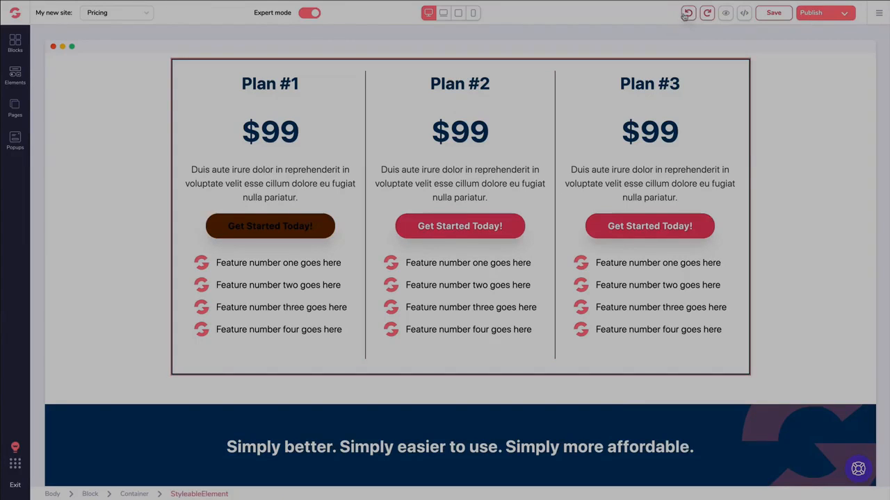
click(687, 13)
click(687, 14)
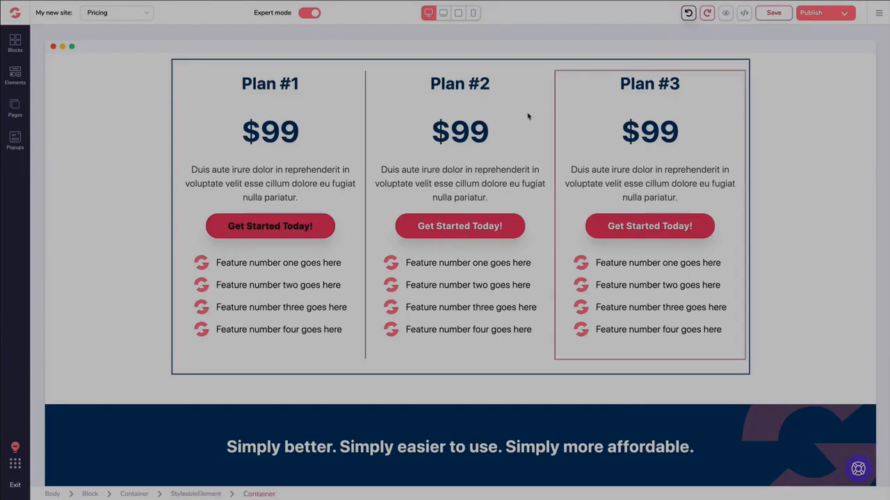
click(451, 257)
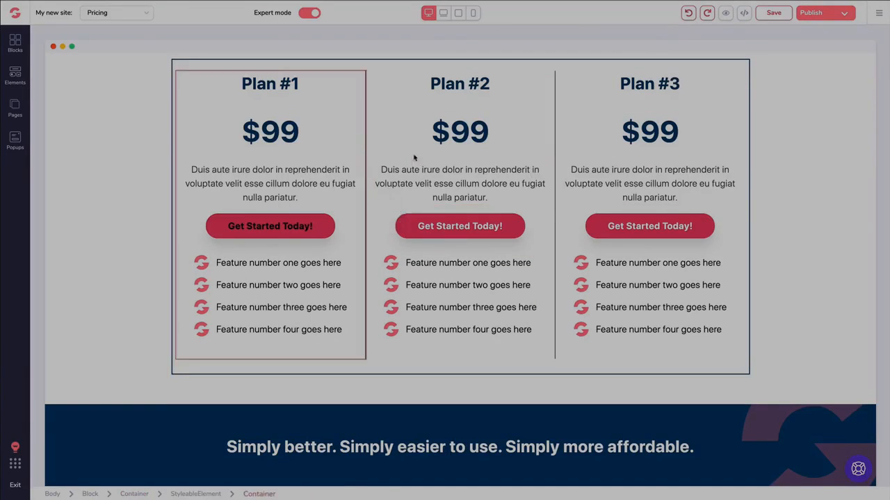
- Review the site's list of dated revisions and its preview, and leave without restoring any version
click(879, 16)
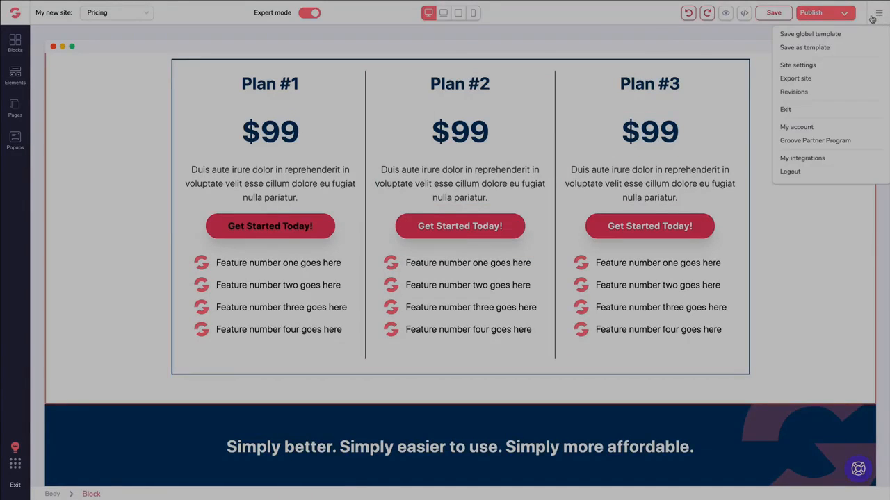
click(793, 92)
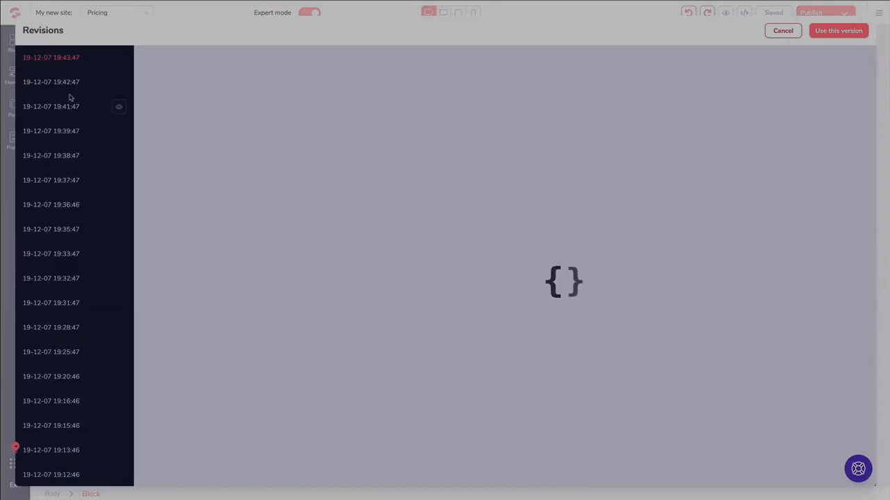
scroll(69, 119, down, 4)
scroll(69, 123, up, 4)
scroll(68, 123, down, 4)
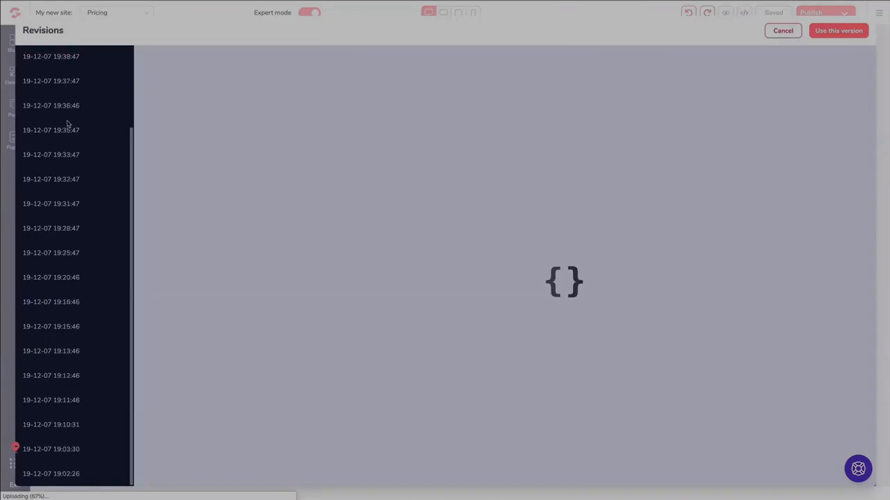
scroll(68, 123, up, 4)
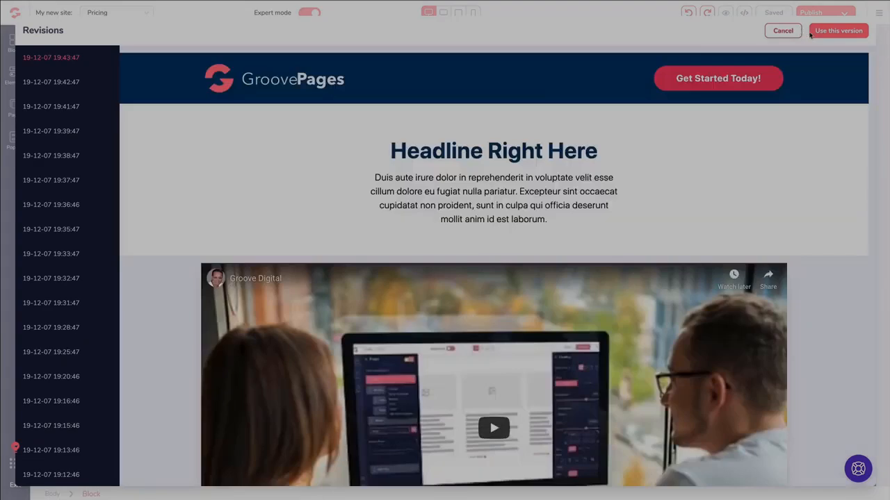
click(783, 31)
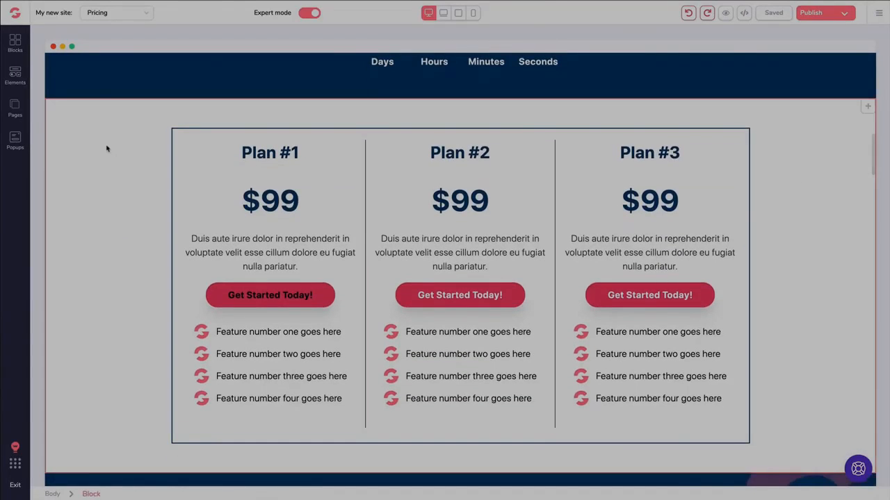
- Select the pricing table block and view the site's options for saving templates
click(88, 132)
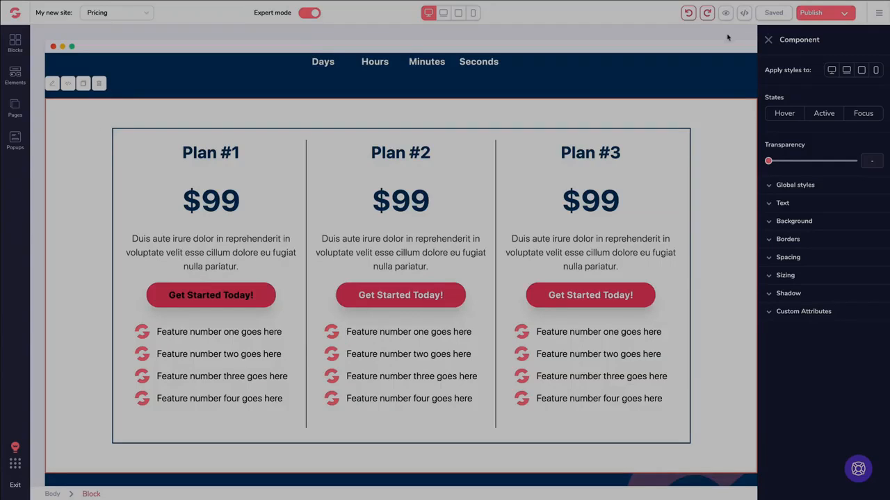
click(879, 13)
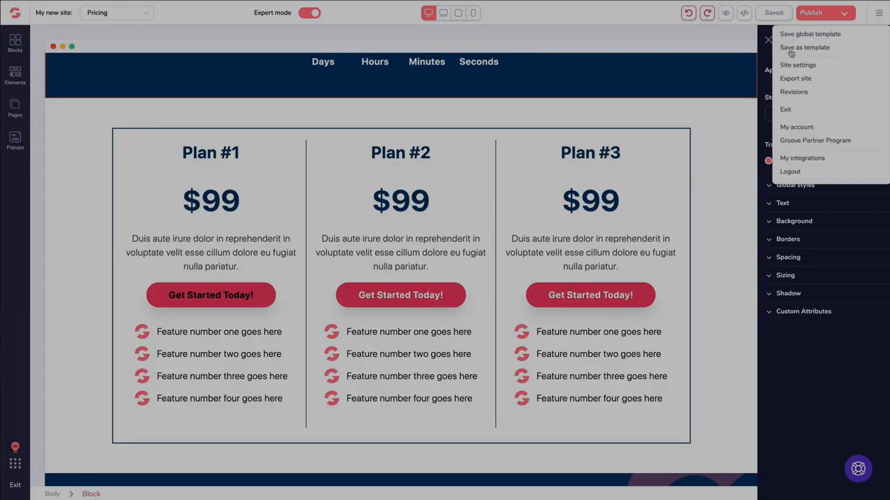
click(699, 71)
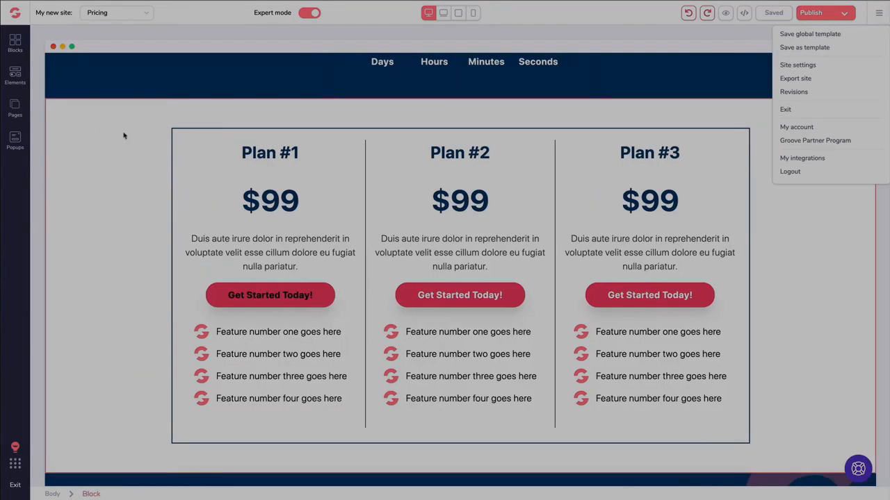
click(71, 116)
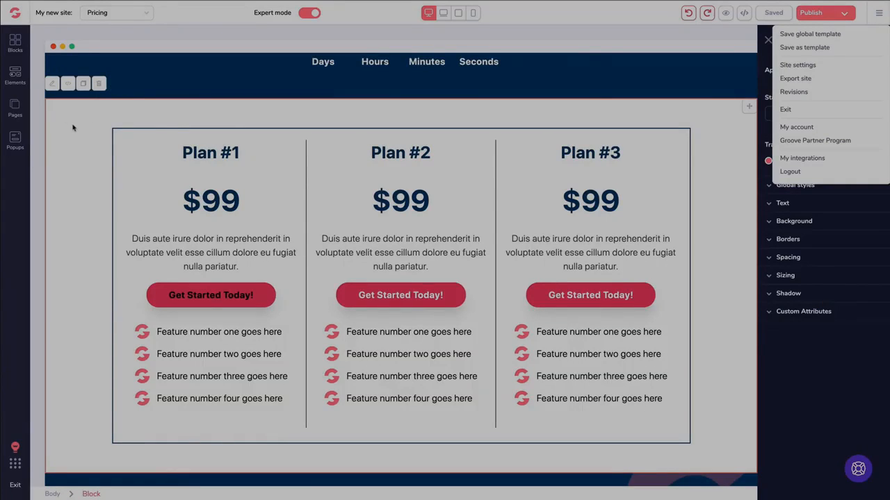
- Look through the wireframe block categories and the All blocks listing, and close the block library
click(15, 46)
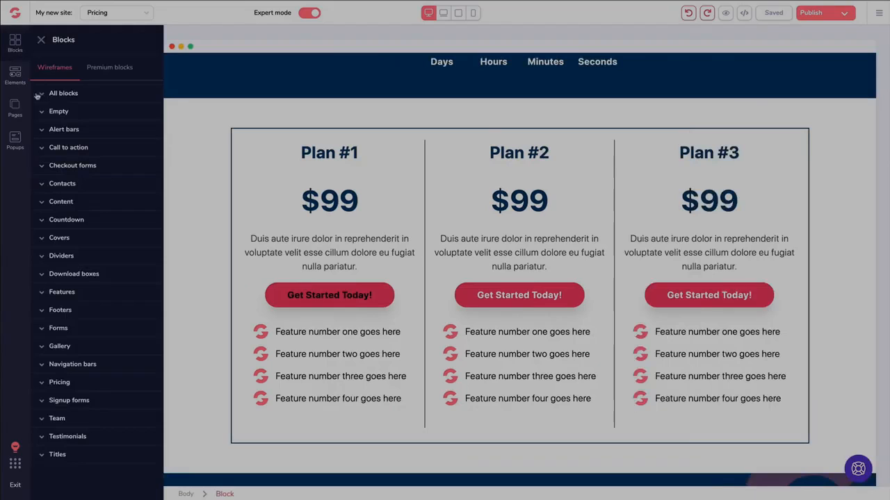
click(70, 94)
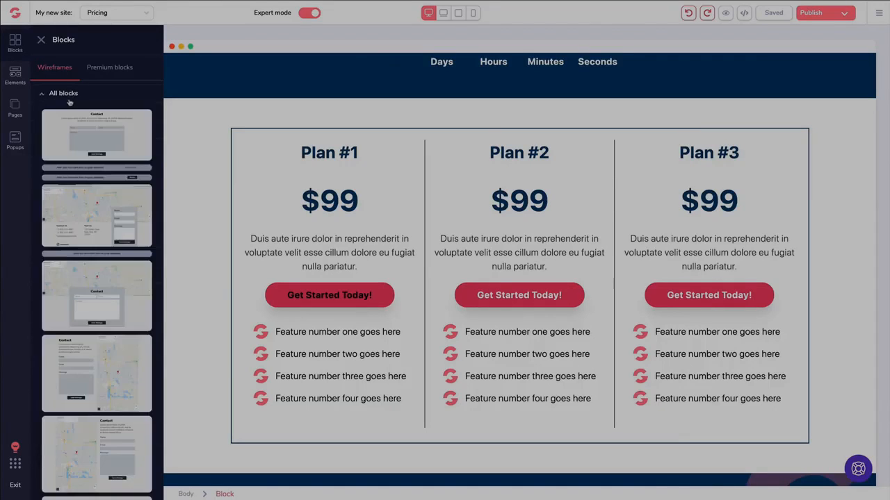
click(43, 94)
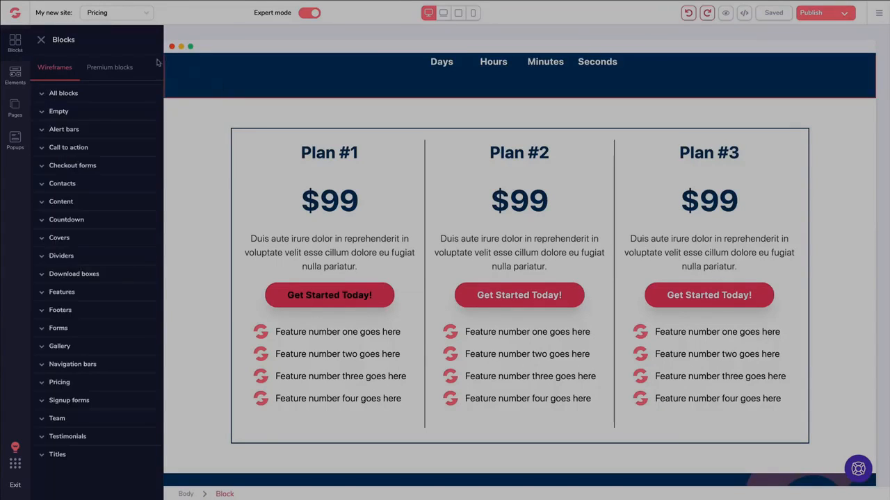
click(41, 39)
- Insert the wireframe footer with two link columns and an email Subscribe form between the money-back guarantee block and the GroovePages footer
scroll(240, 160, down, 10)
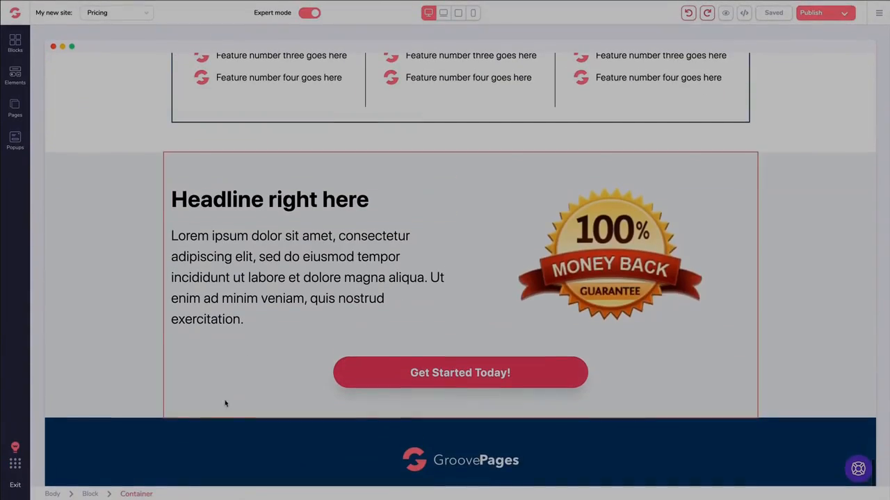
click(15, 33)
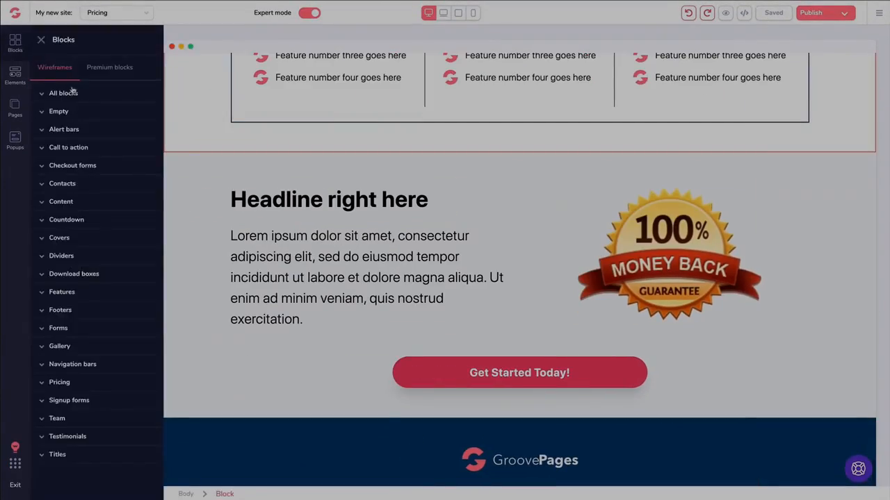
click(109, 311)
scroll(109, 306, down, 3)
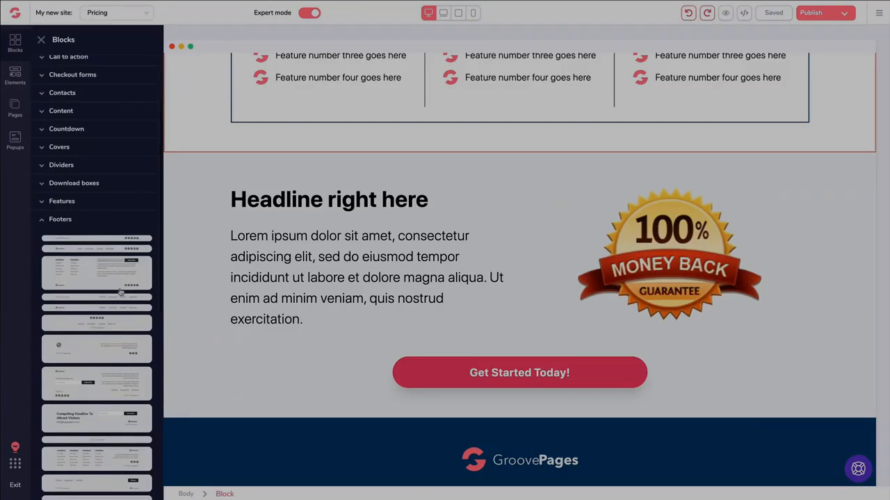
drag(111, 259, 329, 442)
scroll(319, 268, down, 1)
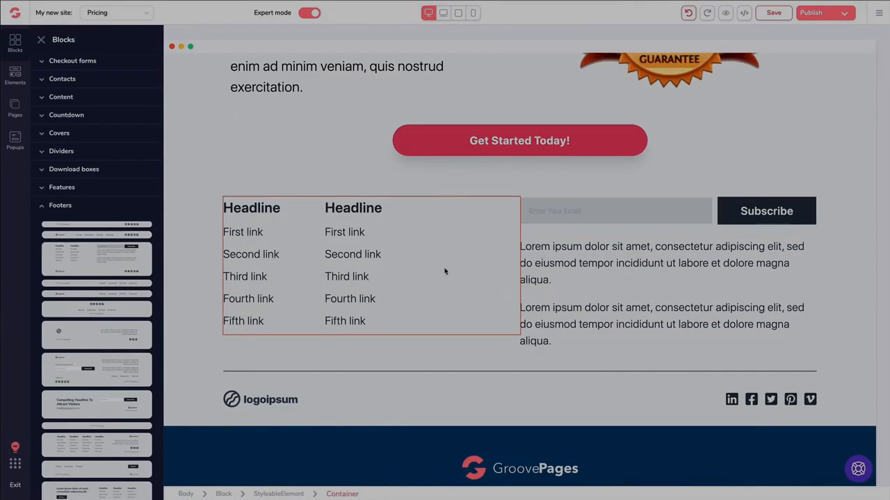
- Delete the inserted wireframe footer block with the Subscribe form
click(201, 230)
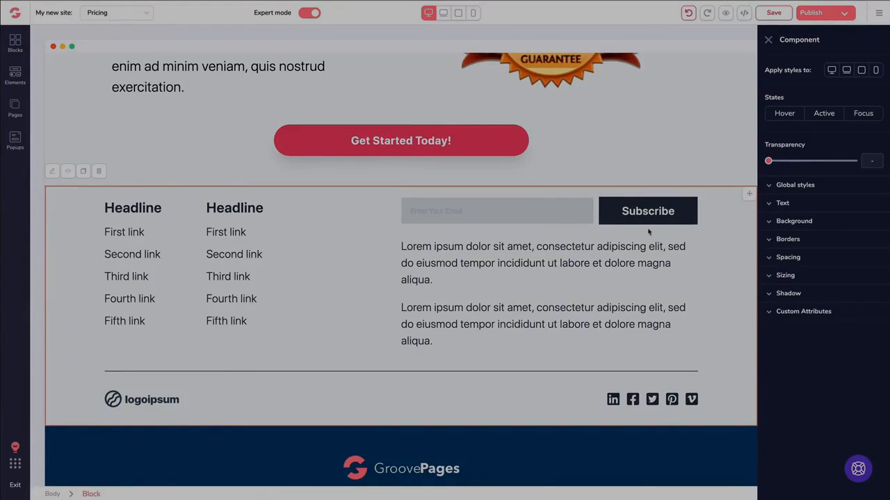
key(Delete)
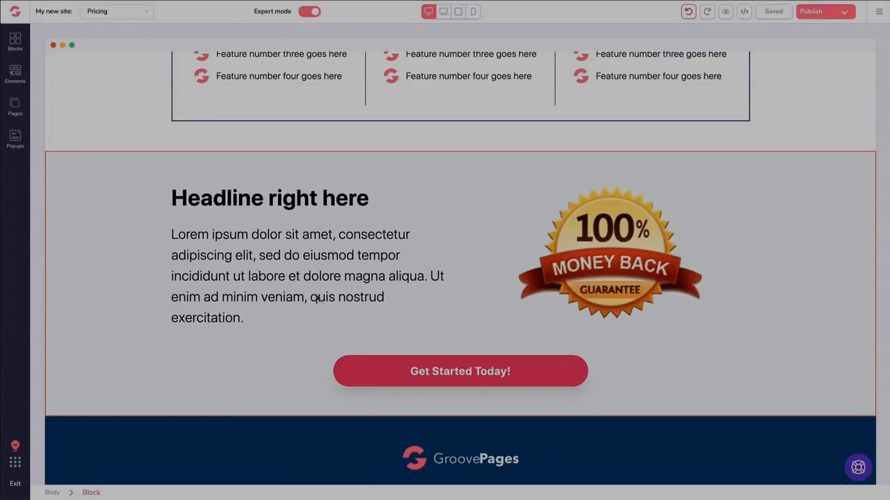
- Examine the custom attributes of the "Get Started Today!" button under the money-back guarantee, and select its surrounding container
click(397, 378)
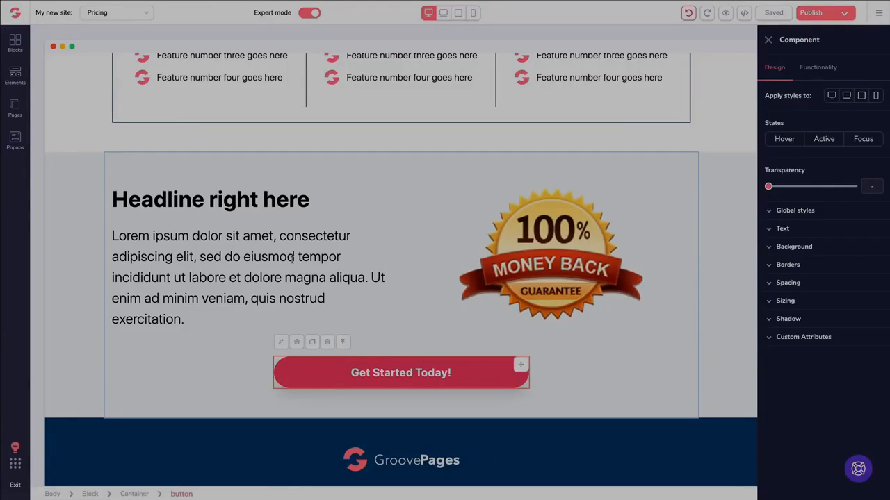
click(770, 340)
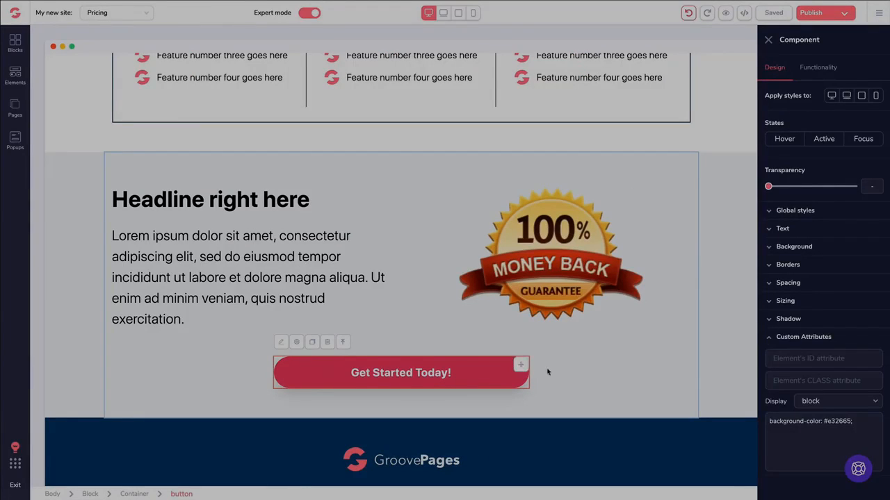
click(229, 180)
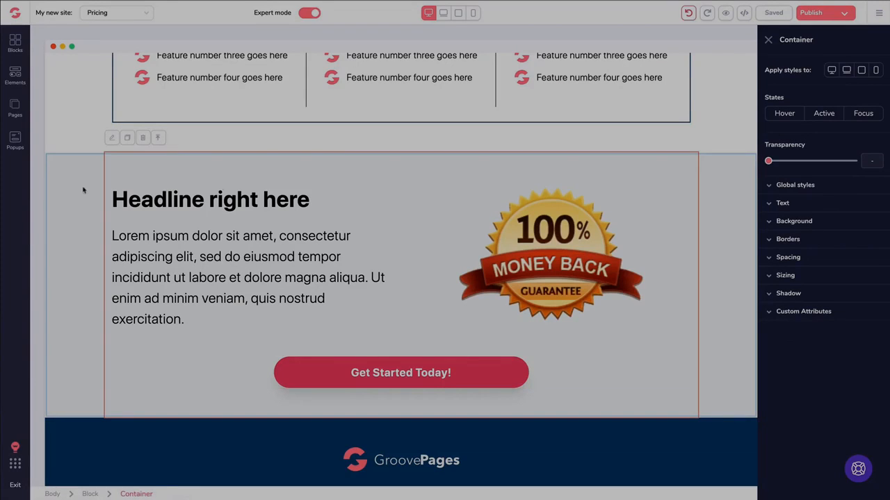
- Look through the source code of the Pricing page and of the money-back guarantee block, leaving both unsaved
click(743, 13)
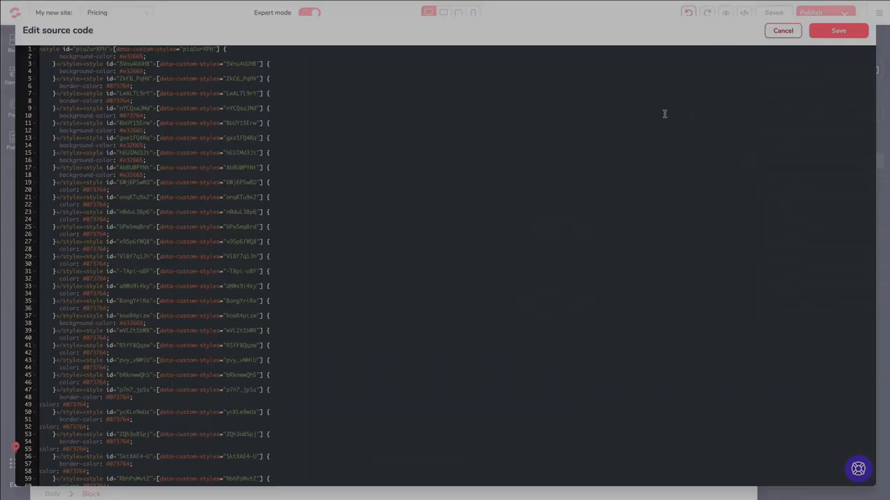
scroll(665, 113, down, 5)
scroll(665, 113, up, 5)
click(783, 31)
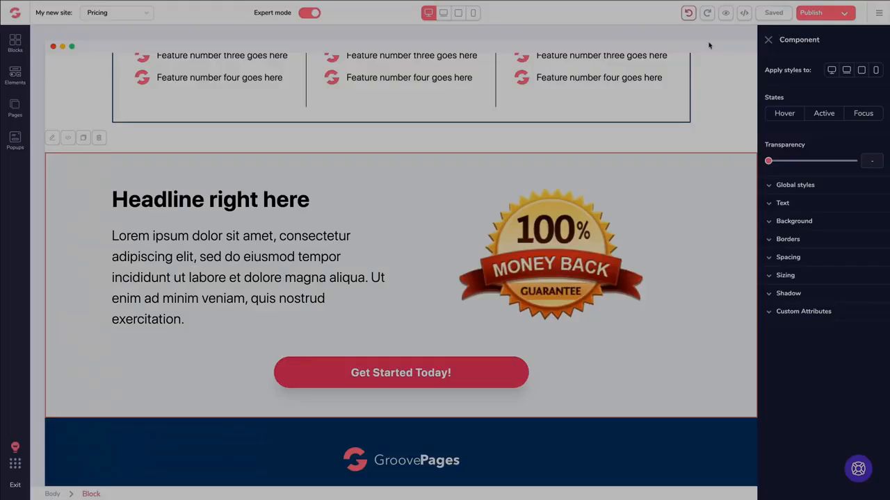
click(68, 138)
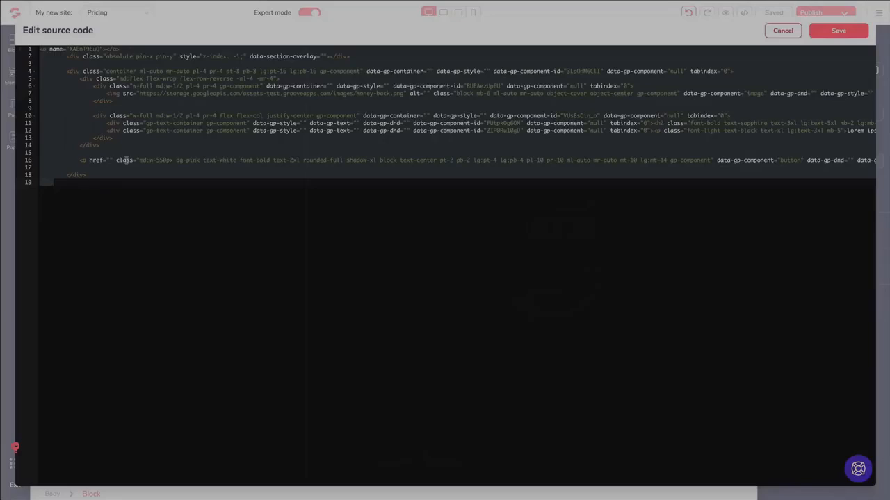
click(782, 31)
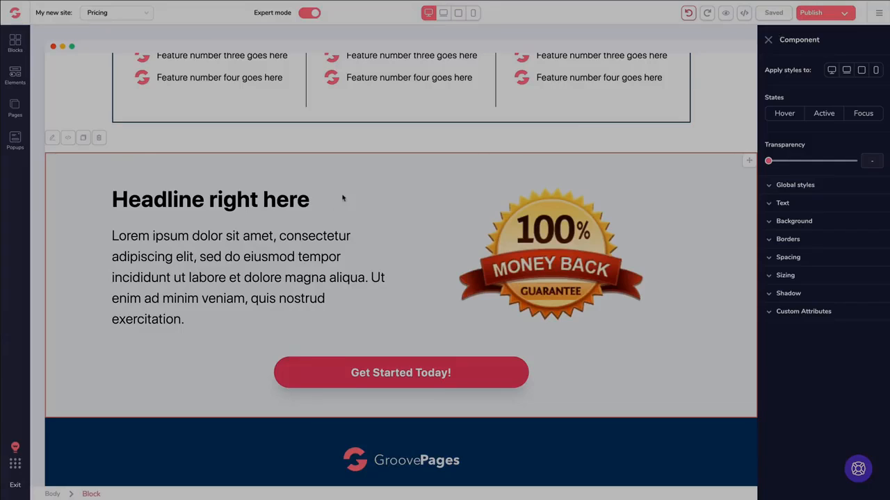
- Examine the elements of the money-back guarantee block, including the custom attributes and Display options of its "Get Started Today!" button
click(261, 202)
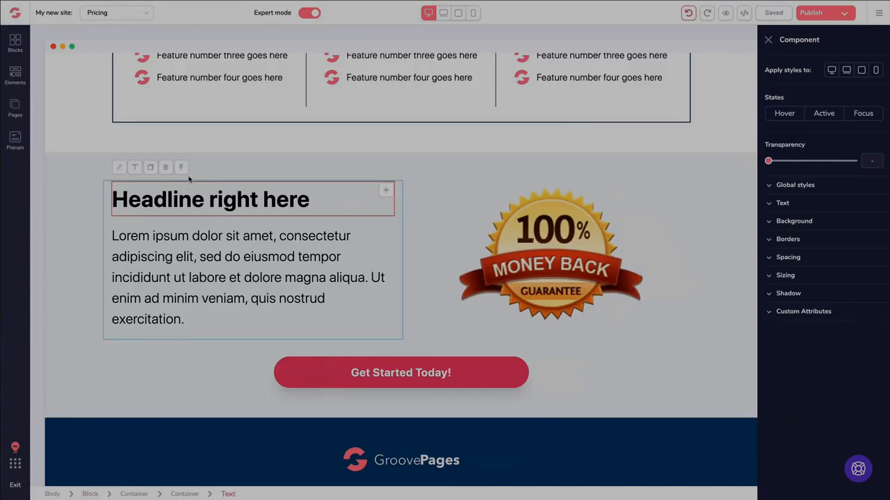
click(184, 235)
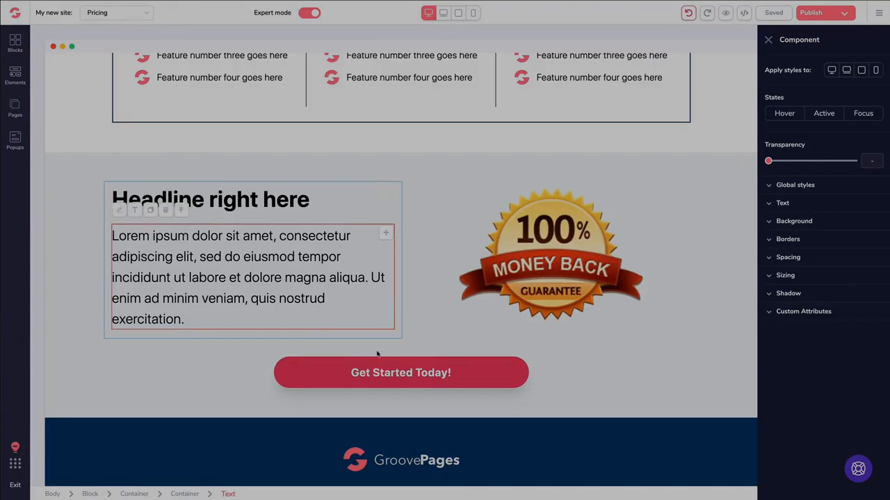
click(518, 271)
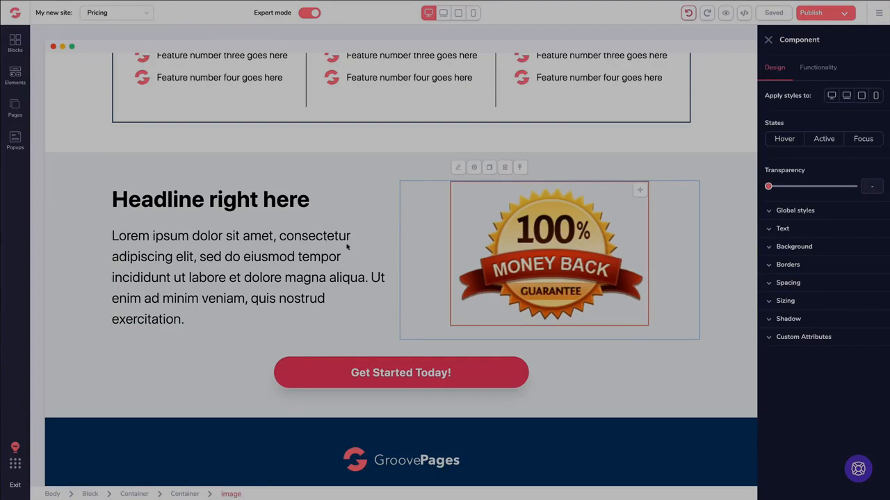
click(422, 371)
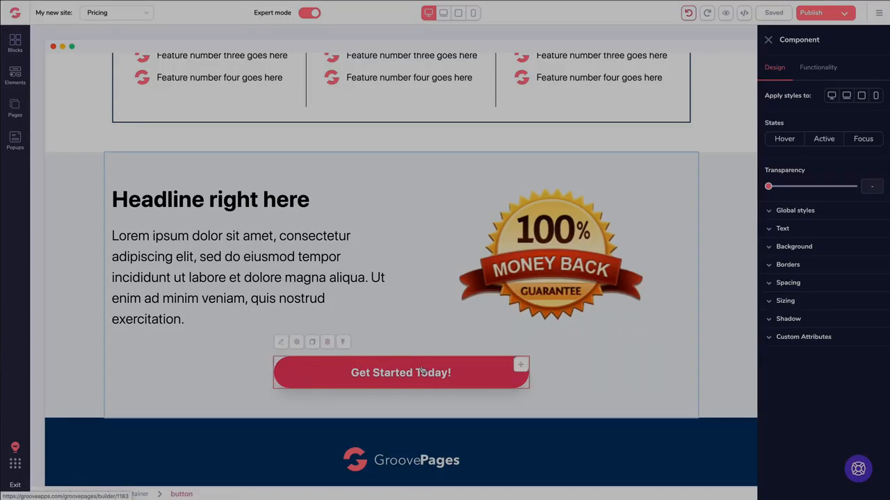
click(774, 340)
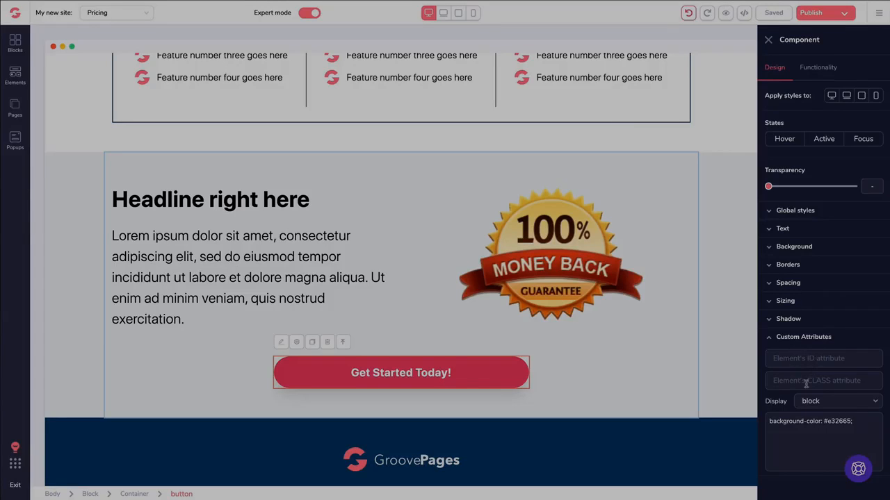
click(820, 403)
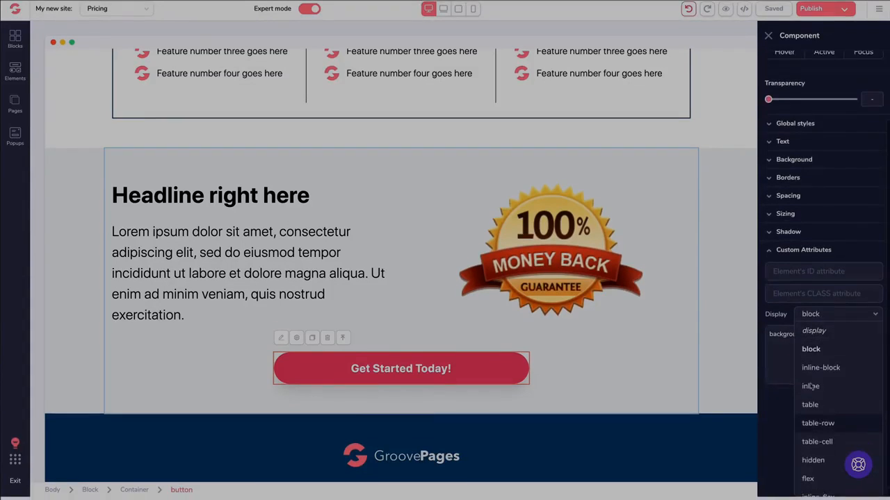
click(806, 365)
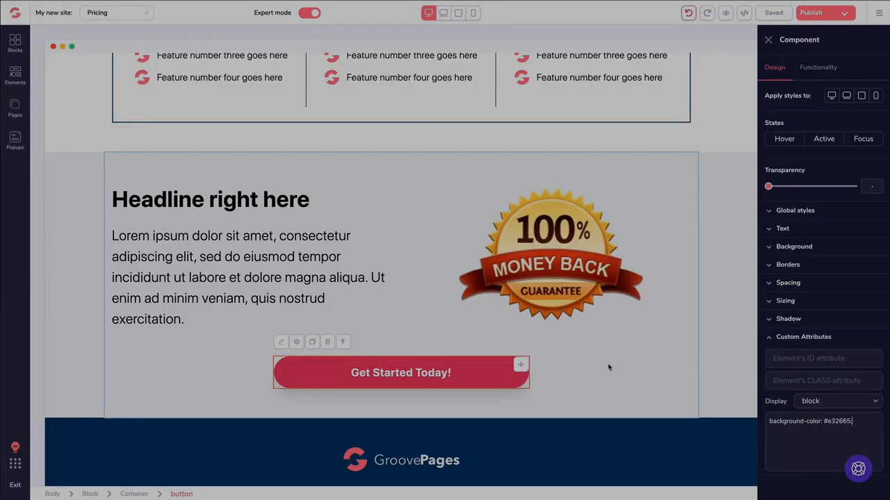
- Undo the last change and reopen the custom attributes of the "Get Started Today!" button under the money-back guarantee
click(688, 15)
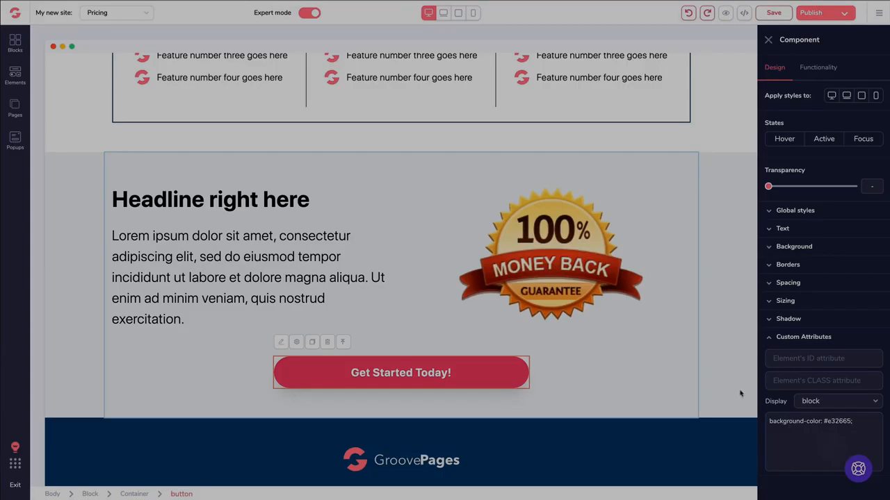
click(768, 40)
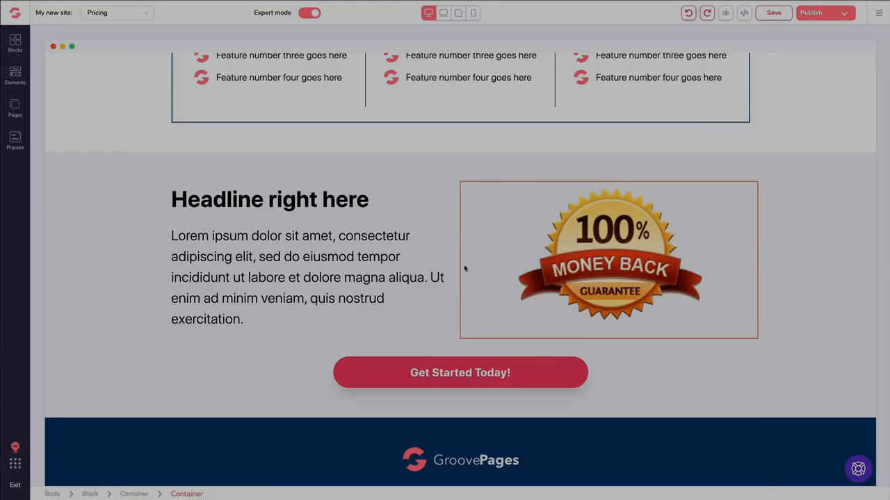
click(467, 370)
click(784, 338)
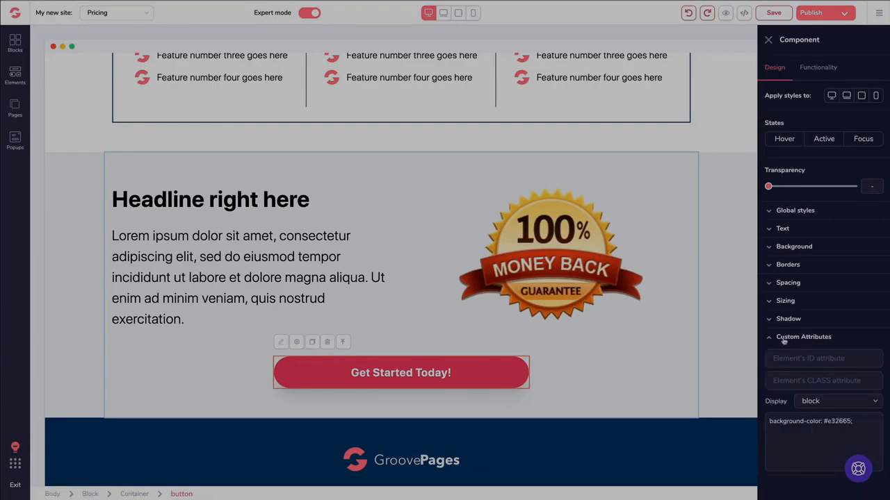
- Examine the site settings, including the favicon, code includes and Open Graph fields, and close them
click(412, 161)
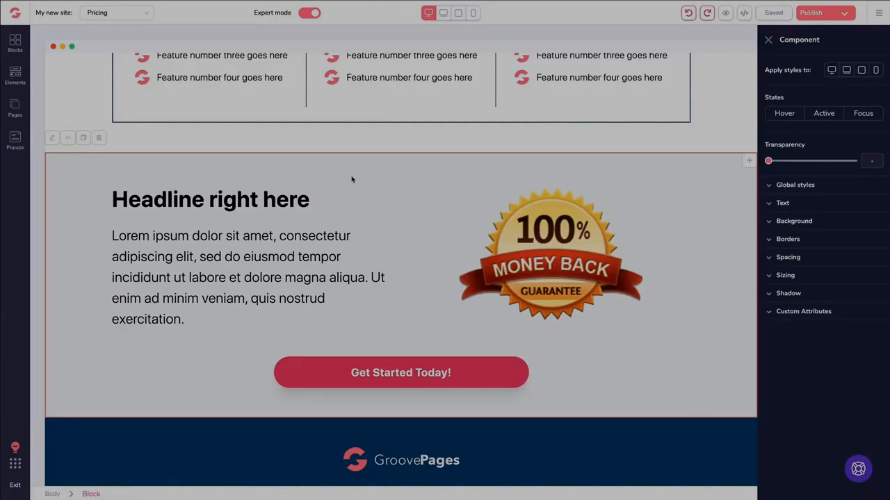
click(300, 170)
click(878, 13)
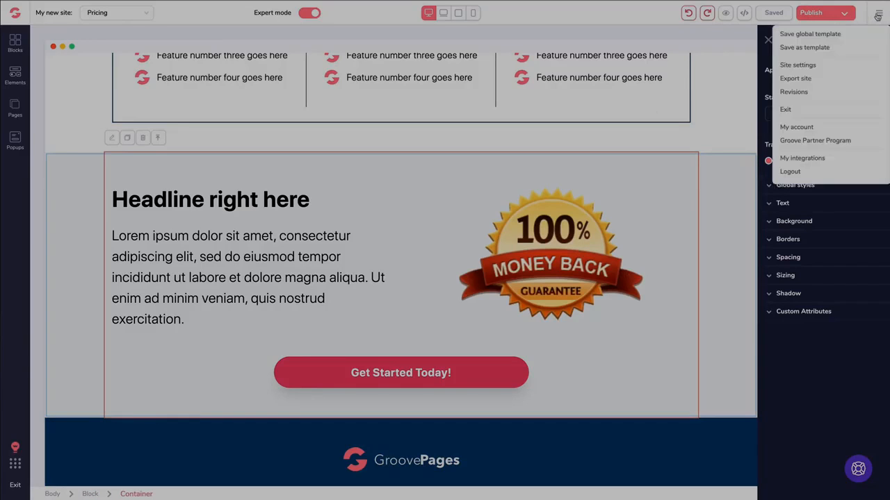
click(798, 65)
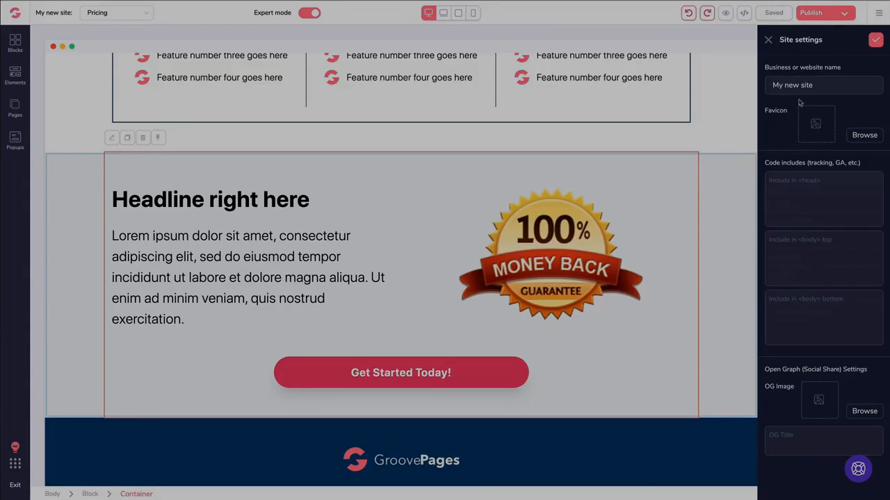
click(768, 41)
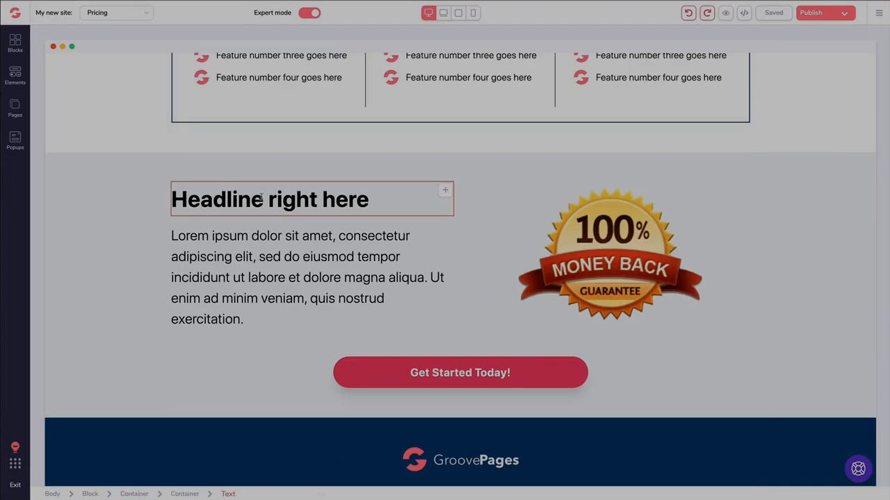
- Examine the Pricing page's settings for title, meta data, code includes and Open Graph, and close them
click(15, 106)
click(143, 120)
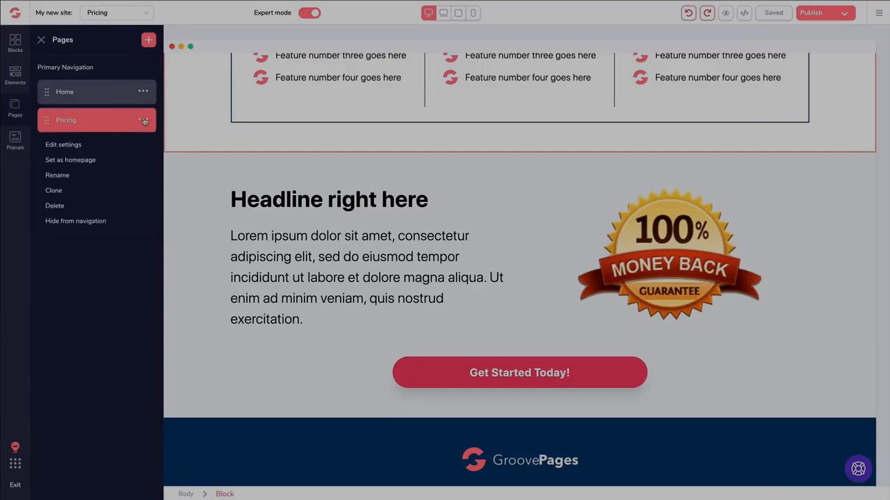
click(68, 146)
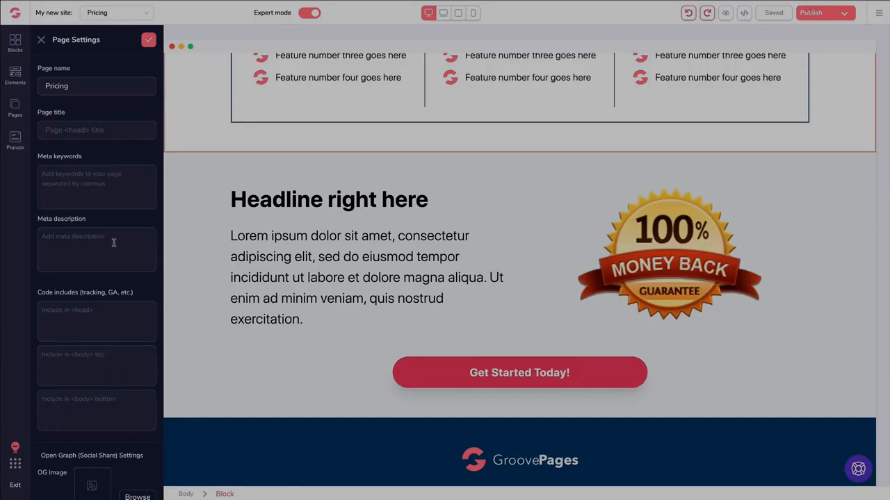
scroll(113, 240, down, 2)
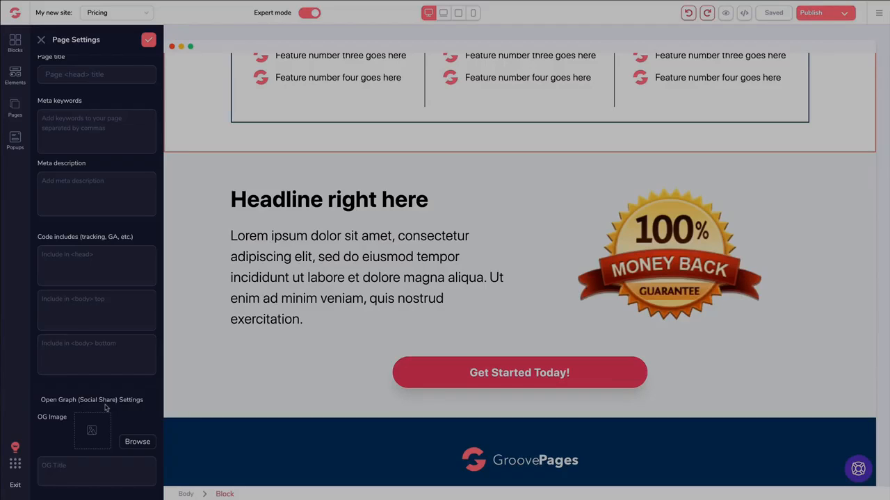
scroll(106, 408, up, 2)
click(42, 39)
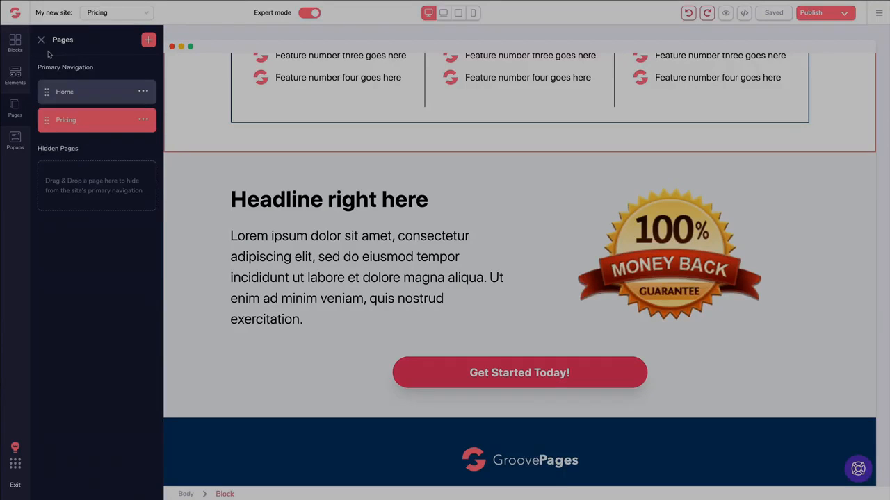
- Insert a Code Embed element above "Headline right here" in the money-back guarantee block
click(17, 77)
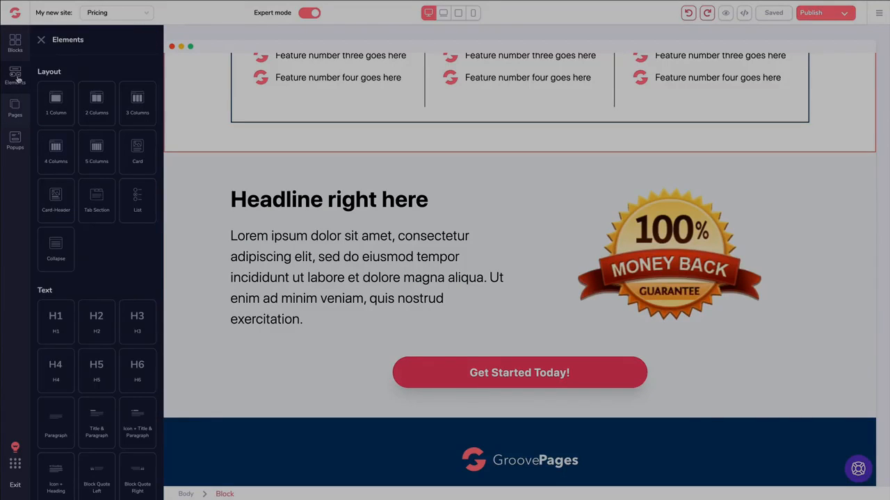
scroll(128, 118, down, 3)
scroll(128, 122, down, 8)
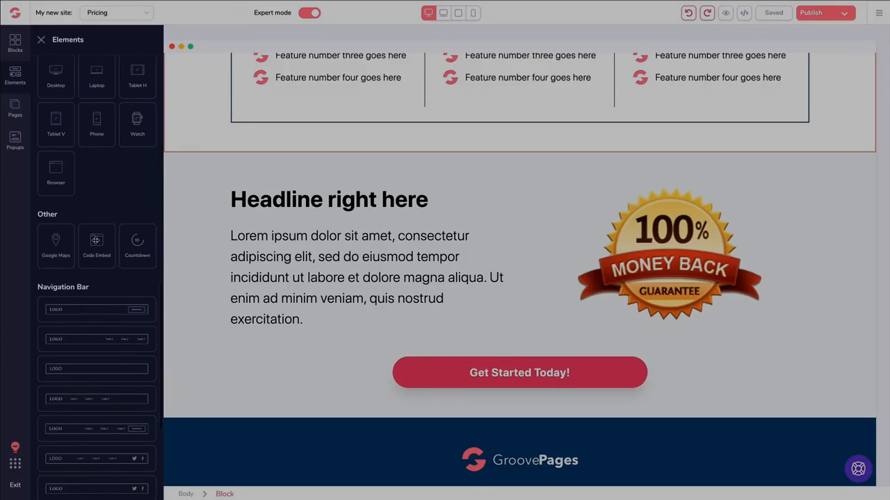
drag(96, 240, 259, 257)
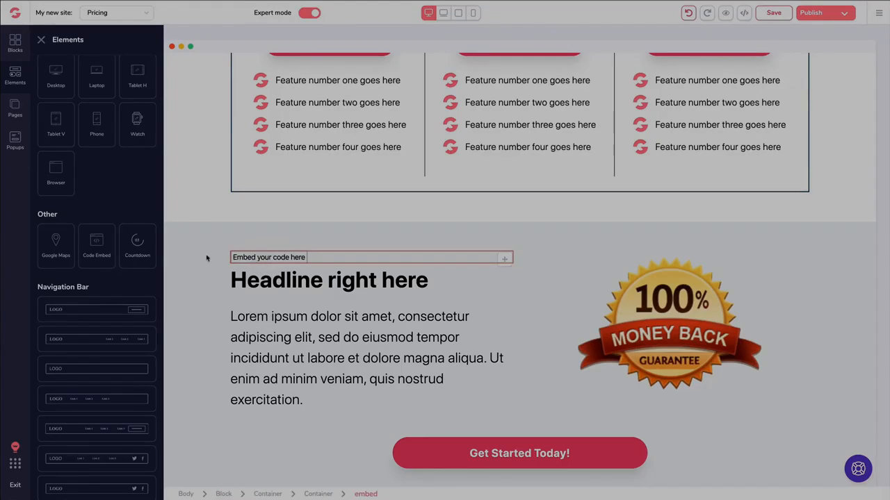
- Insert a second Code Embed element below the feature list of Plan #1 and delete it
drag(95, 241, 299, 167)
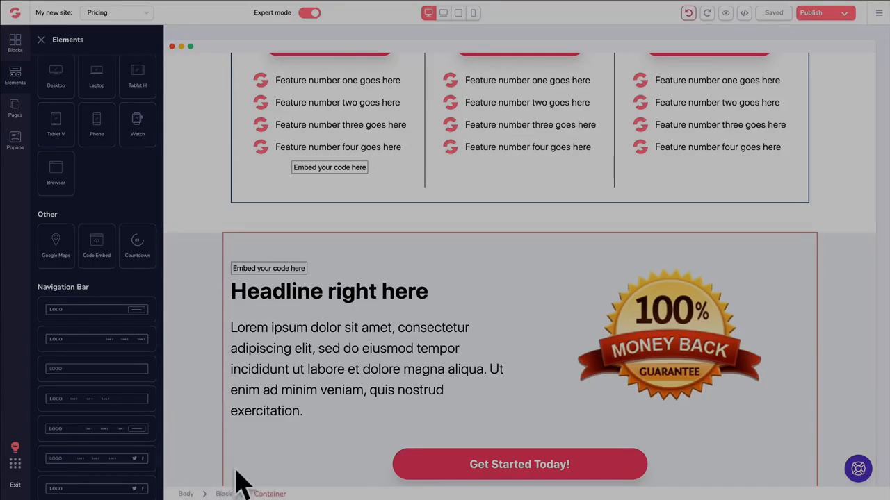
click(319, 170)
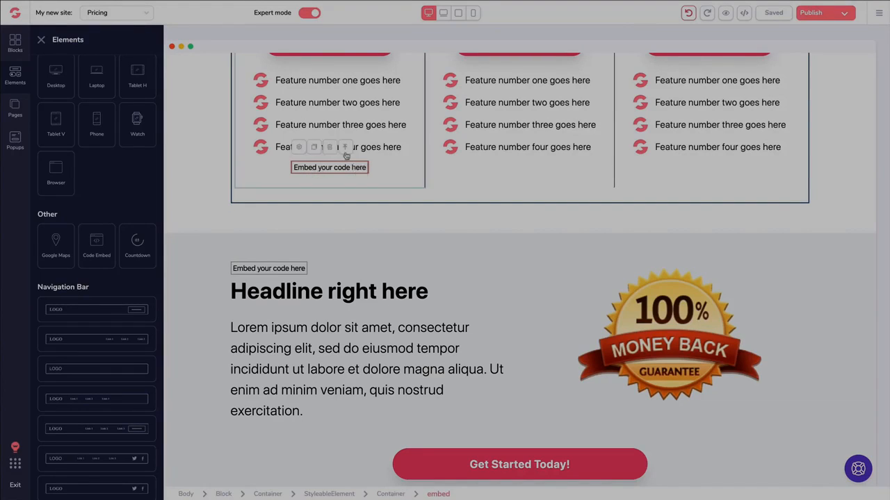
click(331, 148)
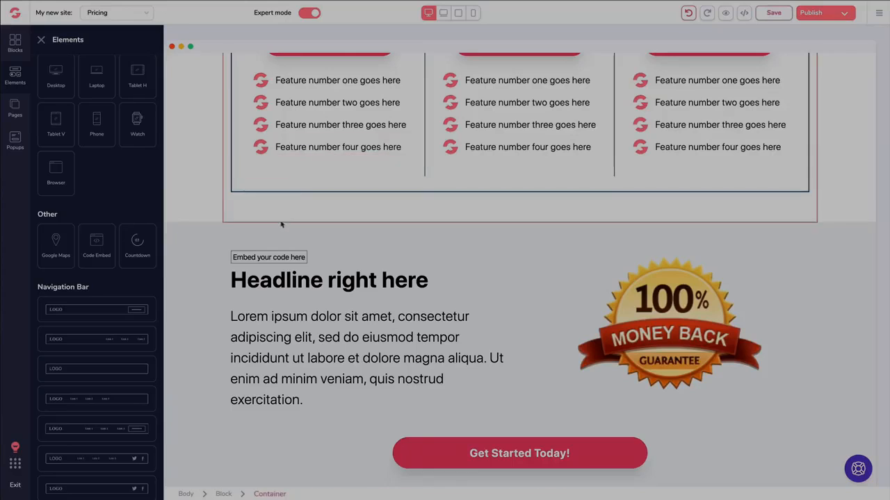
- Try entering "<code></code>" as the source of the embed above "Headline right here", discard it, and delete the embed element
click(256, 259)
click(240, 237)
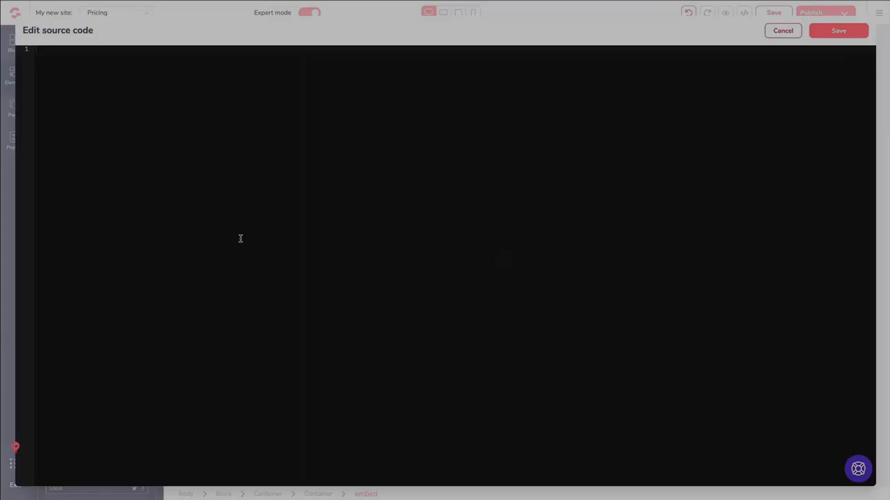
text(<code></code>)
key(ctrl+a)
key(BackSpace)
click(782, 36)
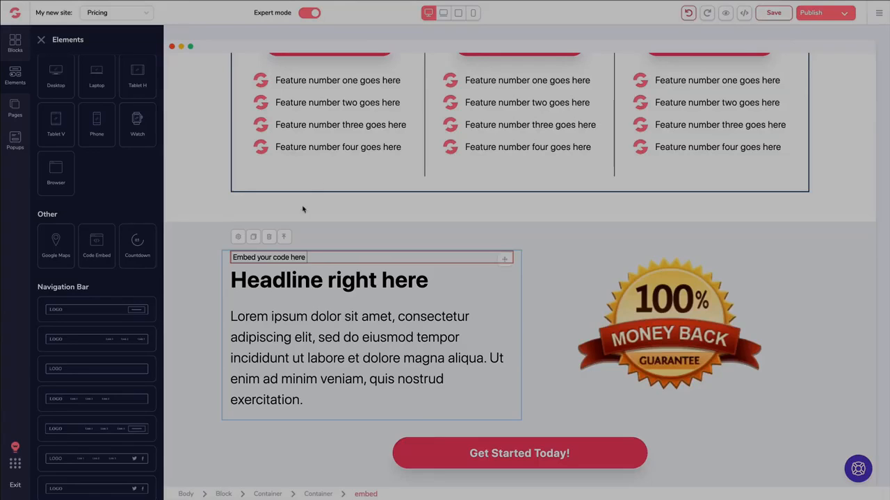
click(268, 237)
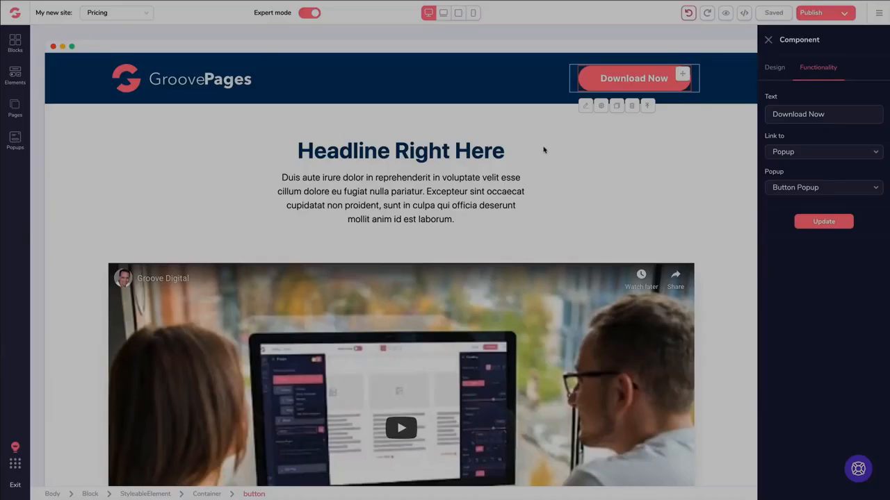
- Link Plan #1's button to the copied groovepages.groovesell checkout URL in a new tab and set its text to "Get Started Today"
click(544, 150)
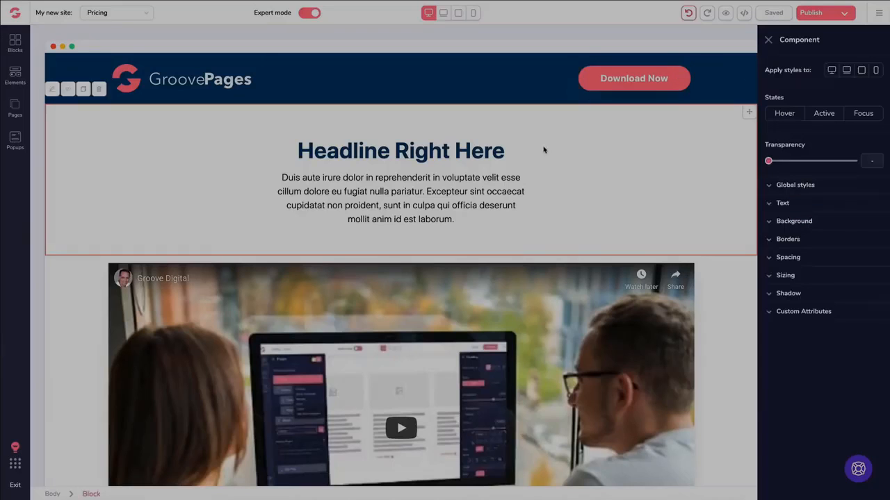
click(768, 40)
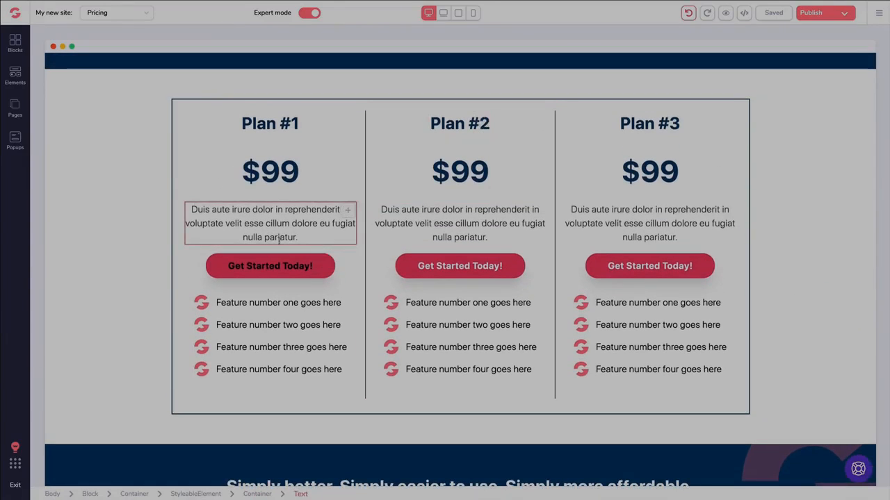
click(266, 270)
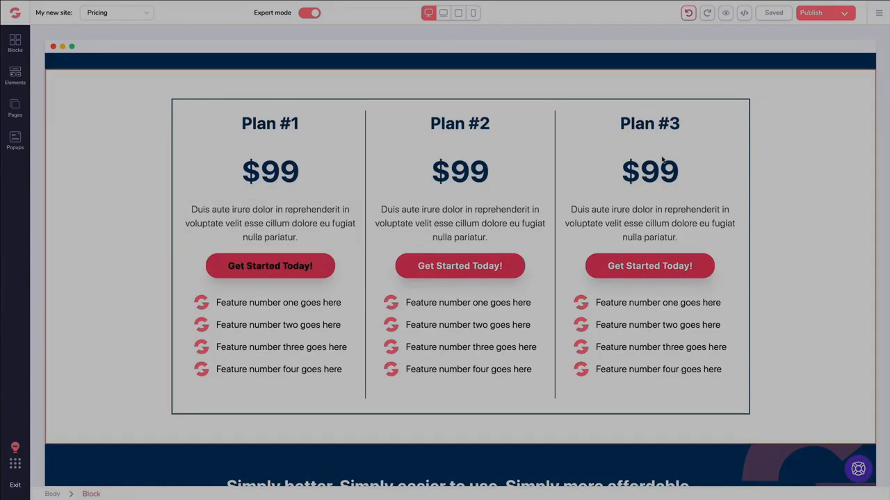
click(243, 276)
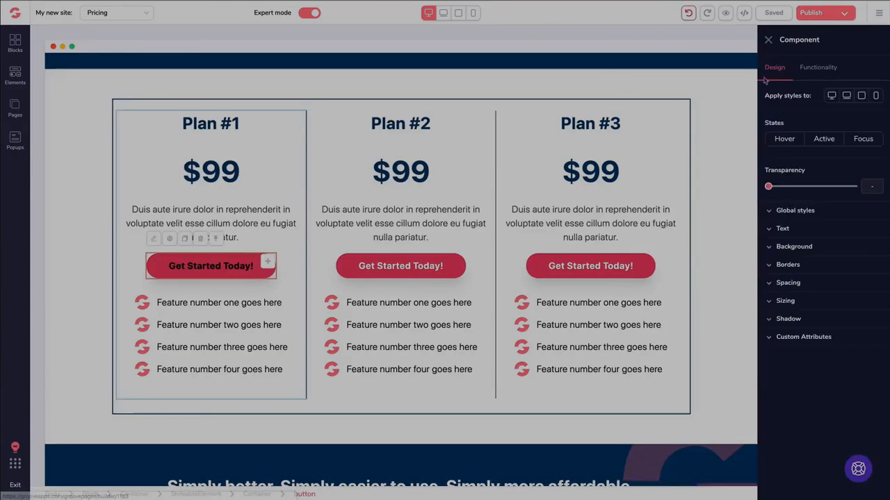
click(815, 70)
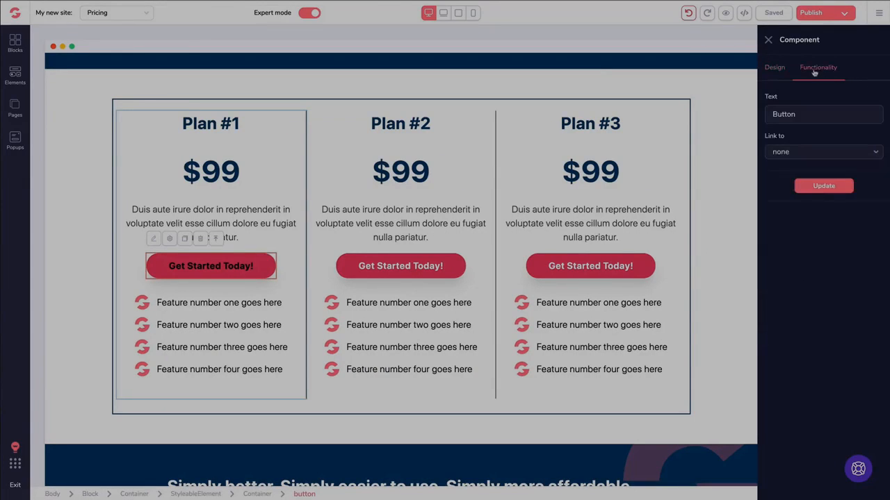
click(798, 158)
click(784, 224)
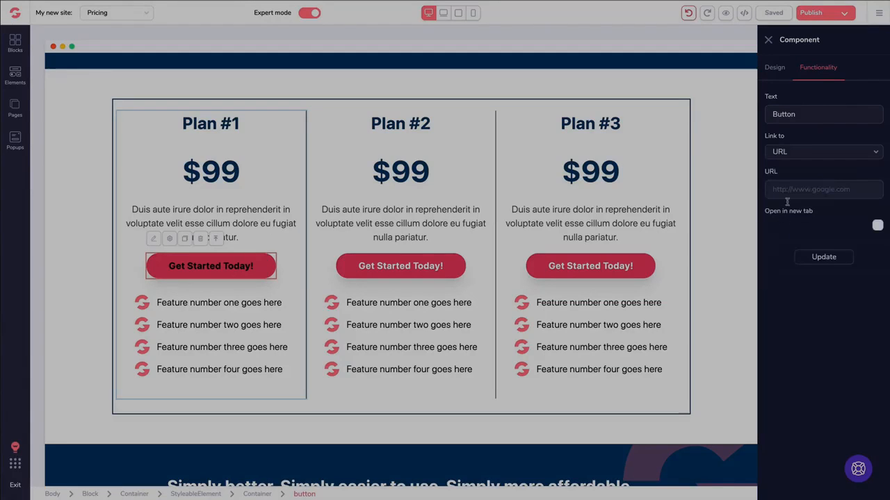
key(super+v)
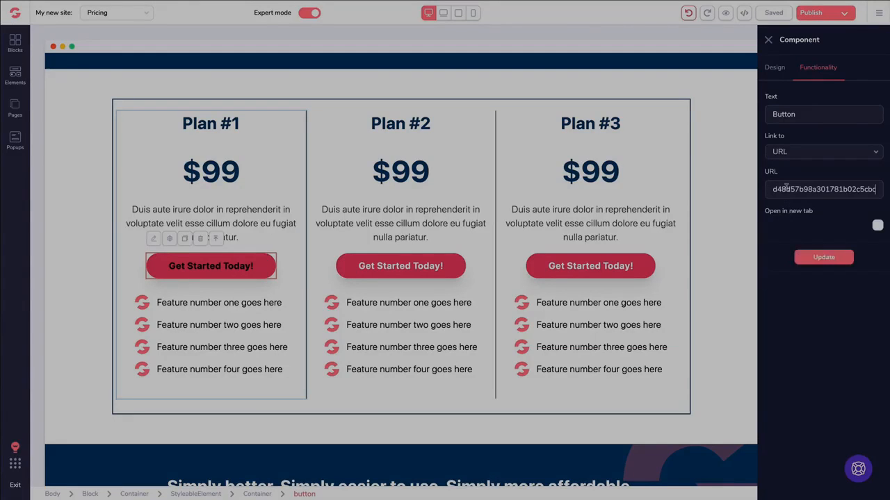
drag(794, 188, 725, 192)
key(ctrl+c)
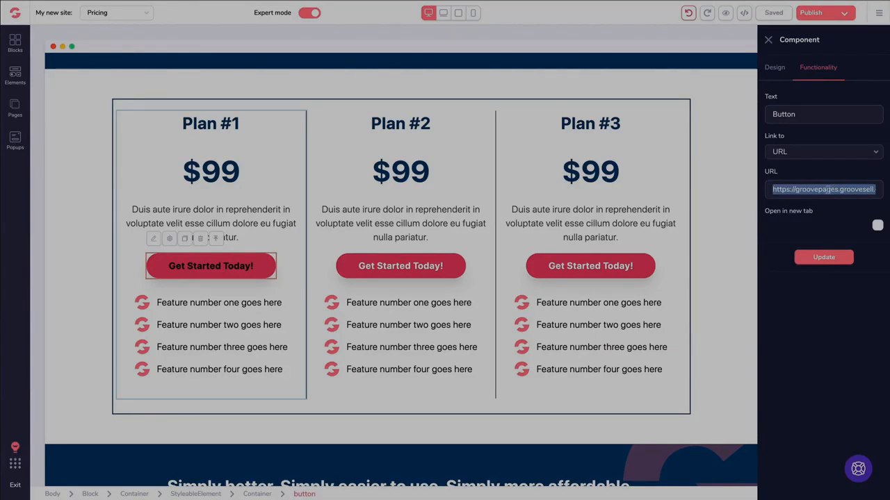
click(877, 226)
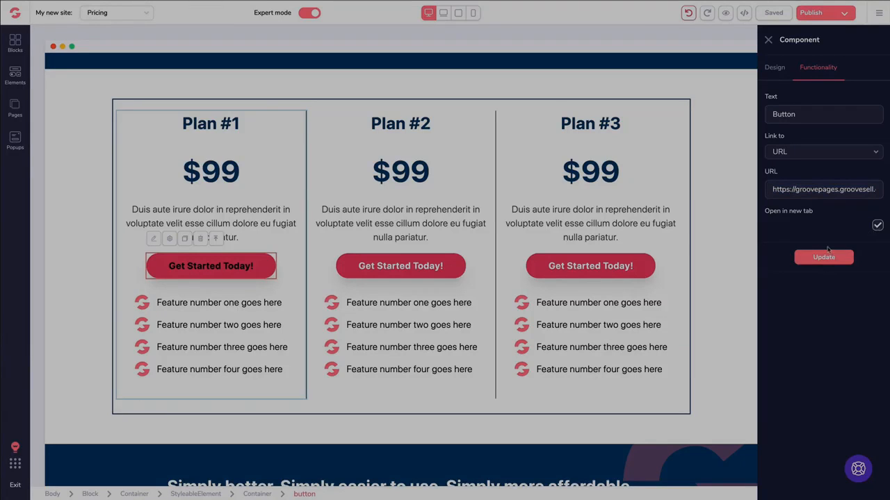
click(818, 258)
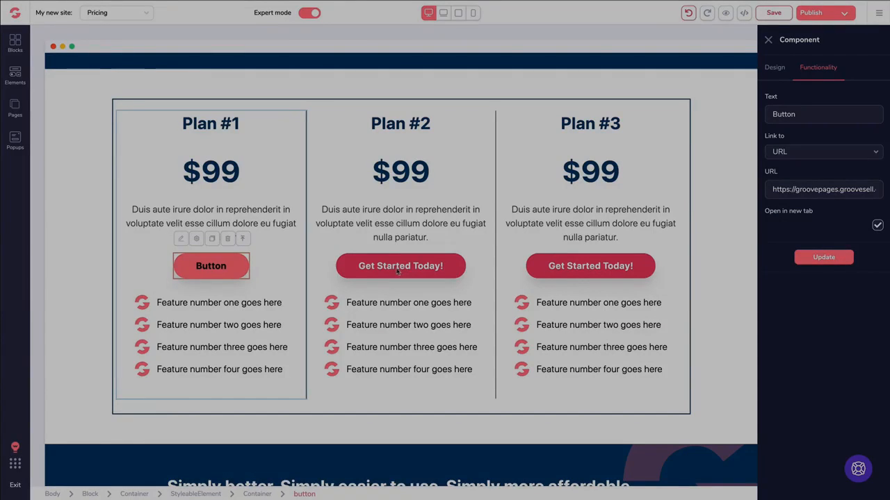
click(818, 258)
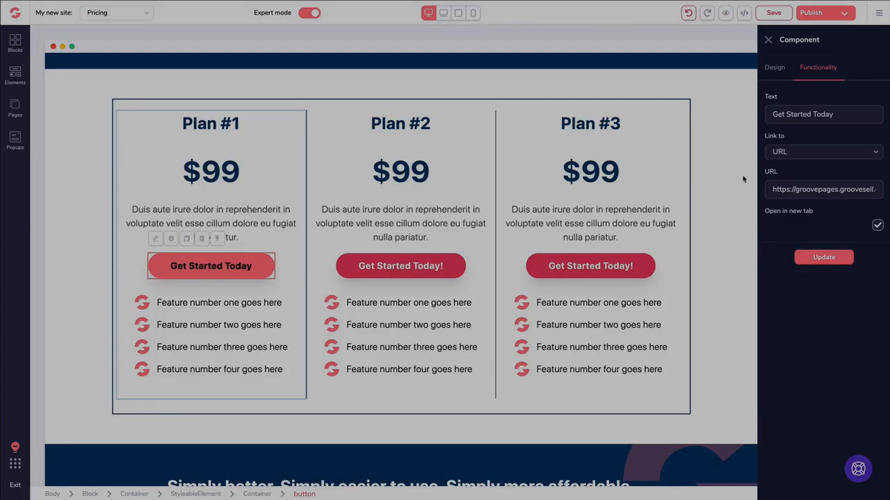
- Set Plan #2's button text to "Get Started Today" and link it to the same copied checkout URL, opening in a new tab
click(392, 270)
click(808, 68)
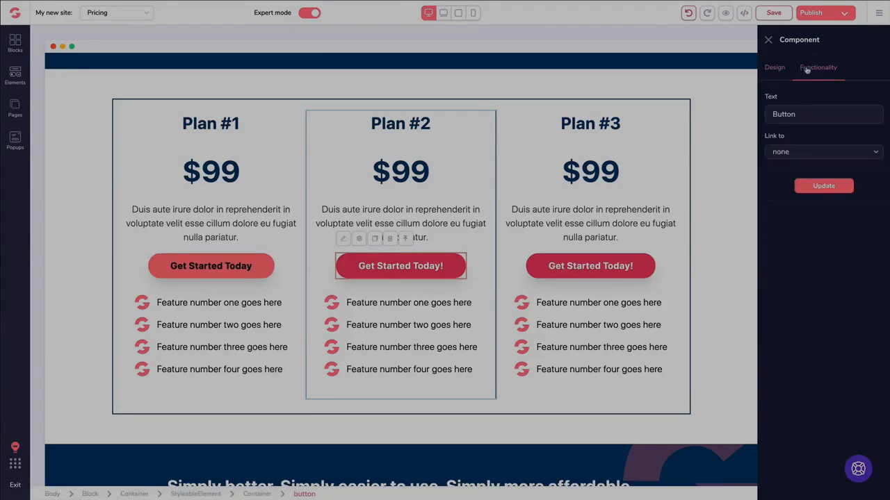
triple_click(802, 115)
text(Get Started Today)
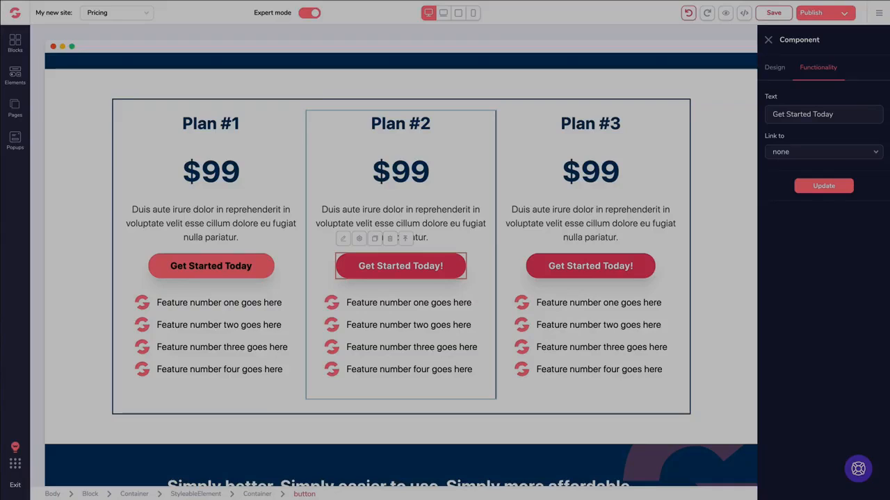
click(817, 153)
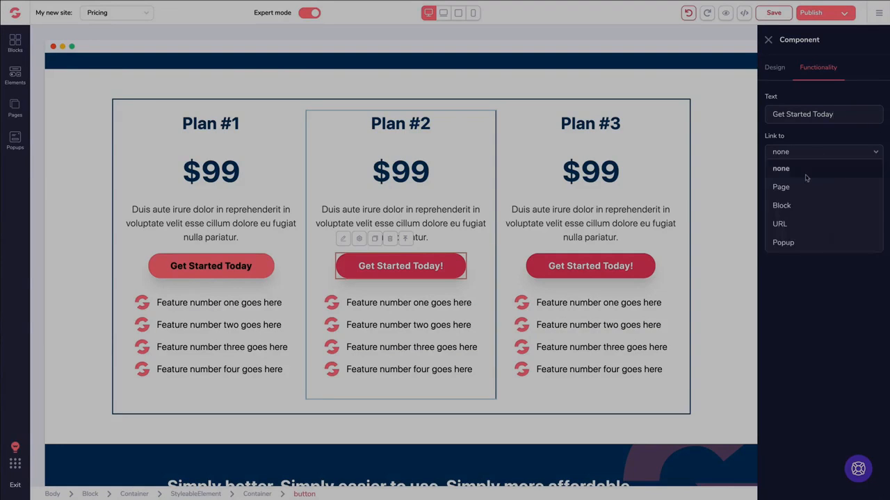
click(793, 223)
click(792, 187)
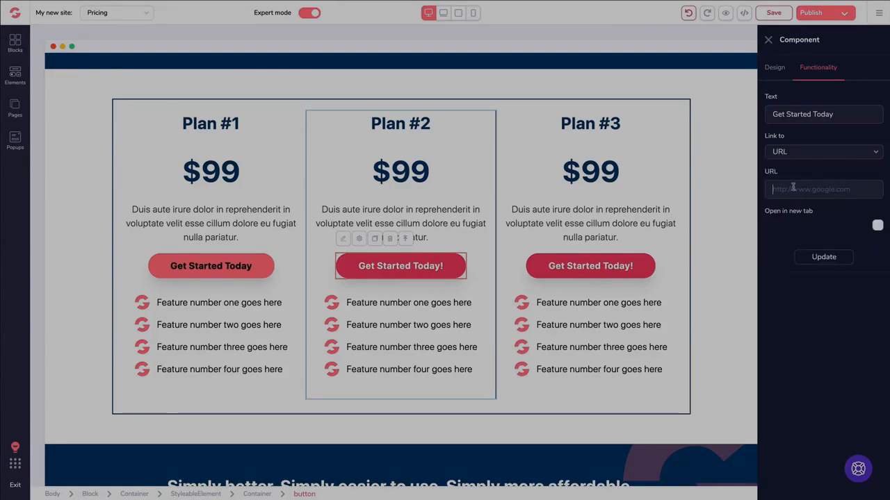
key(ctrl+v)
click(877, 226)
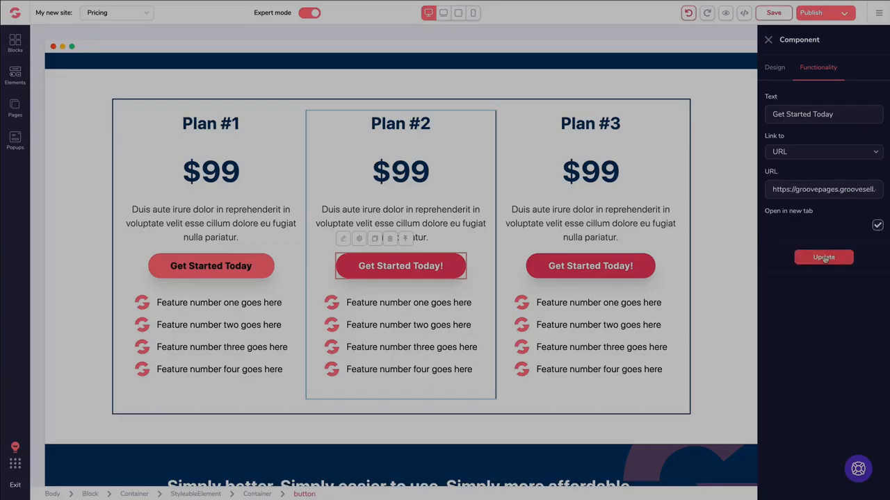
click(830, 256)
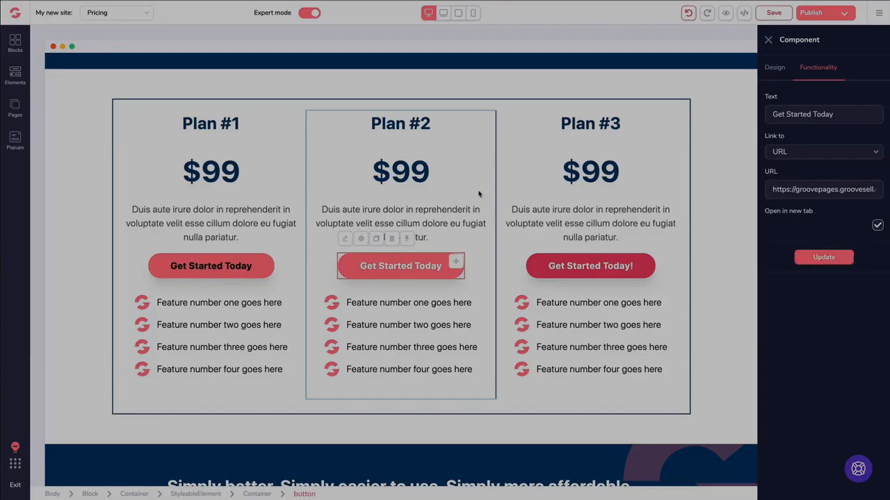
- Save the Pricing page and test the Plan #1 and Plan #2 buttons in the page preview
click(768, 39)
click(772, 14)
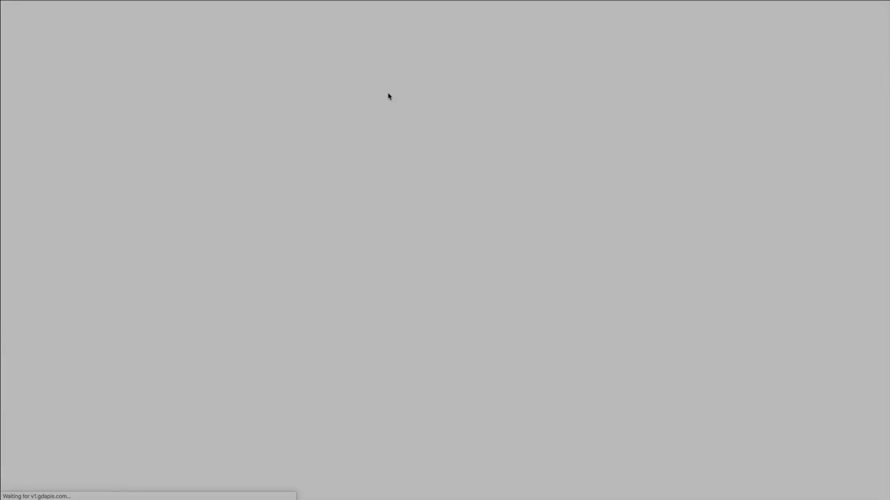
scroll(389, 104, down, 15)
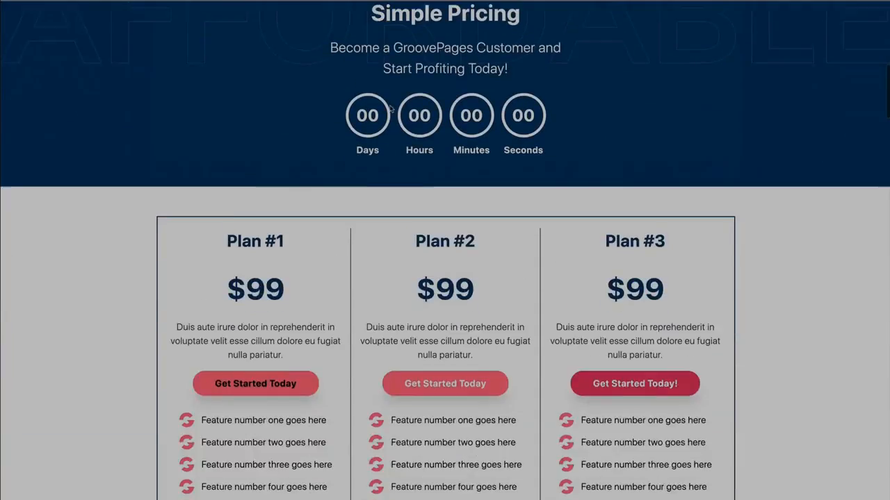
scroll(390, 113, up, 2)
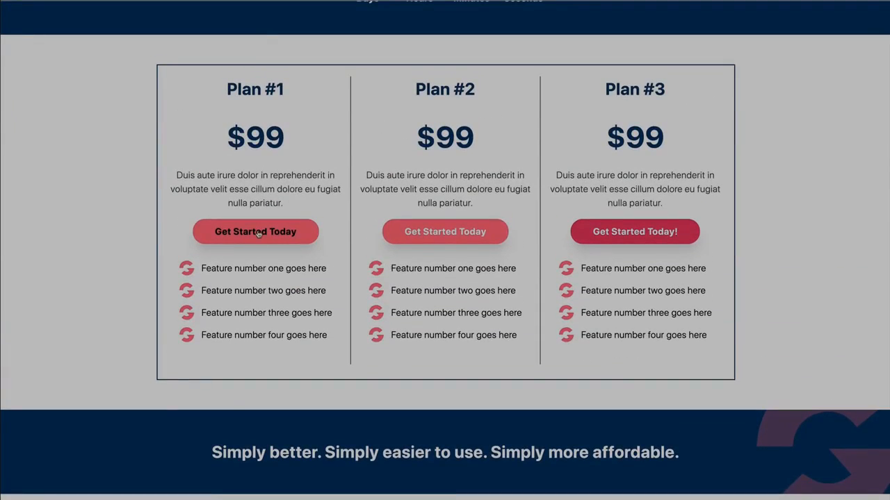
click(257, 234)
click(437, 231)
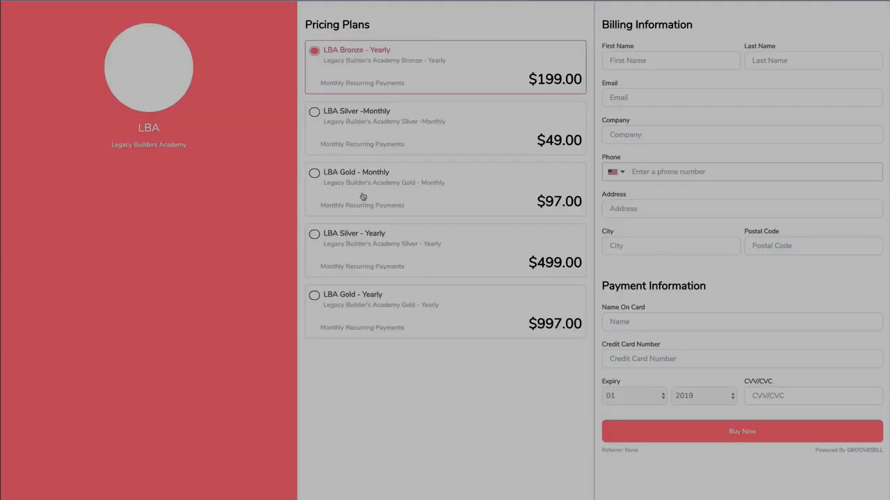
- Examine the LBA checkout page by selecting its Bronze, Silver and Gold pricing plans one after another
click(409, 134)
click(413, 194)
click(415, 241)
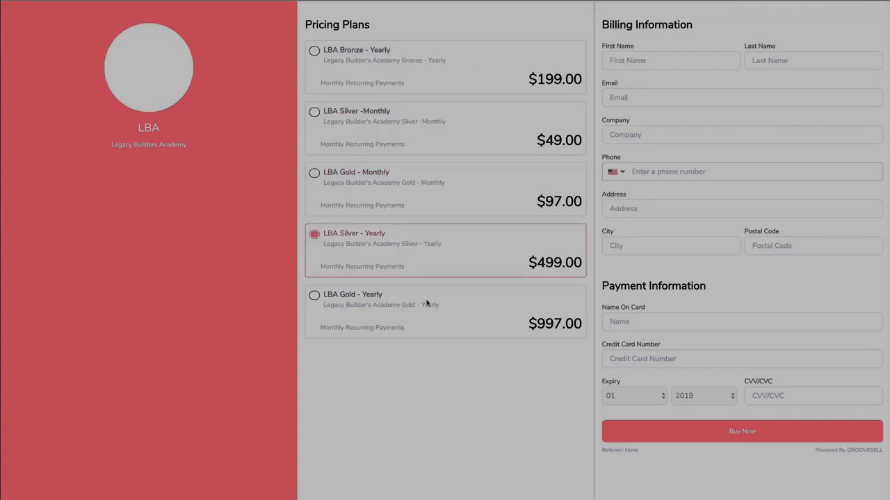
click(423, 306)
click(393, 81)
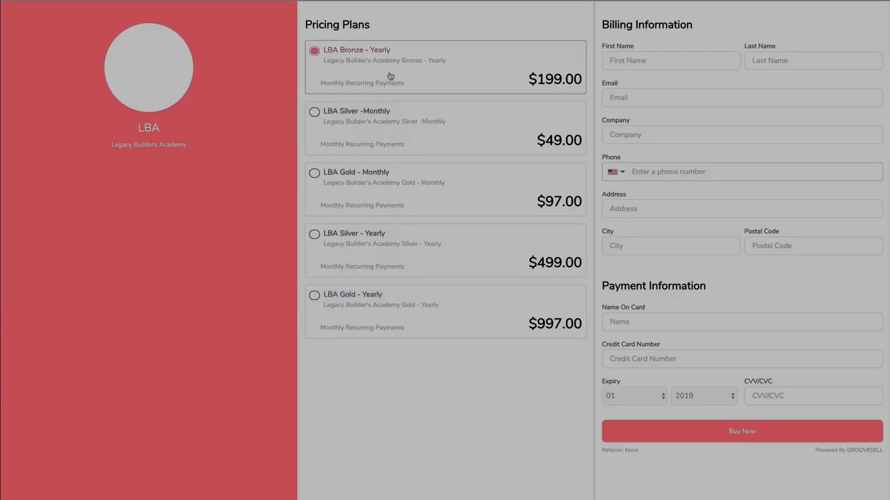
click(391, 201)
click(403, 239)
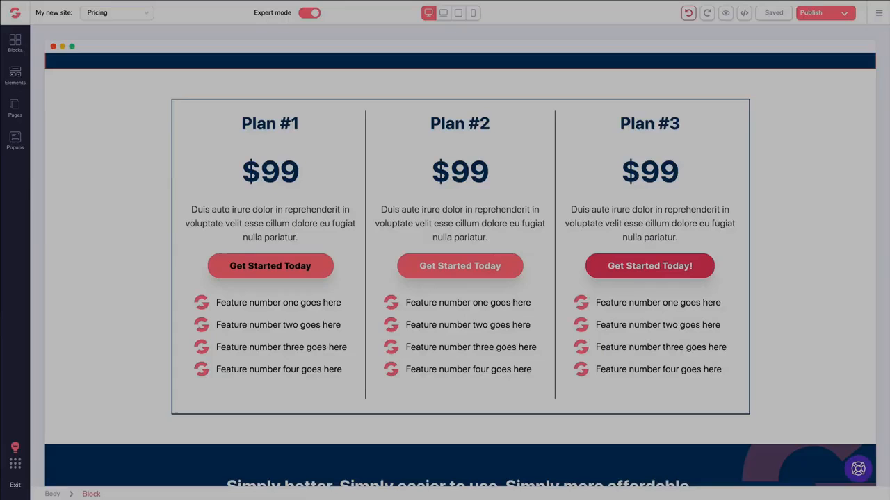
- Try adding a link to the opening words of Plan #2's description text
click(404, 208)
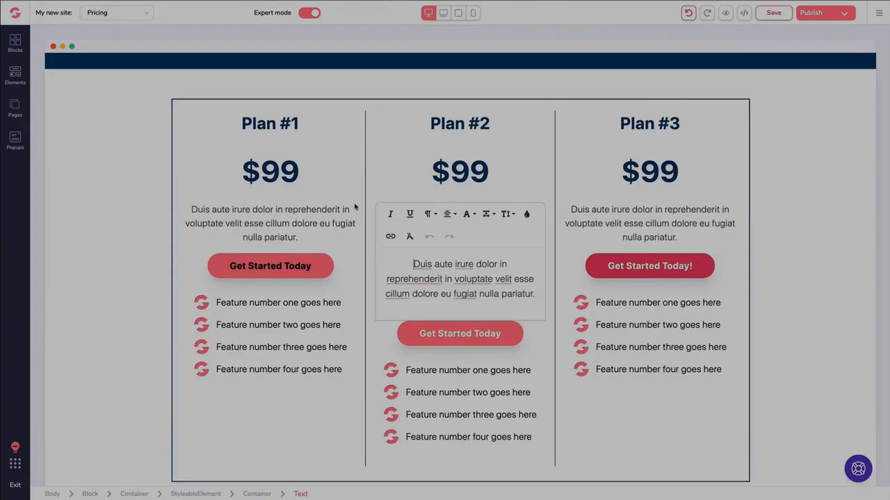
drag(472, 264, 421, 263)
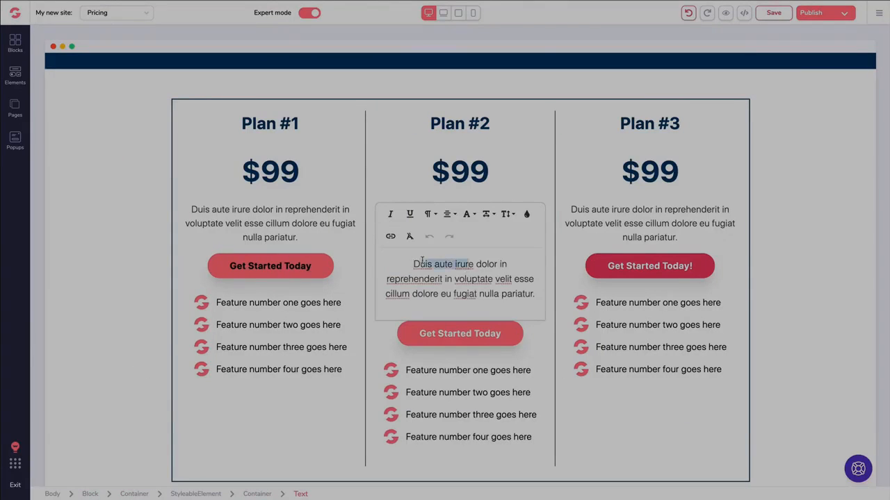
click(390, 237)
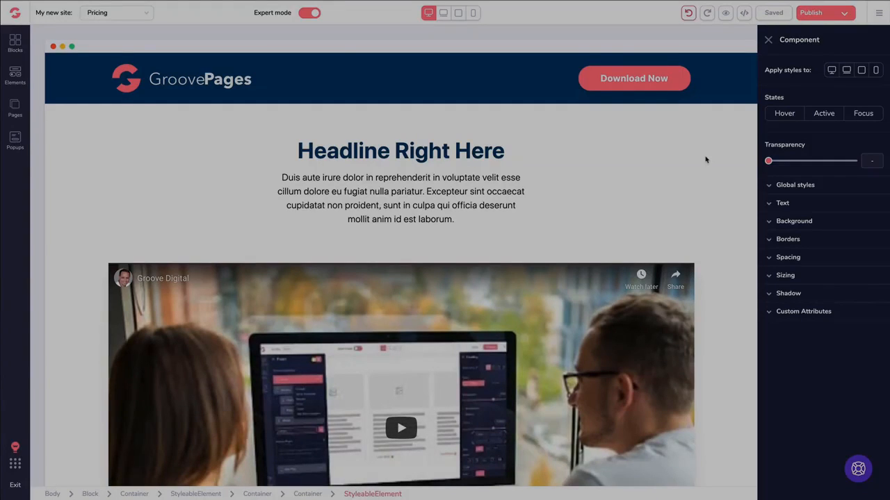
click(469, 180)
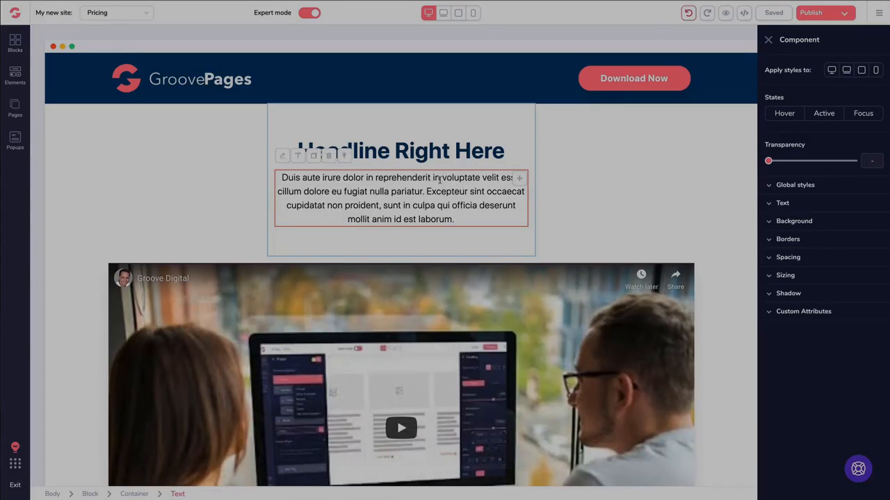
scroll(440, 180, down, 10)
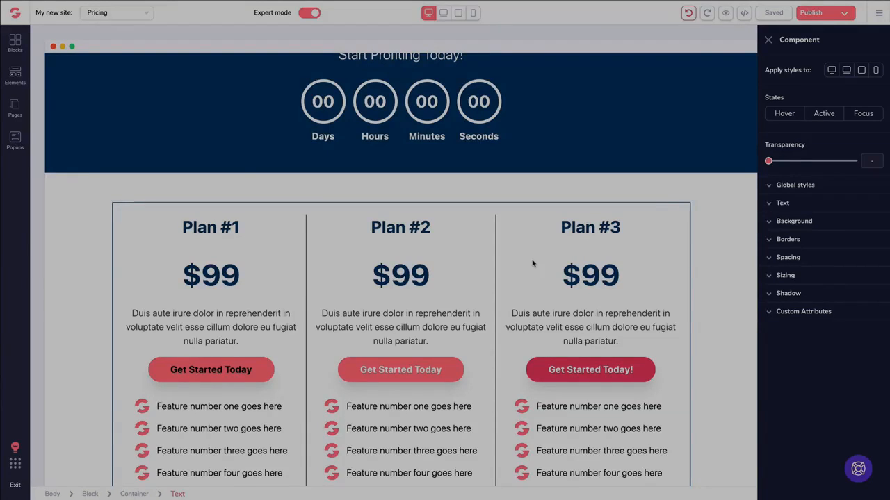
click(590, 369)
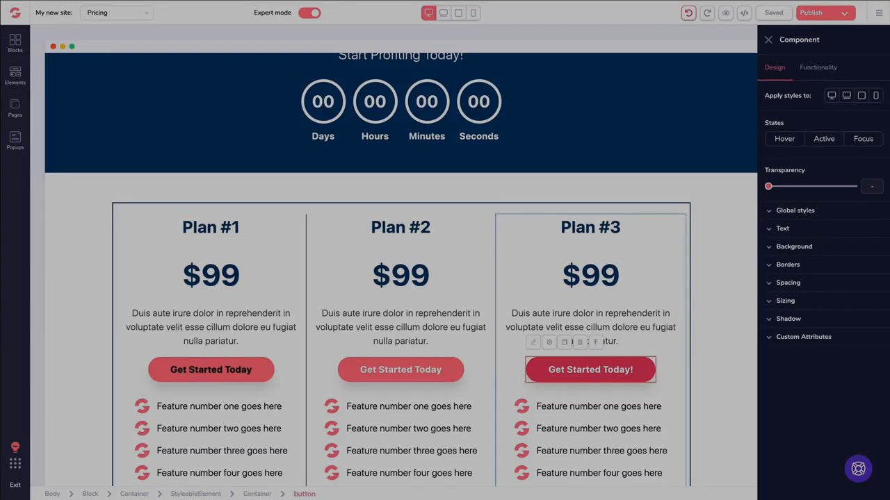
- Examine the complete collection of premium blocks and close the block library
click(14, 43)
click(106, 68)
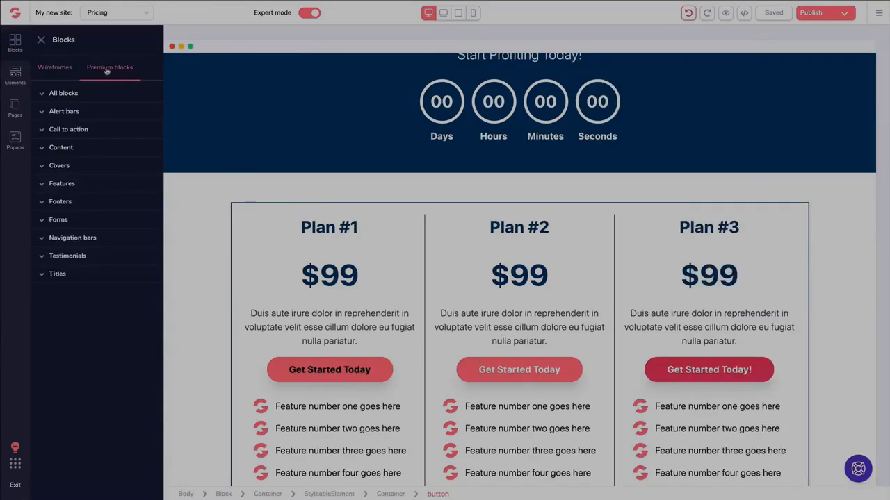
click(76, 95)
scroll(113, 167, down, 10)
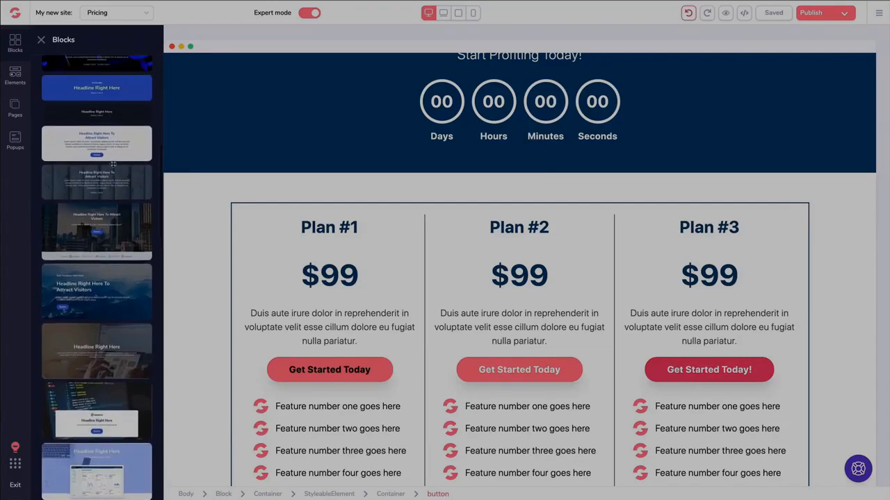
scroll(113, 164, up, 10)
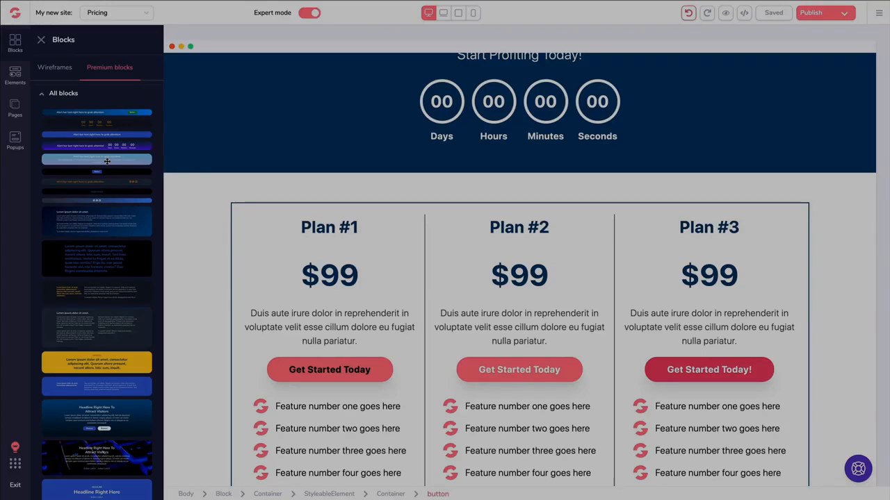
click(449, 135)
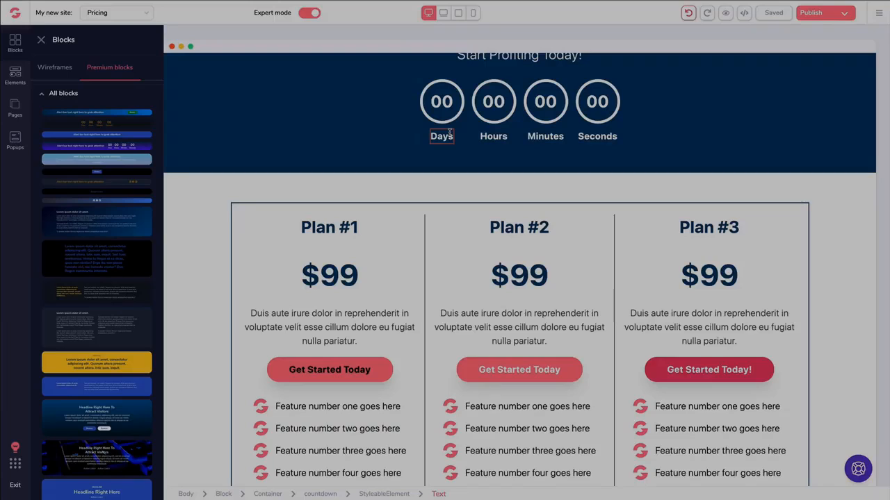
click(379, 132)
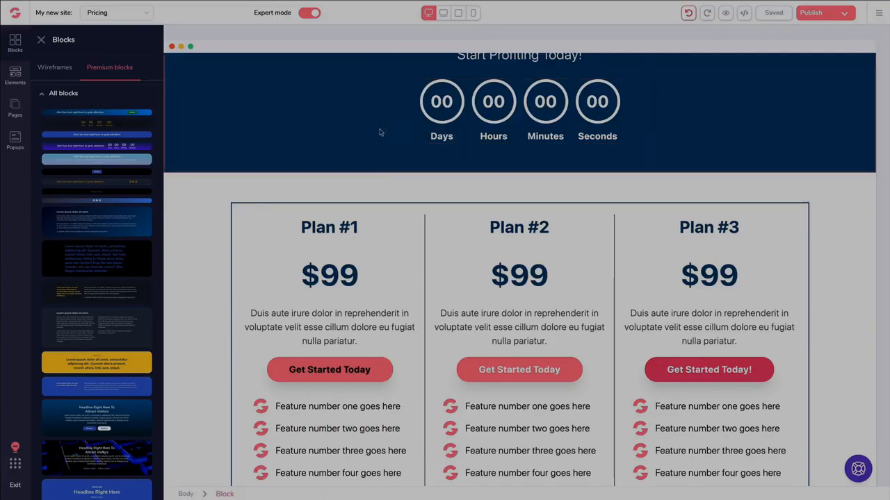
click(41, 40)
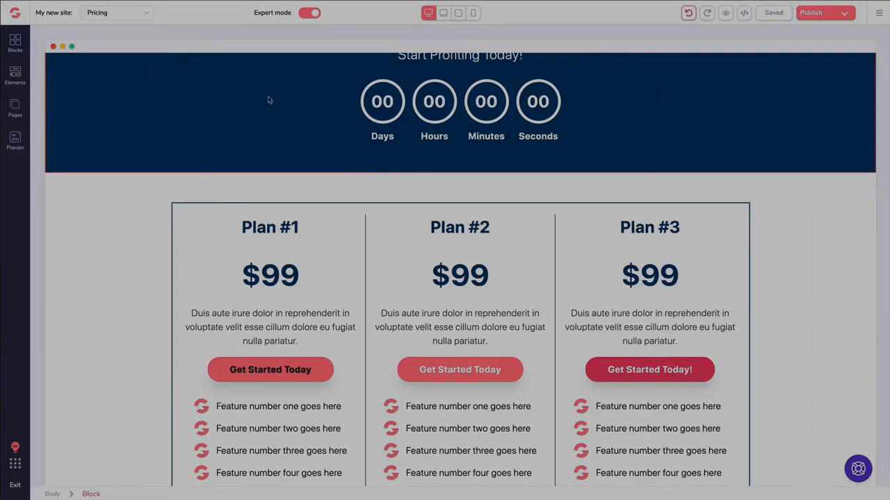
scroll(268, 102, up, 3)
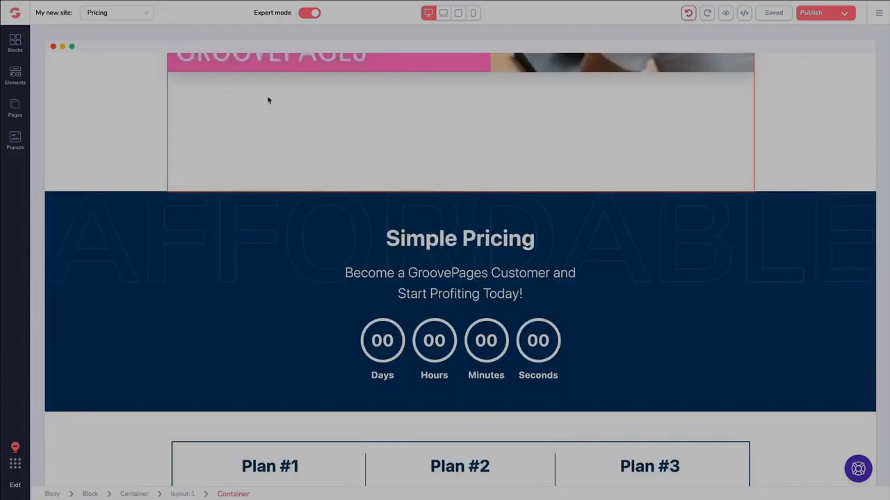